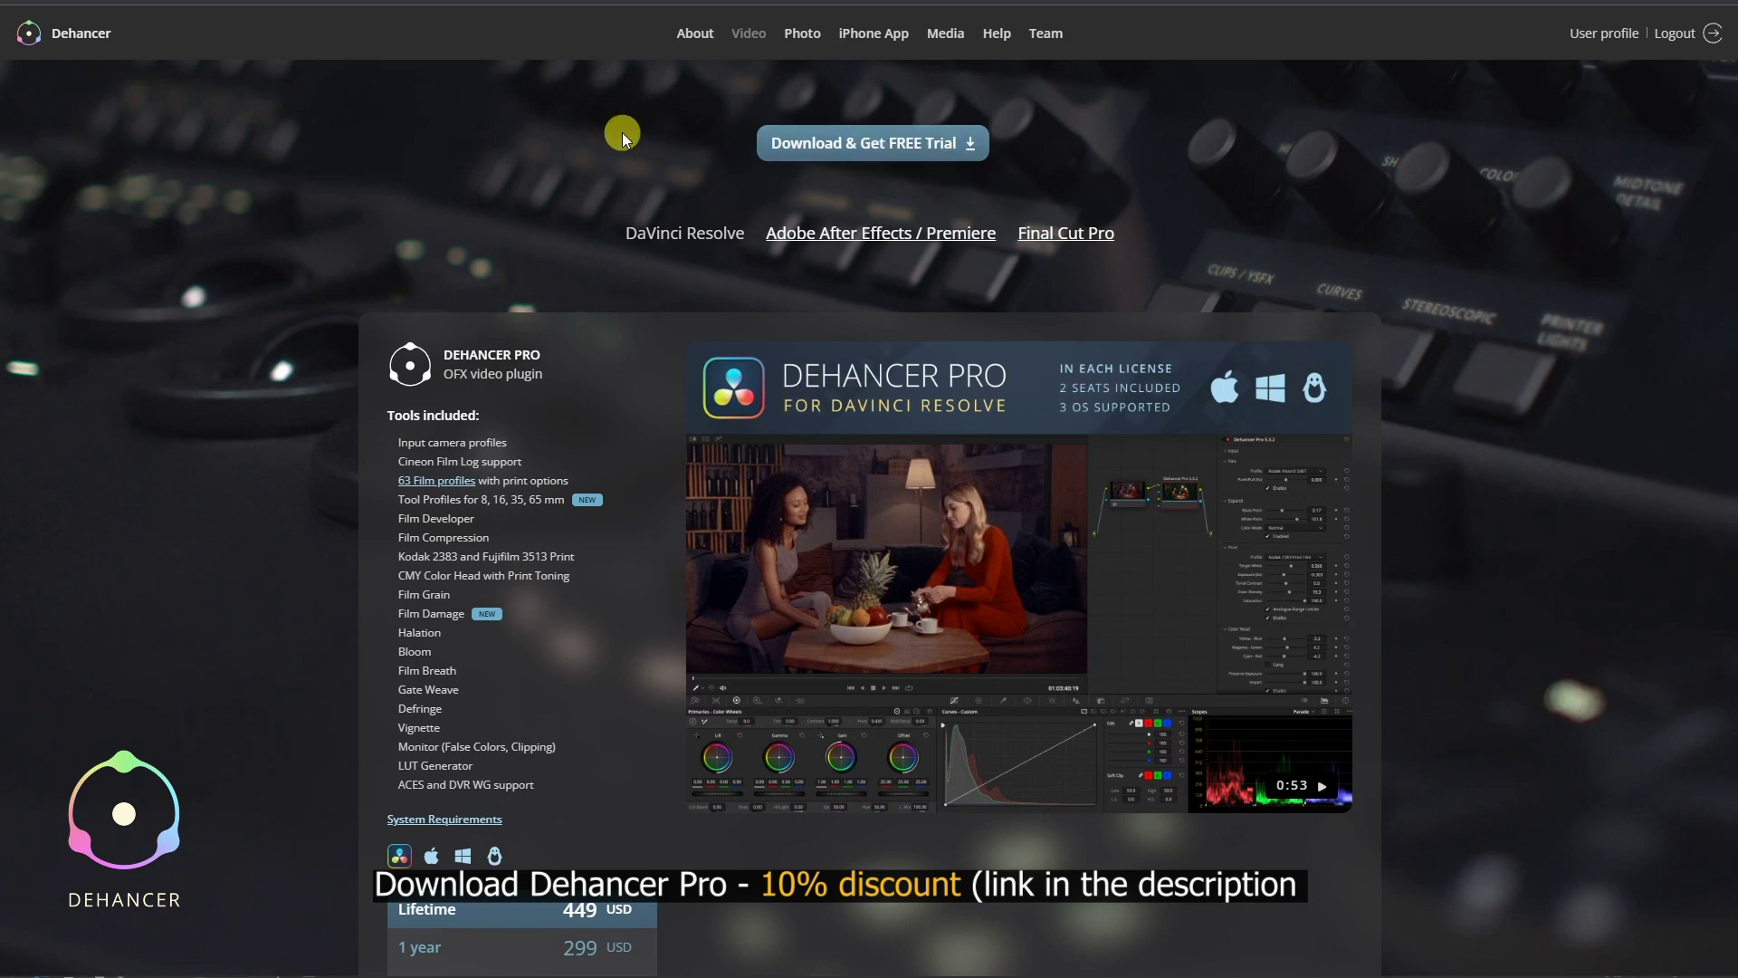
# Show the After Effects / Premiere version of Dehancer Pro and browse its tools and 399 USD lifetime price.
pyautogui.scroll(-8, 786, 540)
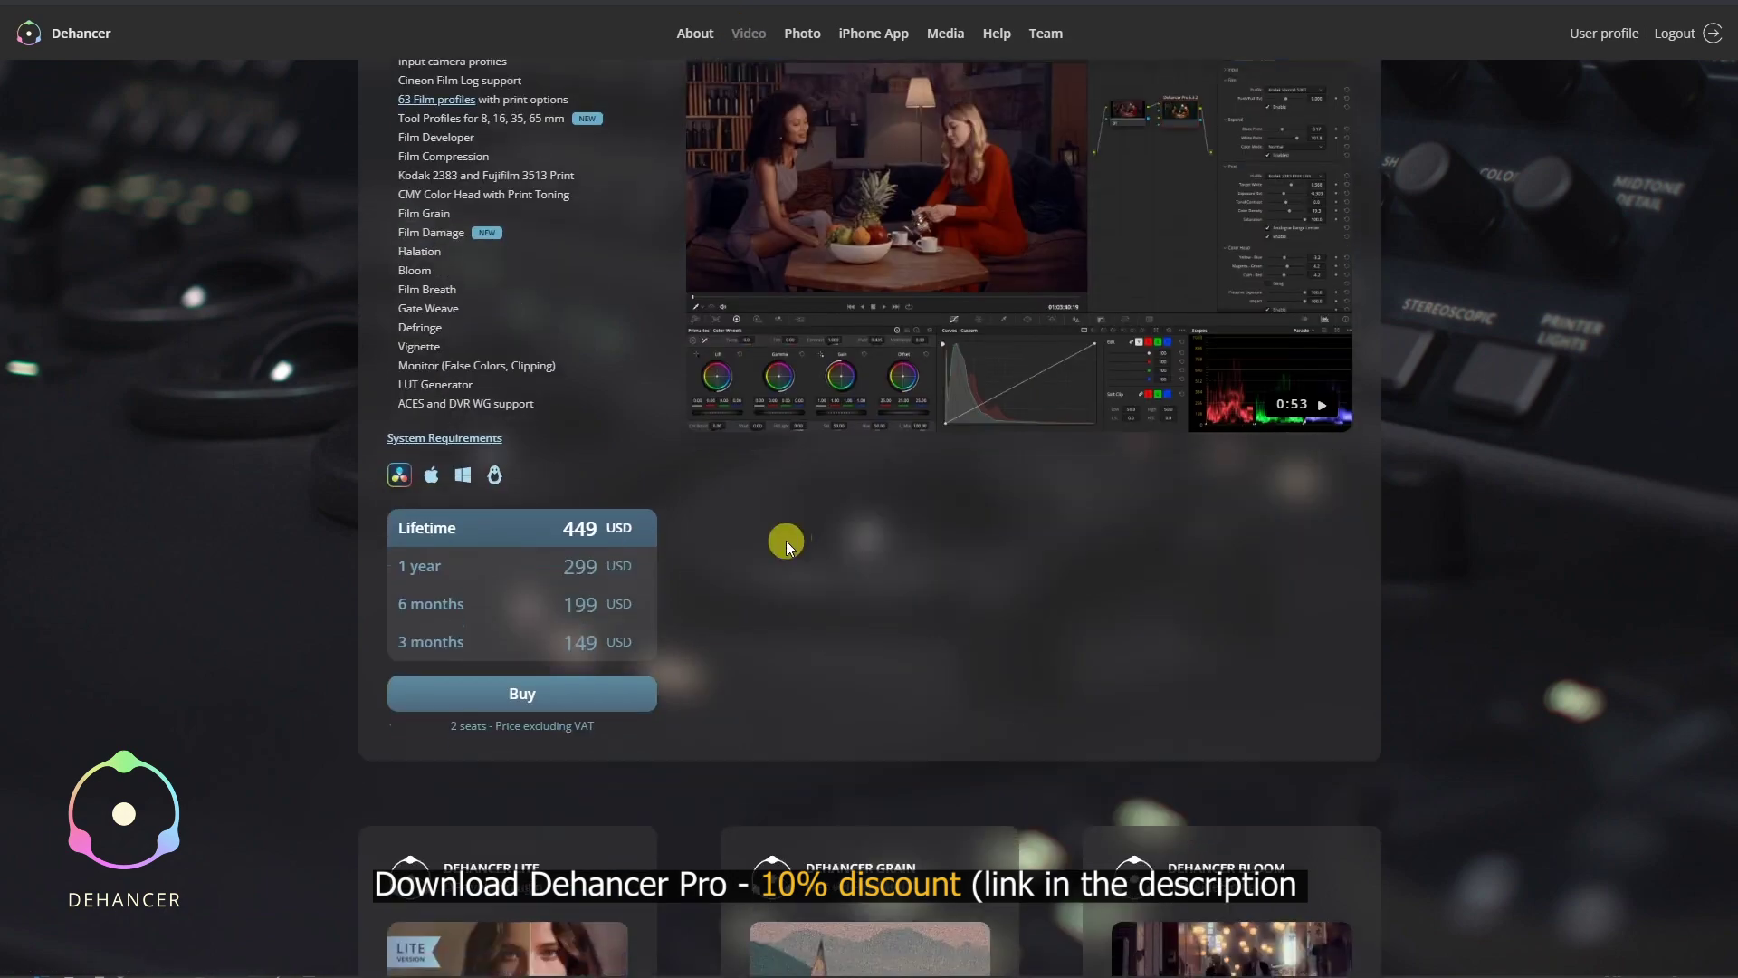
pyautogui.scroll(8, 942, 647)
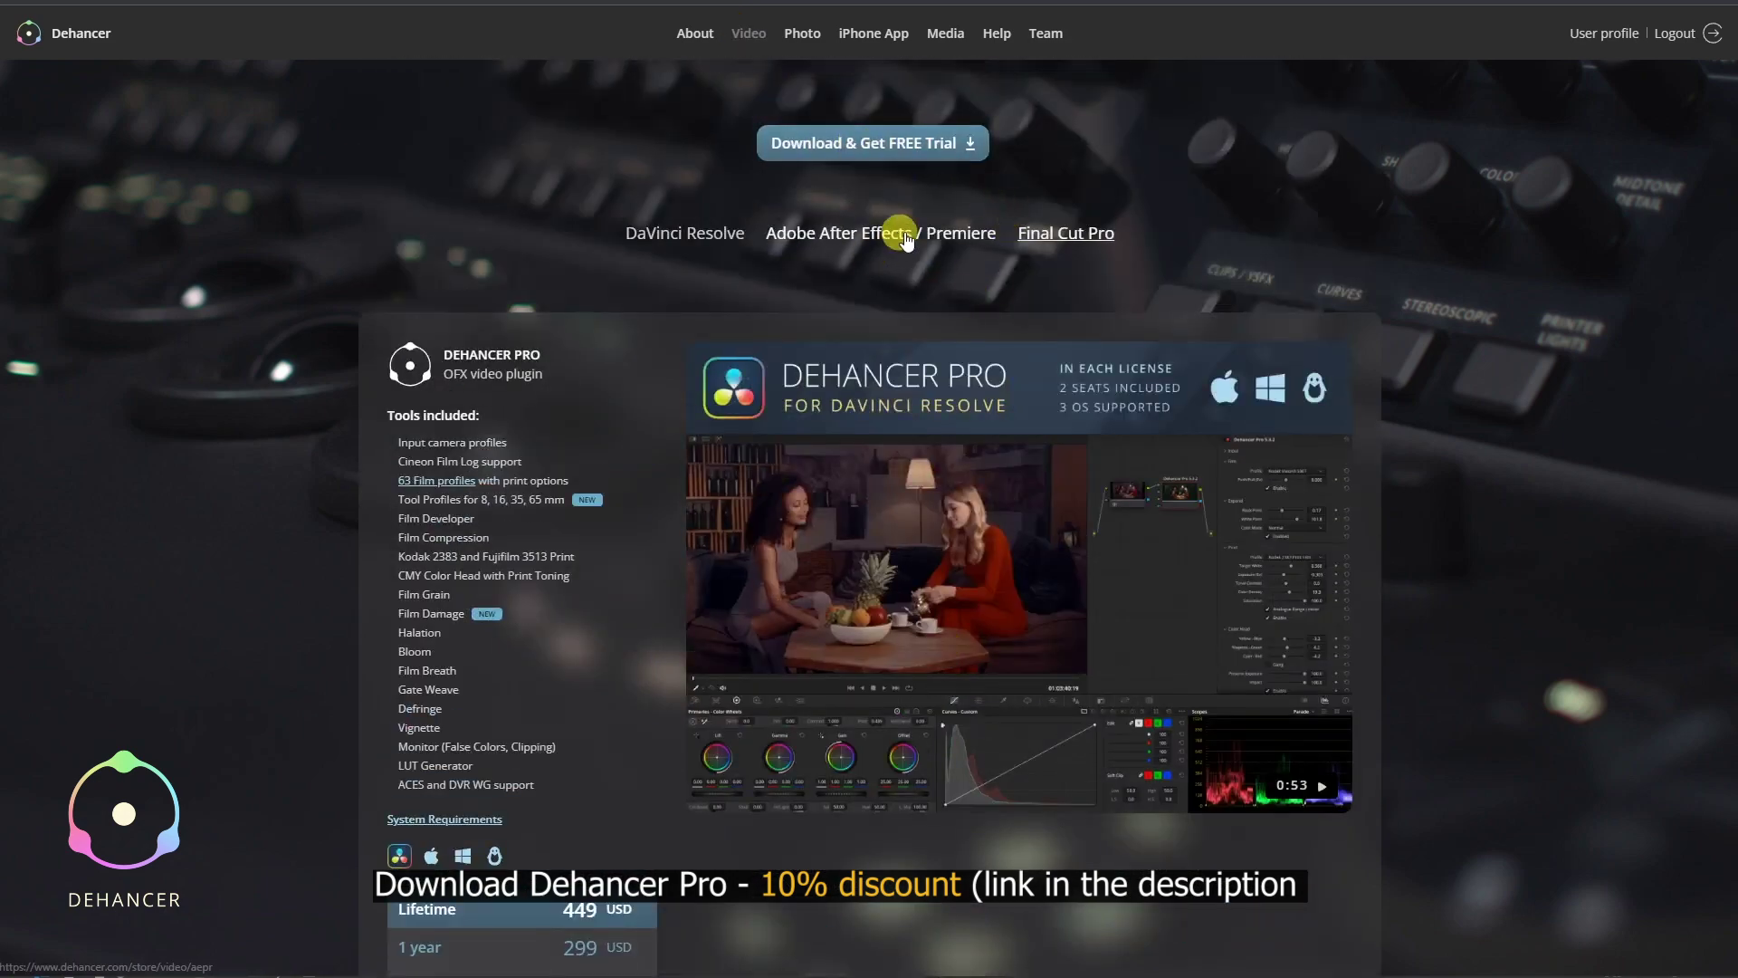
pyautogui.click(905, 237)
pyautogui.scroll(-1, 486, 418)
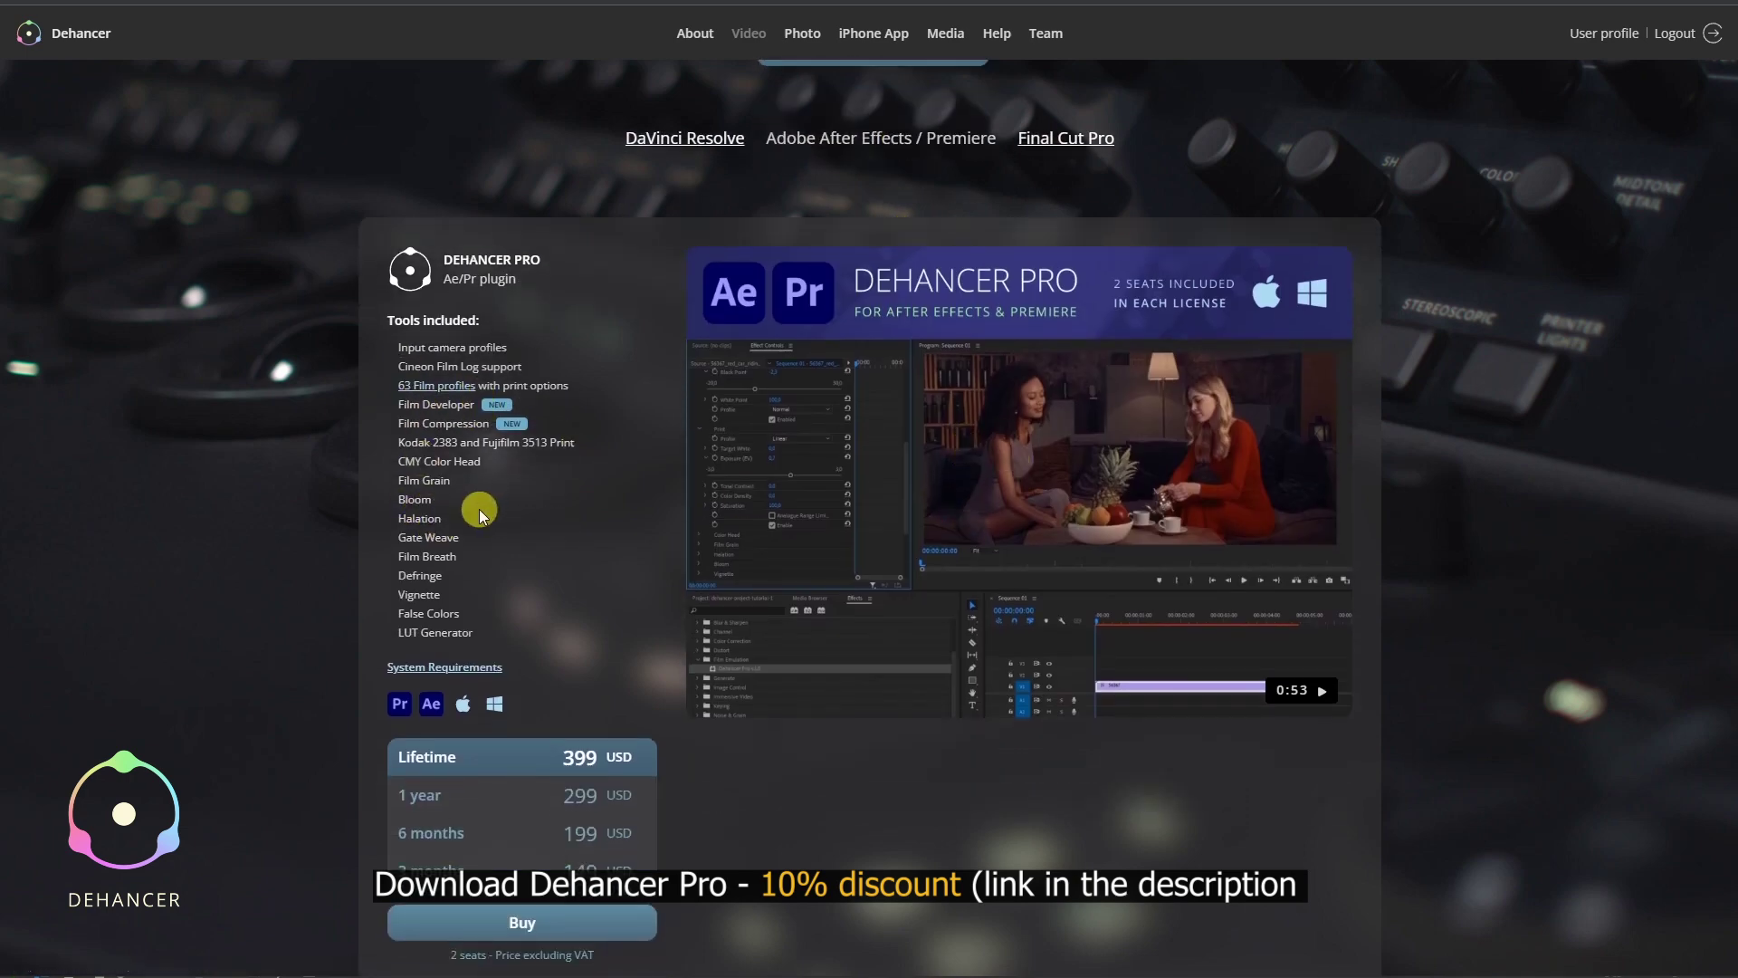
pyautogui.scroll(-2, 480, 508)
pyautogui.scroll(-8, 527, 467)
pyautogui.scroll(-7, 954, 589)
pyautogui.scroll(5, 1149, 693)
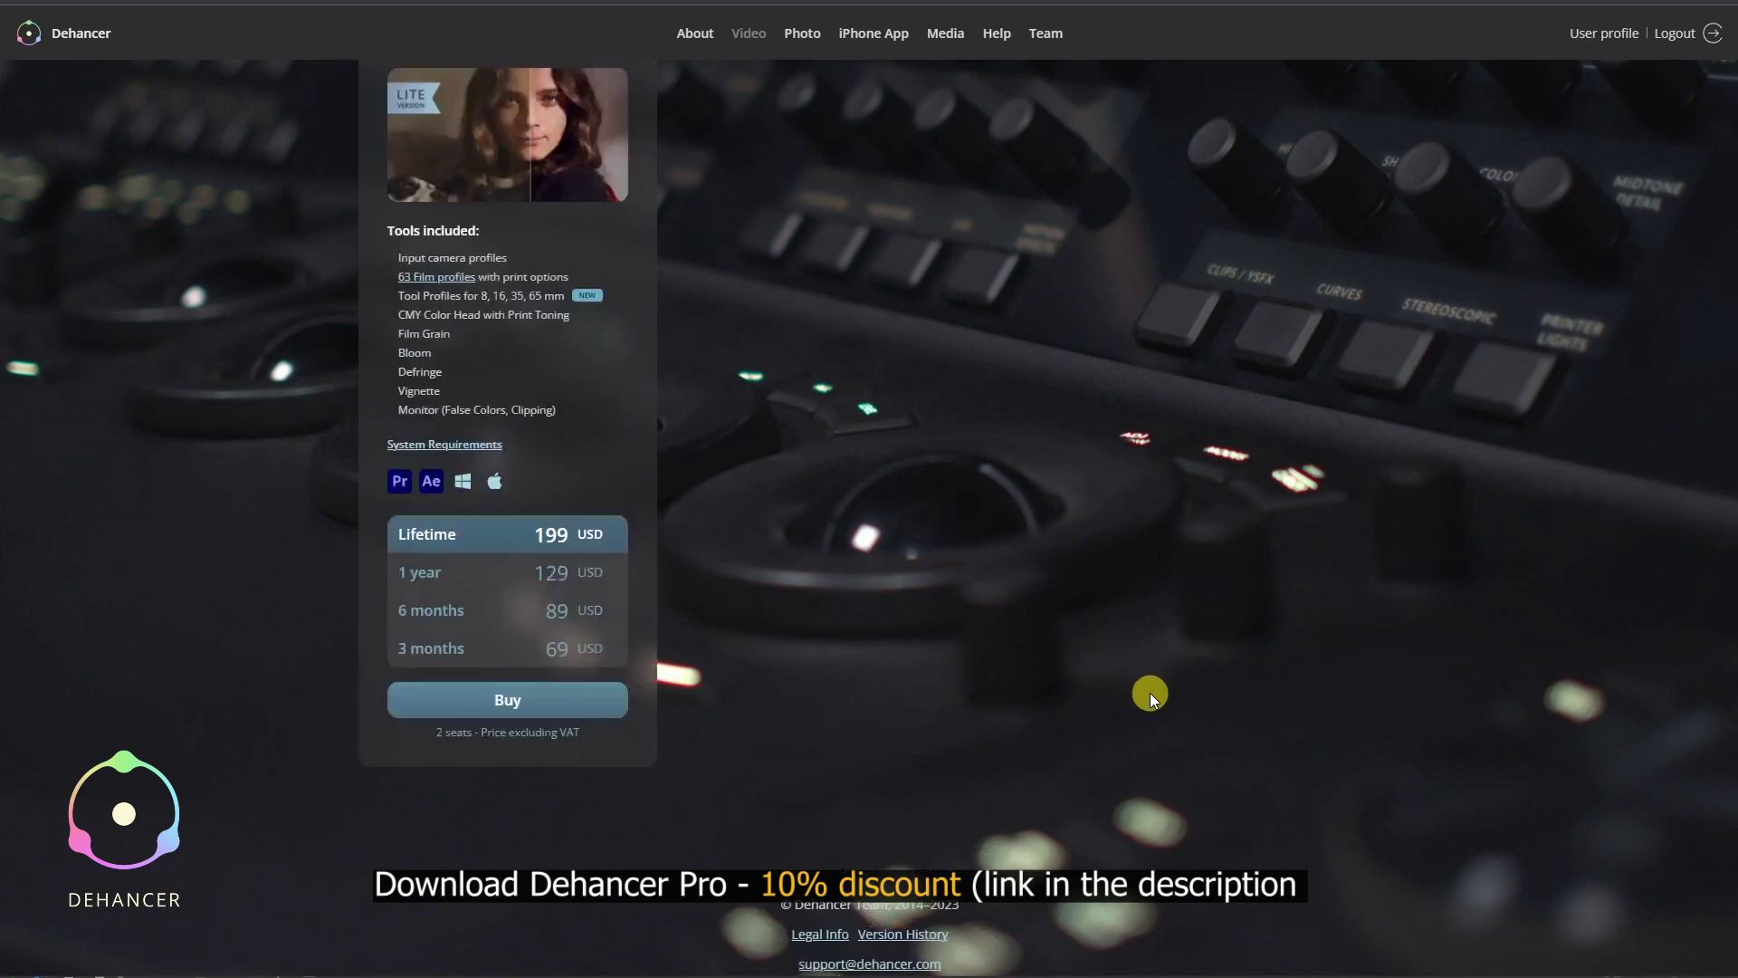
pyautogui.scroll(10, 1149, 692)
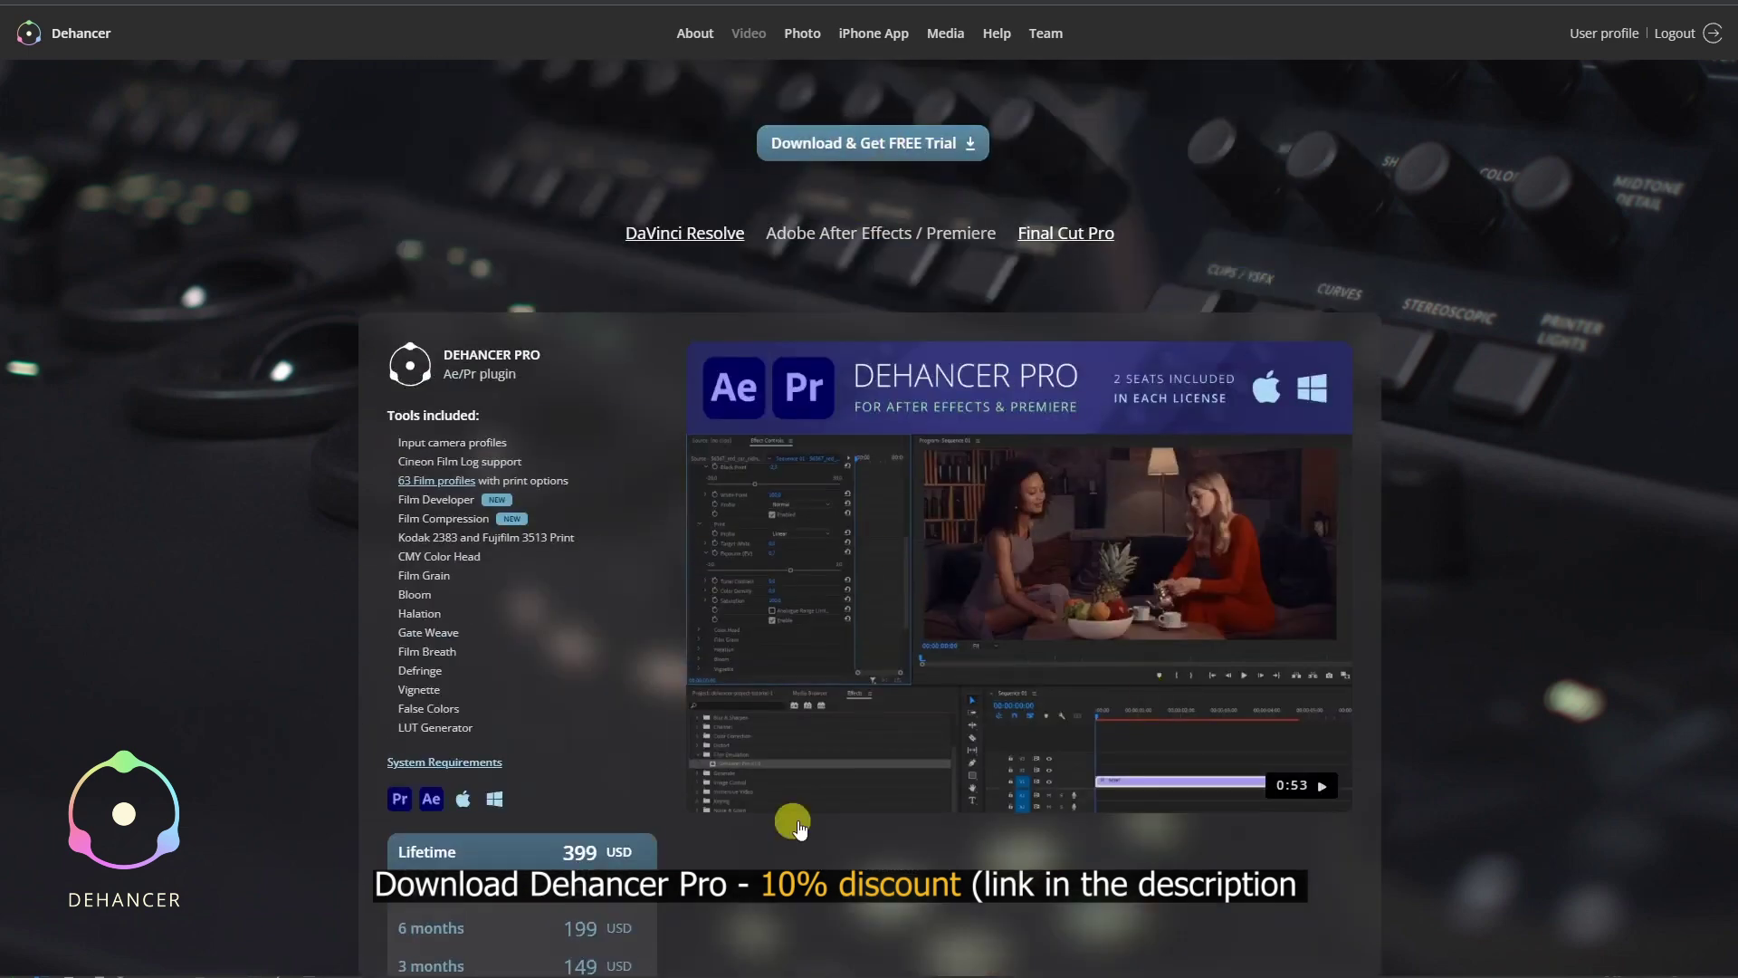
pyautogui.scroll(-2, 573, 729)
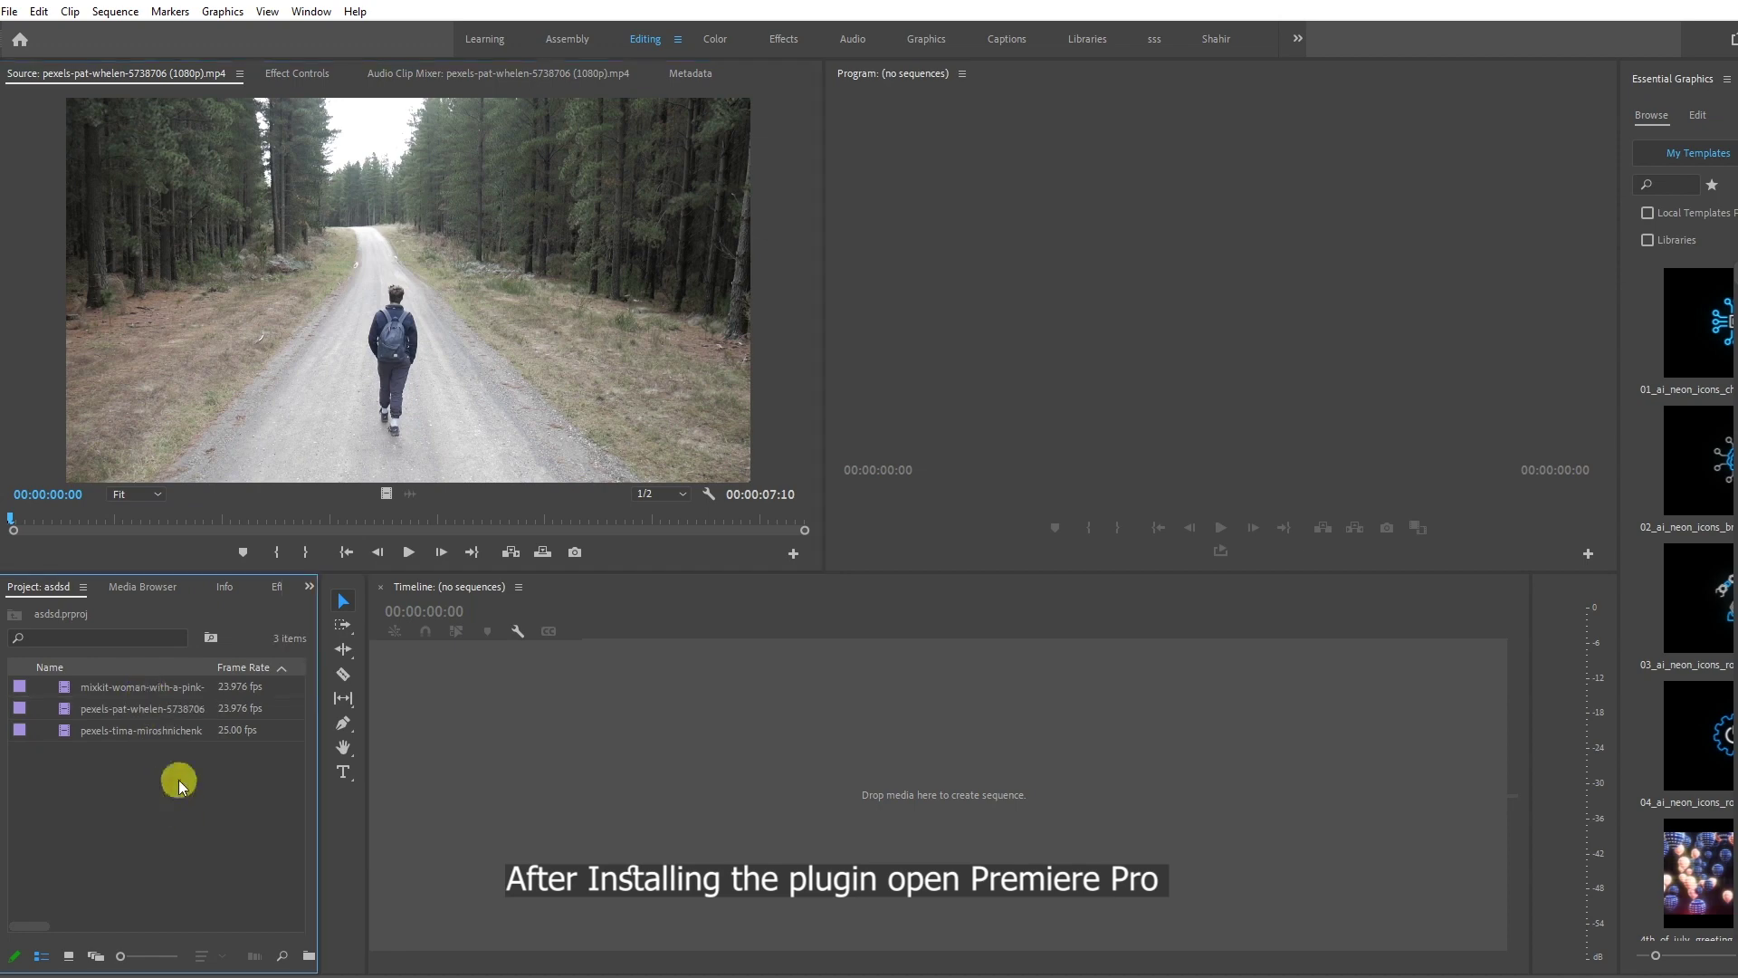
# Create a new sequence from the forest-path clip and scrub through it, returning to 00:00:01:10.
pyautogui.rightClick(173, 709)
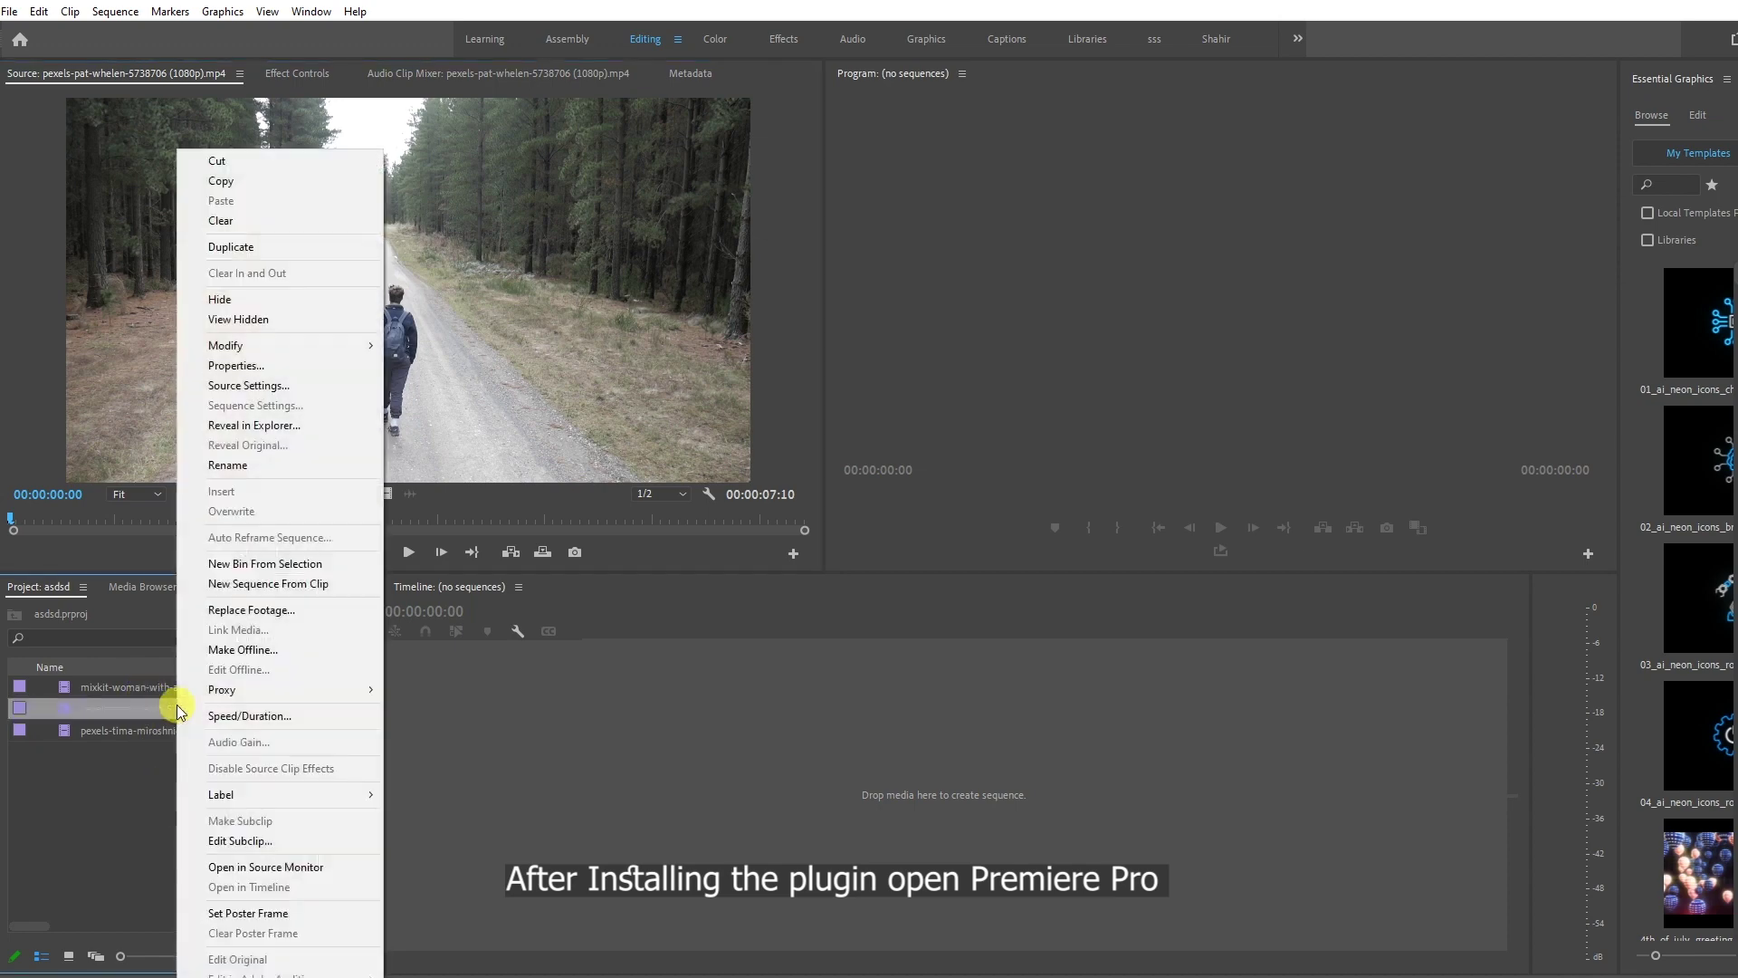
pyautogui.click(341, 582)
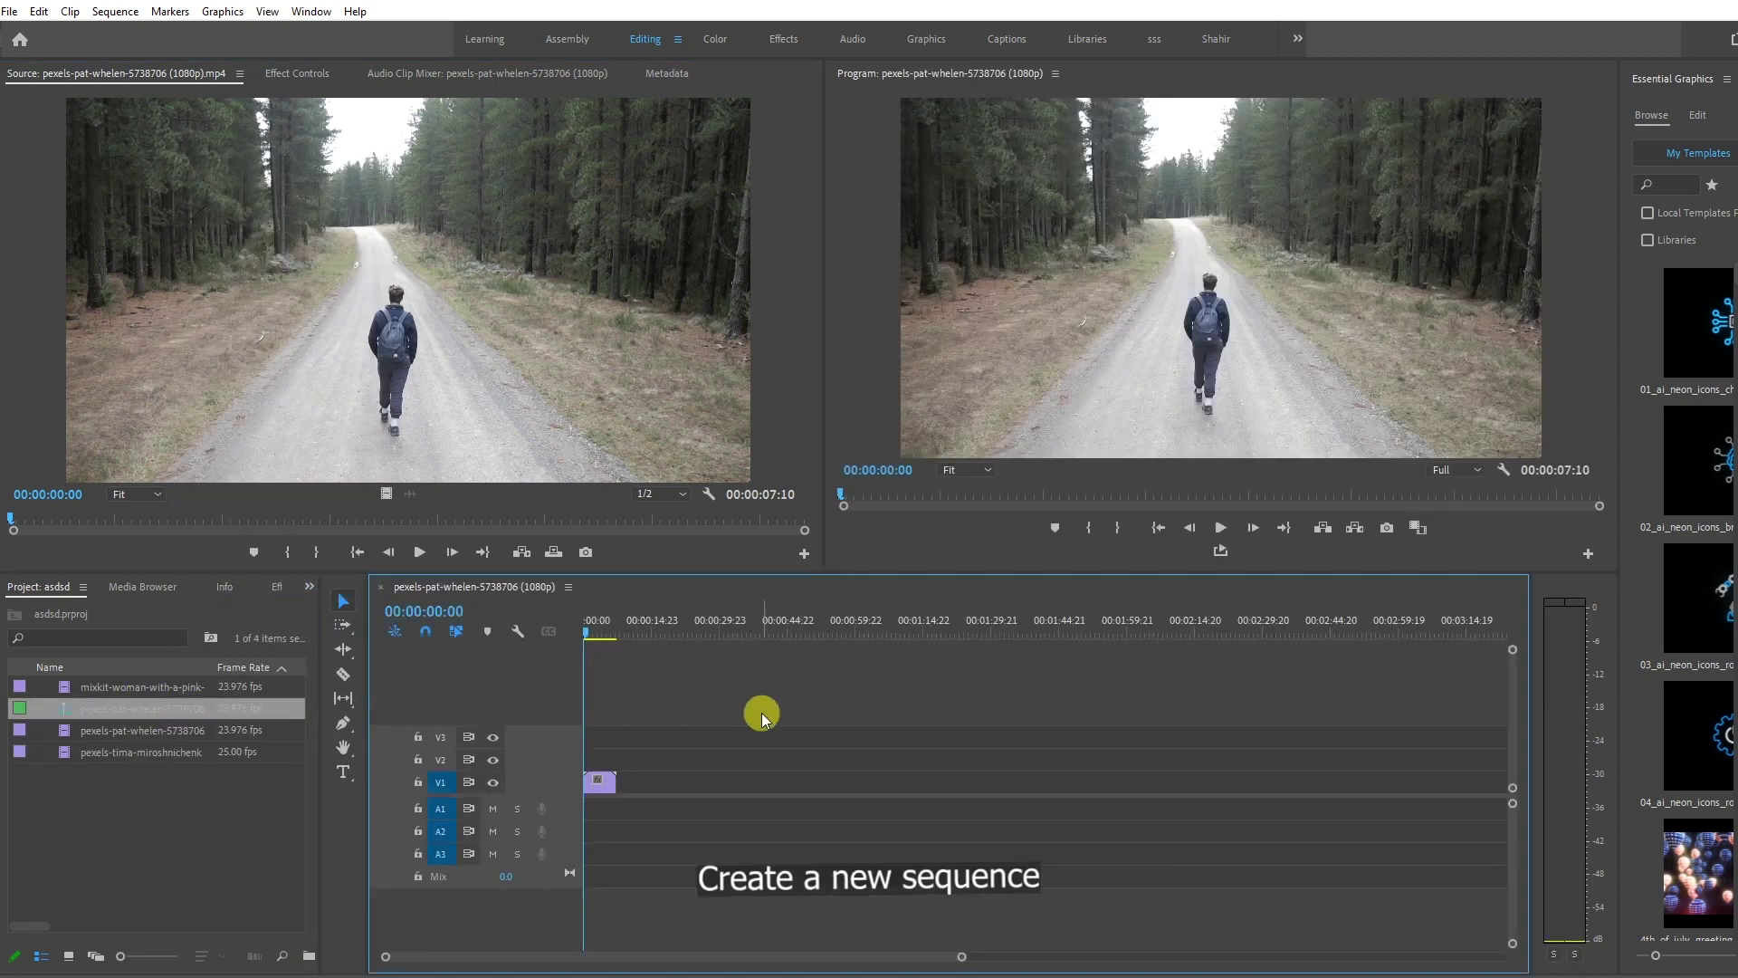
pyautogui.scroll(5, 761, 709)
pyautogui.moveTo(604, 630)
pyautogui.mouseDown()
pyautogui.moveTo(1090, 632)
pyautogui.moveTo(686, 648)
pyautogui.mouseUp()
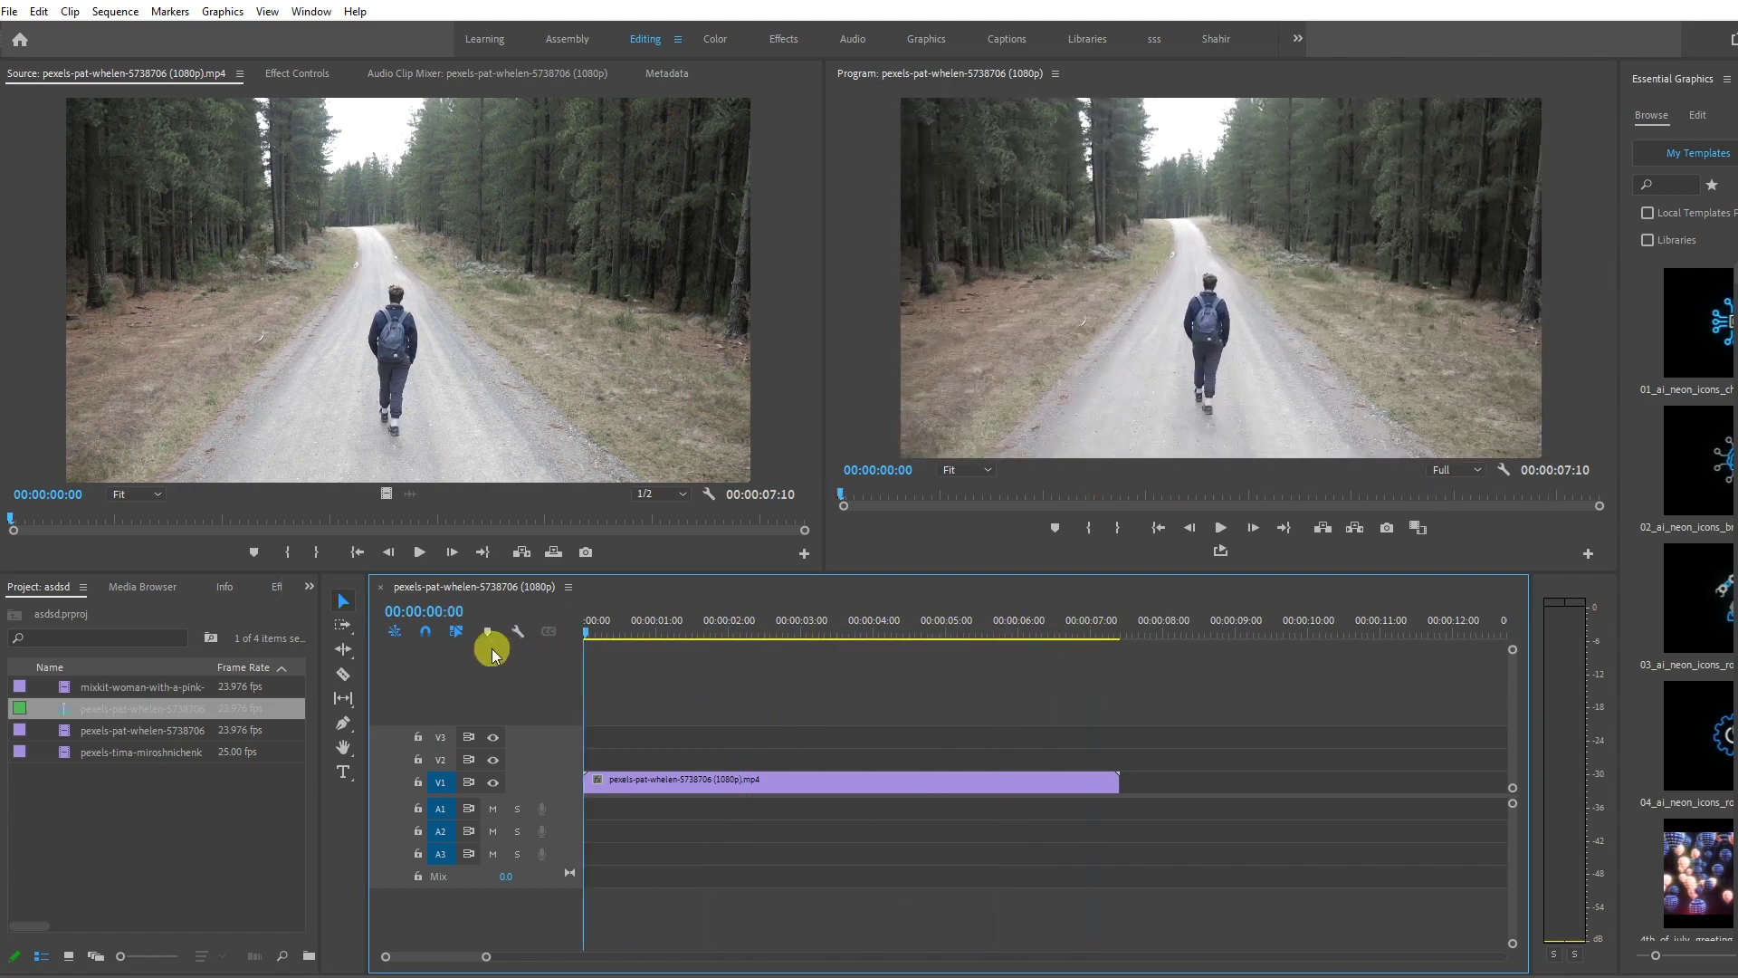
pyautogui.moveTo(649, 575); pyautogui.dragTo(652, 591)
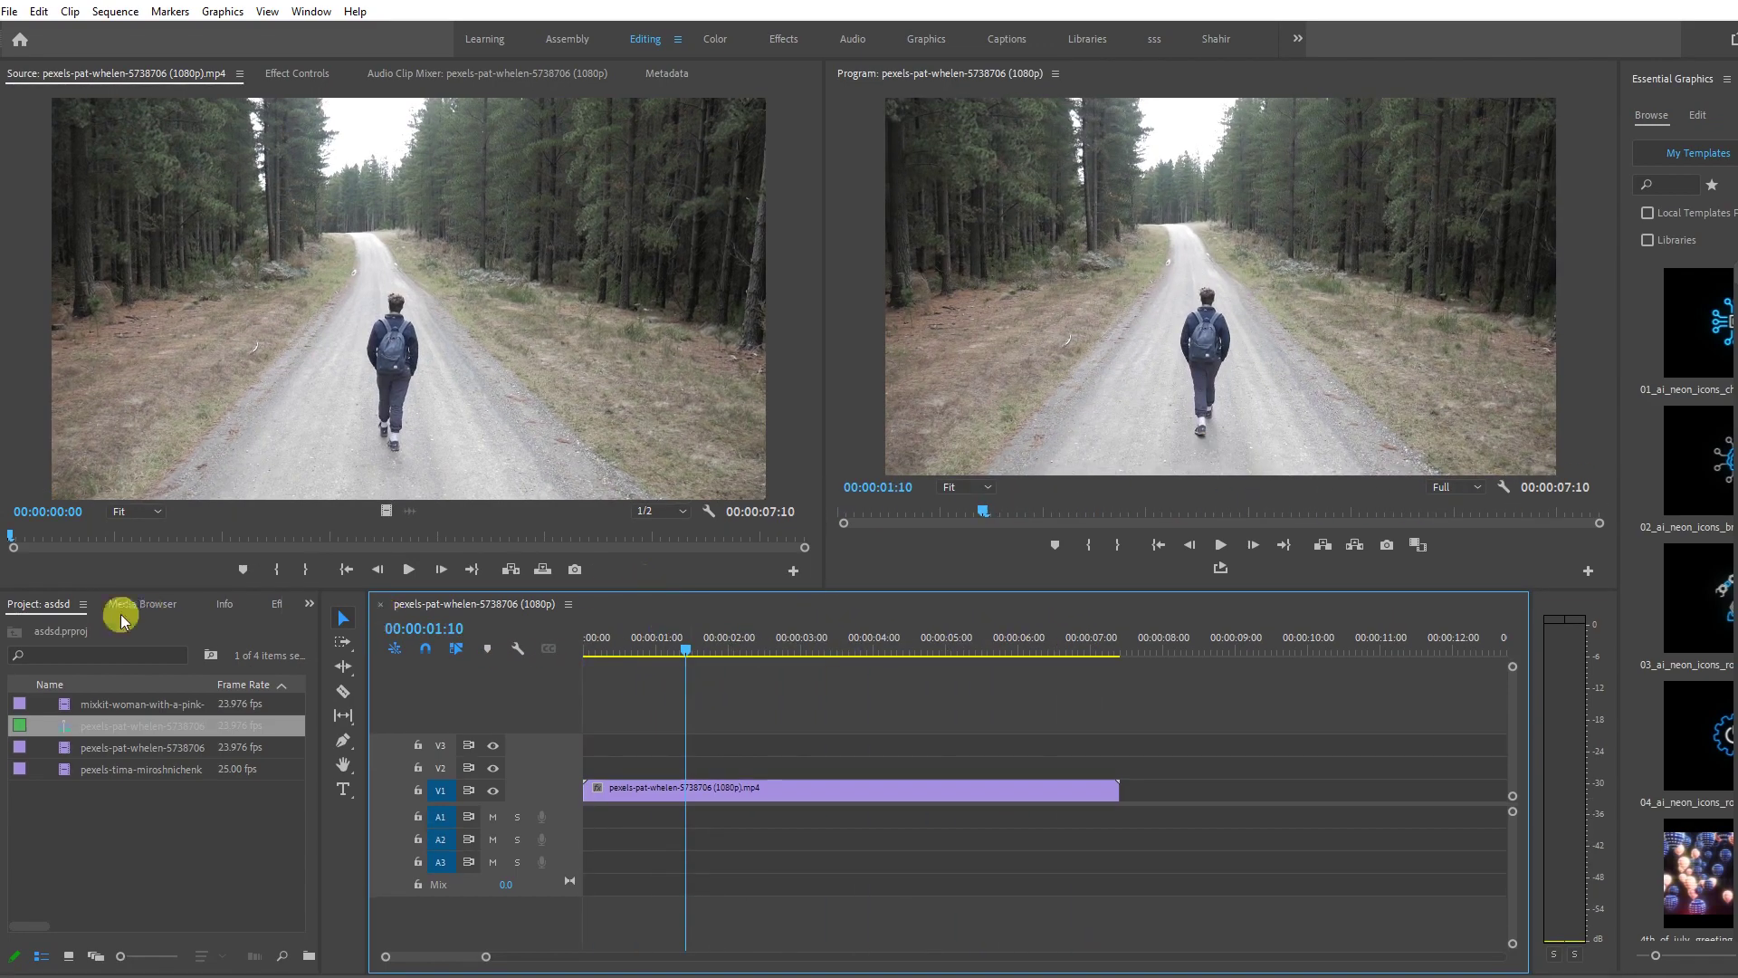
# Apply Dehancer Pro from Video Effects > Film Emulation to the forest clip on V1.
pyautogui.moveTo(321, 636); pyautogui.dragTo(398, 622)
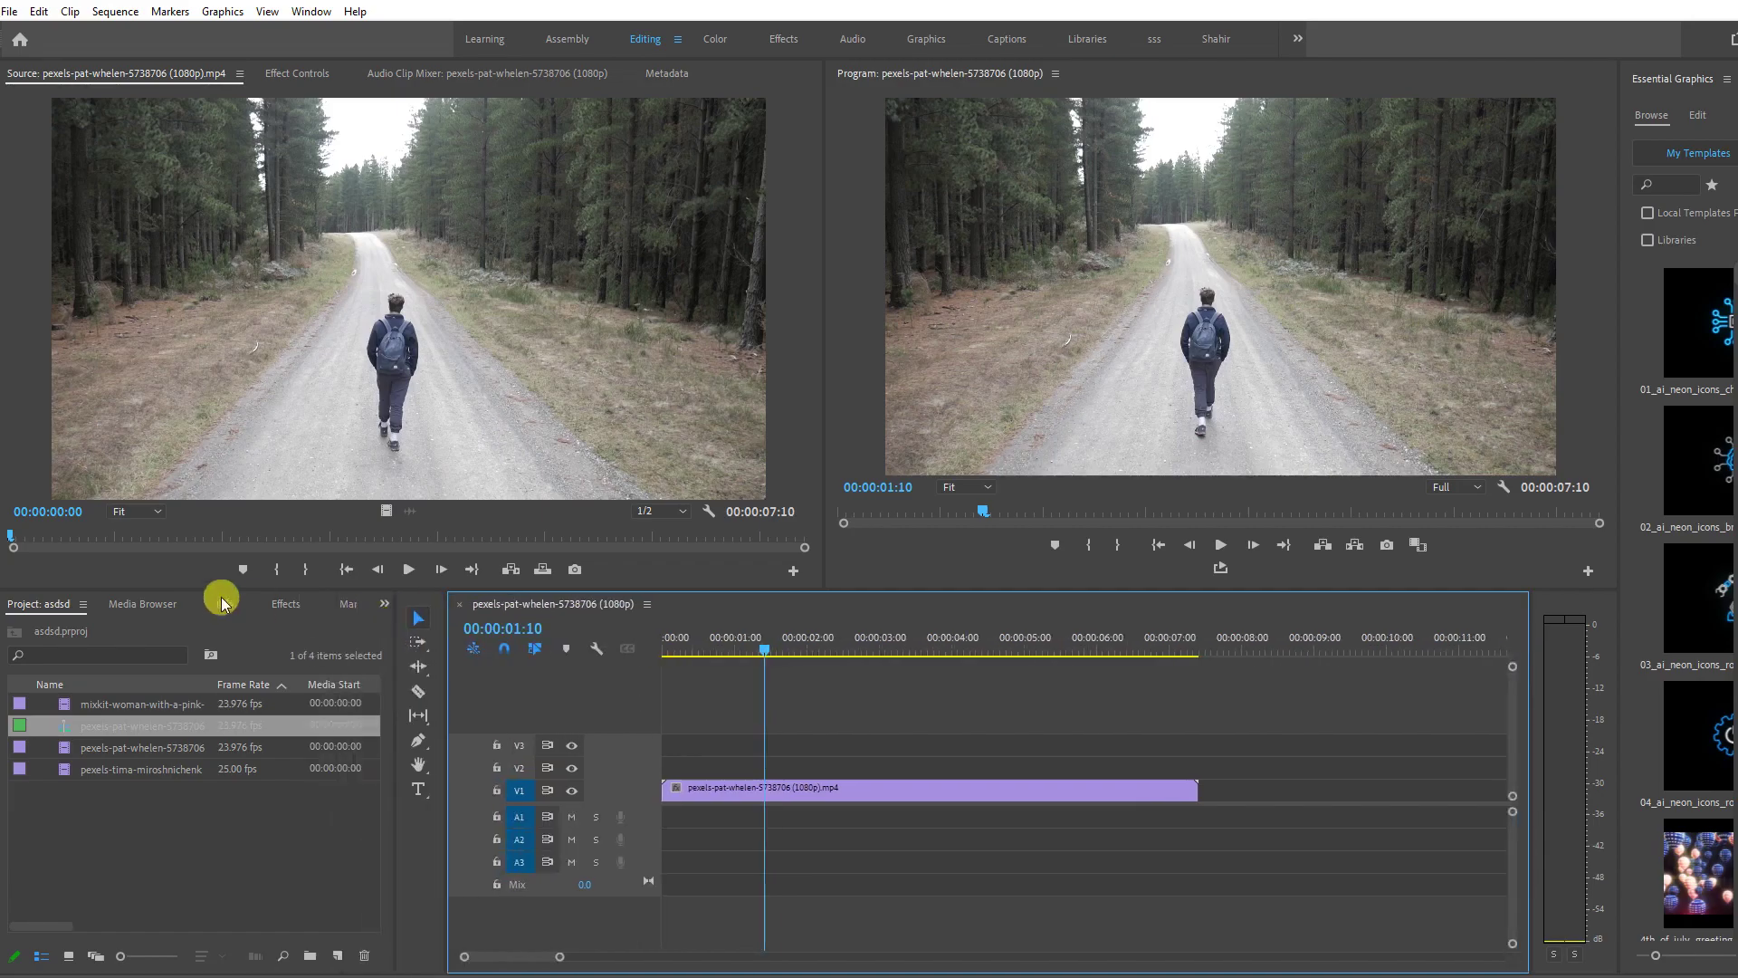
pyautogui.click(283, 602)
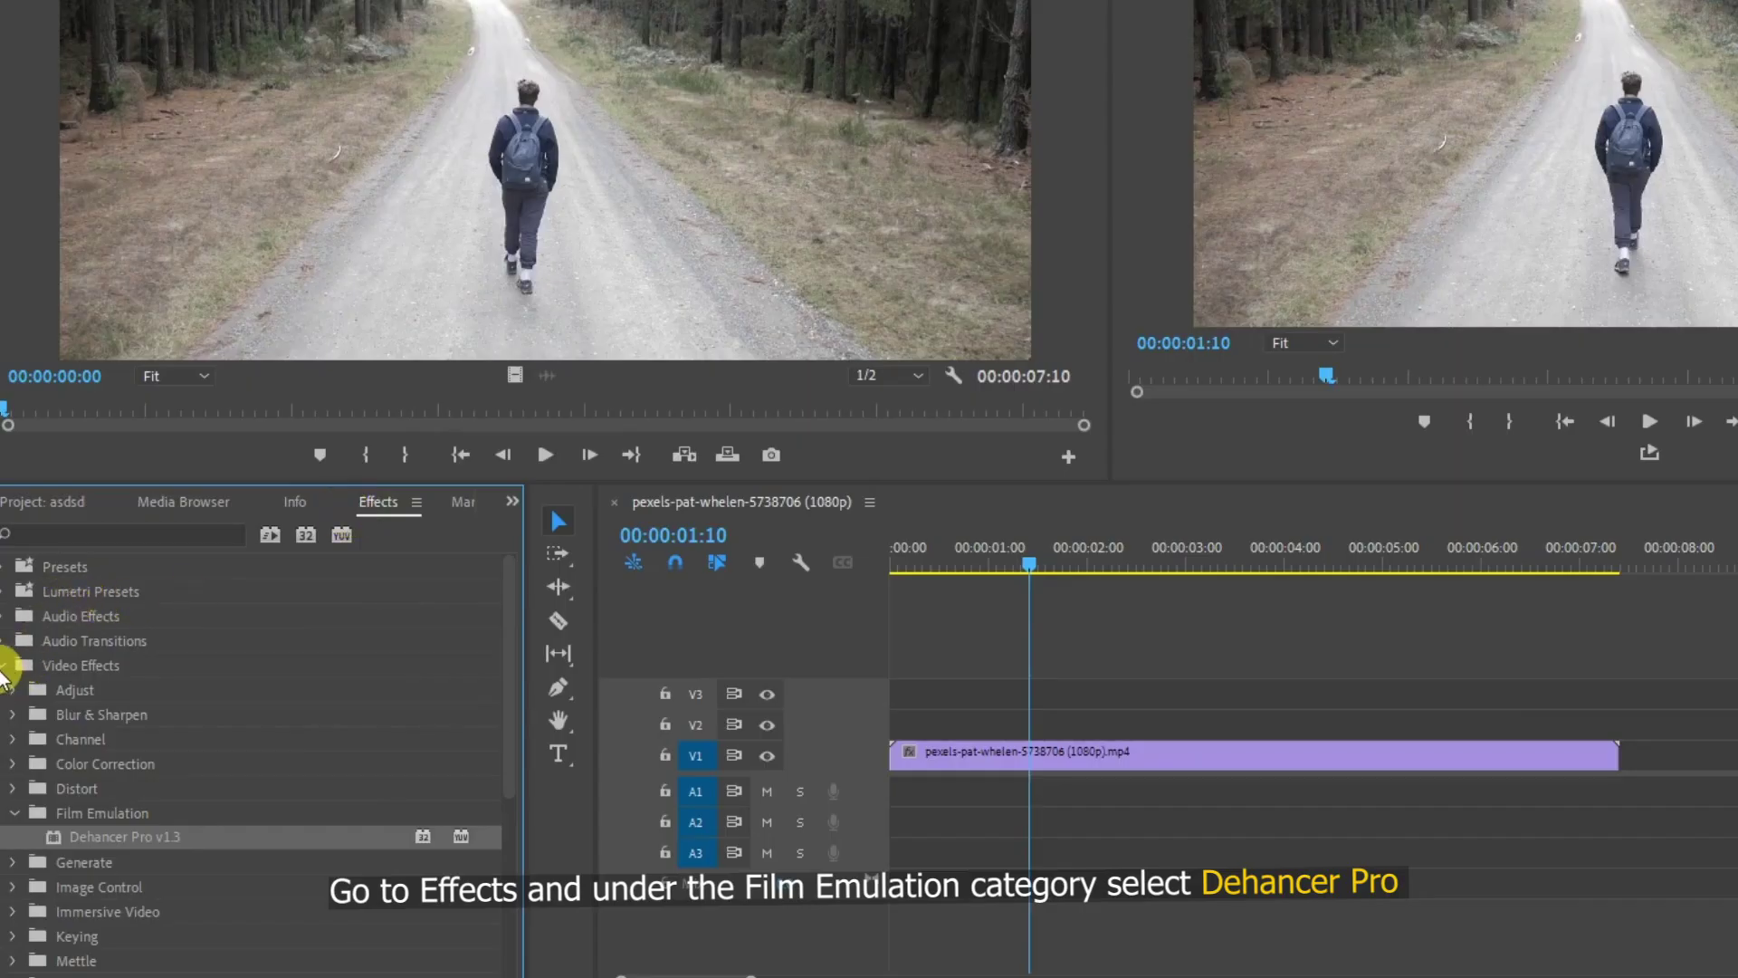
pyautogui.click(7, 666)
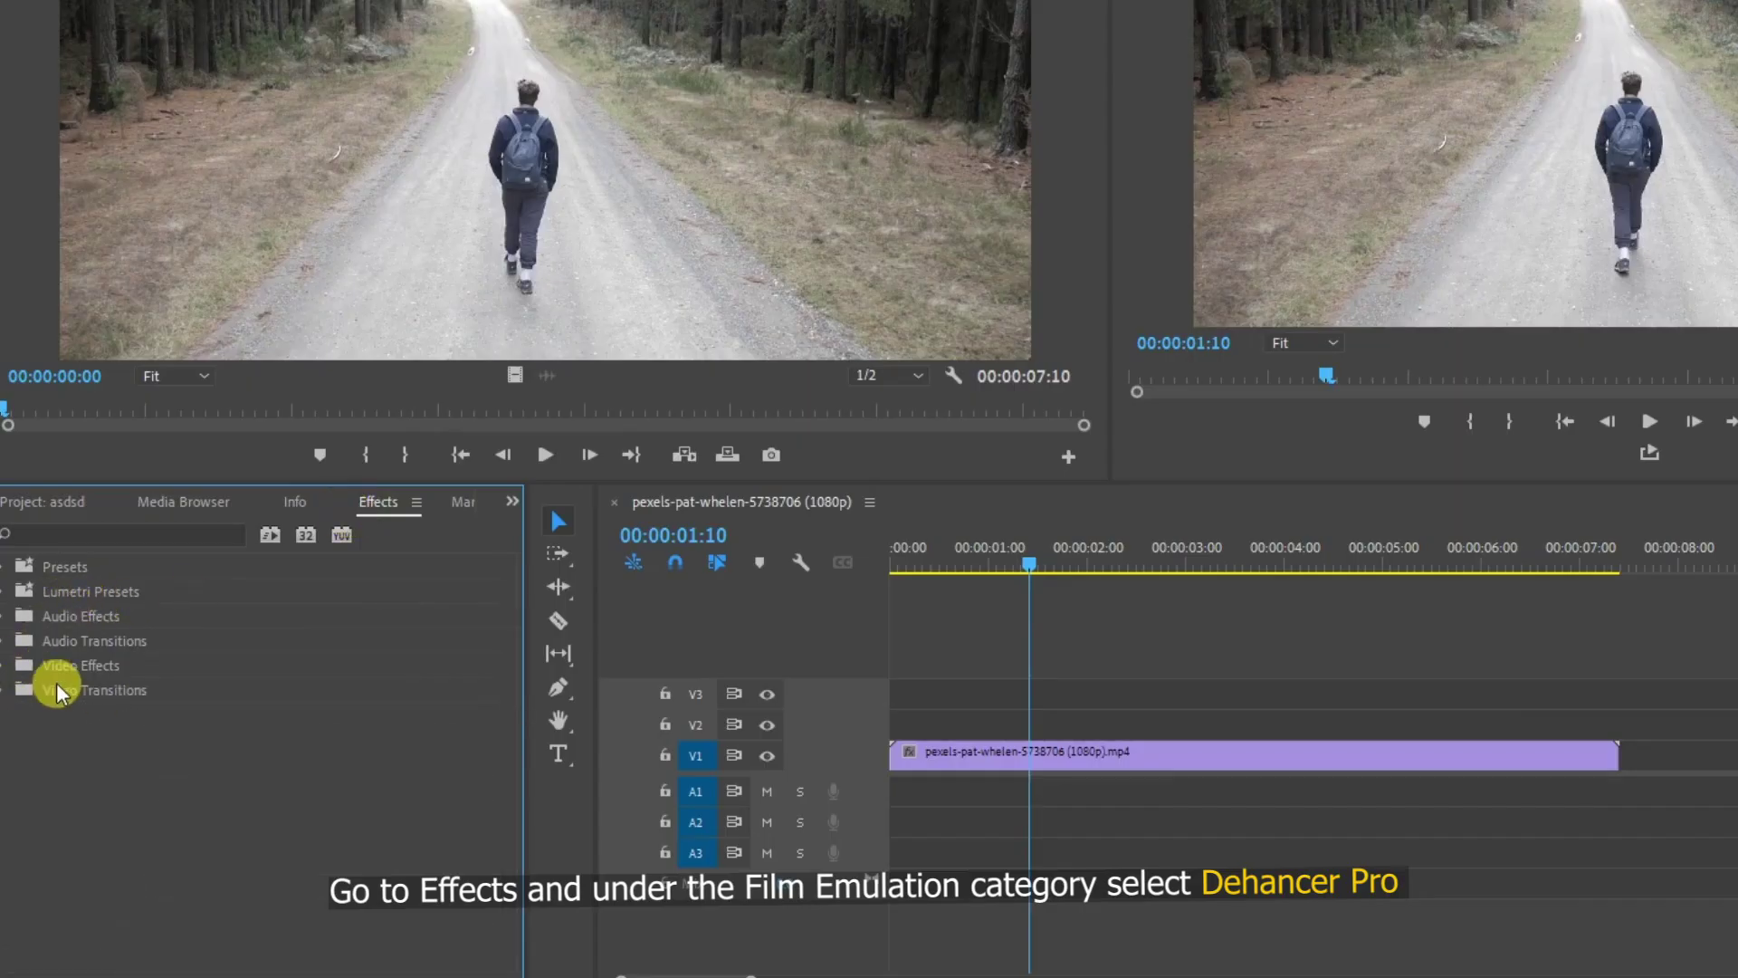
pyautogui.click(8, 666)
pyautogui.scroll(-1, 82, 706)
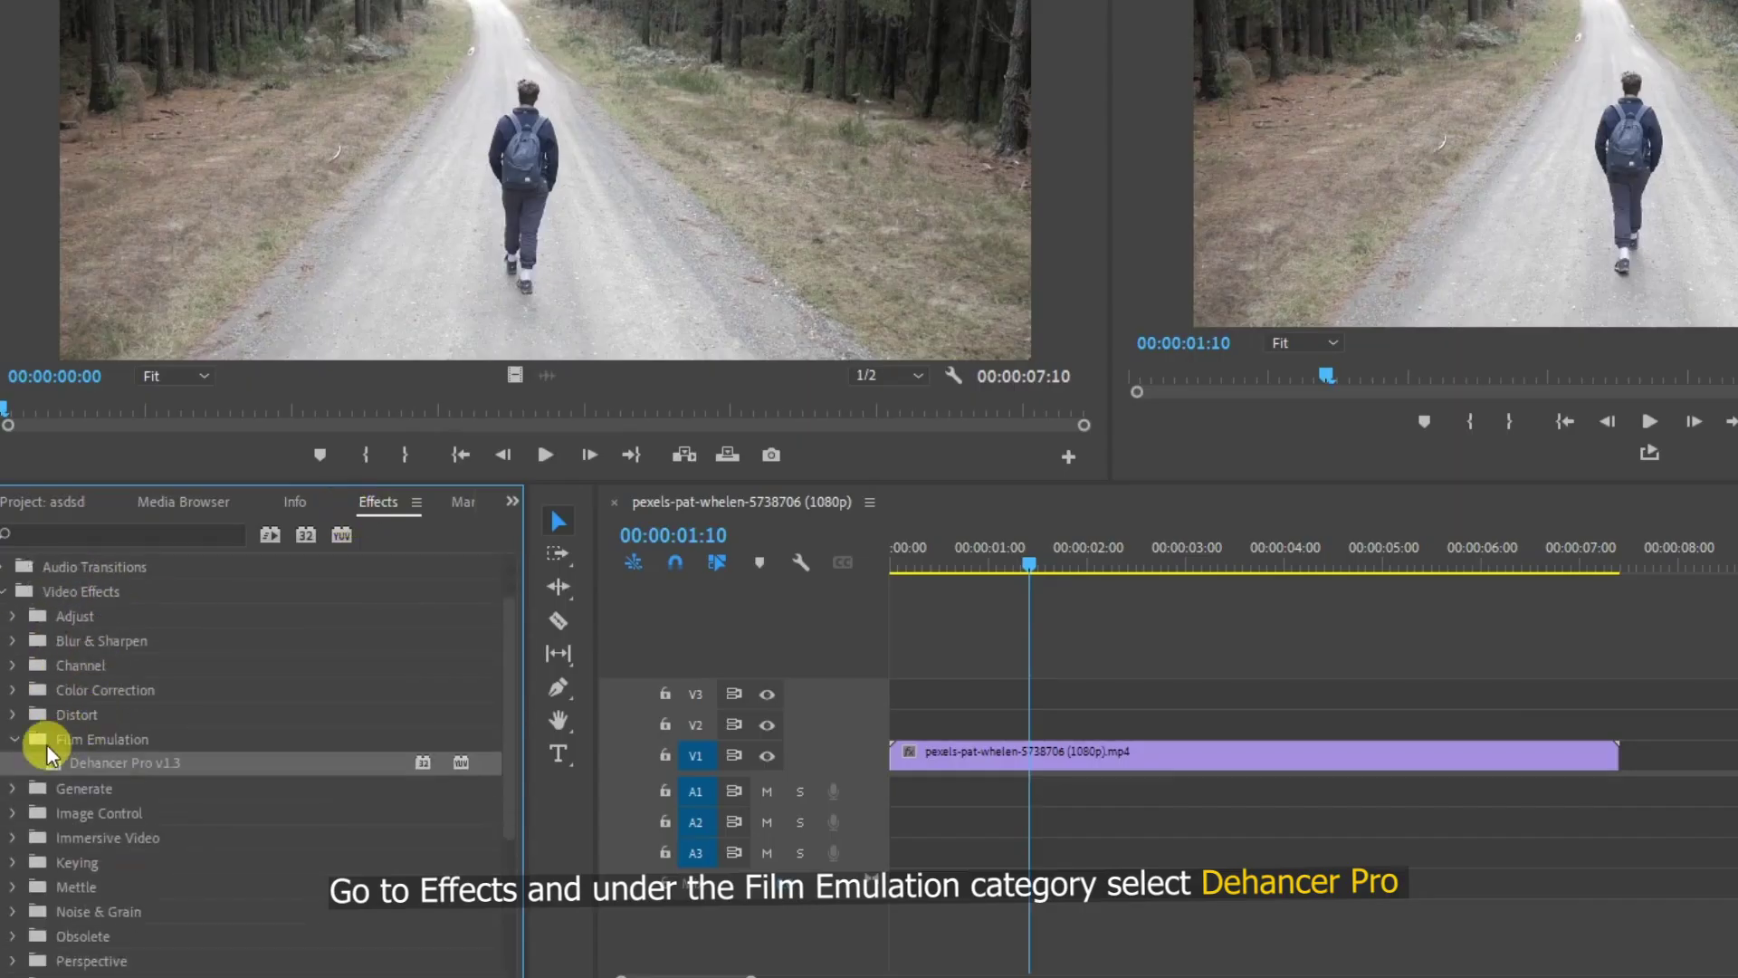
pyautogui.doubleClick(73, 738)
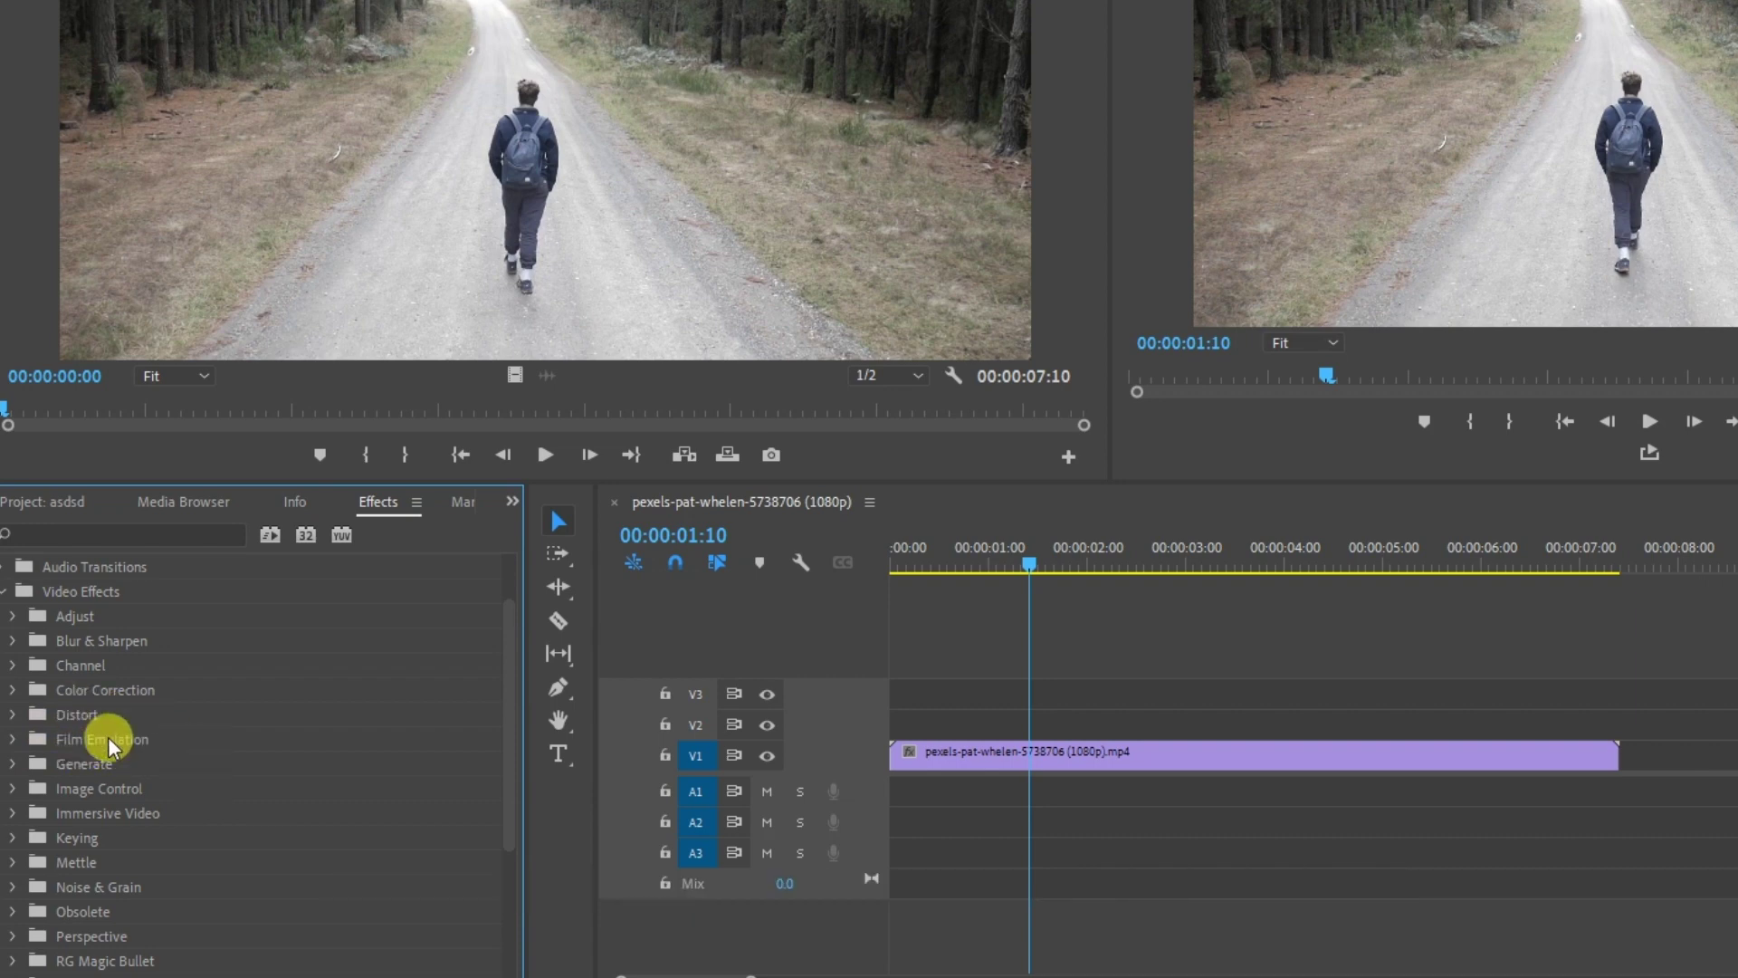
pyautogui.click(12, 738)
pyautogui.moveTo(152, 782); pyautogui.dragTo(1202, 775)
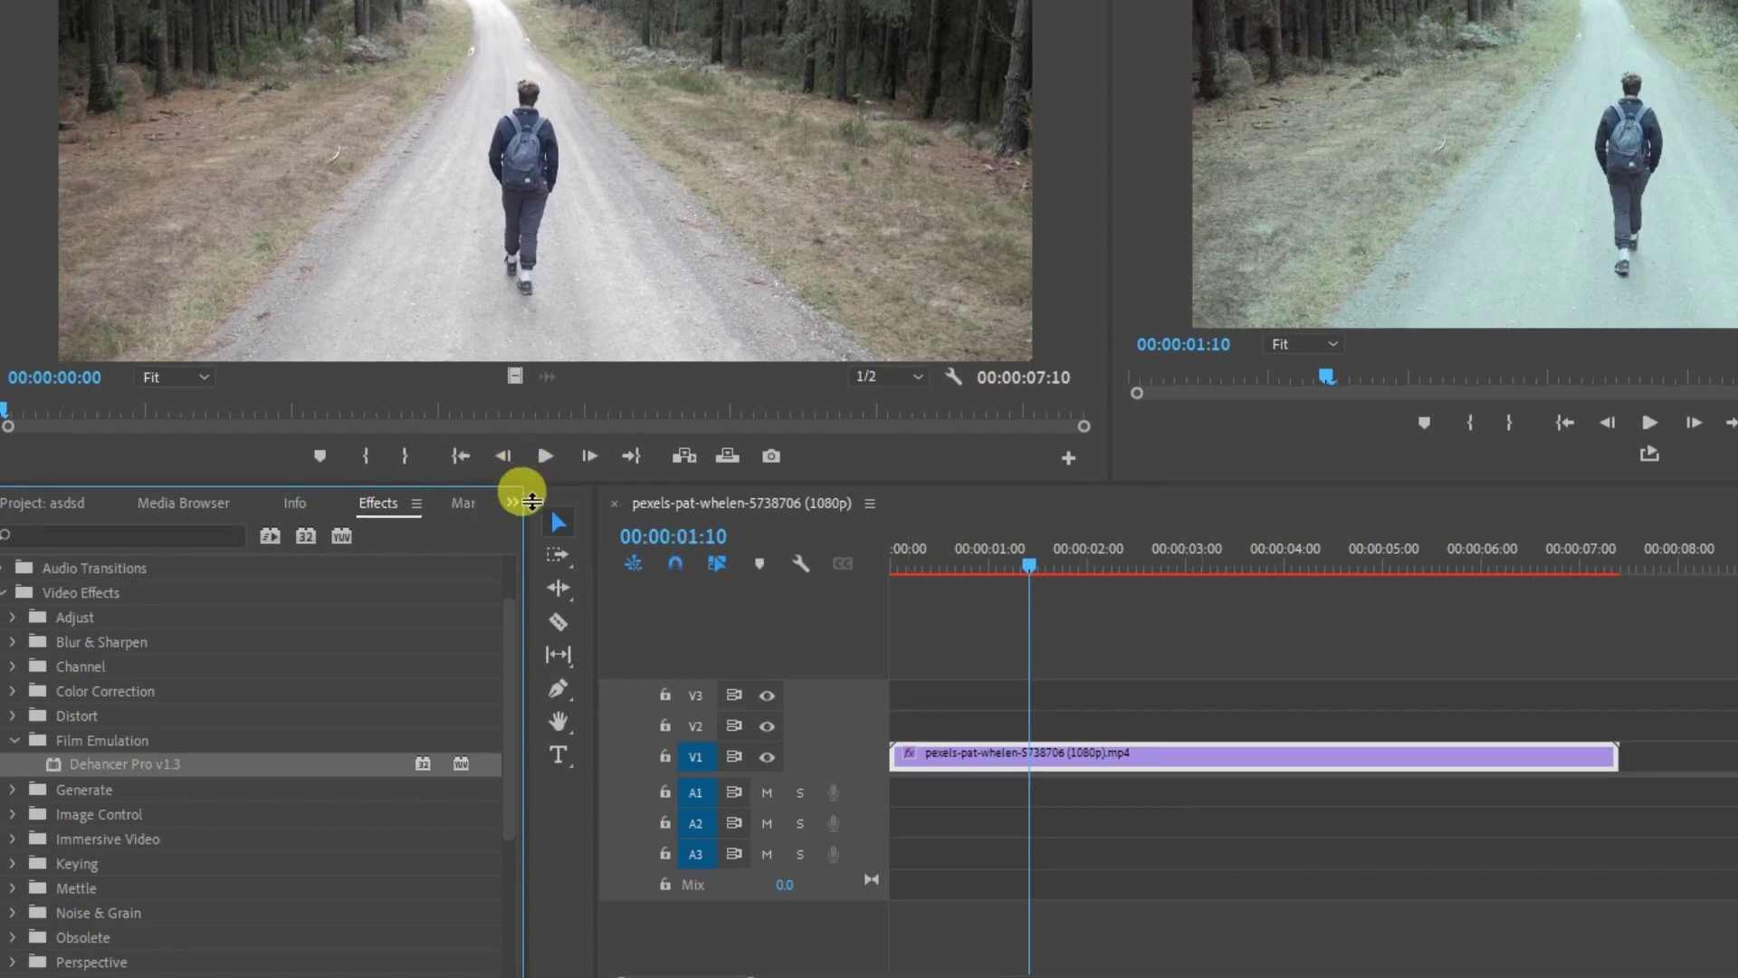
pyautogui.moveTo(525, 480); pyautogui.dragTo(536, 632)
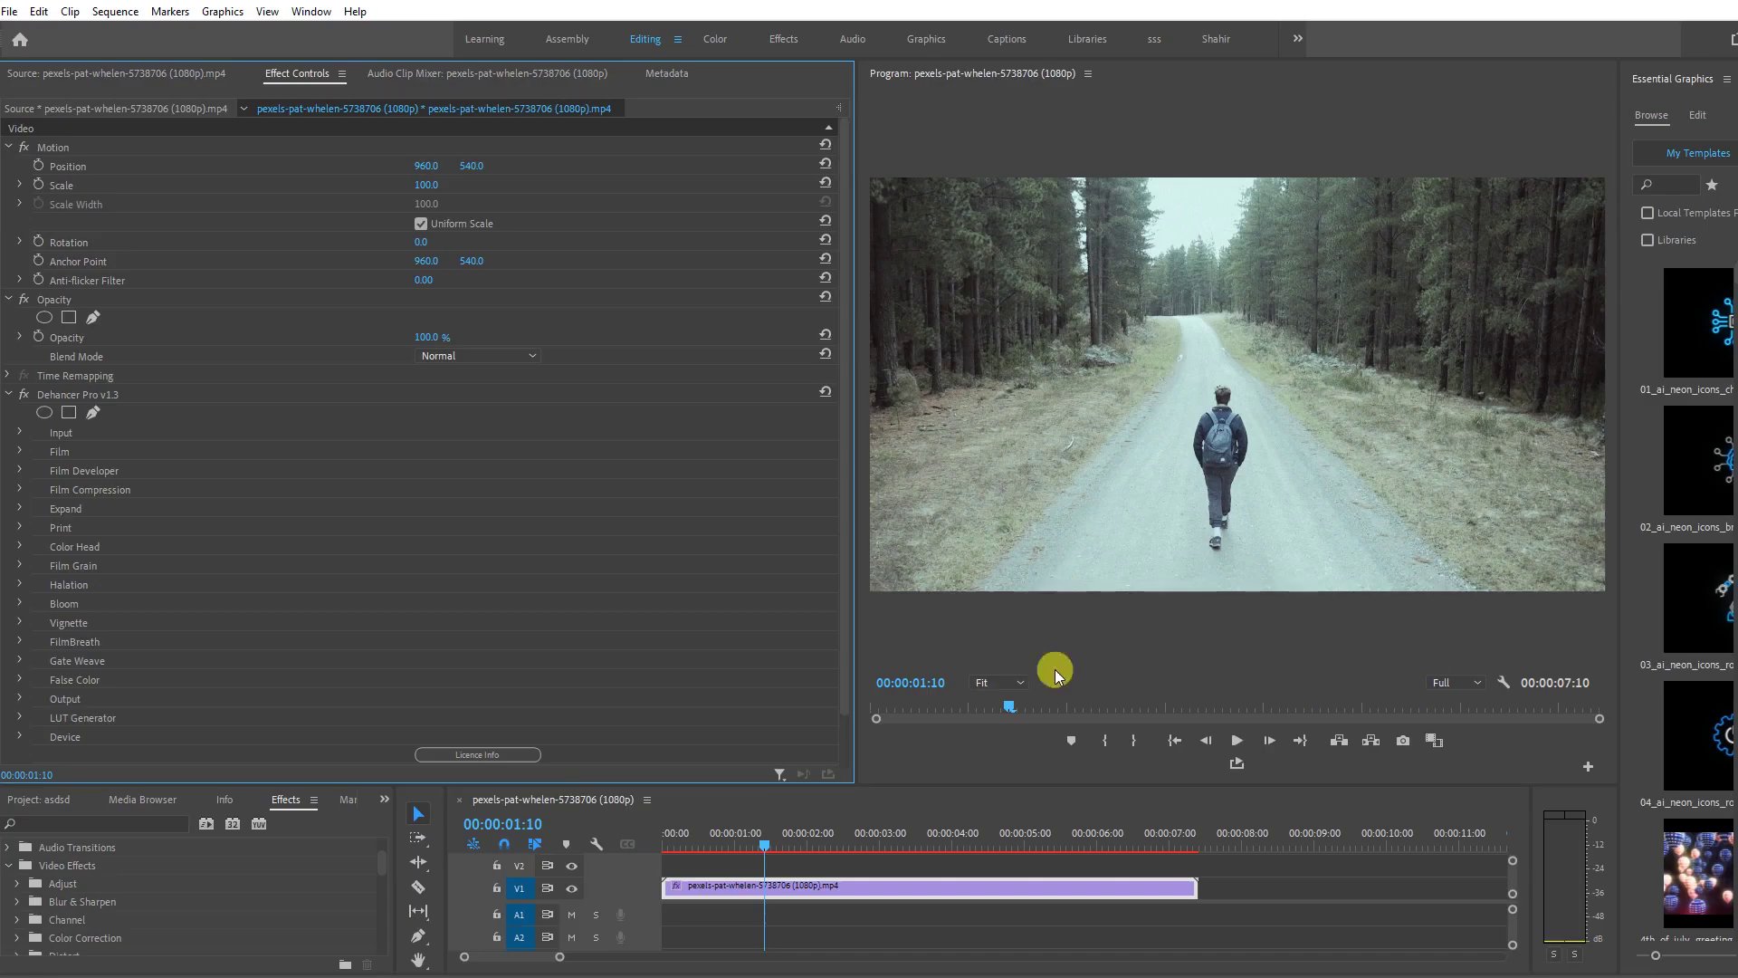
# Expand Dehancer Pro's Input settings and try the Rec2020 and ACEScct (AP1) source profiles.
pyautogui.scroll(-2, 260, 523)
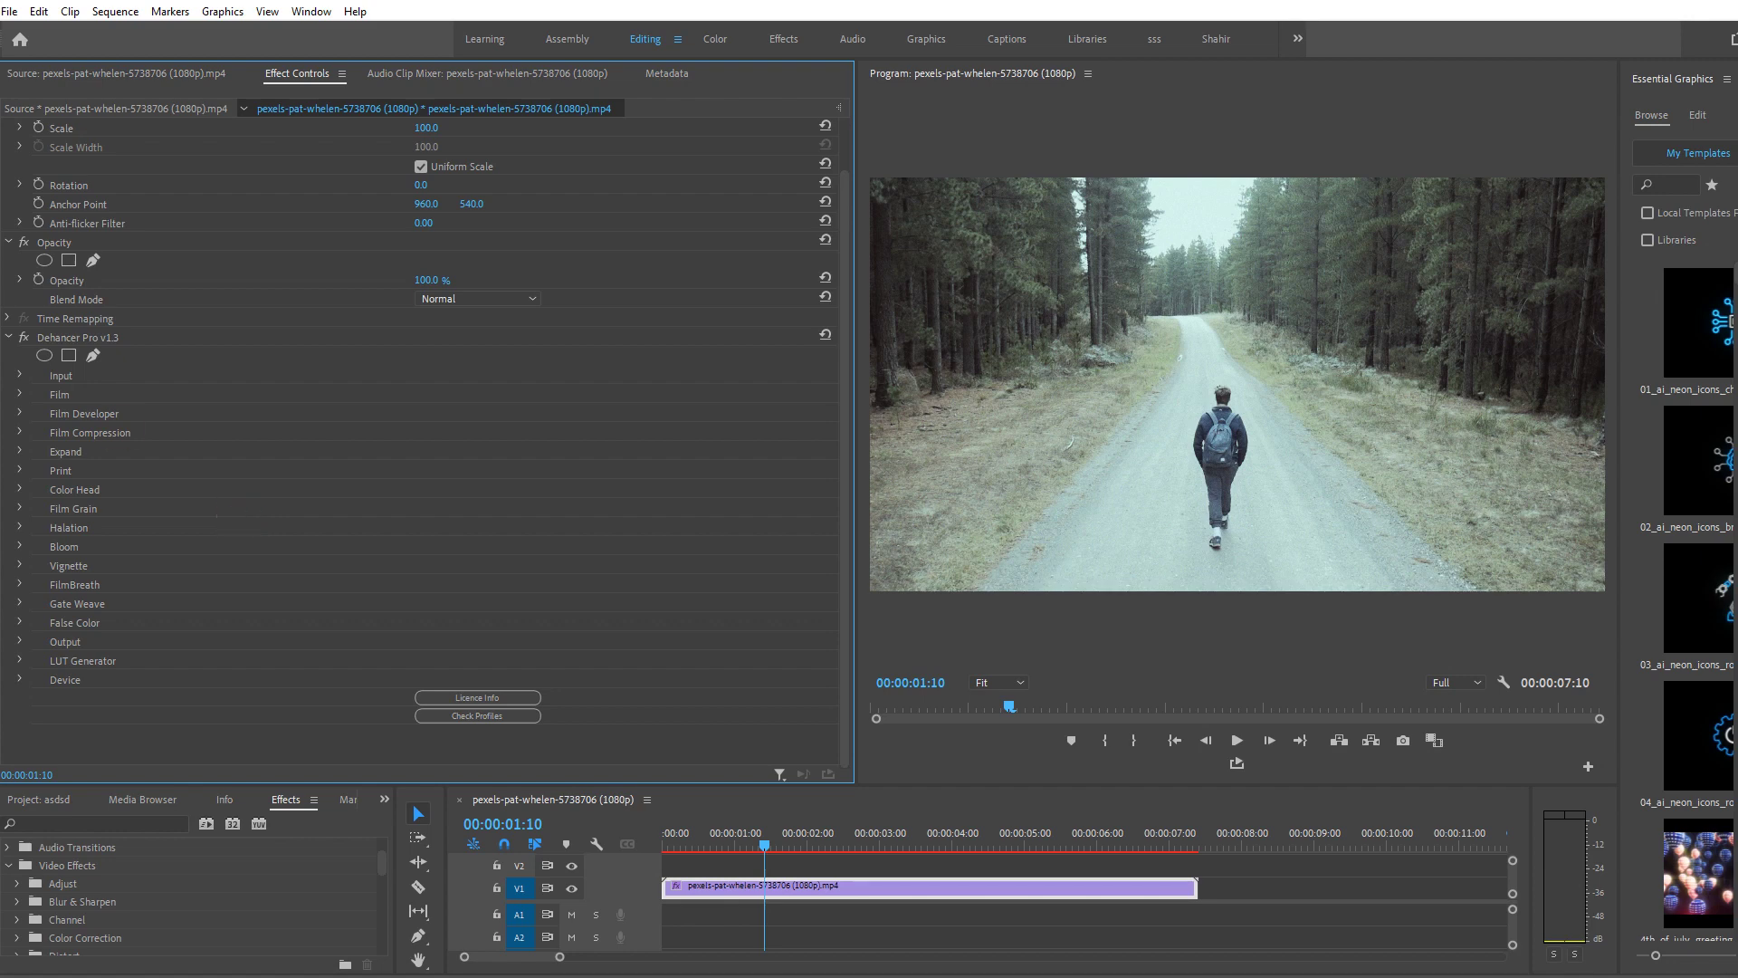
pyautogui.click(36, 380)
pyautogui.click(479, 393)
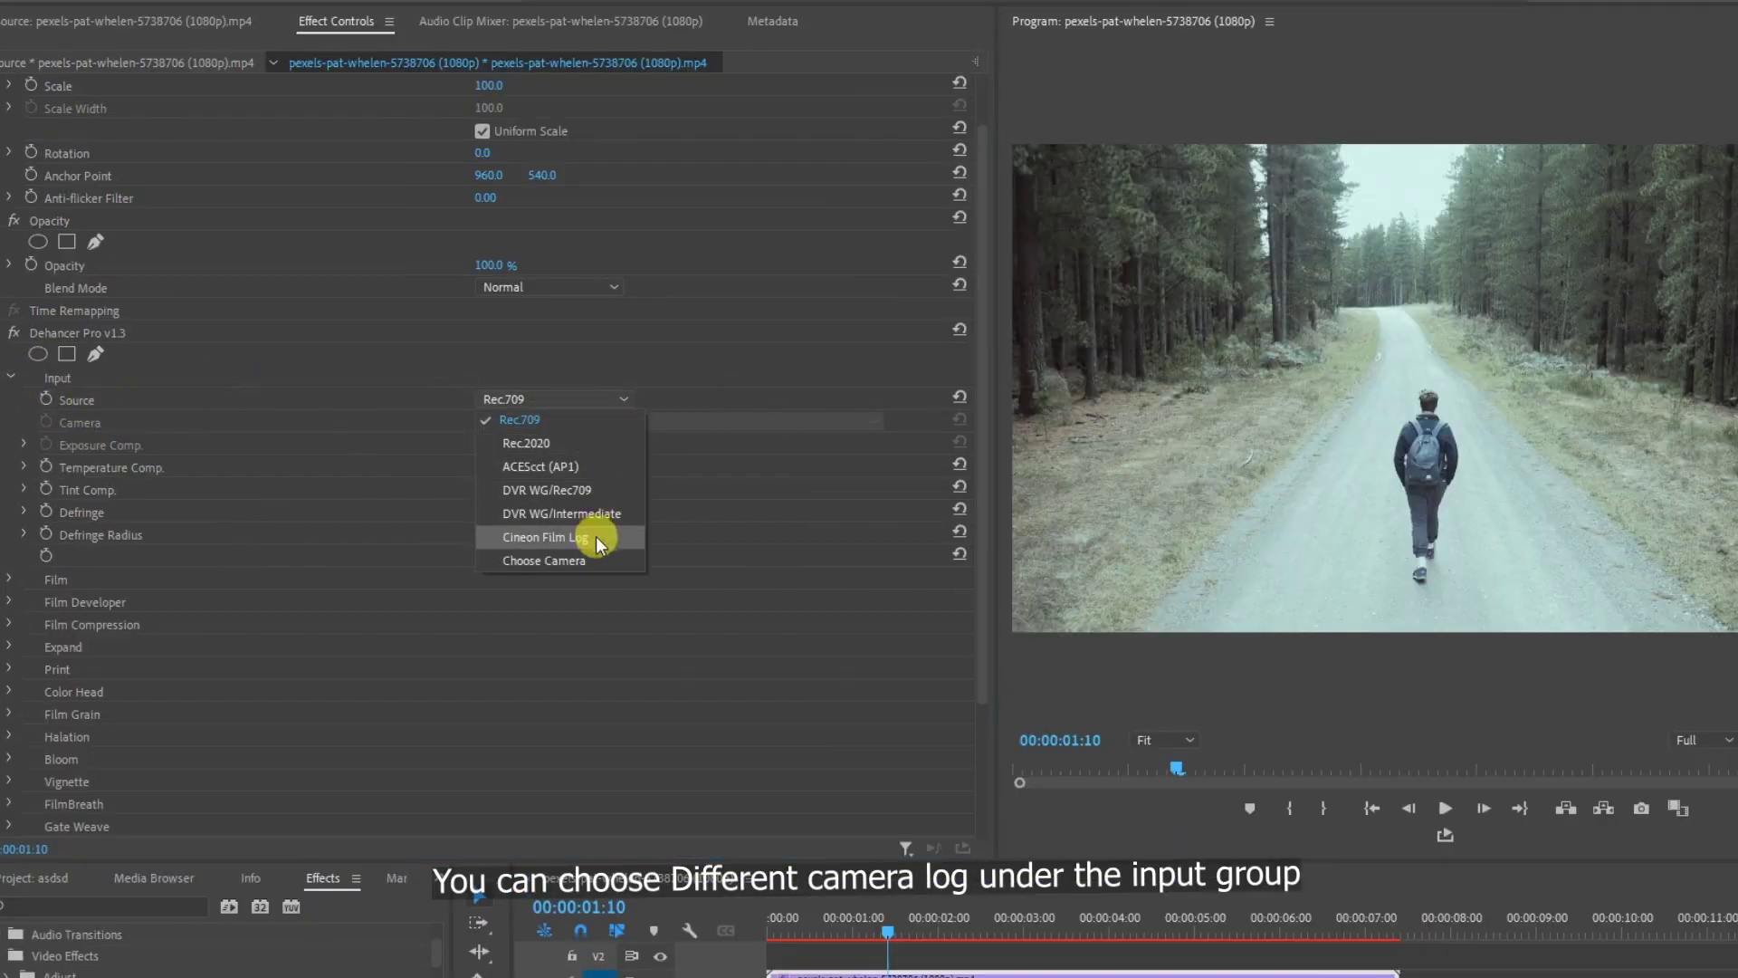
pyautogui.click(543, 447)
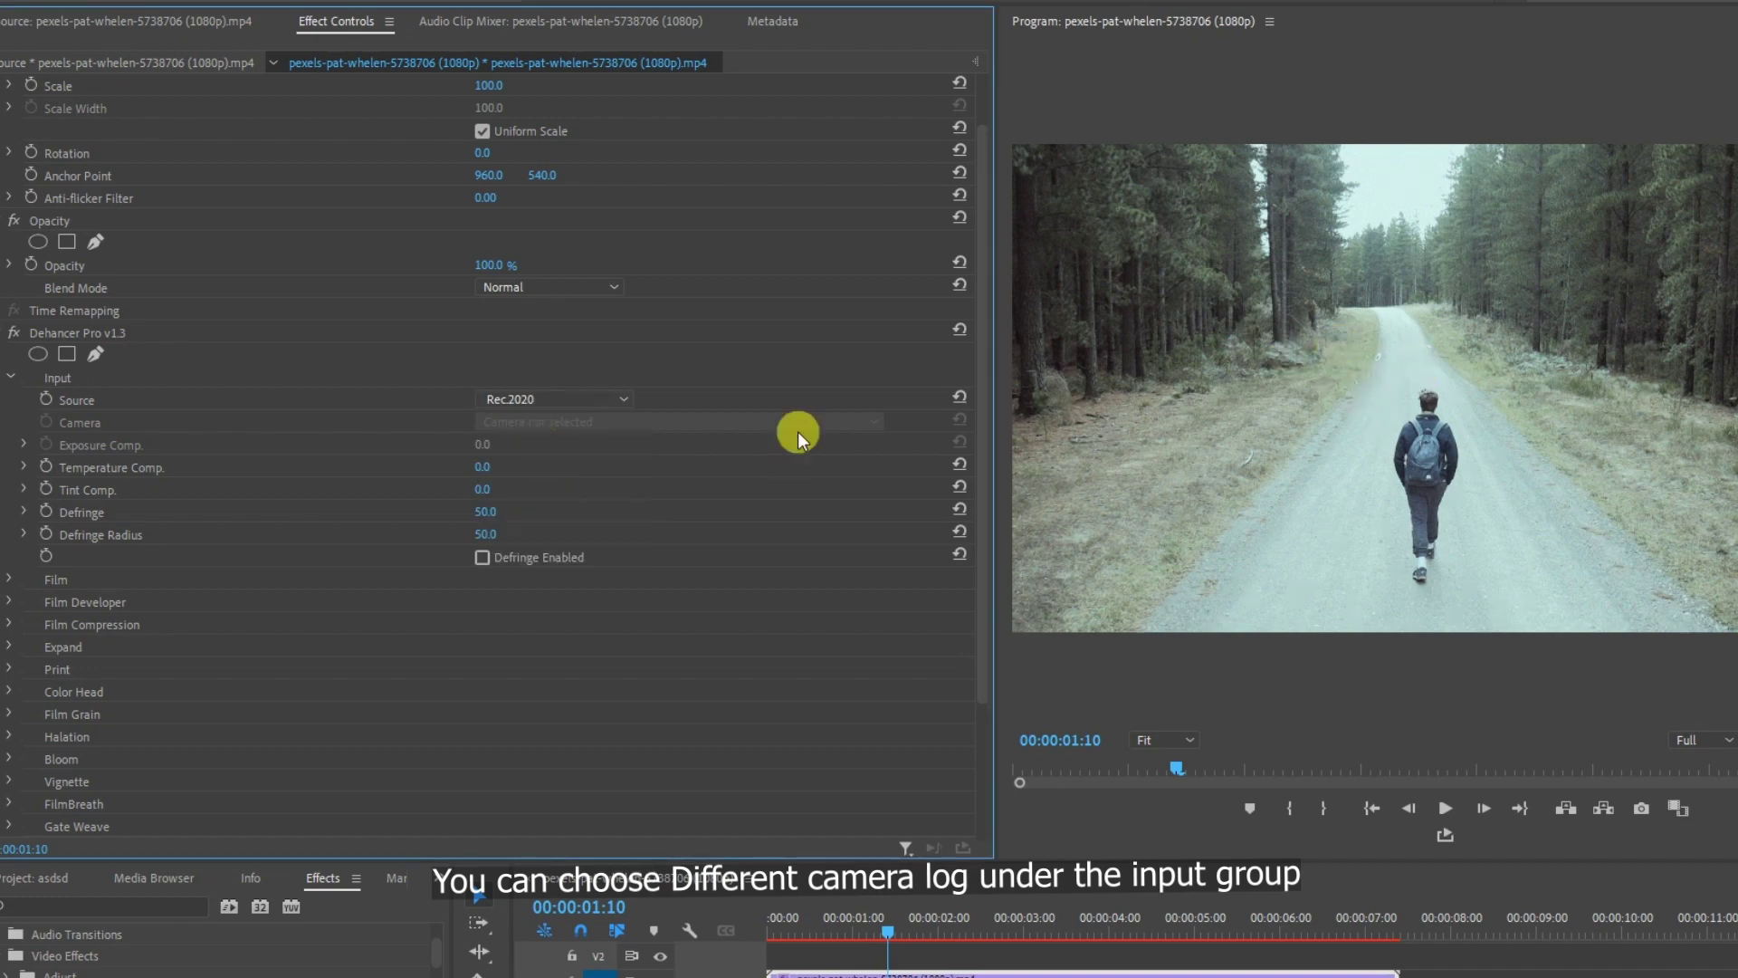
pyautogui.click(562, 388)
pyautogui.click(544, 460)
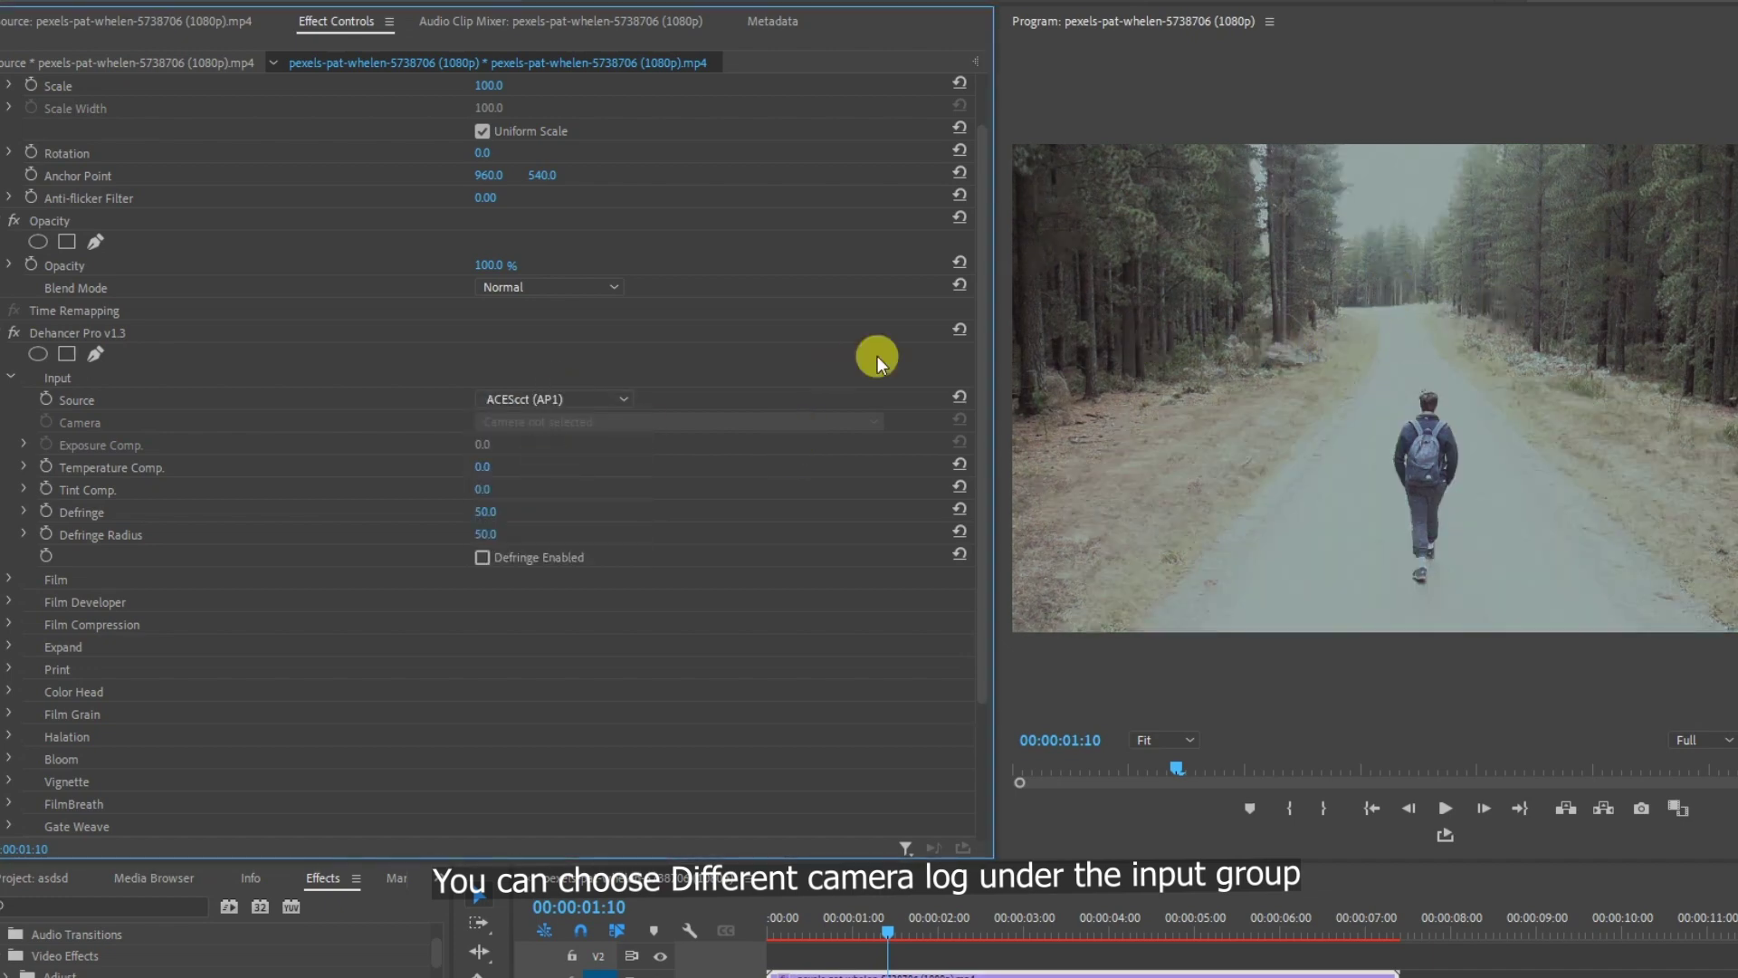
# Switch to camera profiles, trying Apple iPhone FiLMiC Pro Log V2 and RED Gemini 5K IPP2 RWG Log3G10.
pyautogui.click(594, 399)
pyautogui.click(584, 556)
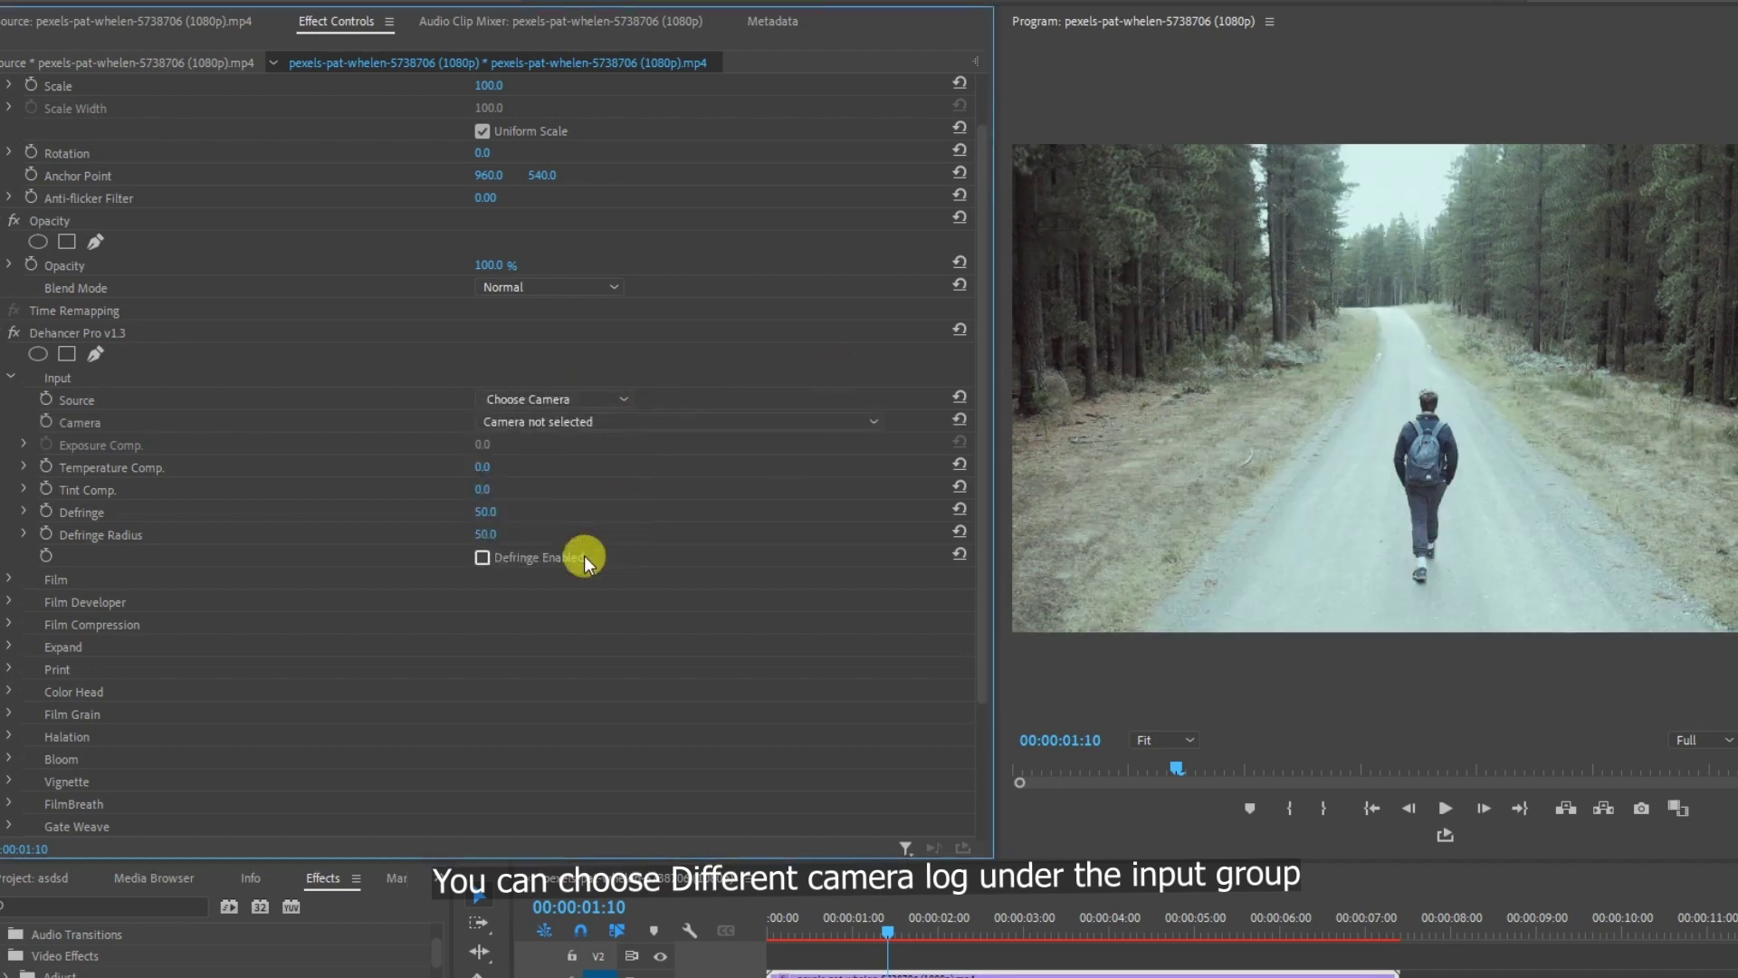
pyautogui.click(652, 421)
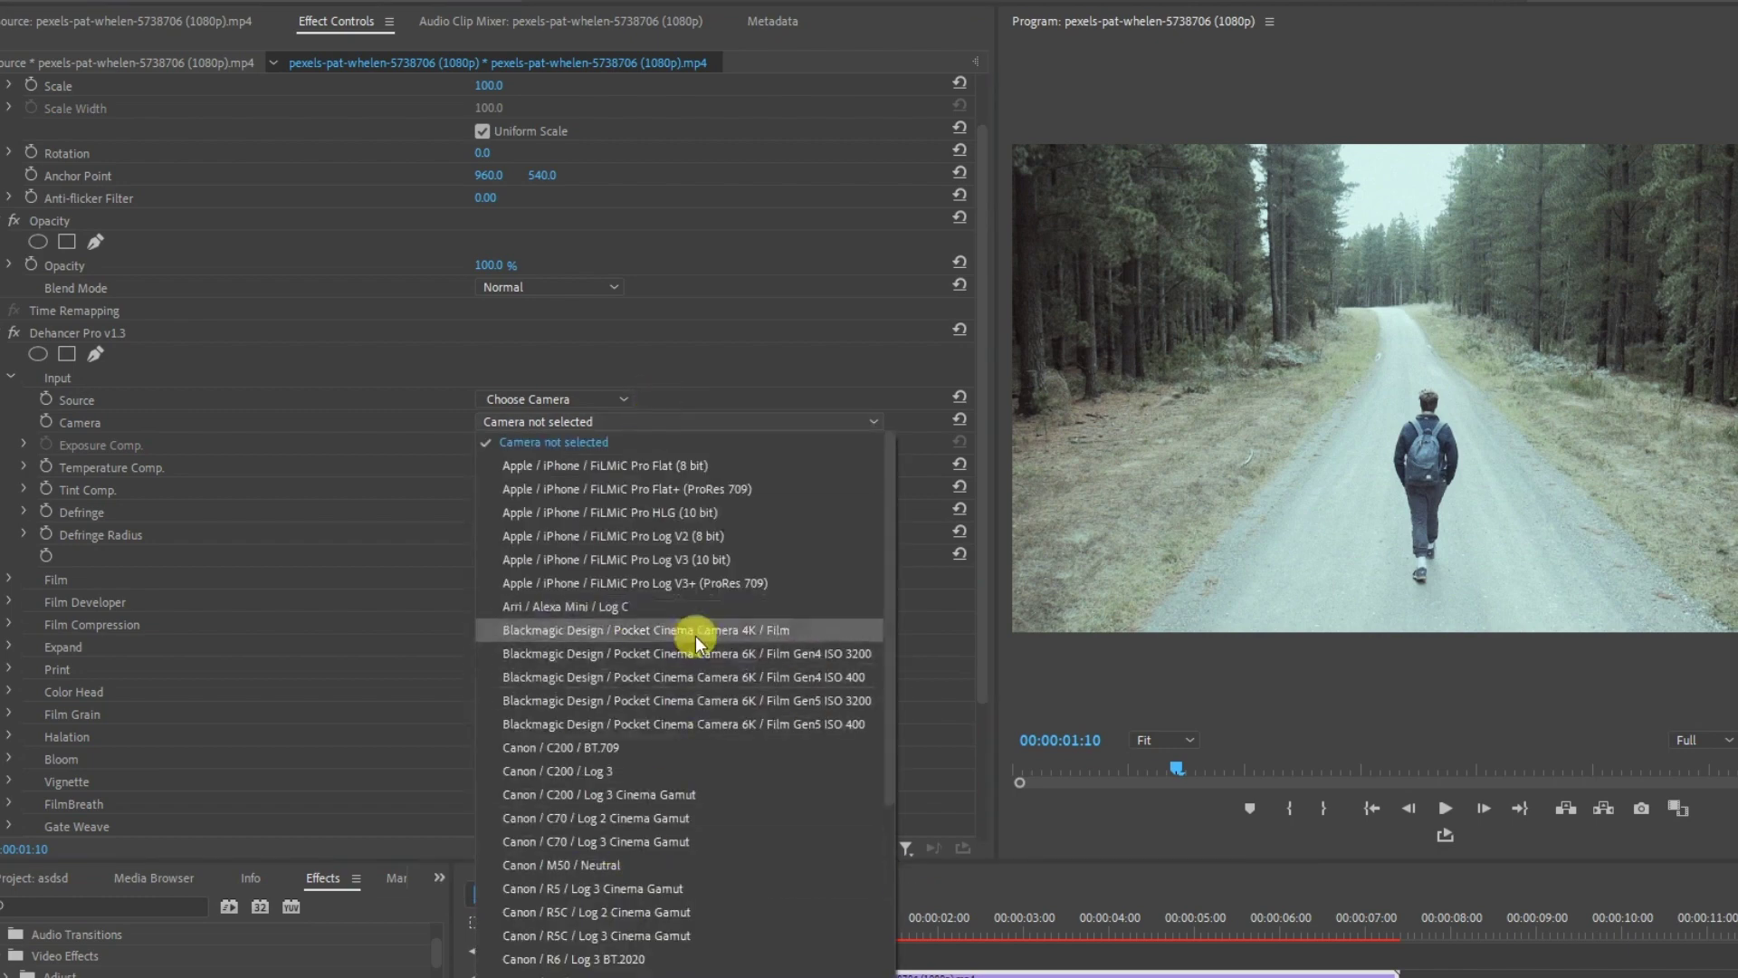
pyautogui.scroll(-3, 598, 552)
pyautogui.scroll(3, 593, 516)
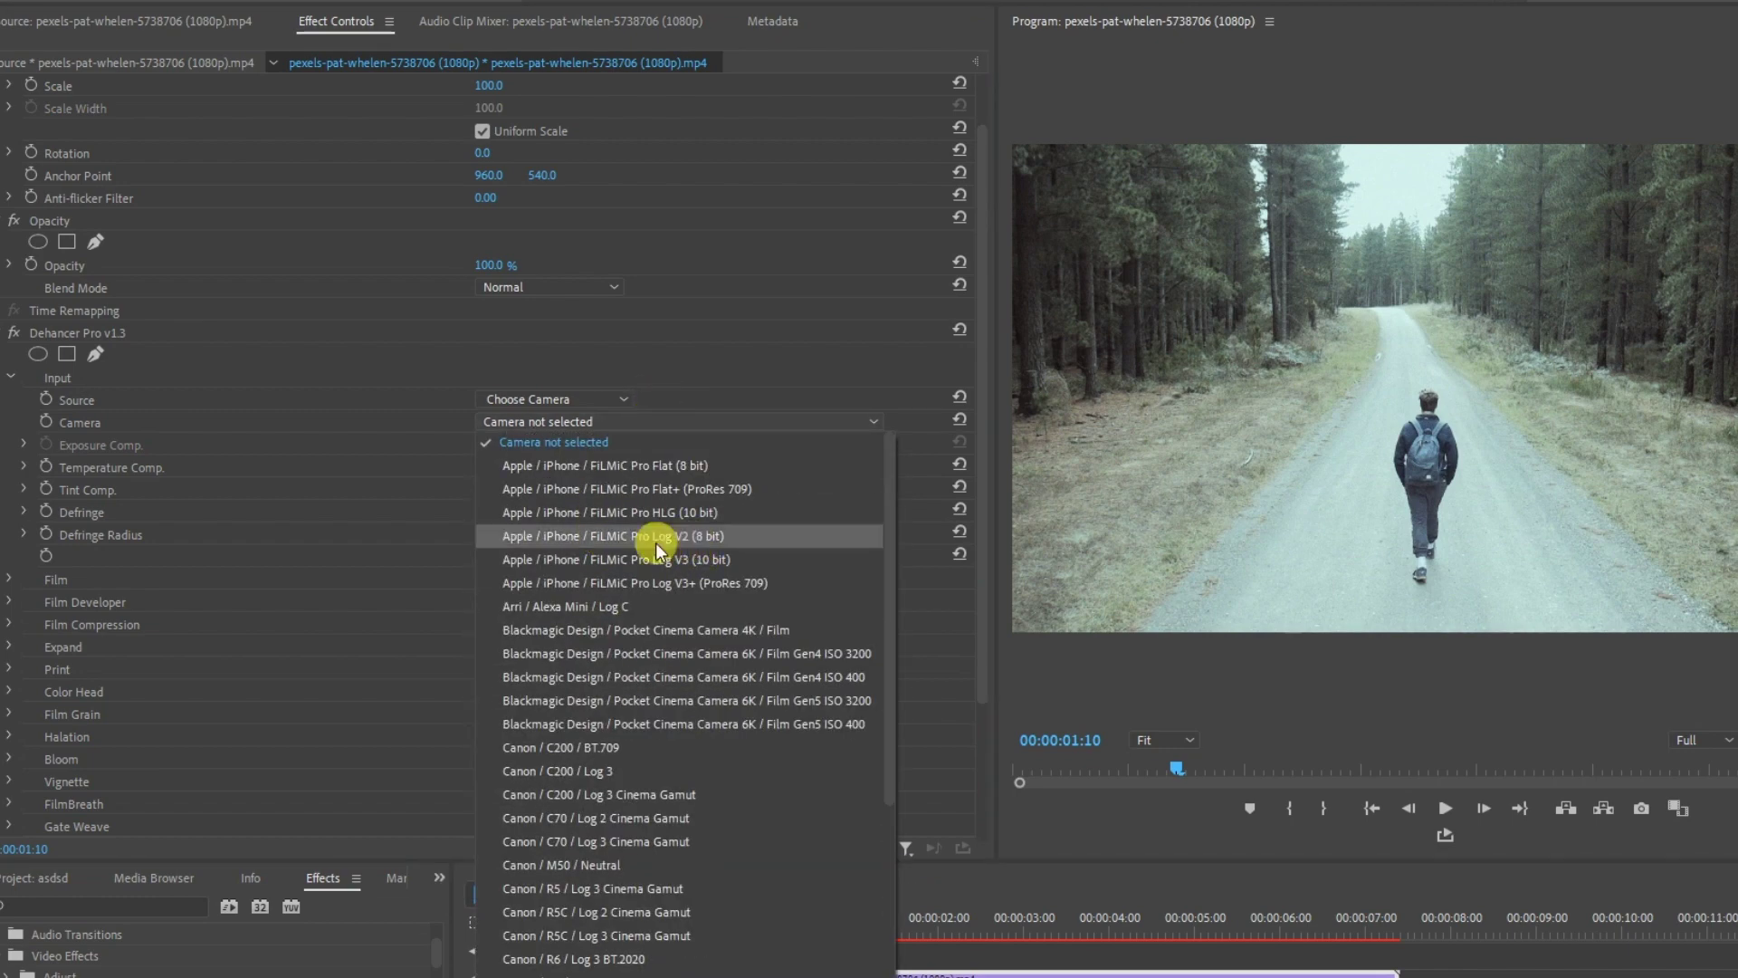
pyautogui.click(656, 541)
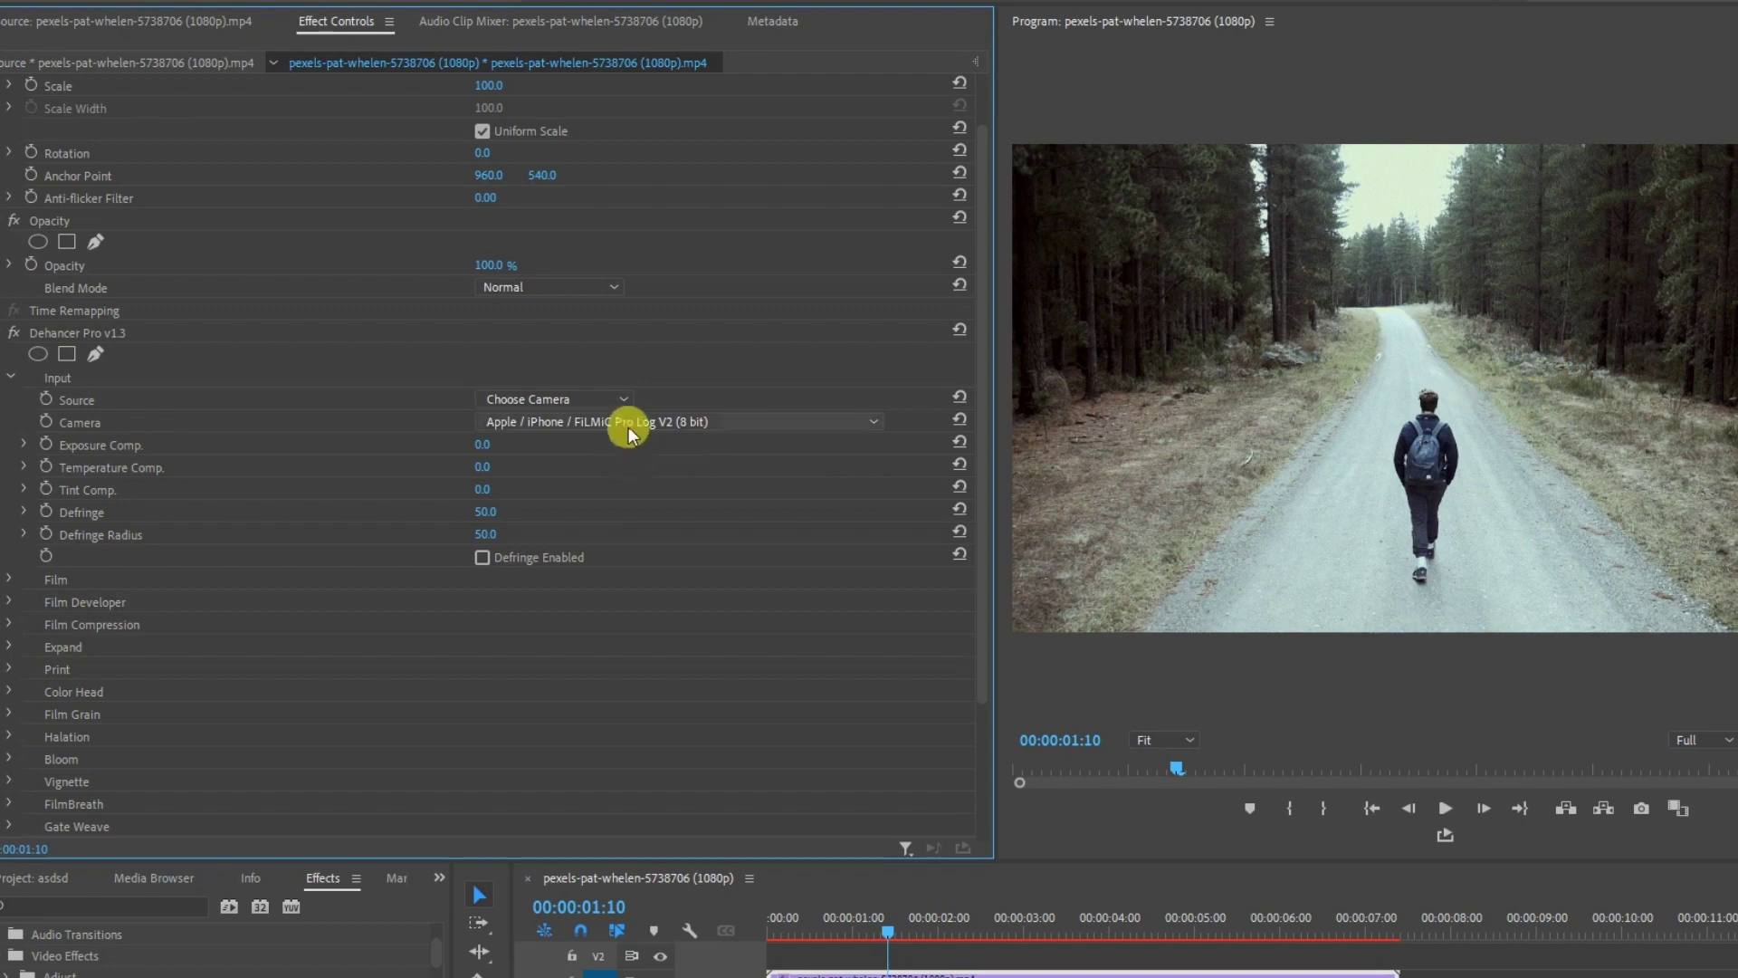
pyautogui.click(629, 428)
pyautogui.moveTo(887, 554)
pyautogui.mouseDown()
pyautogui.moveTo(872, 883)
pyautogui.moveTo(883, 802)
pyautogui.mouseUp()
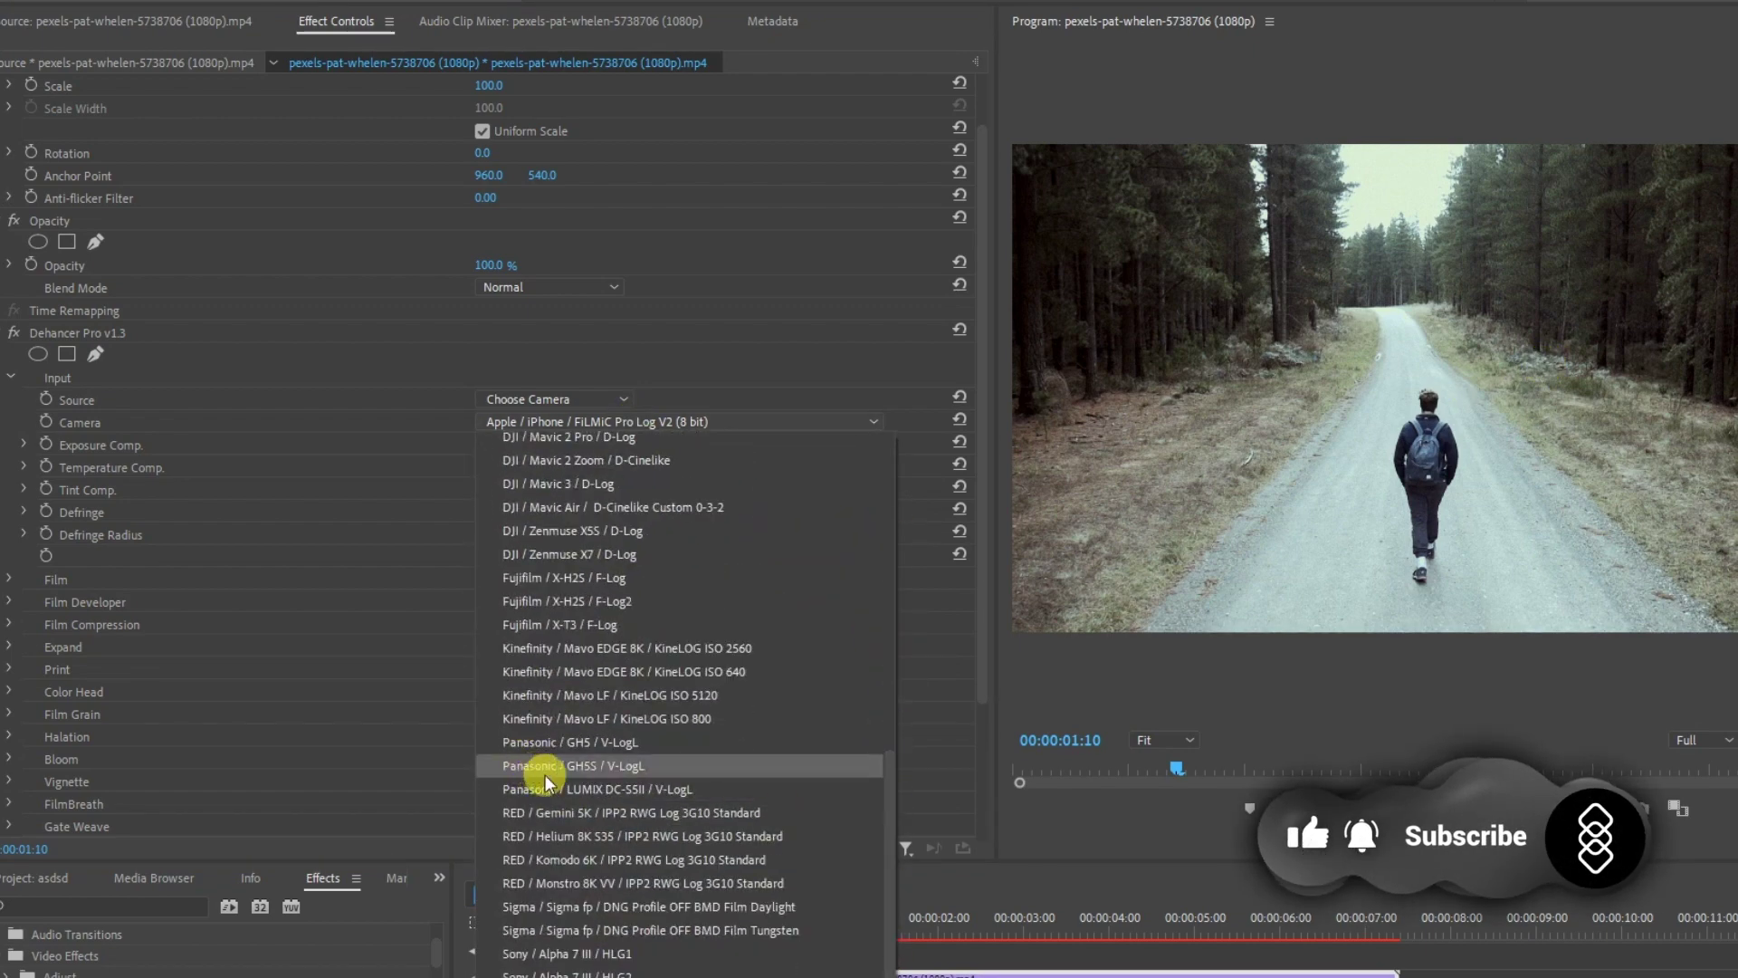
pyautogui.click(606, 805)
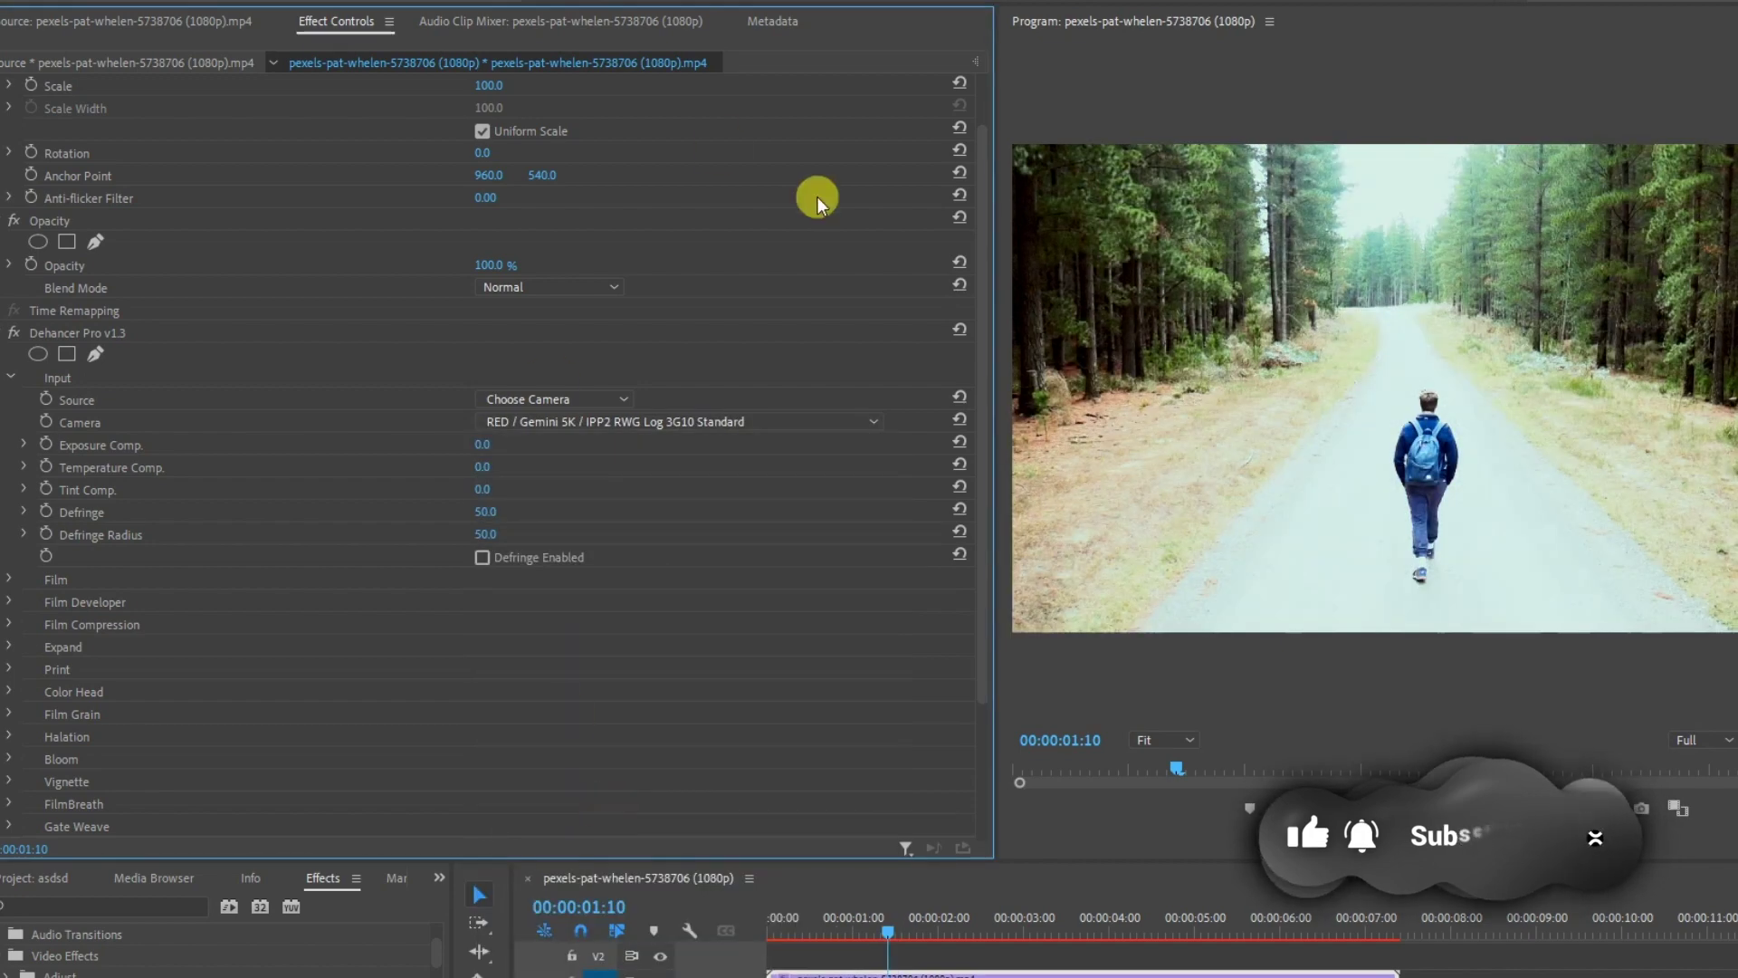
# Clear the camera profile and set the input source back to Rec.709.
pyautogui.click(704, 422)
pyautogui.moveTo(891, 912); pyautogui.dragTo(914, 469)
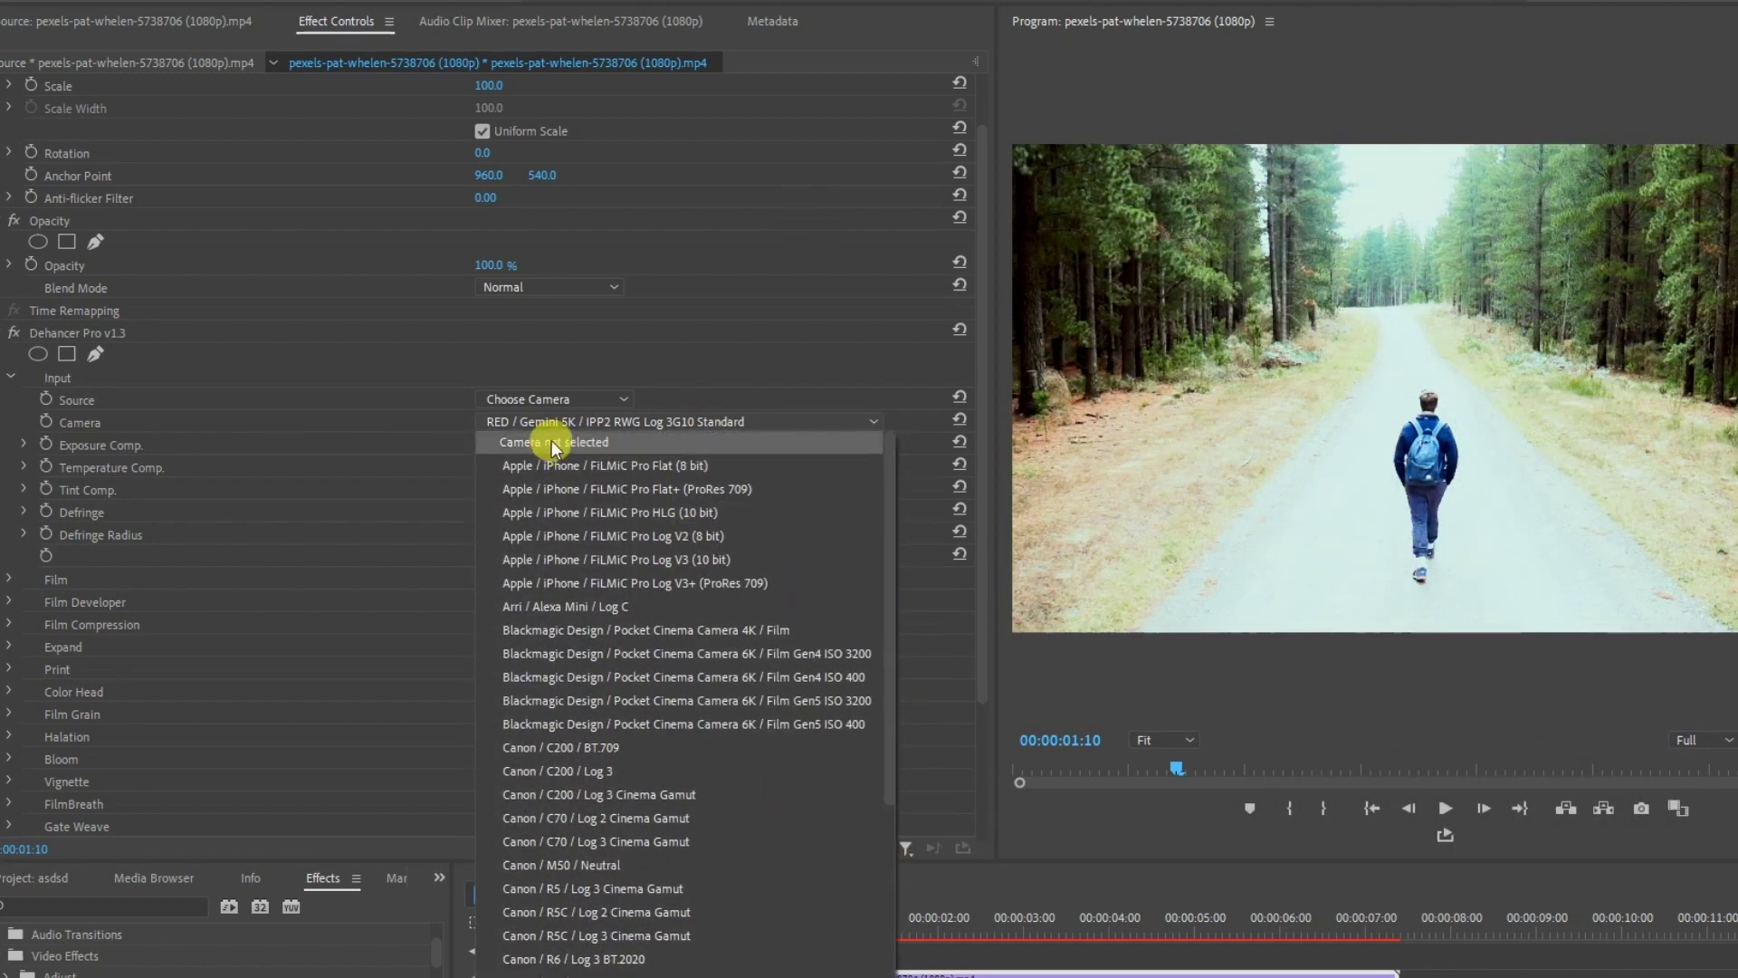
pyautogui.click(551, 439)
pyautogui.click(583, 404)
pyautogui.click(539, 422)
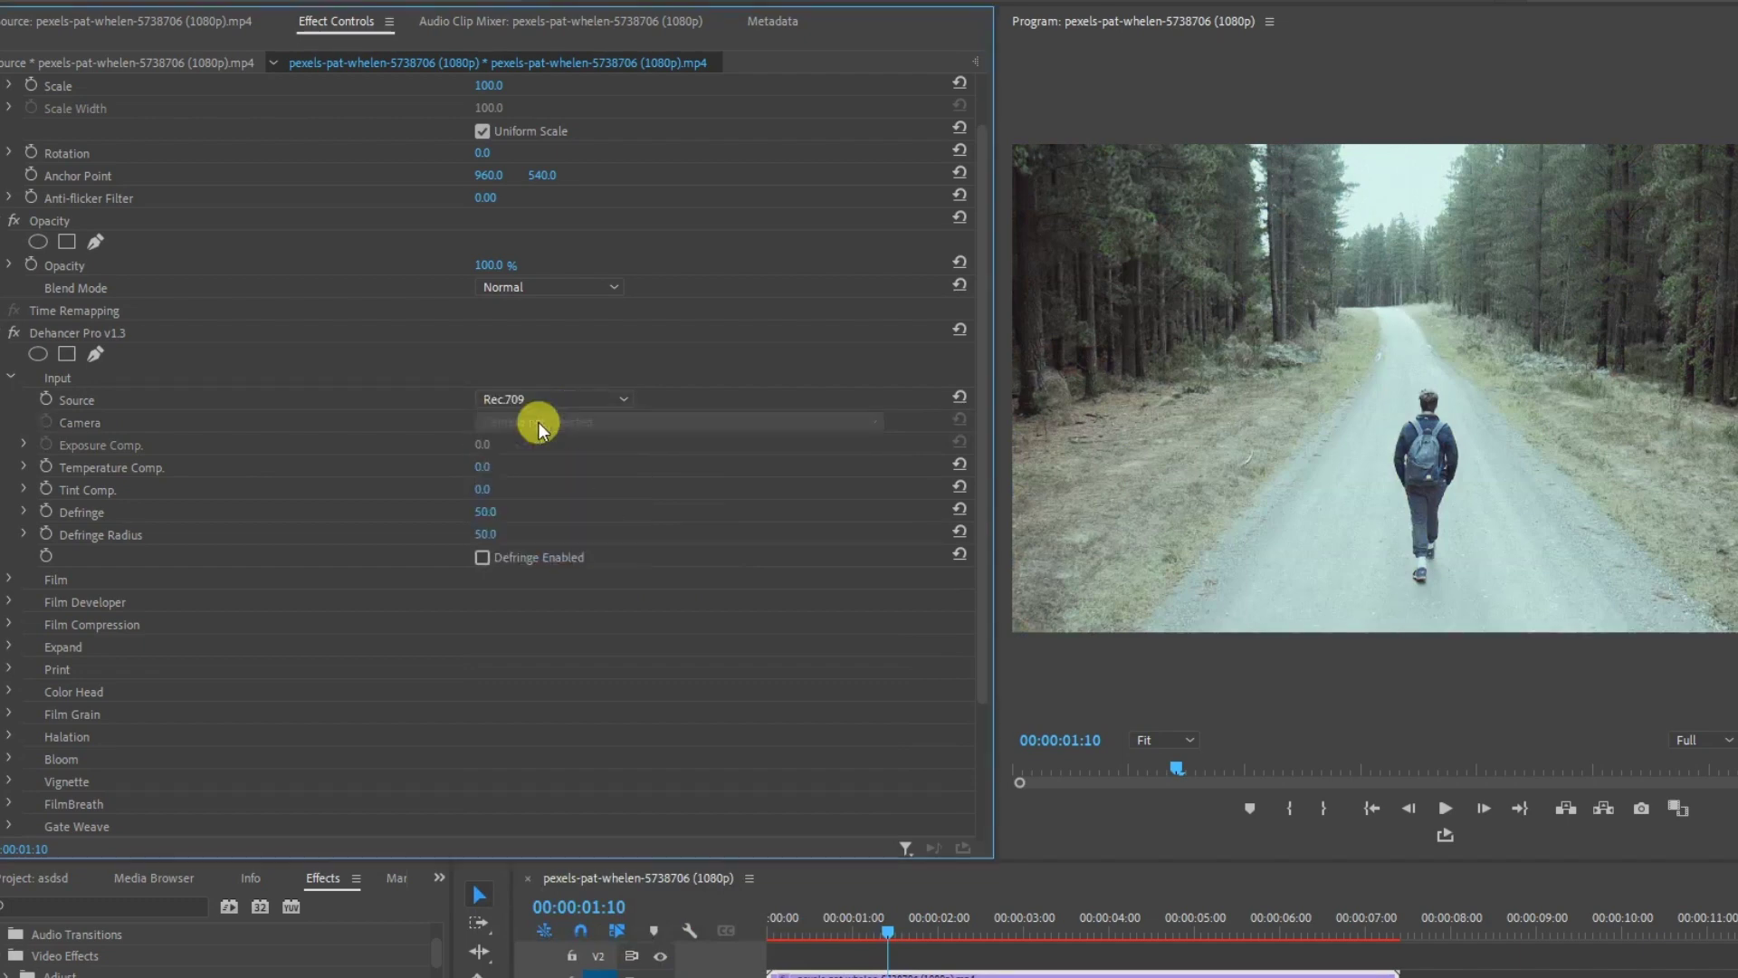
# Leave Temperature Comp. at 0, enable Defringe with a raised amount, and collapse the Input group.
pyautogui.scroll(-1, 213, 497)
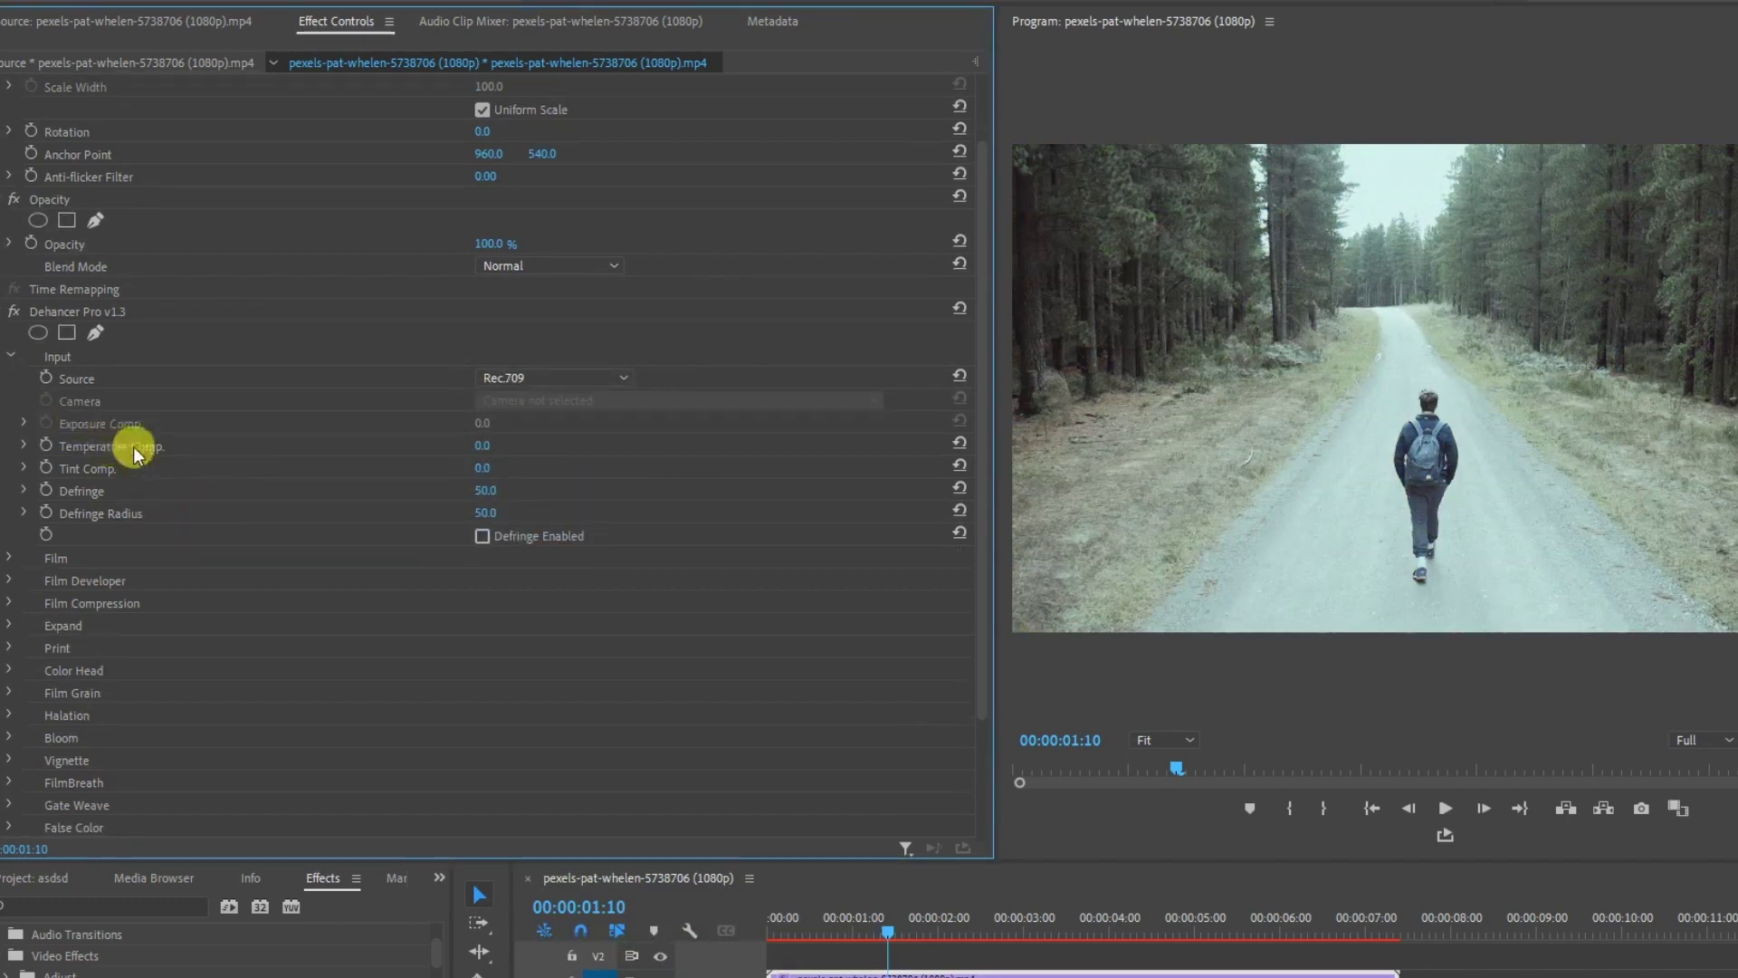
pyautogui.moveTo(482, 445); pyautogui.dragTo(528, 445)
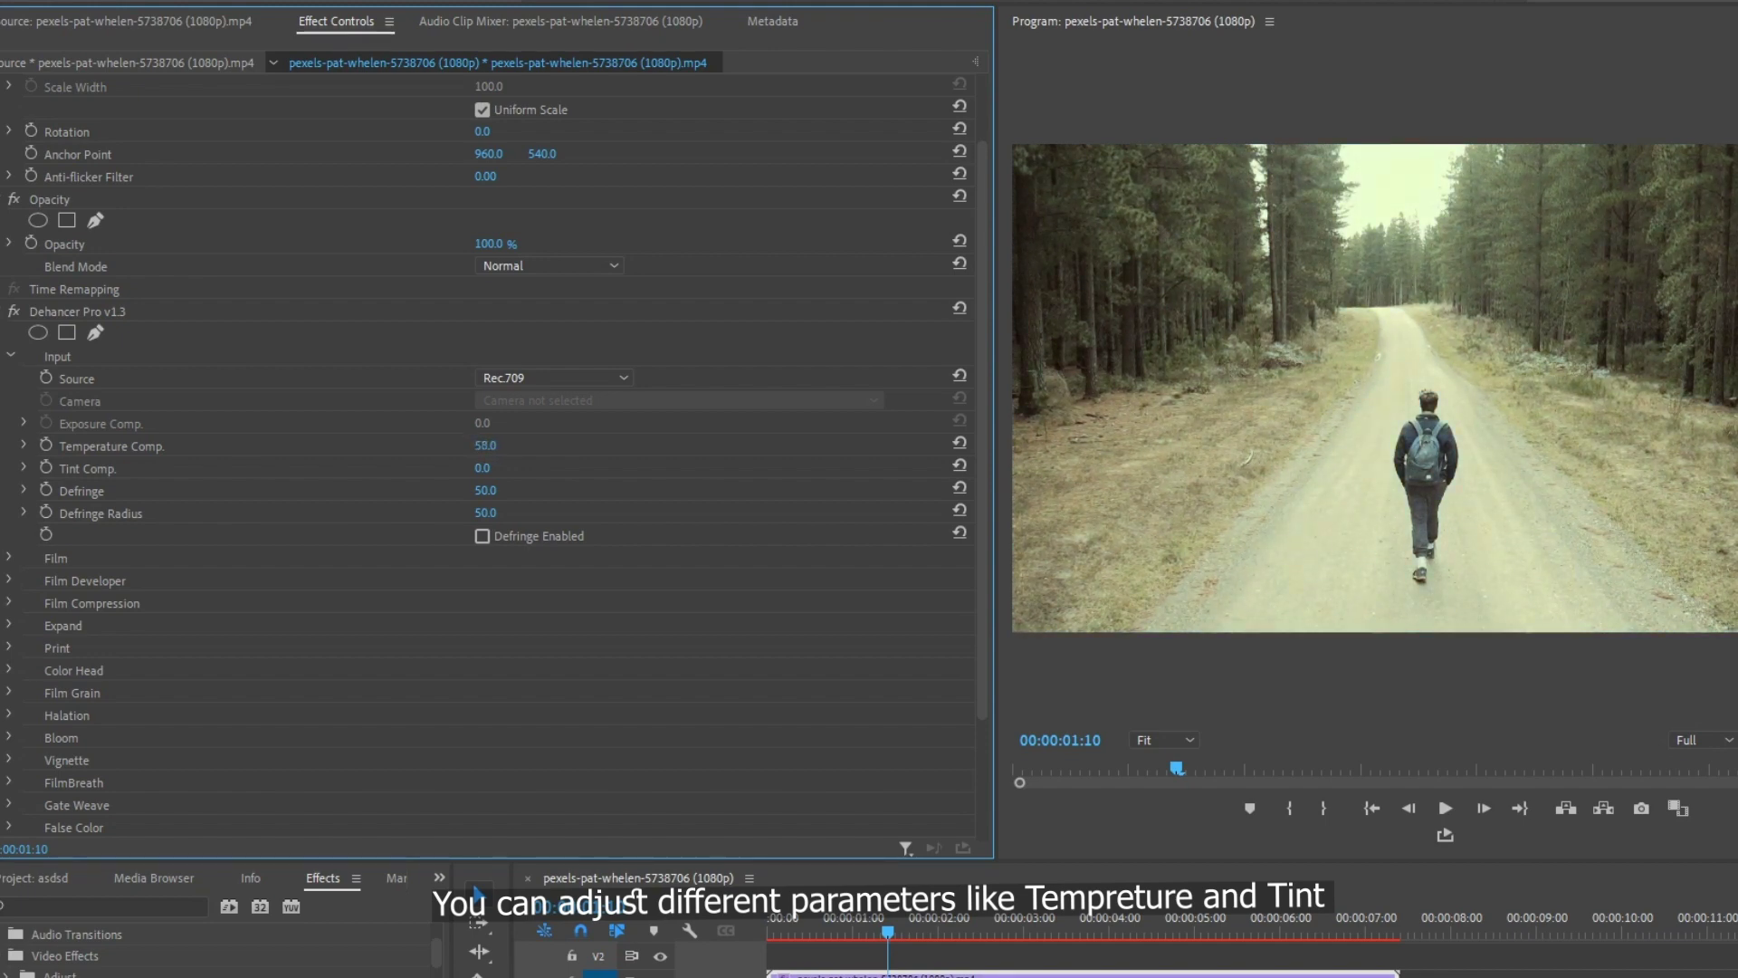
pyautogui.moveTo(482, 446); pyautogui.dragTo(514, 468)
pyautogui.click(483, 536)
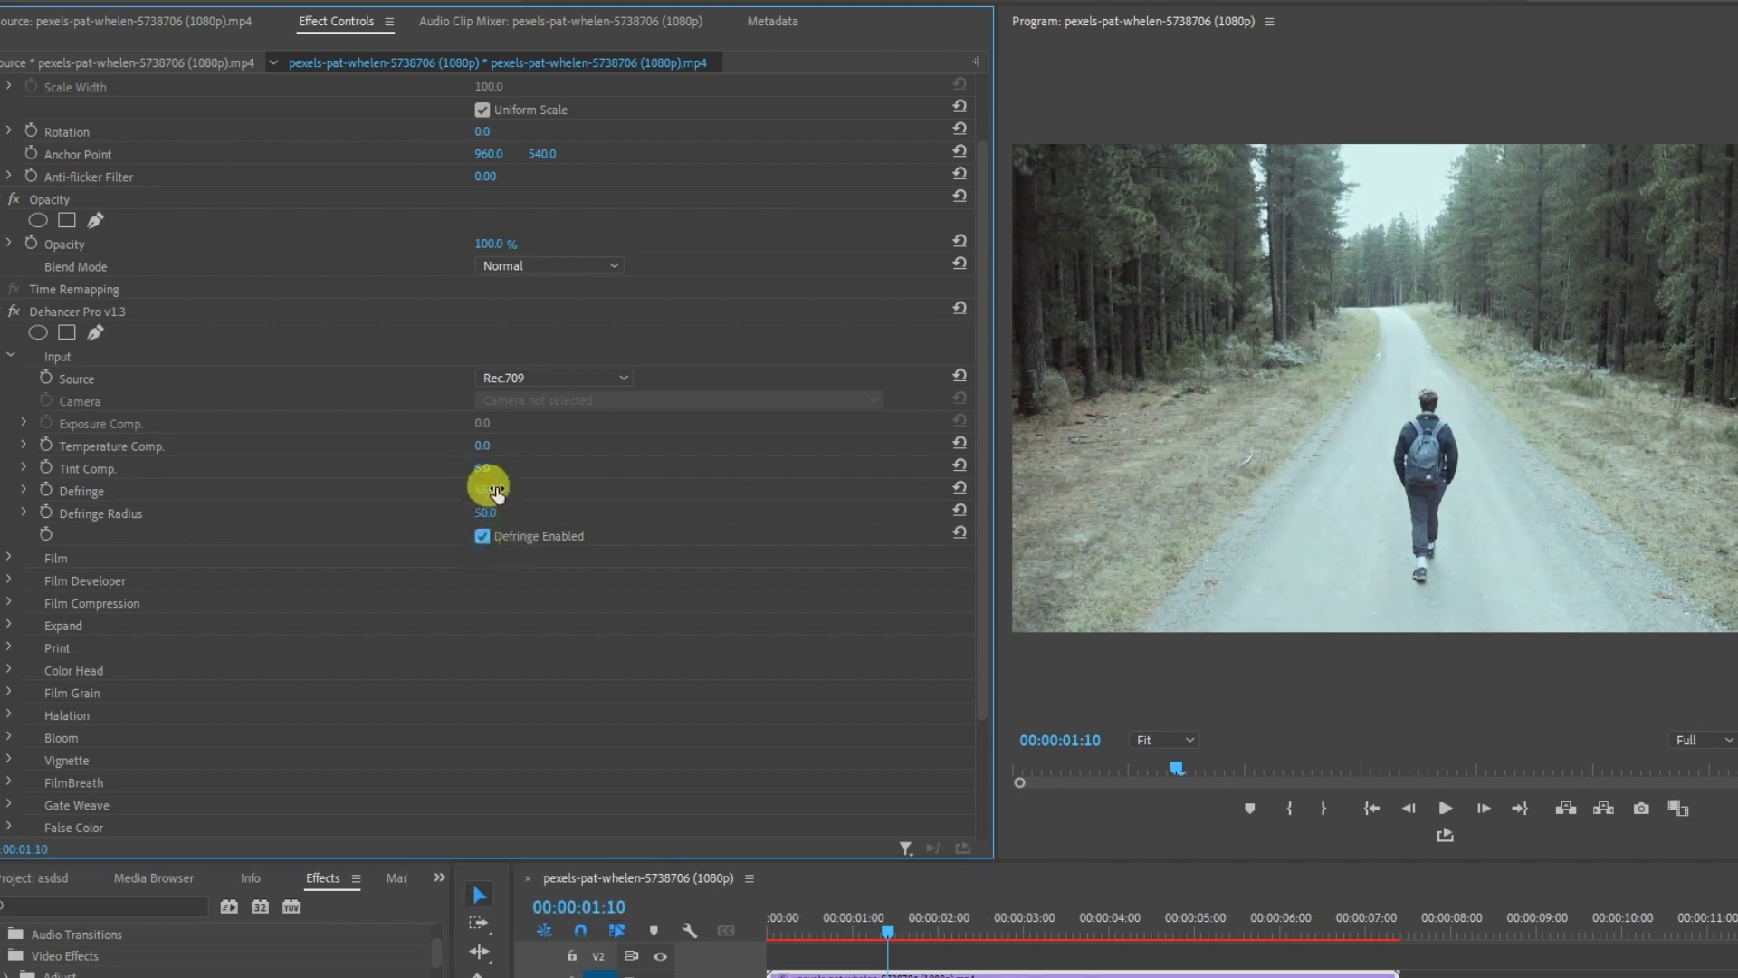
pyautogui.moveTo(497, 493); pyautogui.dragTo(525, 494)
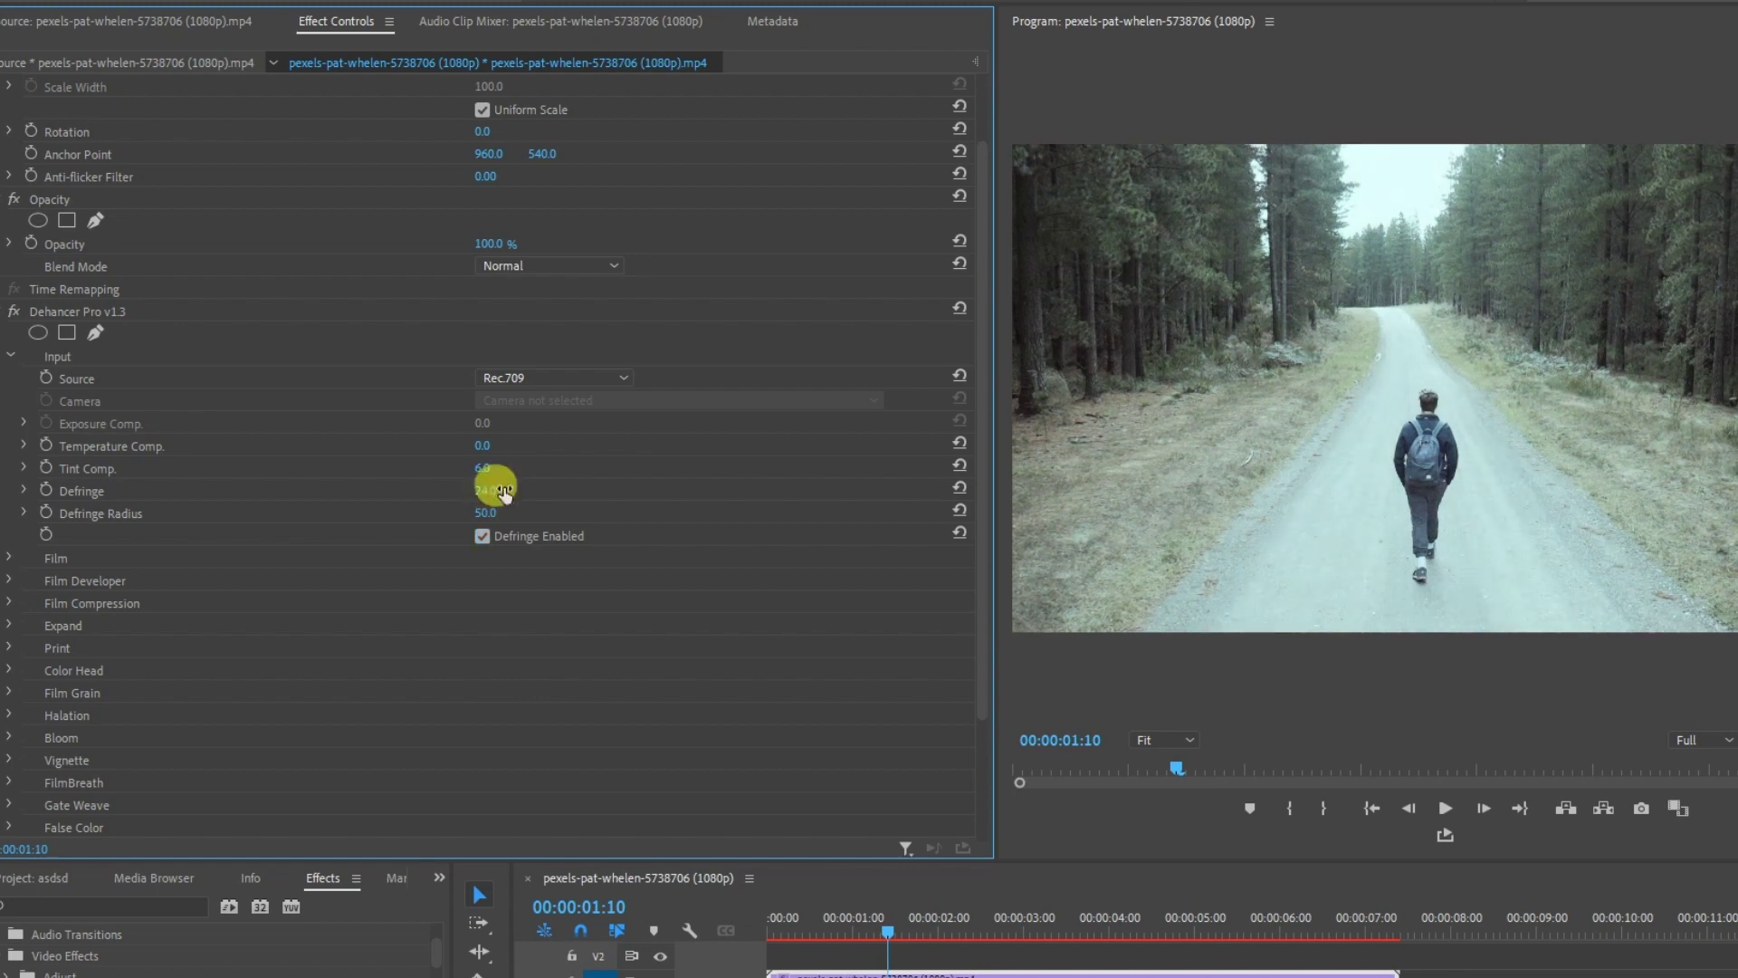
pyautogui.click(16, 357)
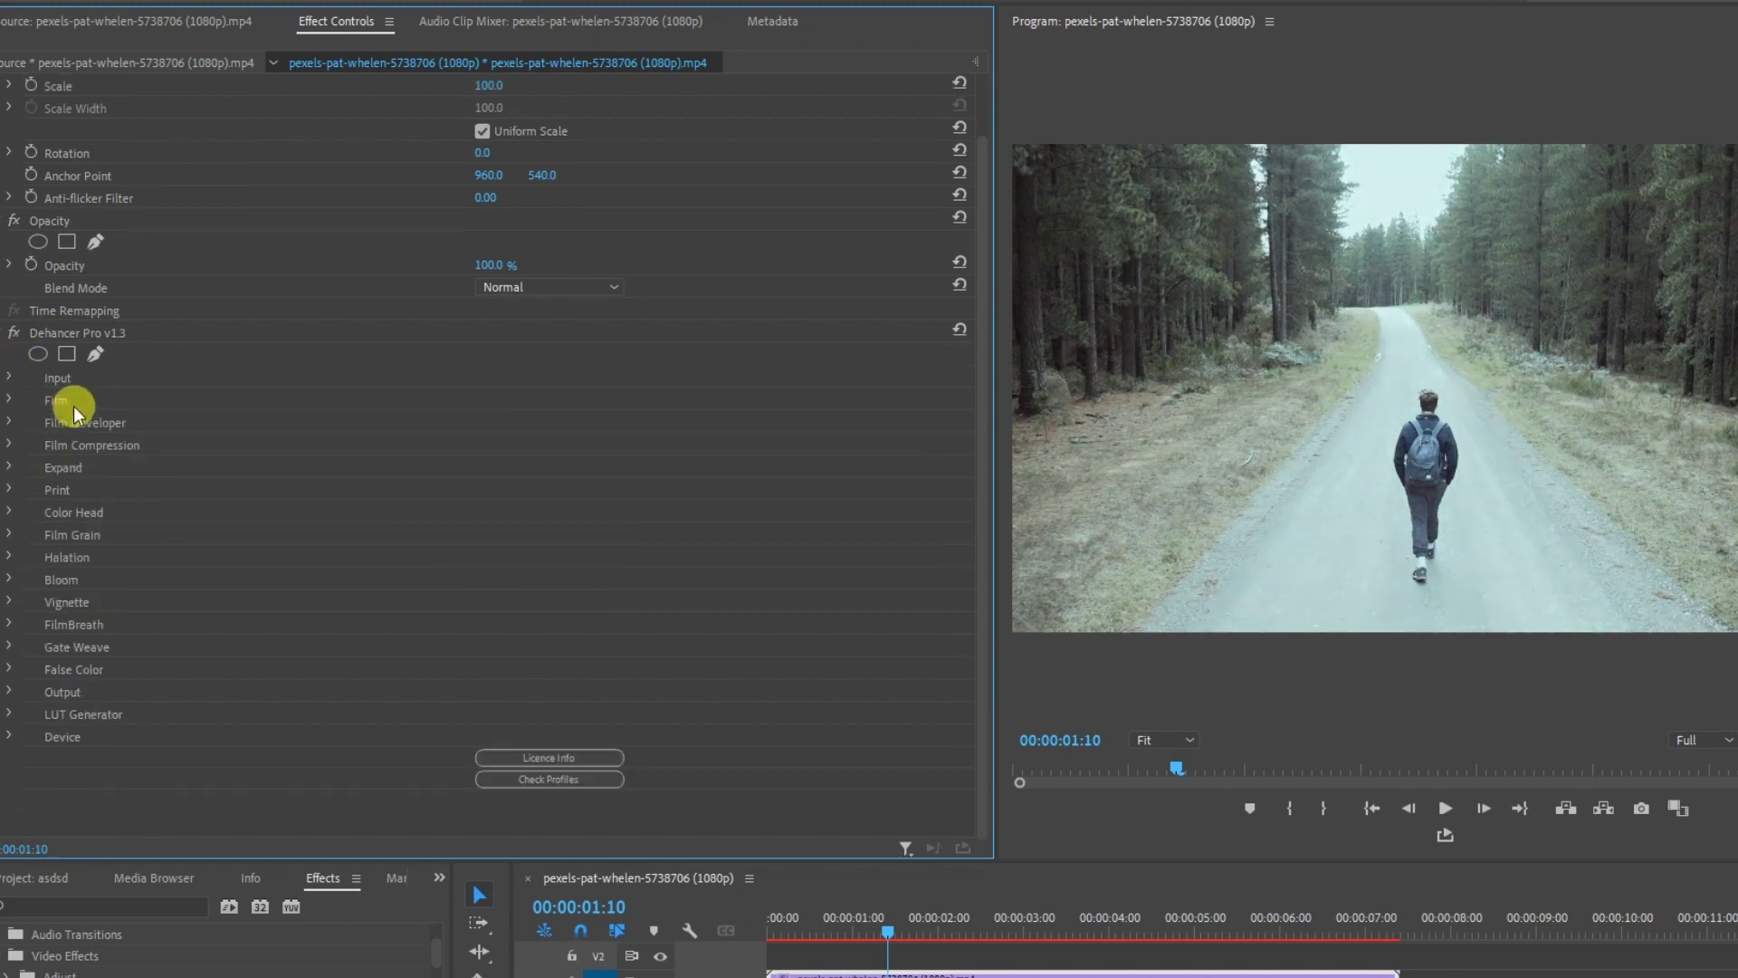
# Try the Adox Color Implosion 100 and Fujifilm Instax film profiles, then settle on Kodak Gold 200.
pyautogui.click(10, 399)
pyautogui.click(648, 421)
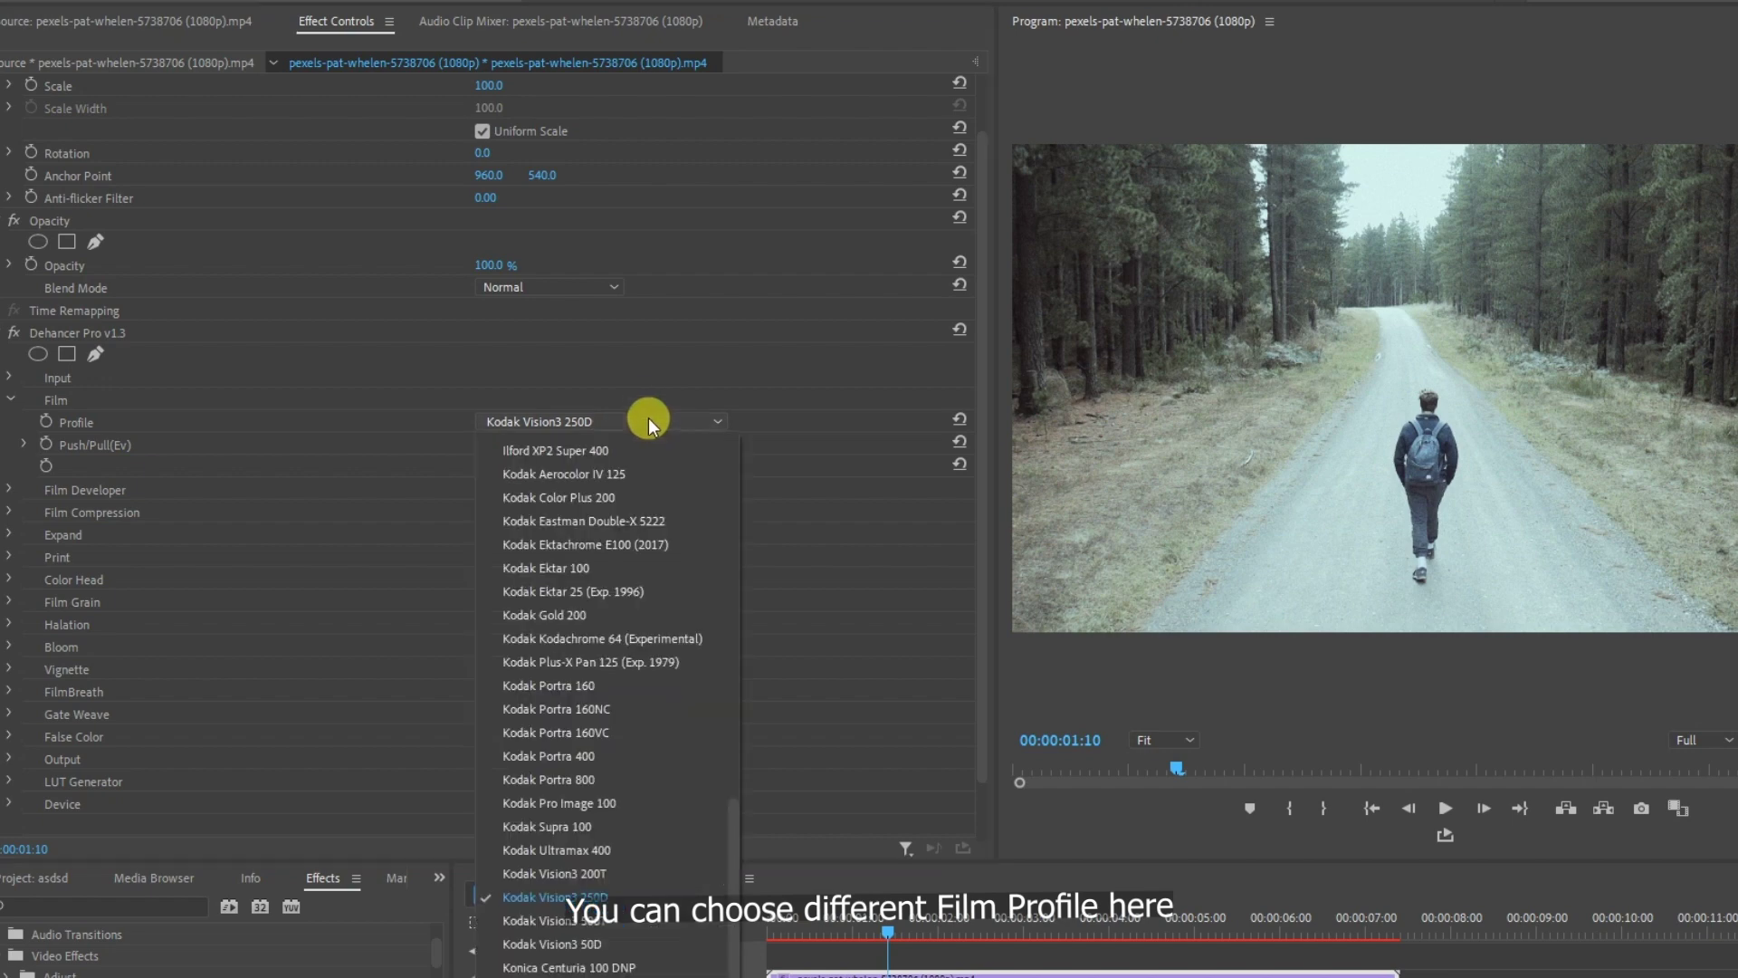
pyautogui.scroll(10, 653, 773)
pyautogui.click(581, 442)
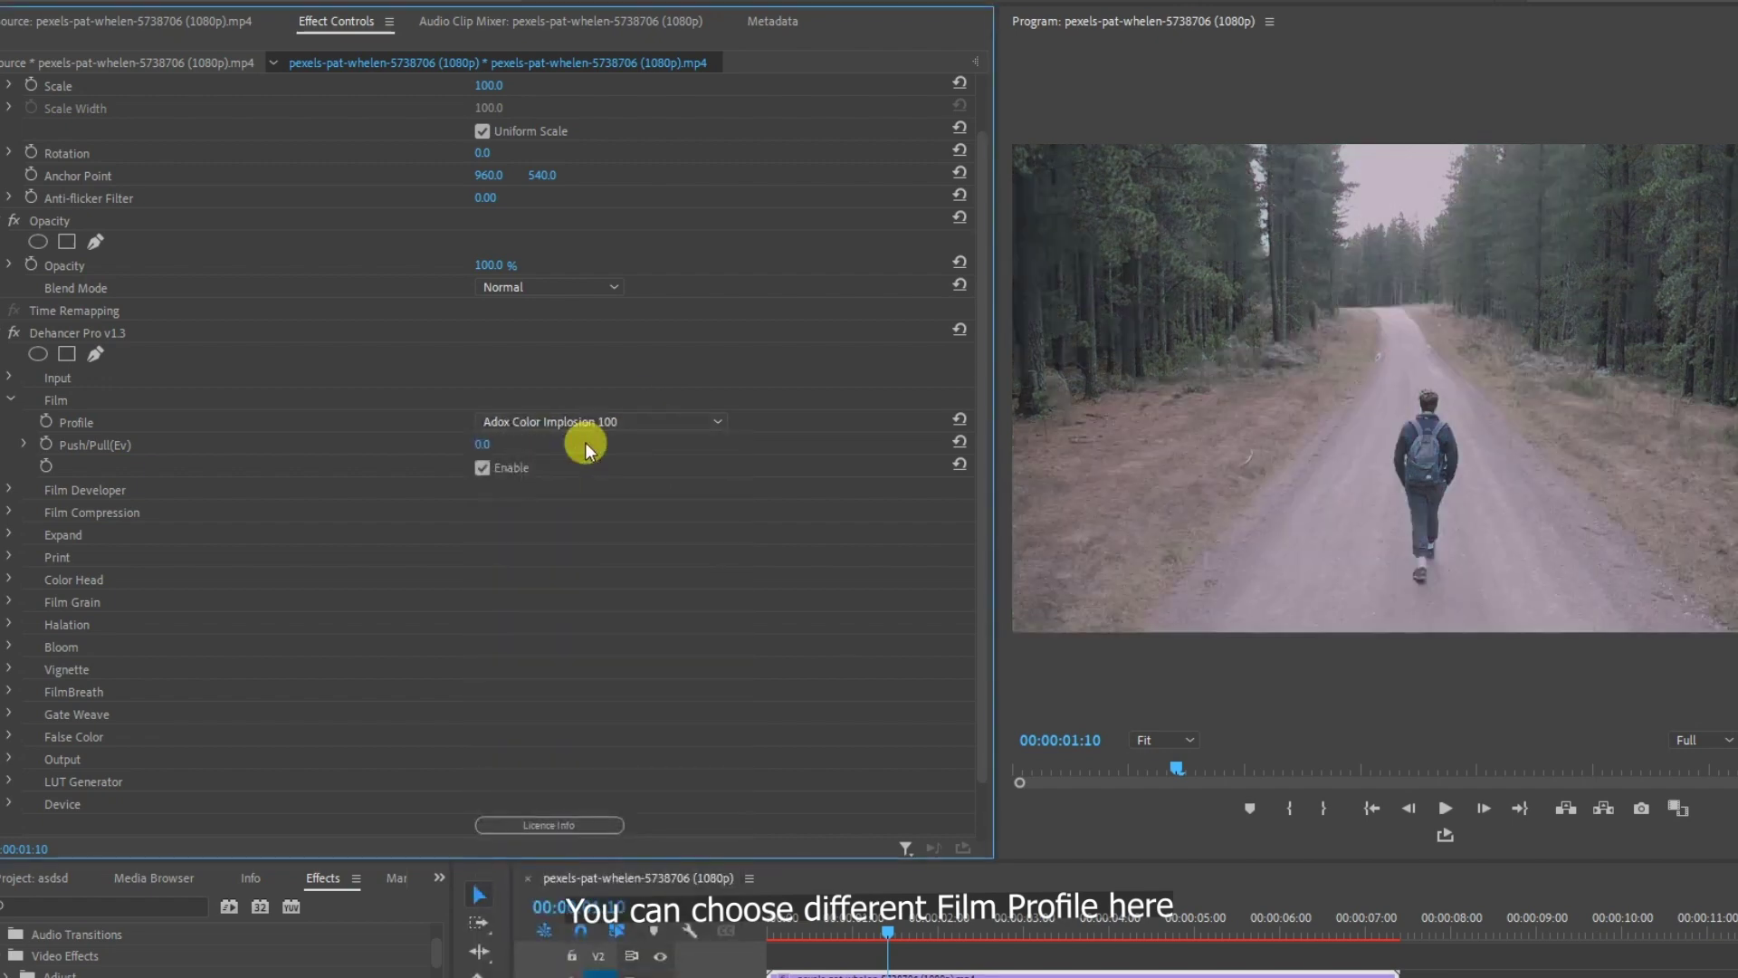
pyautogui.click(622, 433)
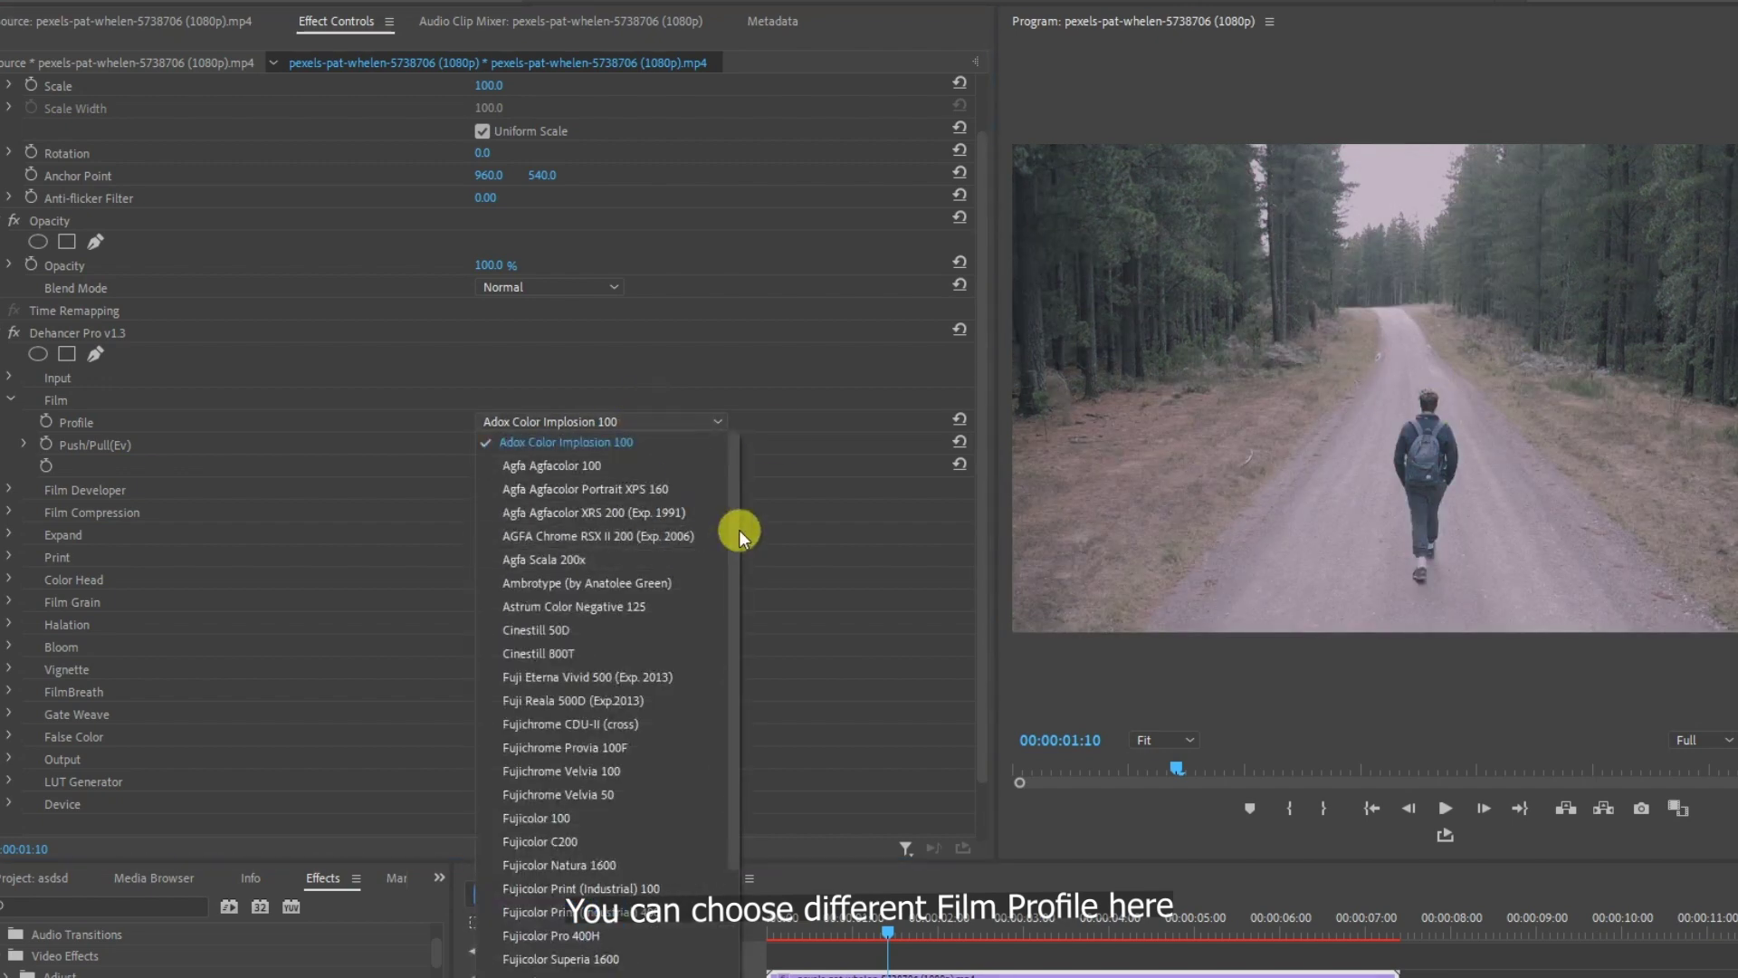
pyautogui.moveTo(739, 530); pyautogui.dragTo(752, 691)
pyautogui.click(605, 660)
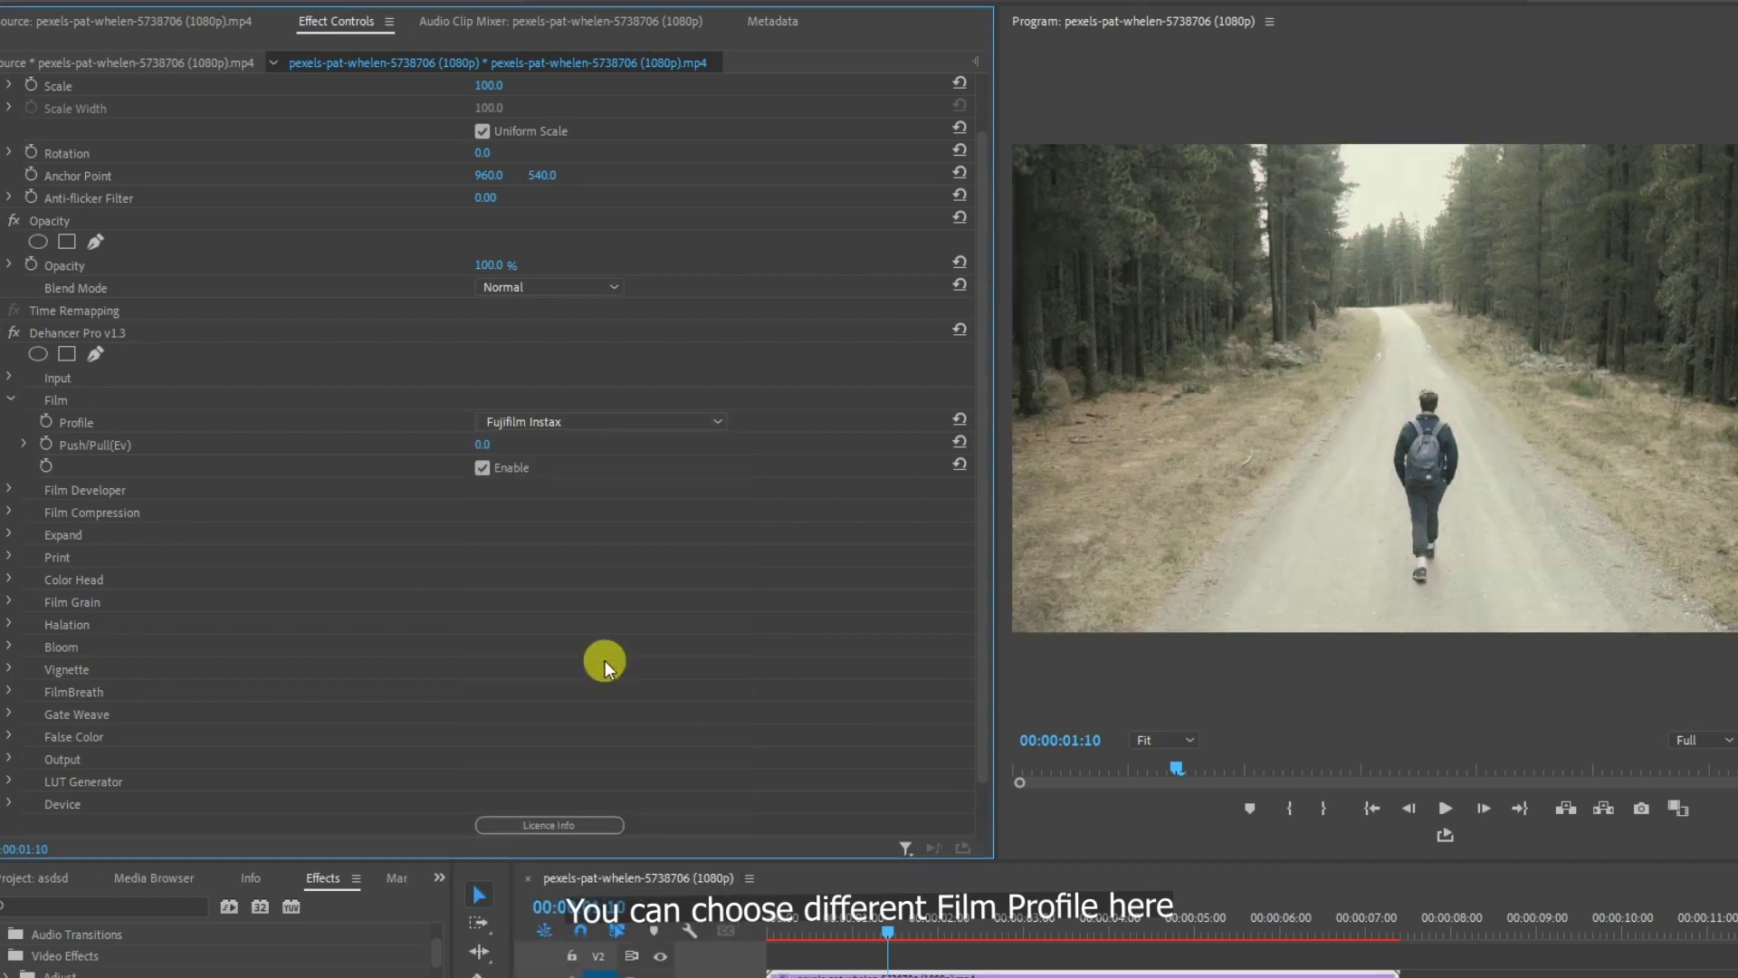
pyautogui.click(677, 428)
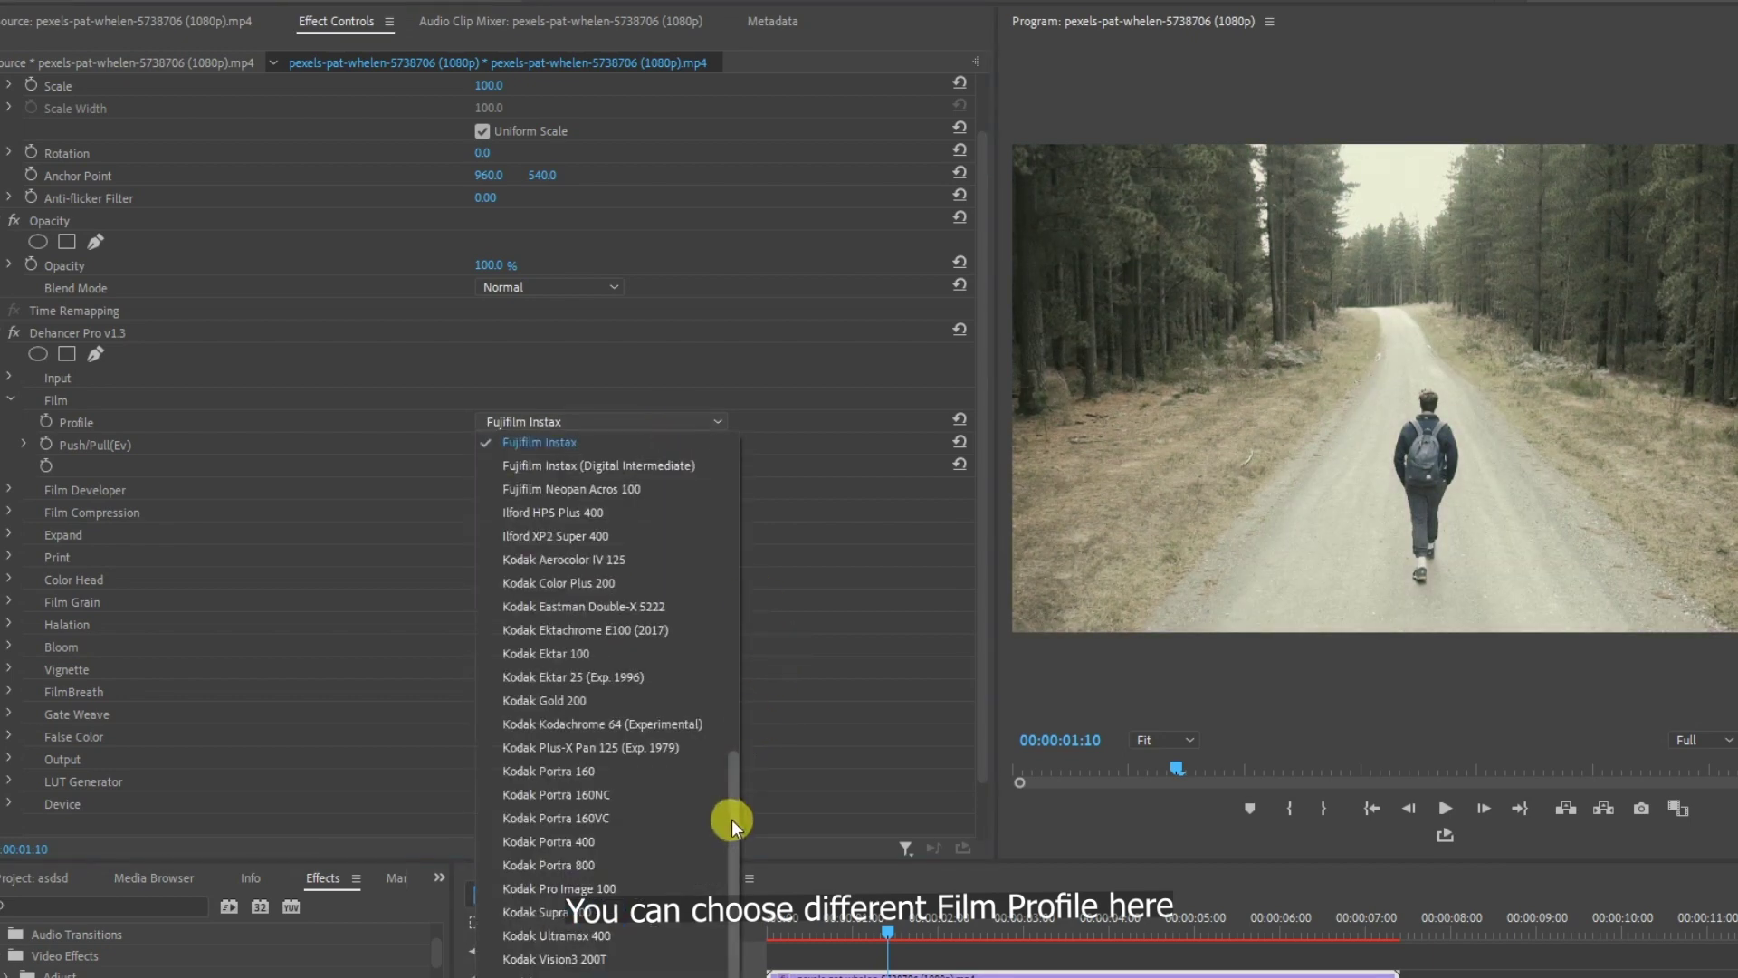
pyautogui.moveTo(731, 818)
pyautogui.mouseDown()
pyautogui.moveTo(753, 543)
pyautogui.moveTo(769, 542)
pyautogui.moveTo(775, 714)
pyautogui.mouseUp()
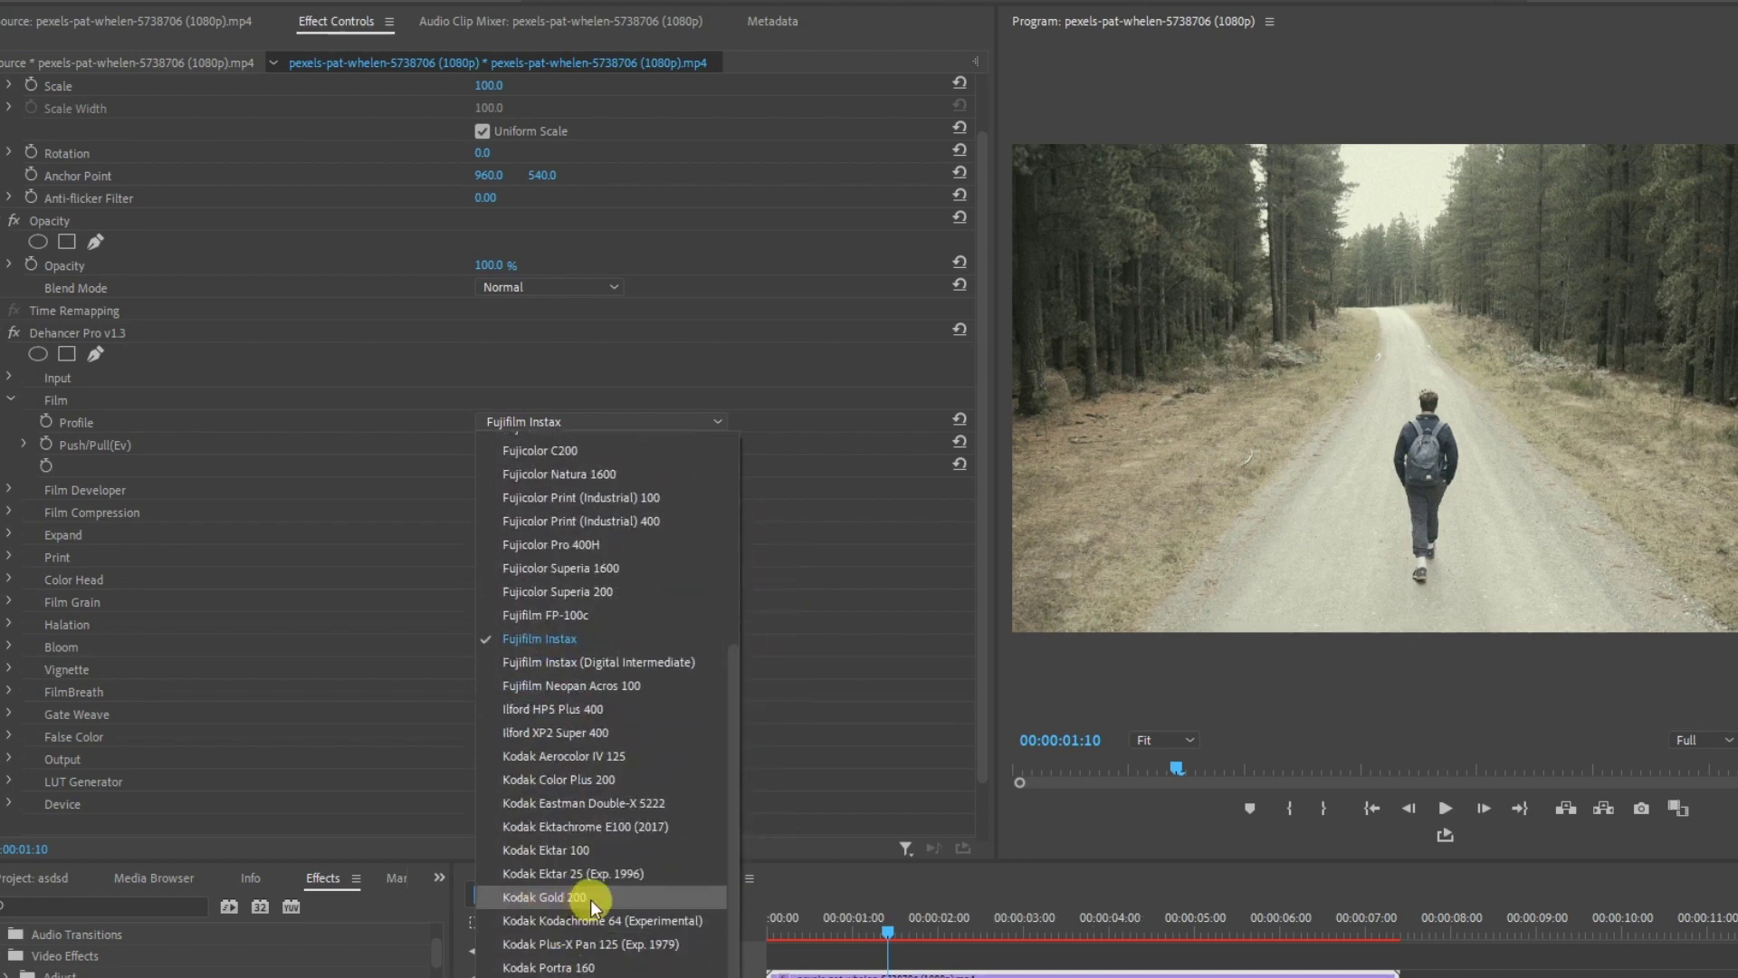
pyautogui.click(544, 897)
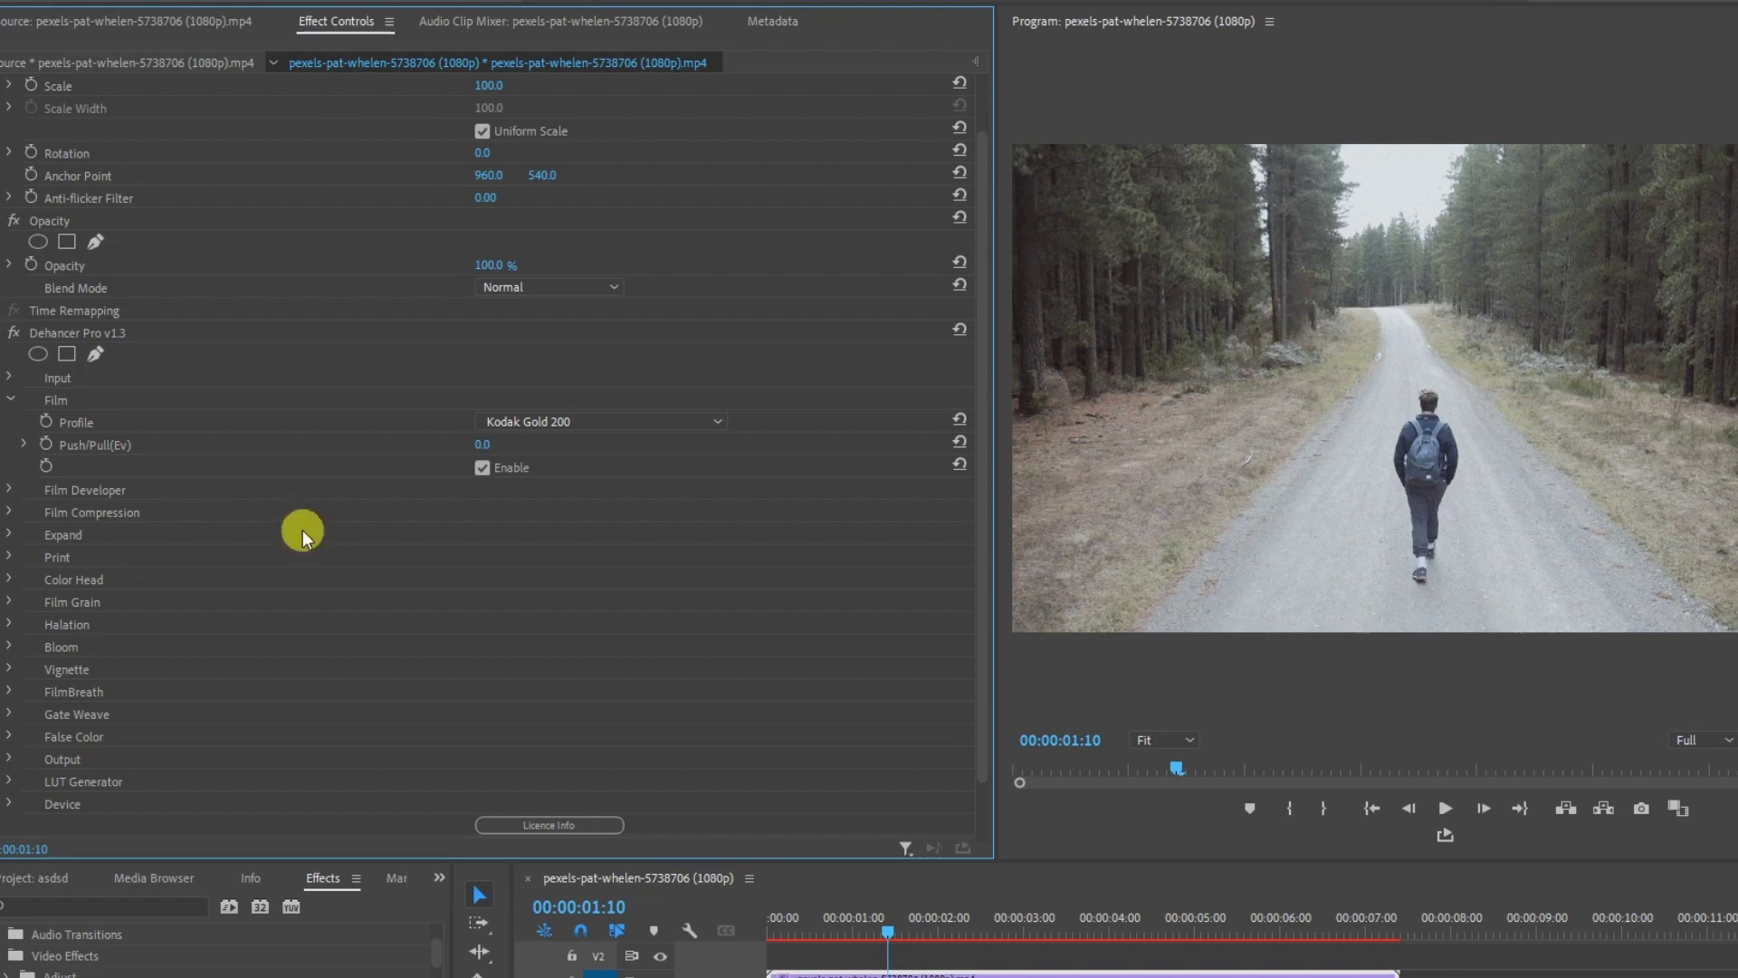
# Set Push/Pull(Ev) to 1.7, compare with Dehancer Pro toggled off, and collapse Film.
pyautogui.moveTo(482, 444); pyautogui.dragTo(389, 450)
pyautogui.click(14, 333)
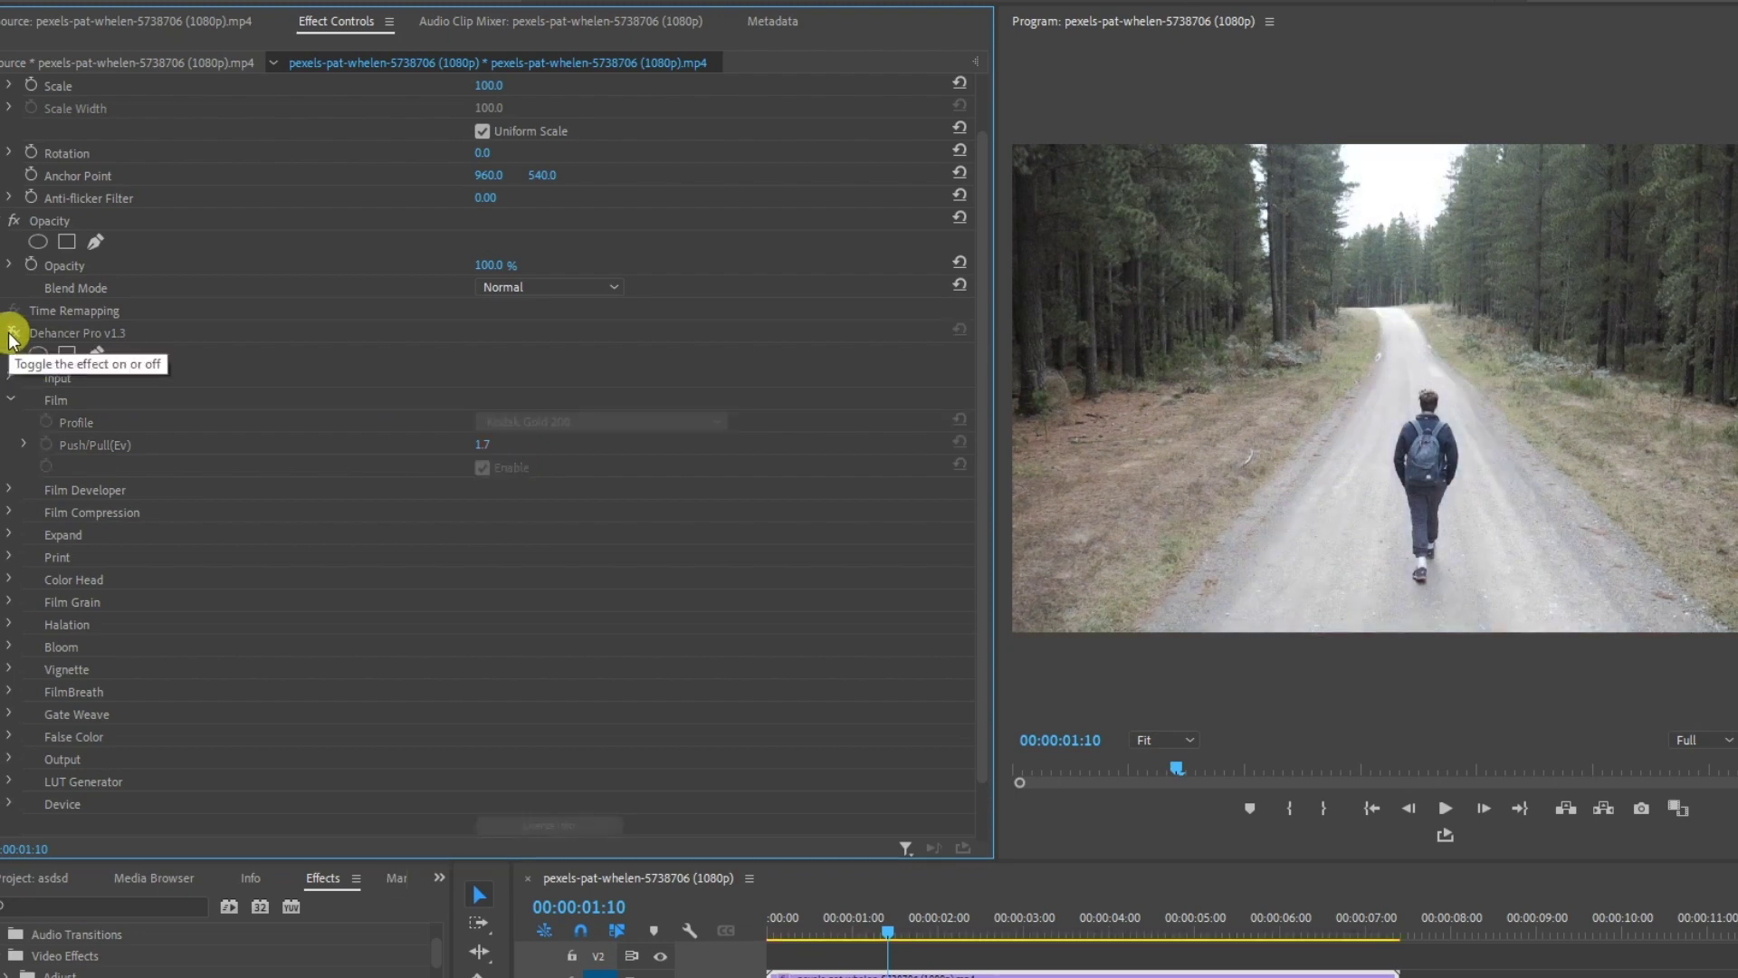
pyautogui.click(14, 332)
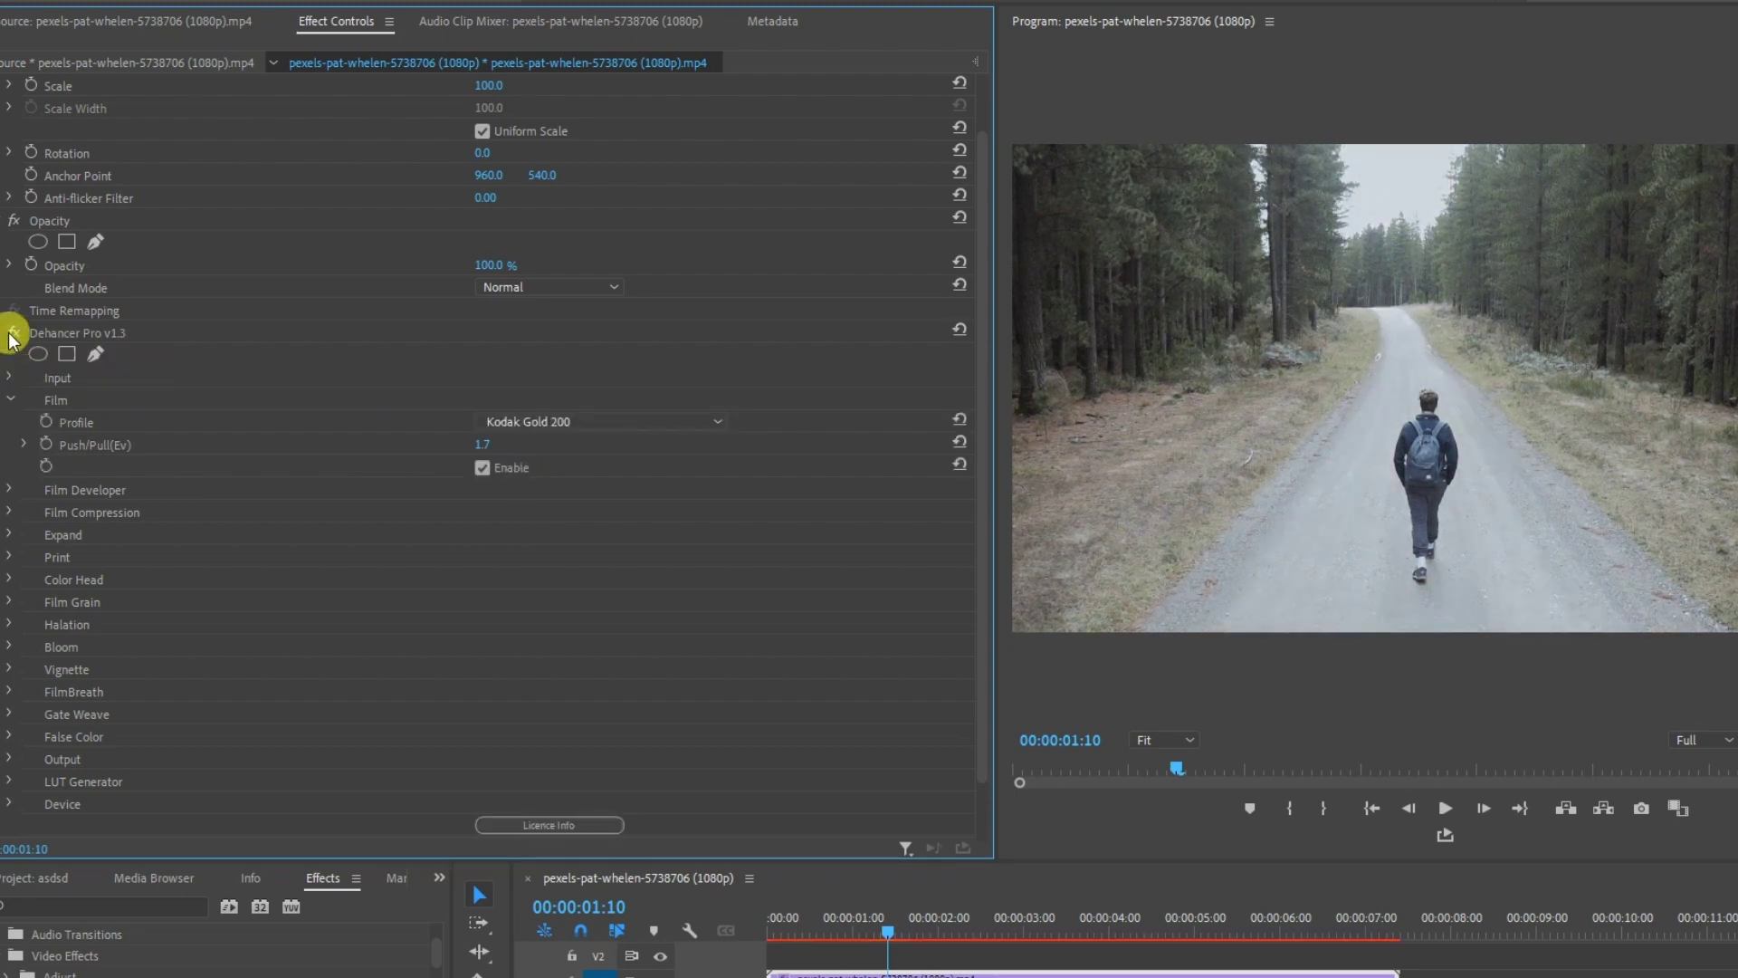
pyautogui.click(10, 400)
# Enable Film Developer and adjust Contrast Boost, Gamma Correction to -17, Color Separation and Color Boost.
pyautogui.click(11, 423)
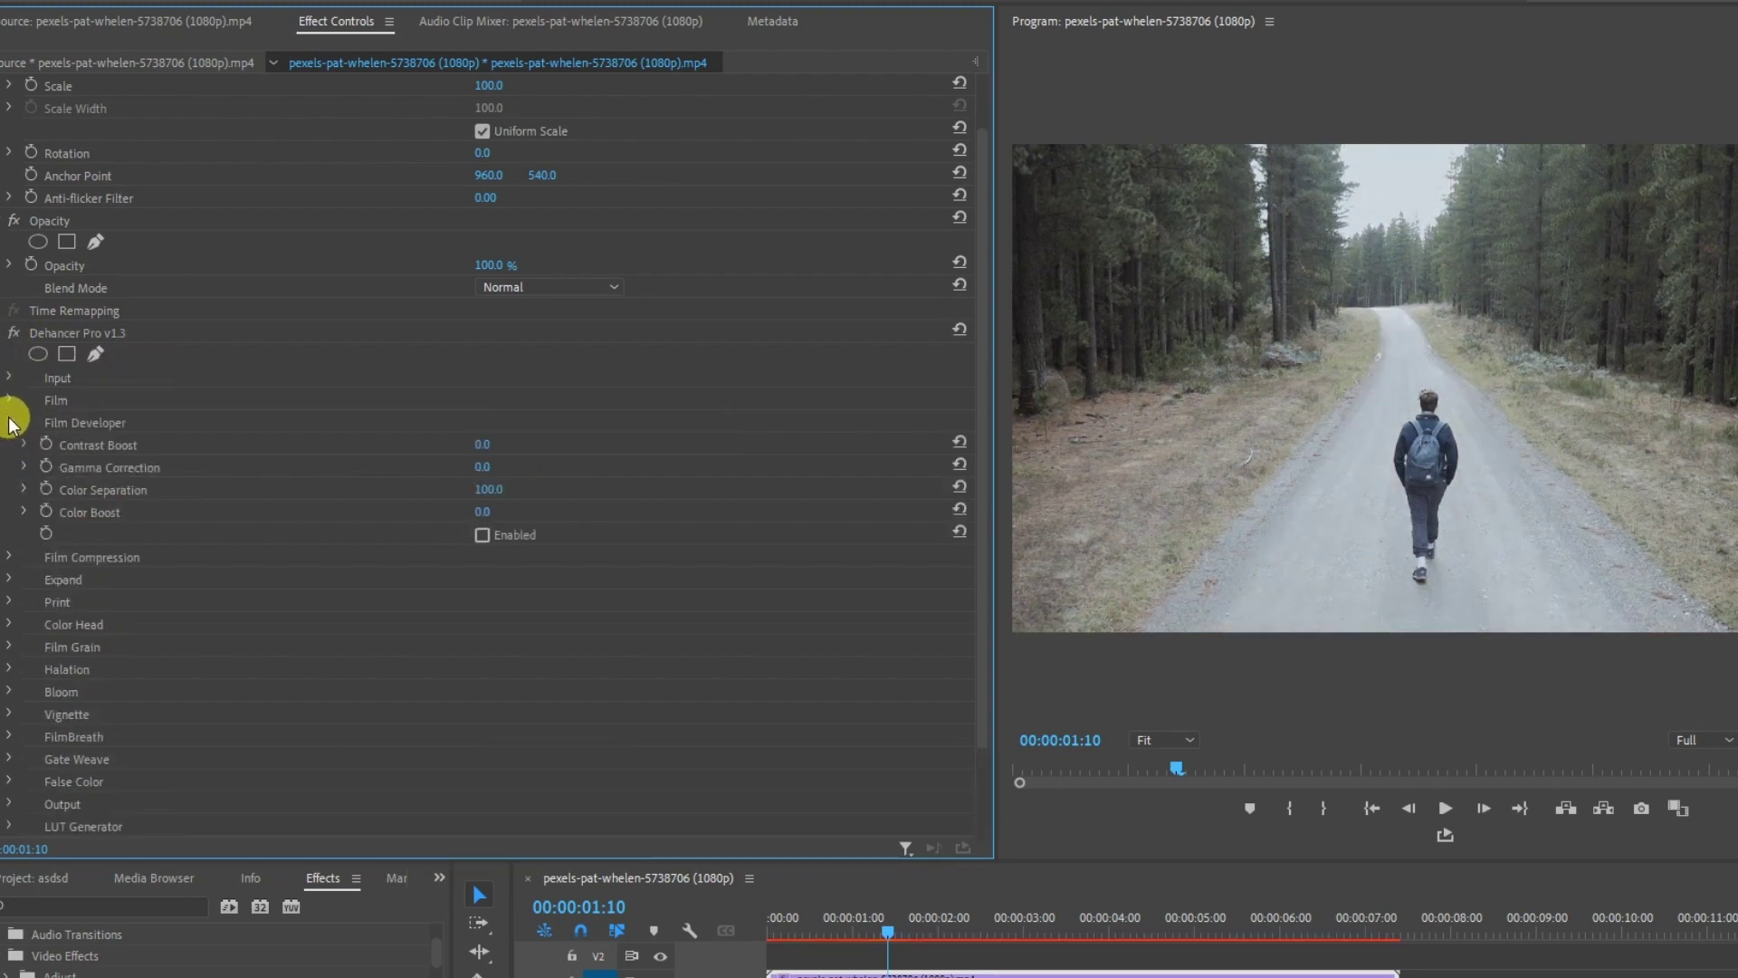
pyautogui.scroll(-1, 529, 523)
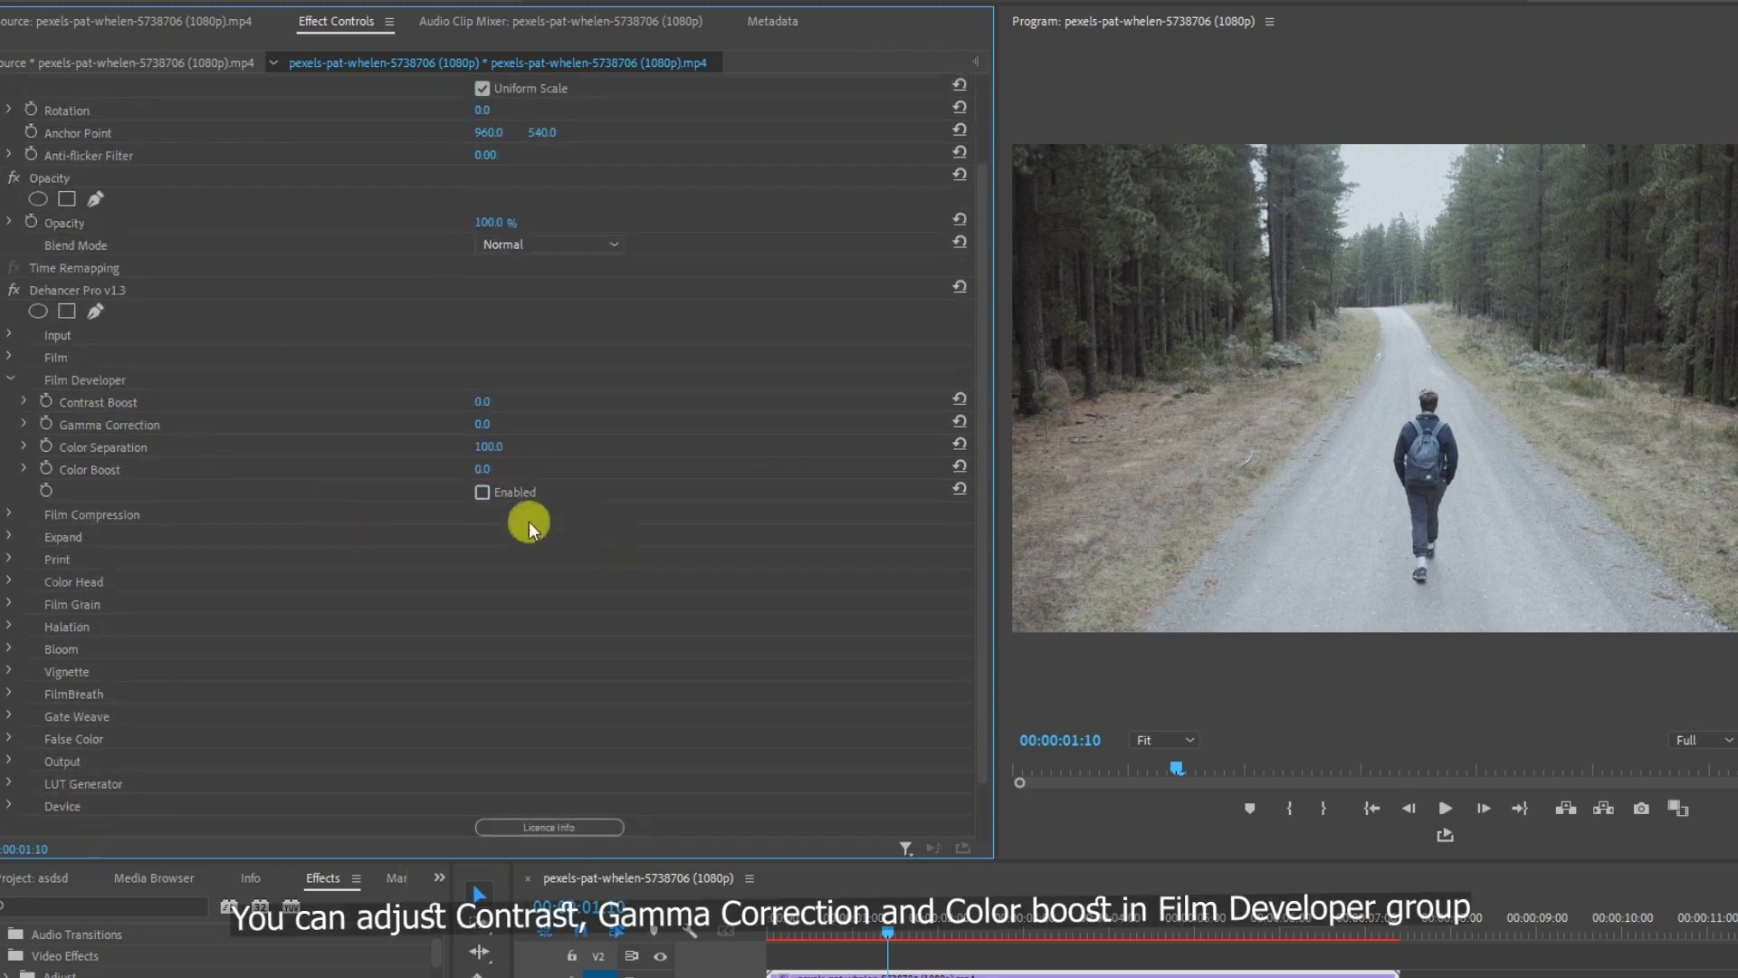
pyautogui.click(482, 492)
pyautogui.moveTo(483, 401); pyautogui.dragTo(521, 401)
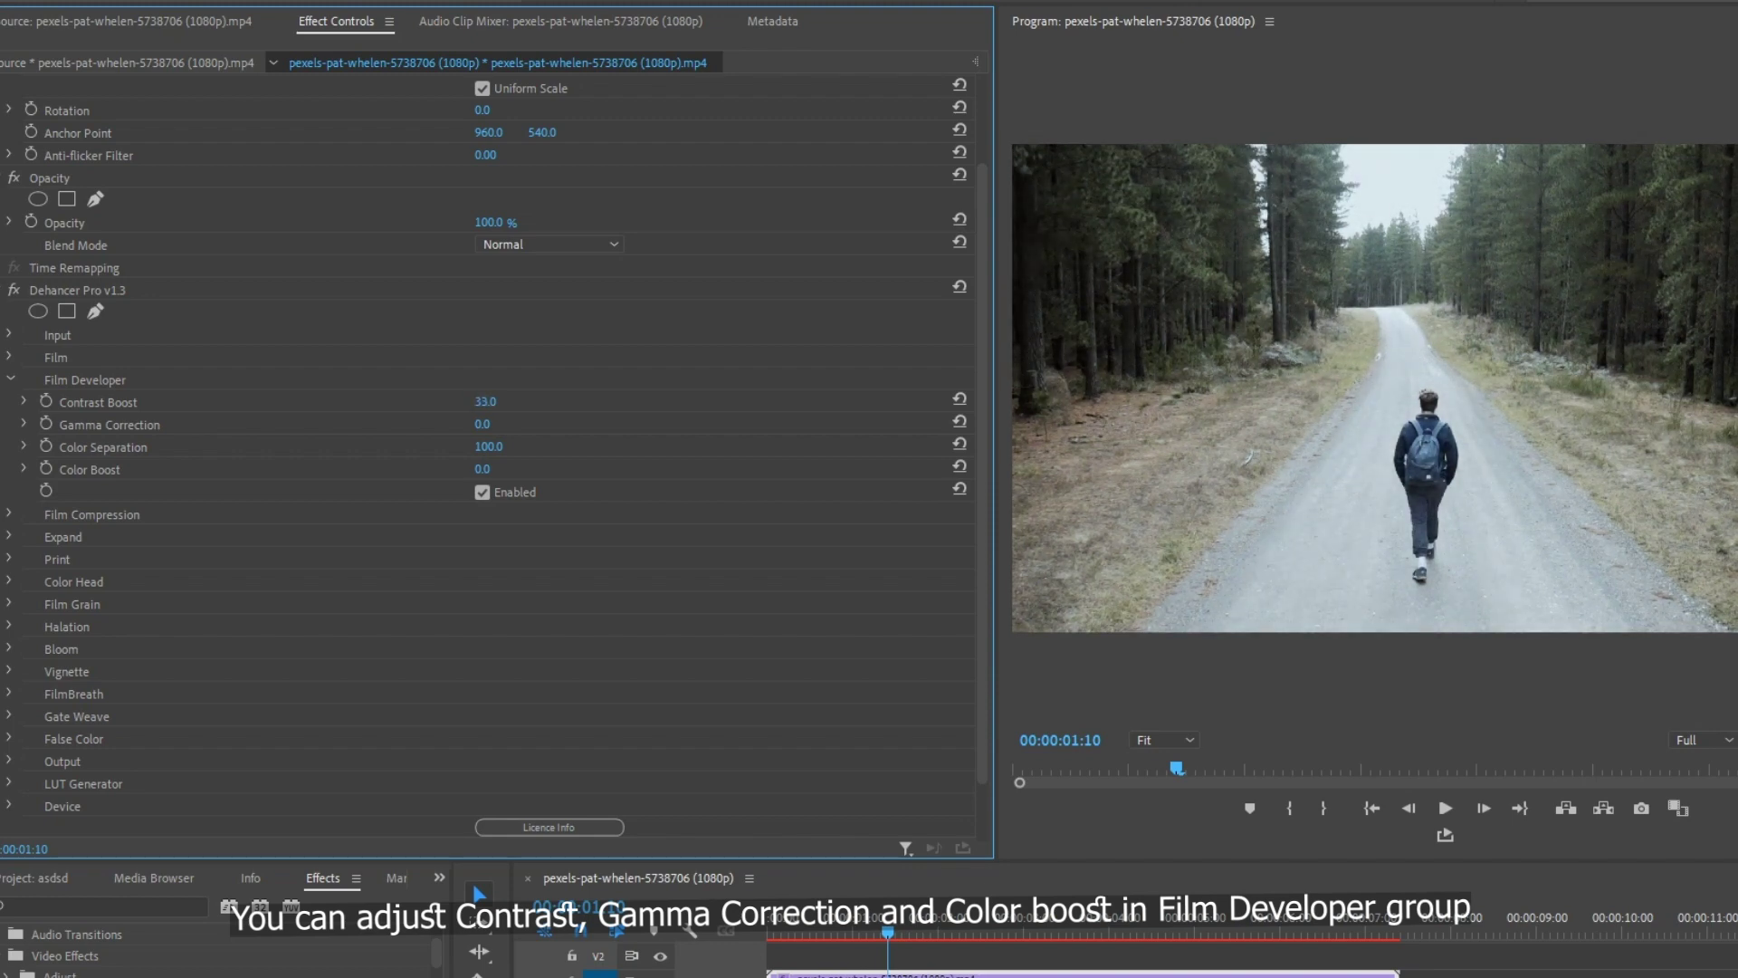
pyautogui.click(483, 430)
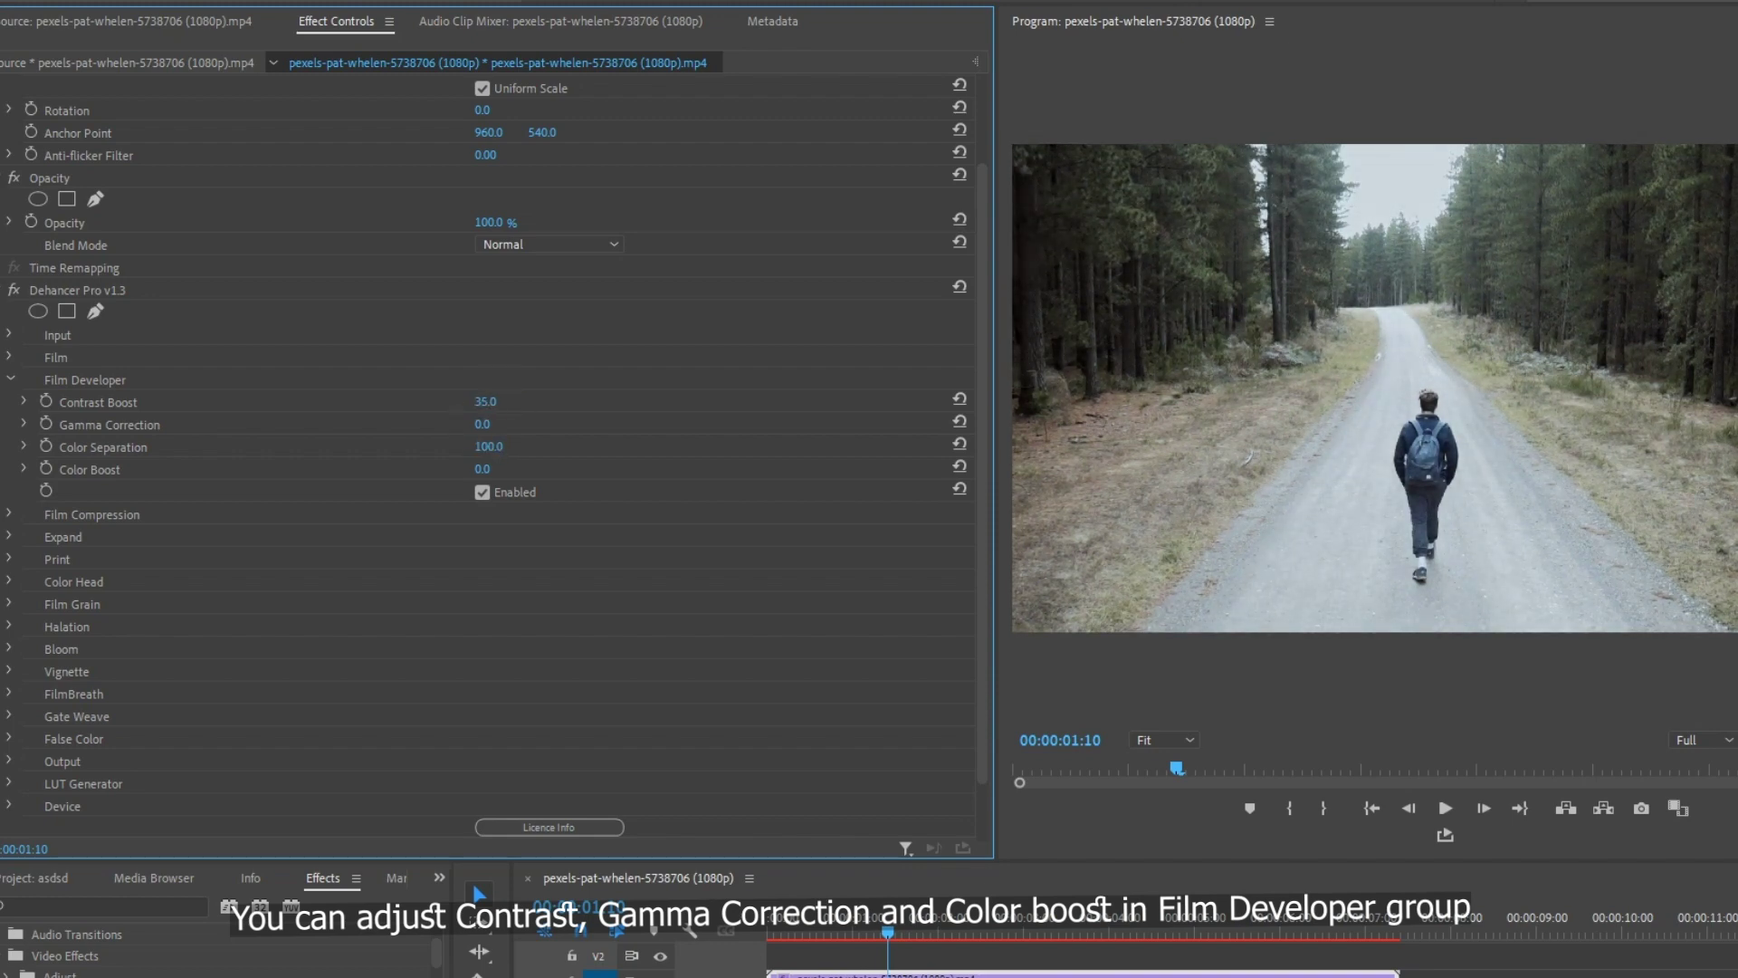
pyautogui.moveTo(483, 423); pyautogui.dragTo(492, 424)
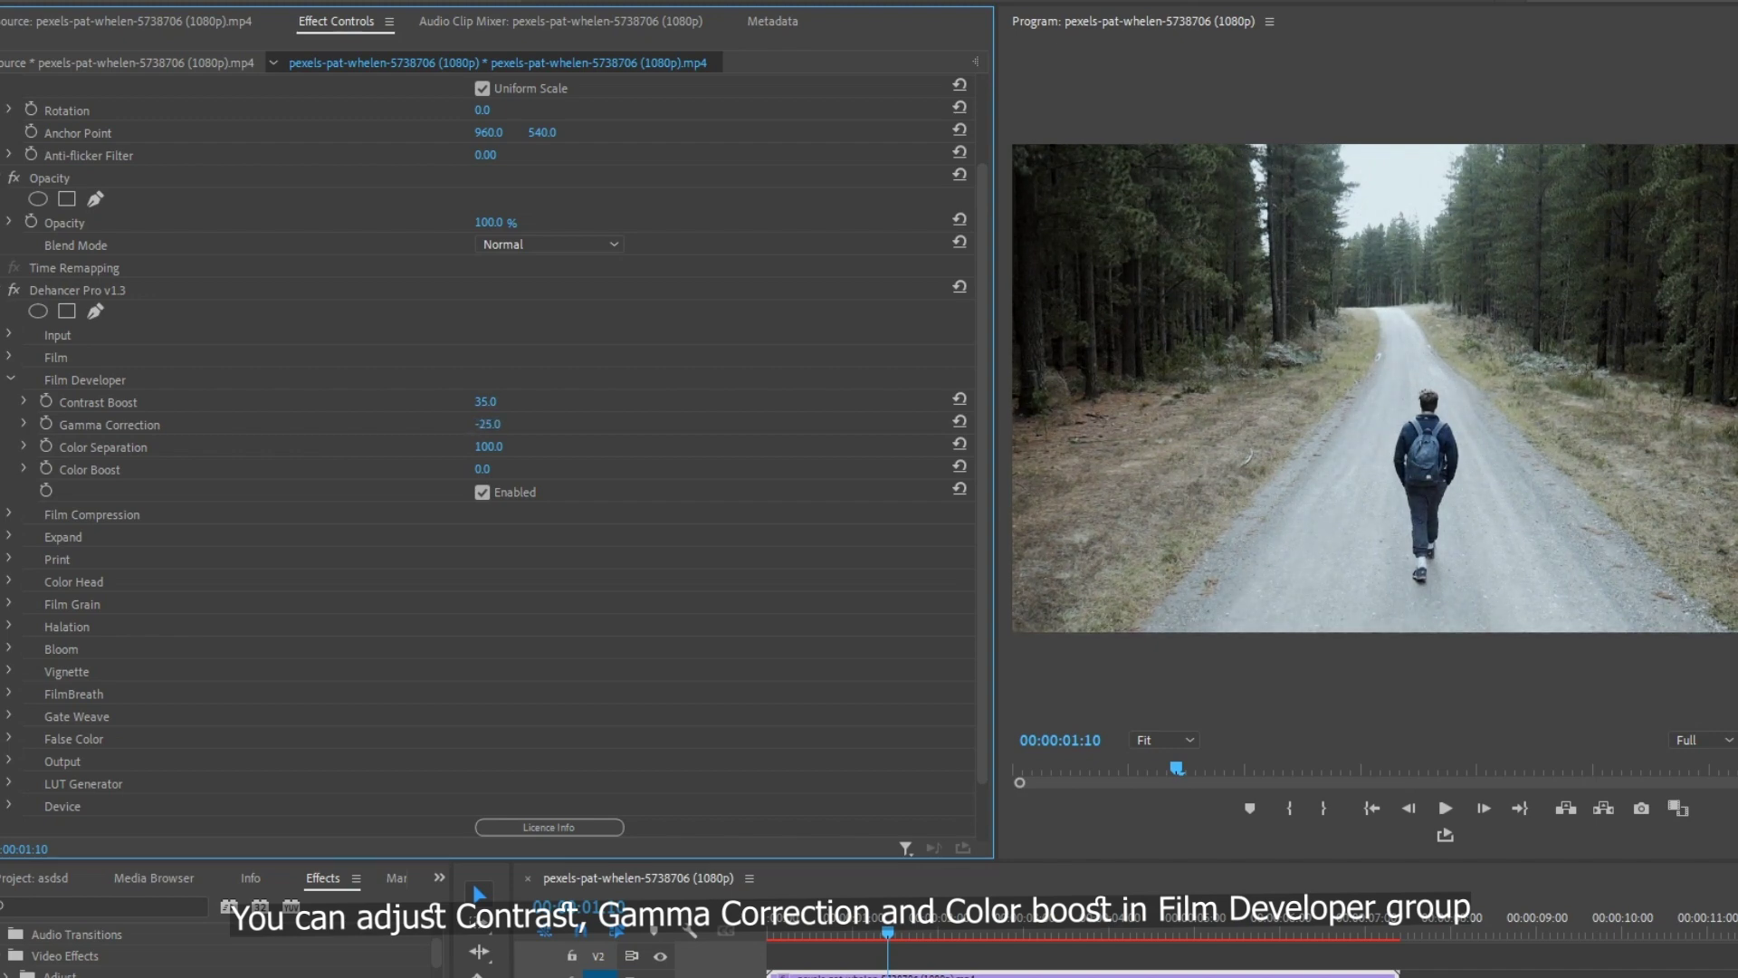
pyautogui.click(496, 468)
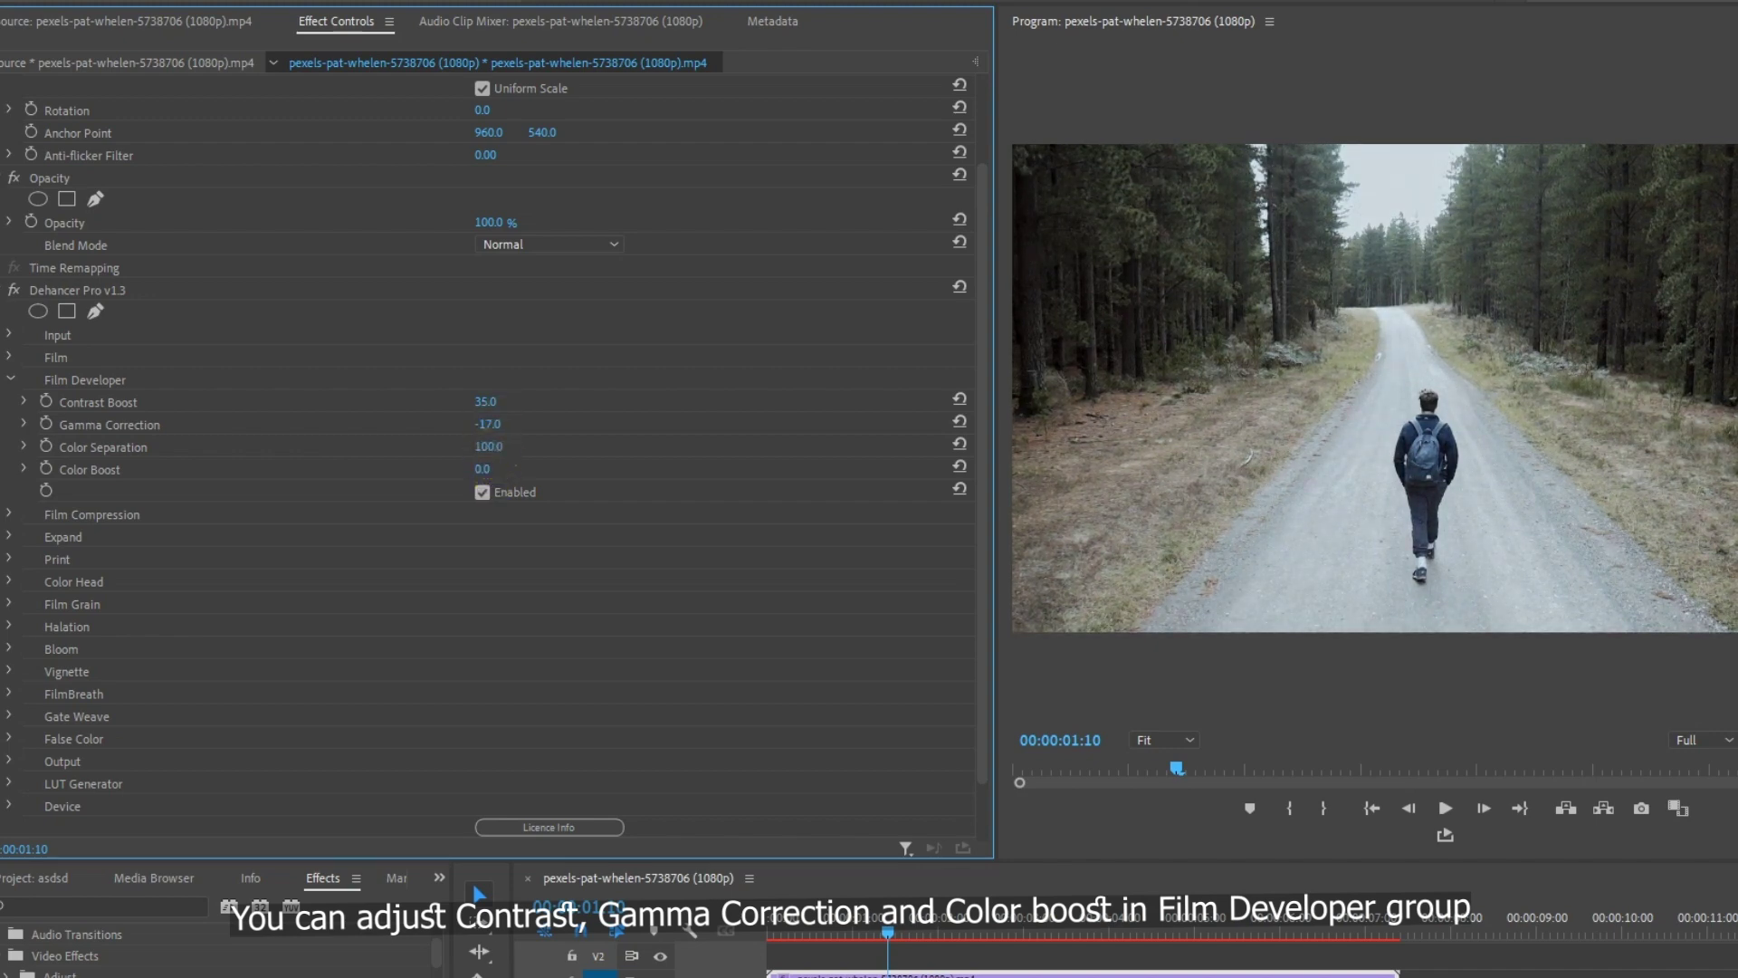
pyautogui.moveTo(480, 468); pyautogui.dragTo(493, 468)
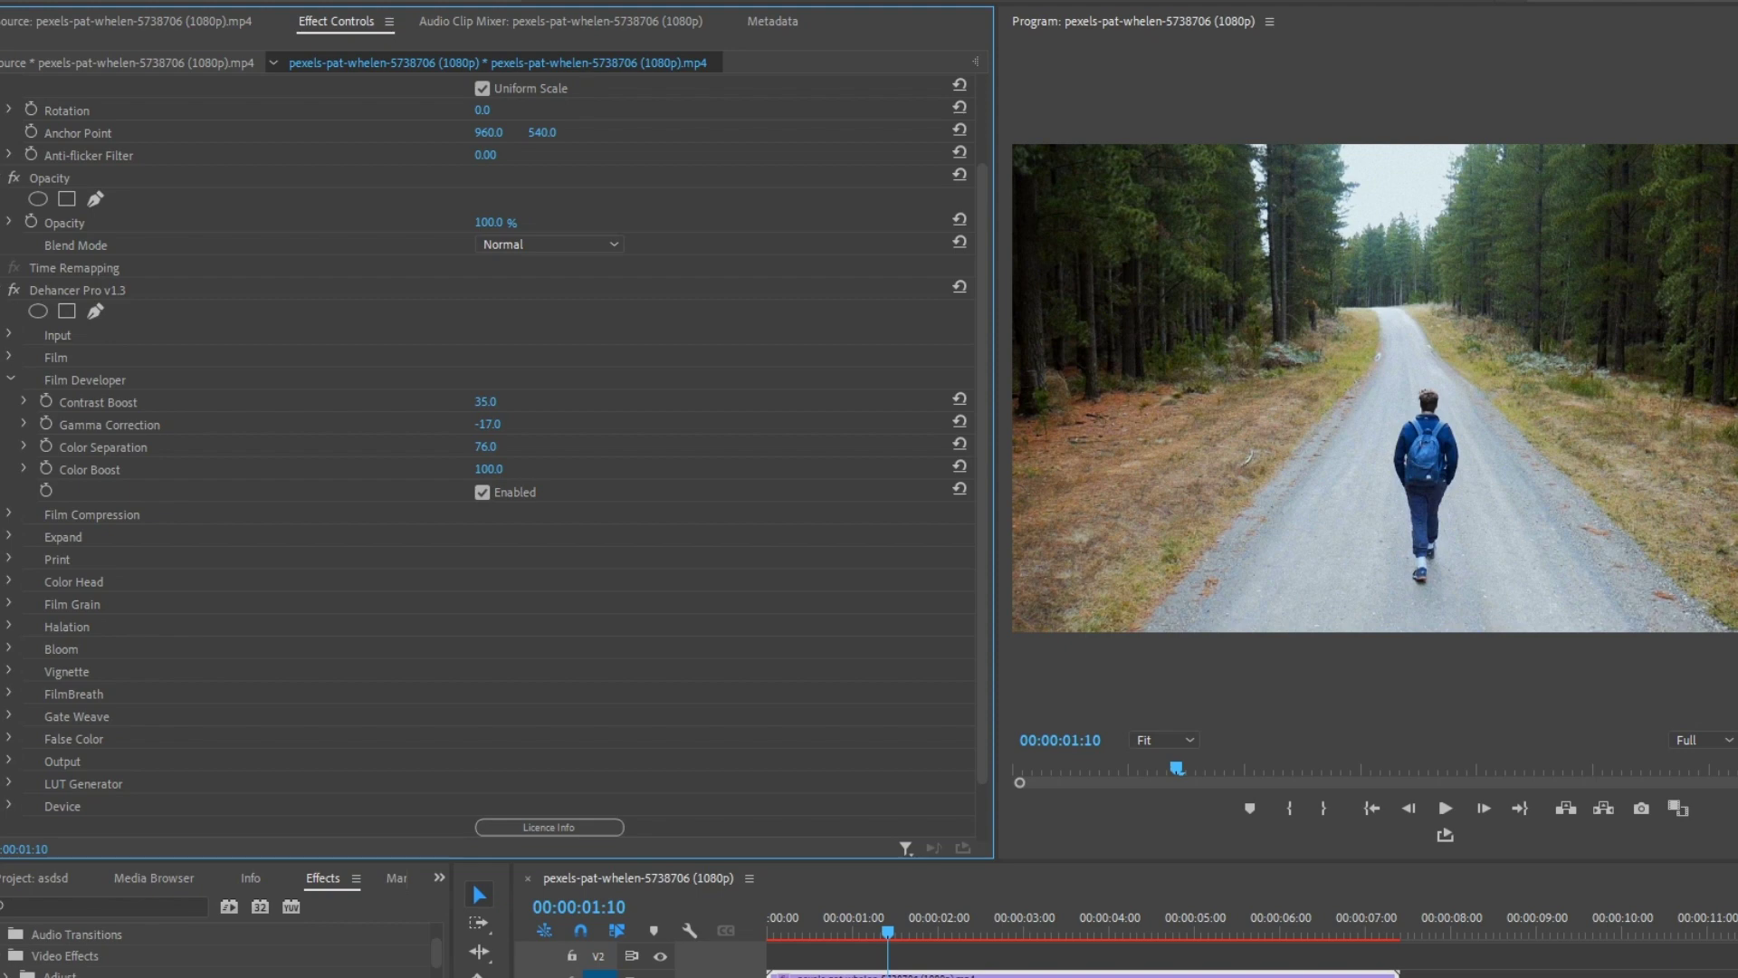
# Compare against the ungraded clip, then fine-tune Color Boost to 90 and Contrast Boost to 29.
pyautogui.click(13, 291)
pyautogui.click(13, 291)
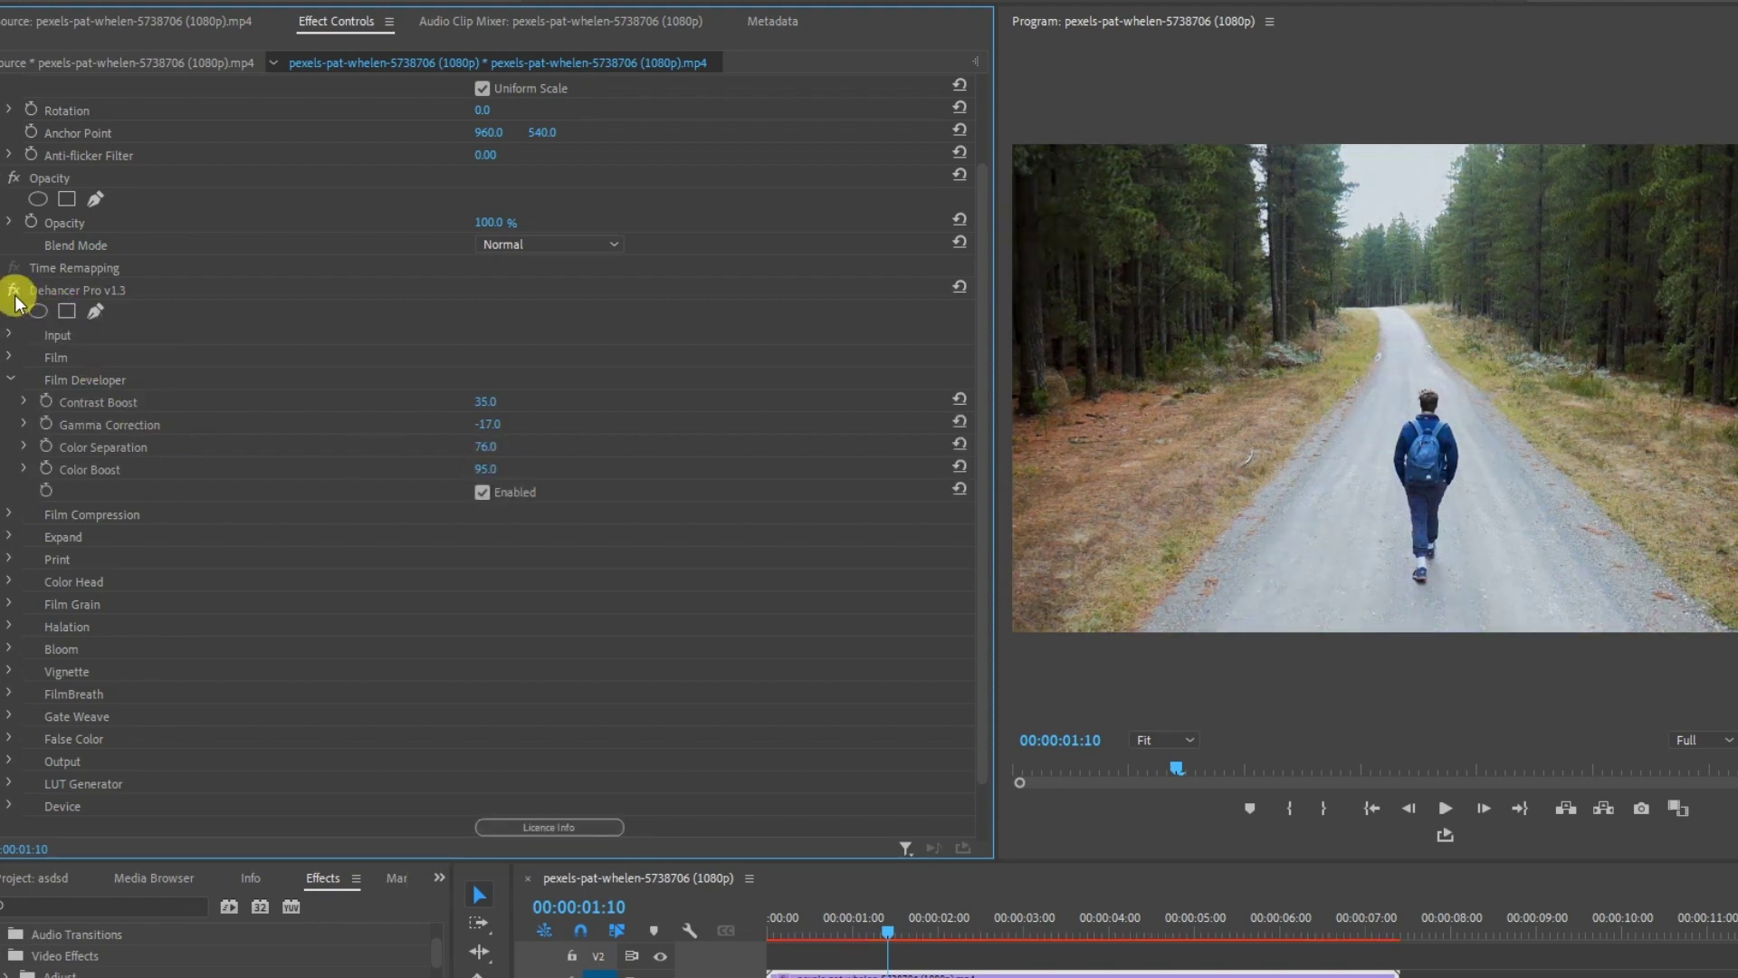
pyautogui.click(13, 290)
pyautogui.click(14, 291)
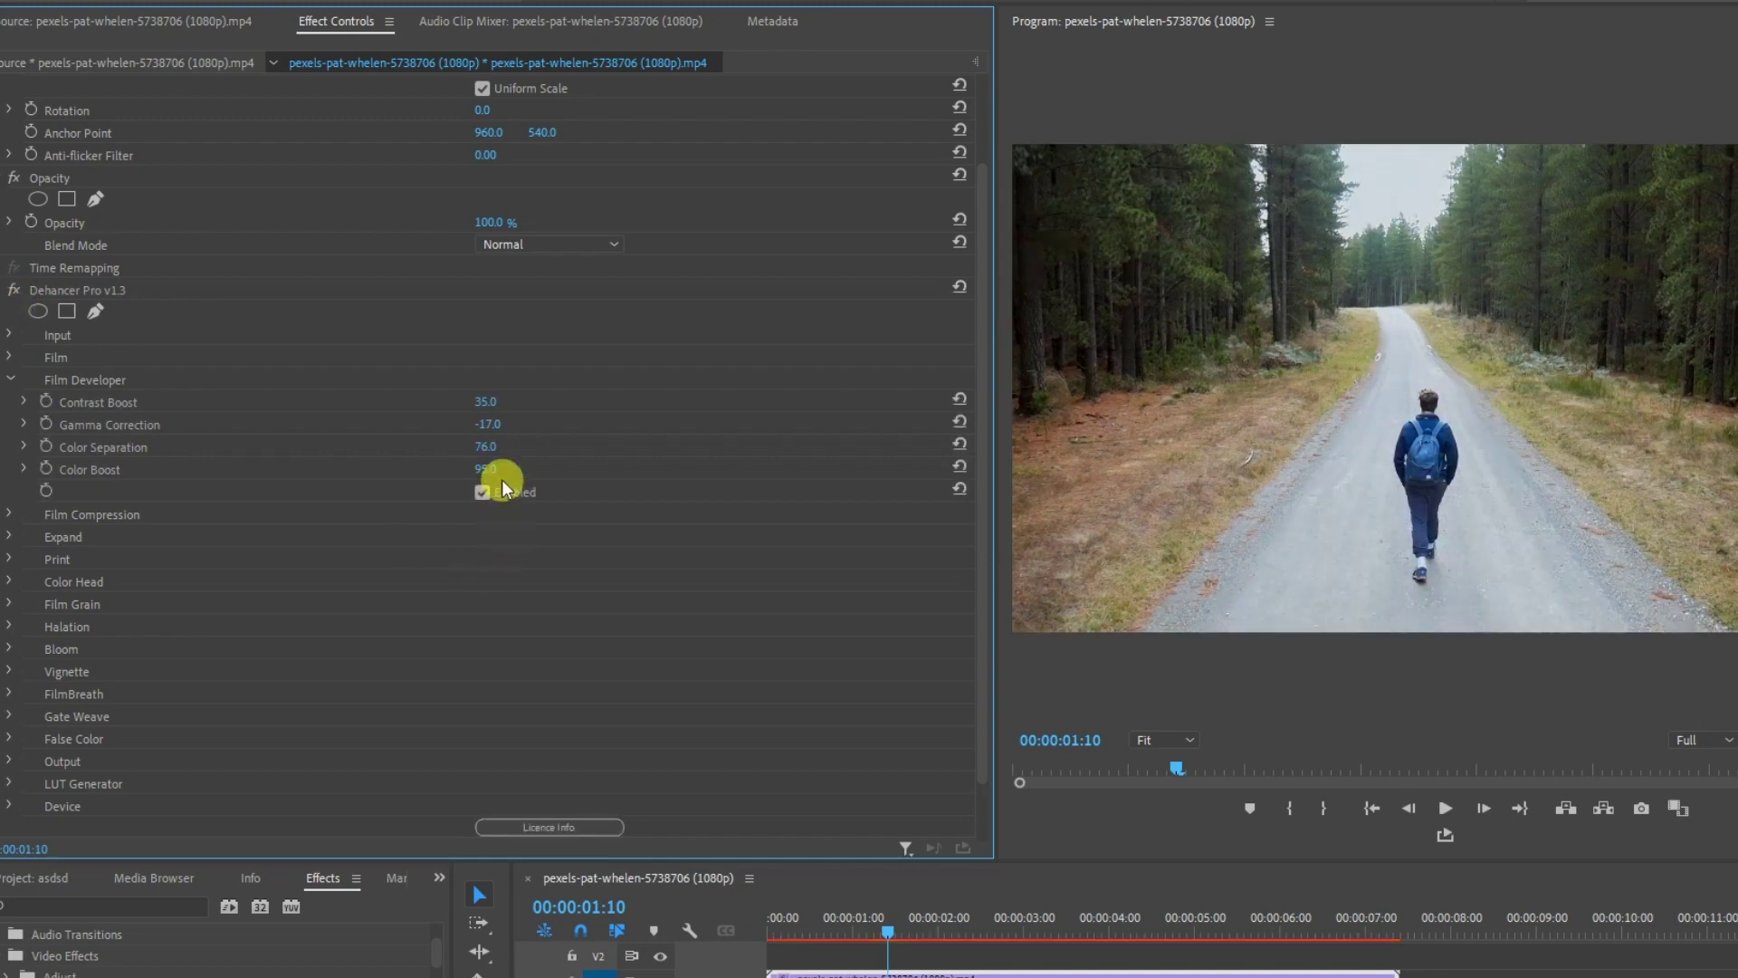
pyautogui.moveTo(486, 468); pyautogui.dragTo(507, 468)
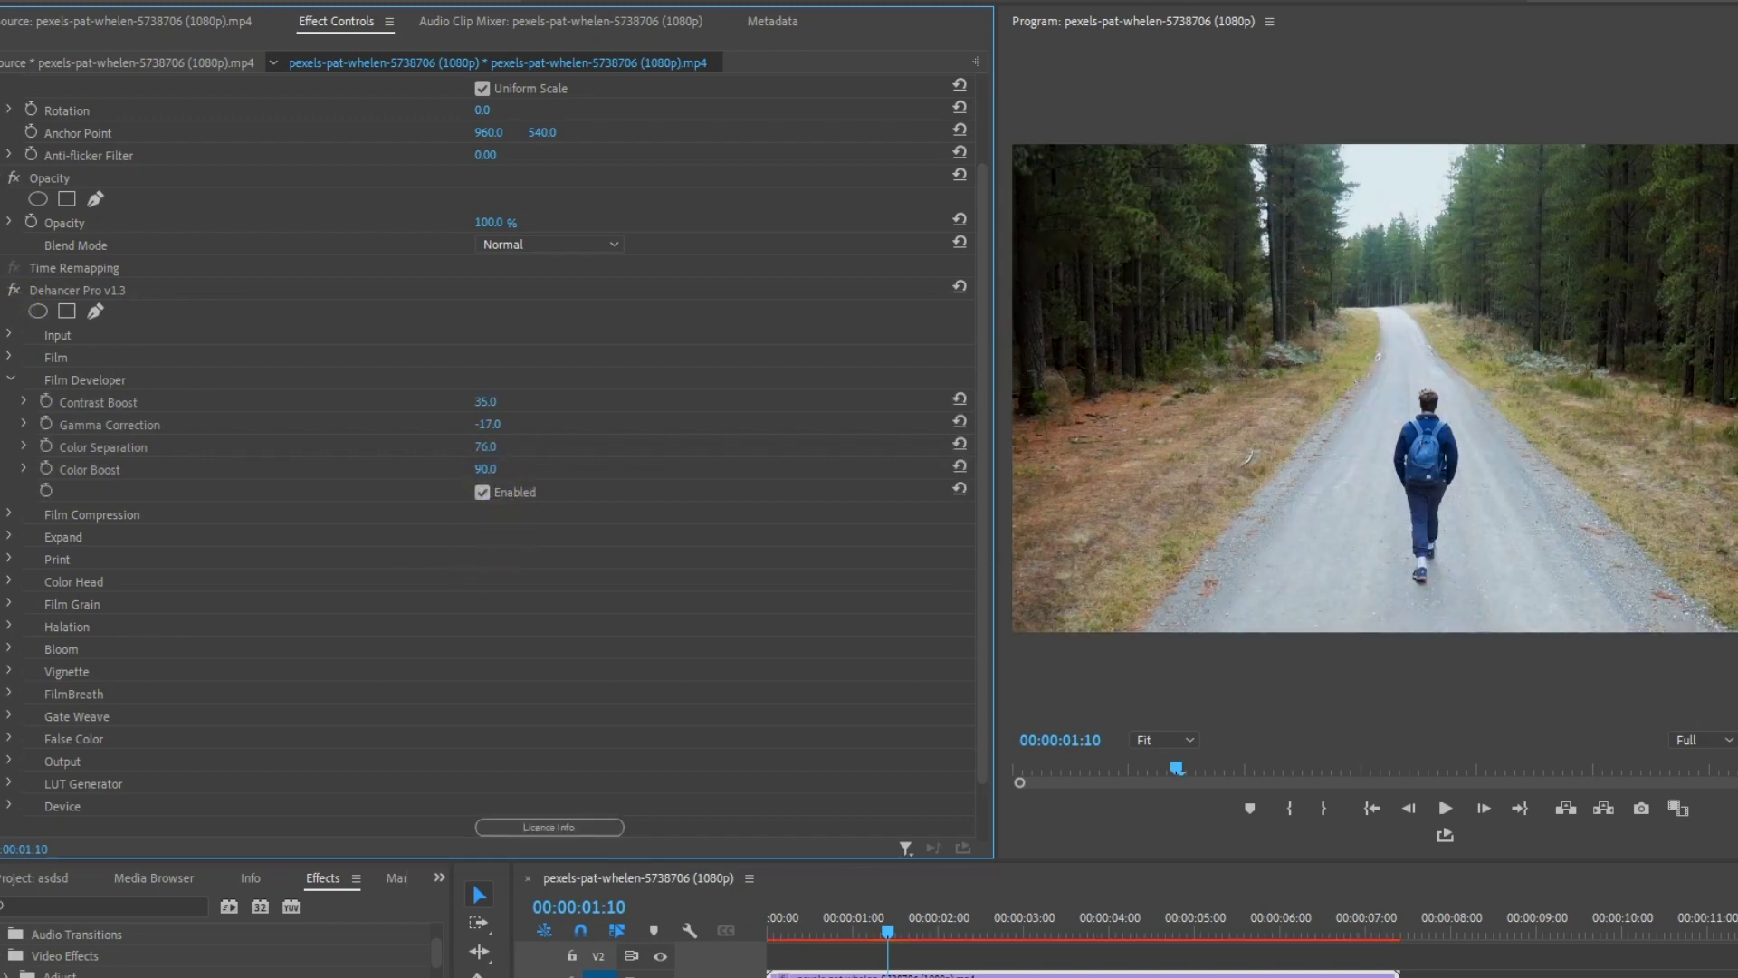
pyautogui.click(494, 420)
pyautogui.moveTo(486, 401); pyautogui.dragTo(491, 401)
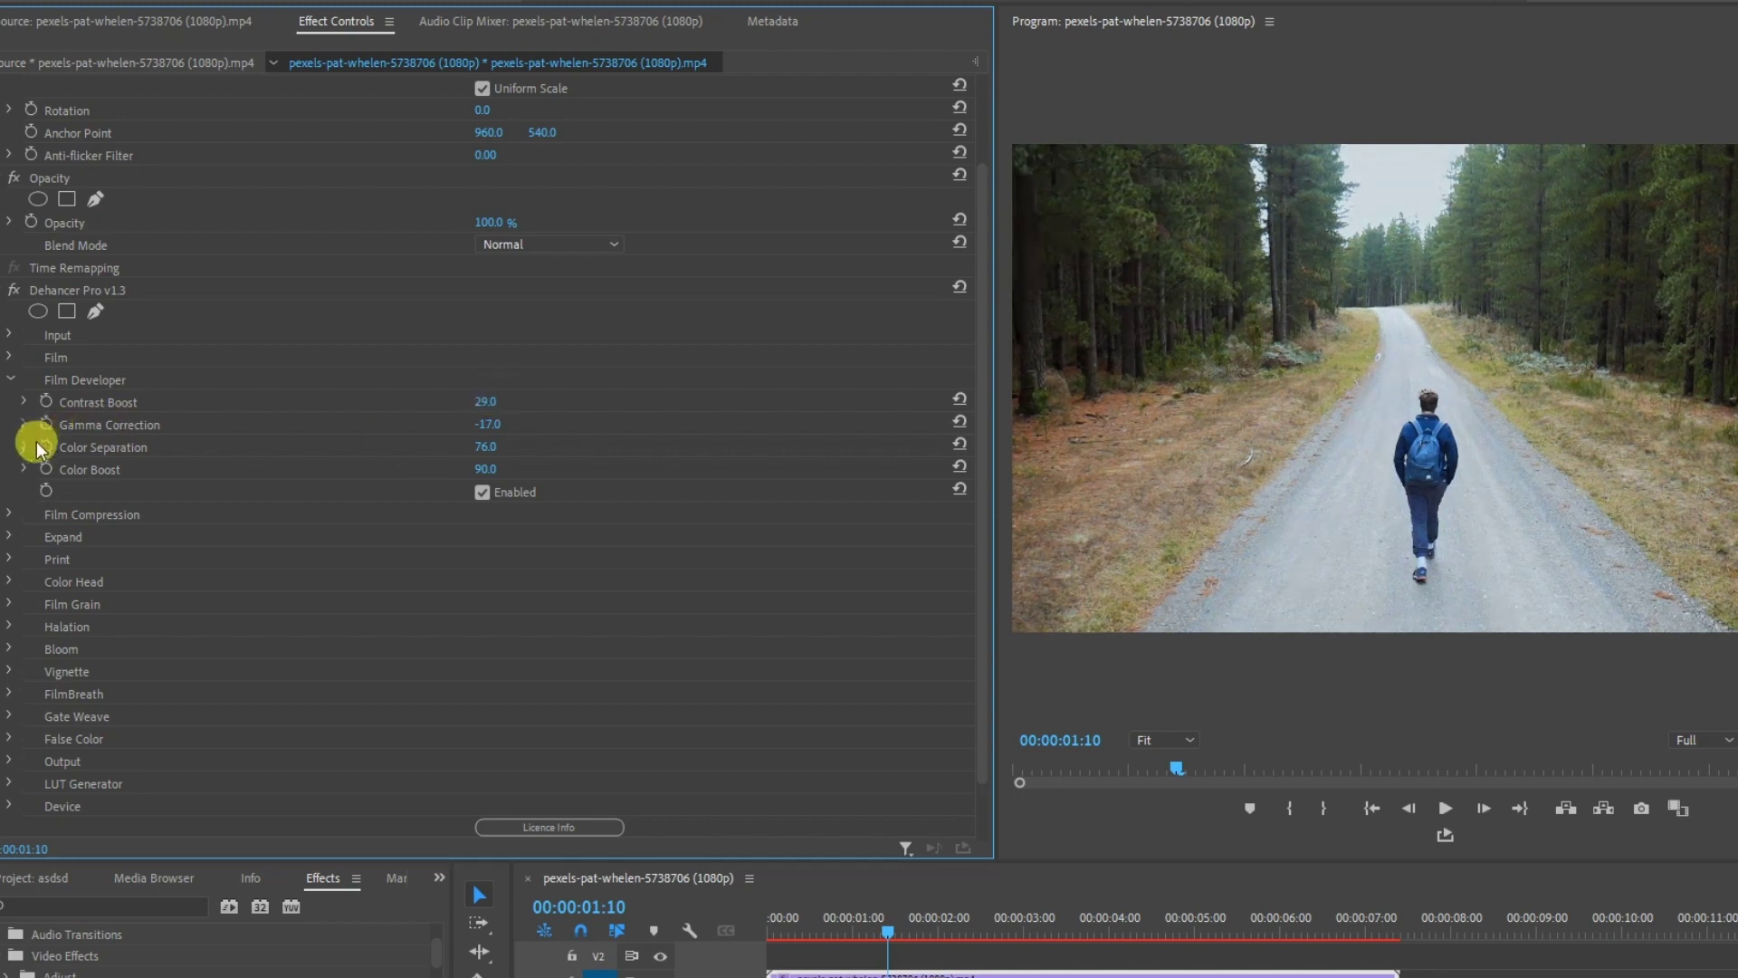
pyautogui.click(11, 380)
# Enable Film Compression with Impact 51, White Point 54 and Color Density 83.
pyautogui.click(20, 448)
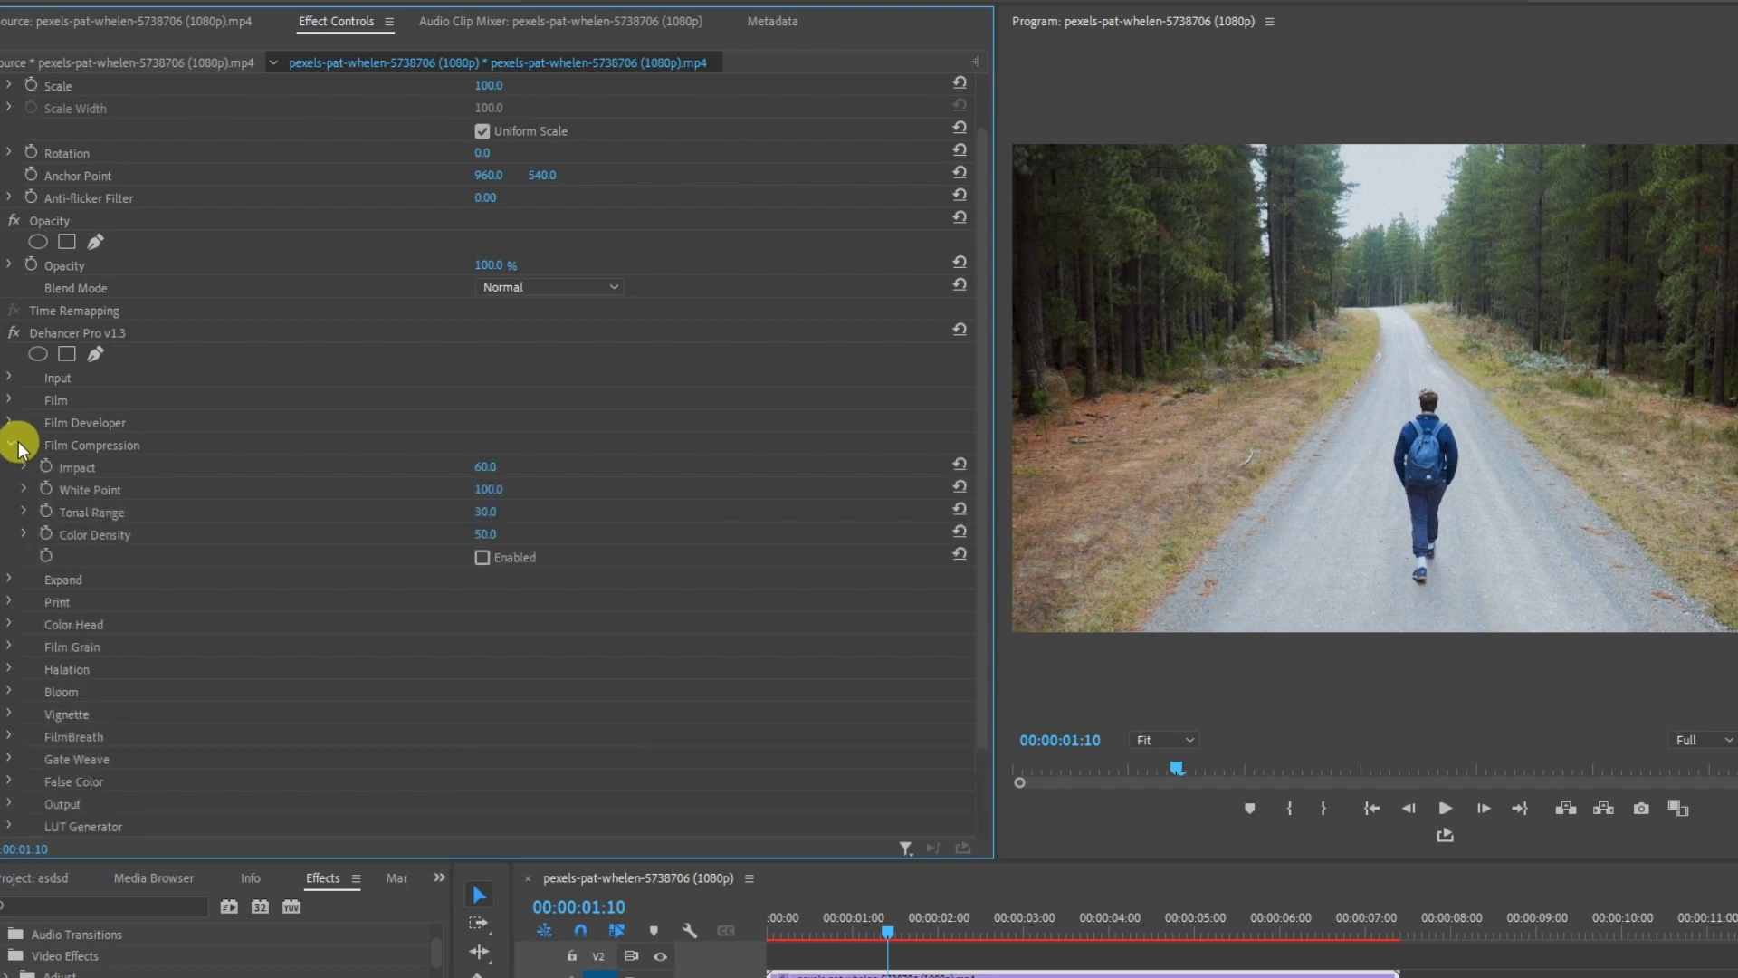
pyautogui.scroll(-1, 628, 508)
pyautogui.click(482, 514)
pyautogui.click(483, 515)
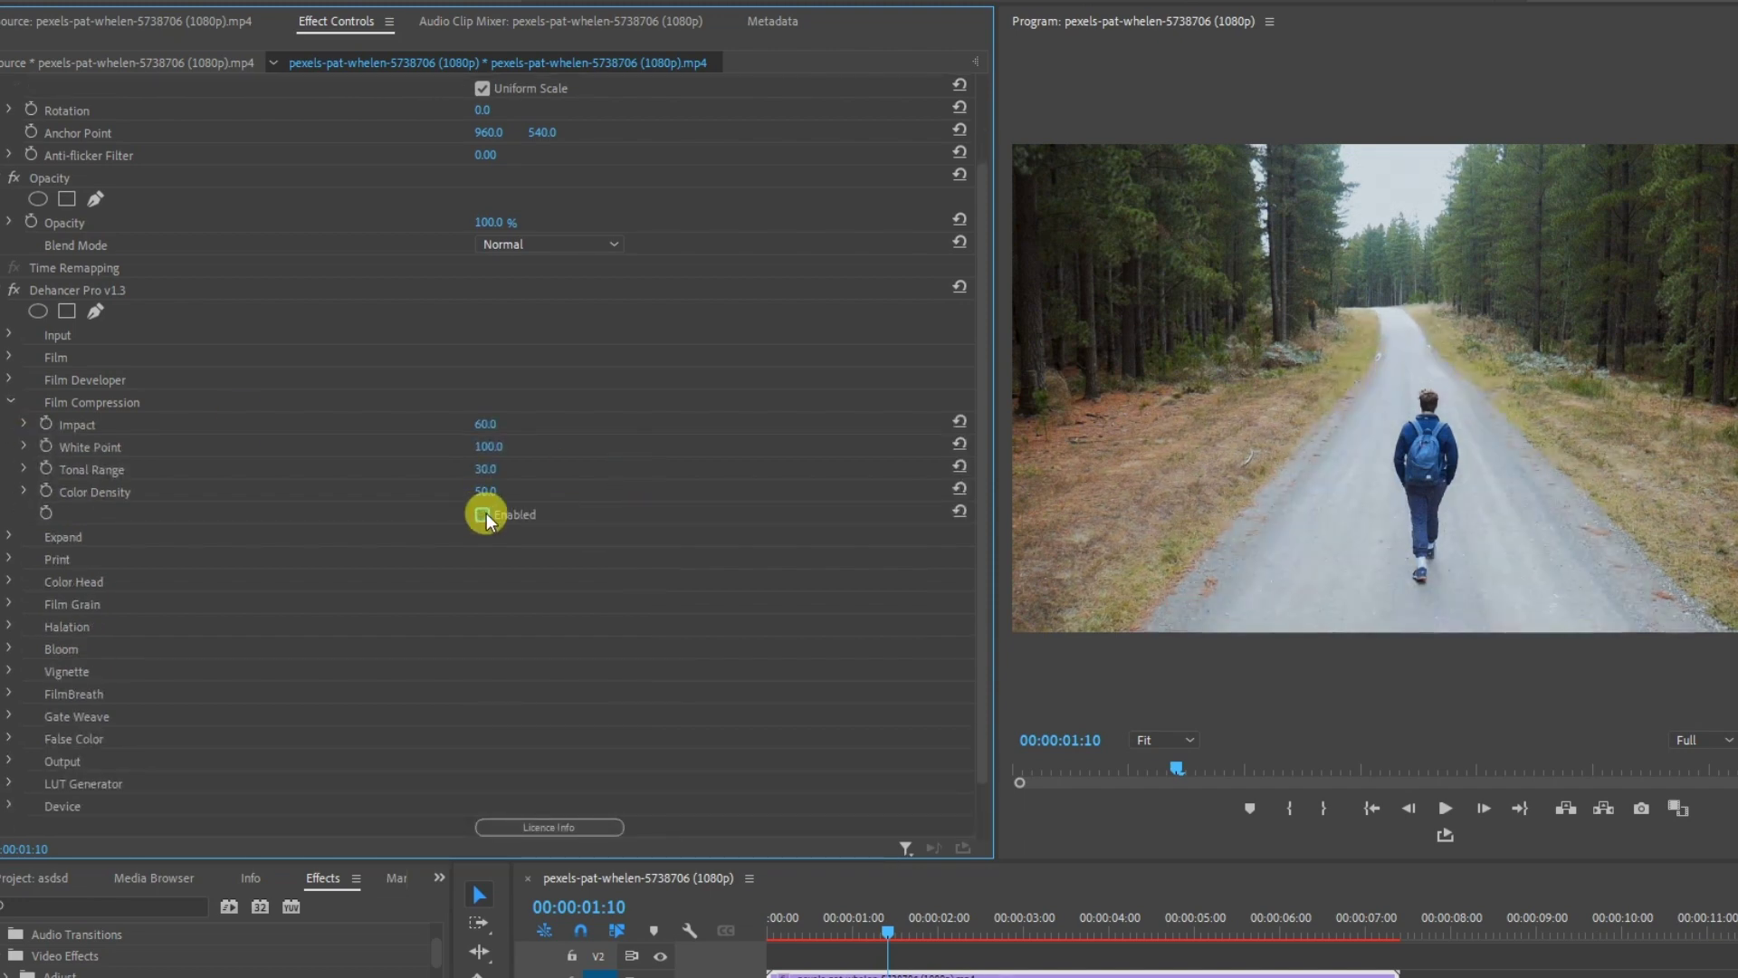
pyautogui.click(482, 514)
pyautogui.moveTo(485, 423); pyautogui.dragTo(467, 423)
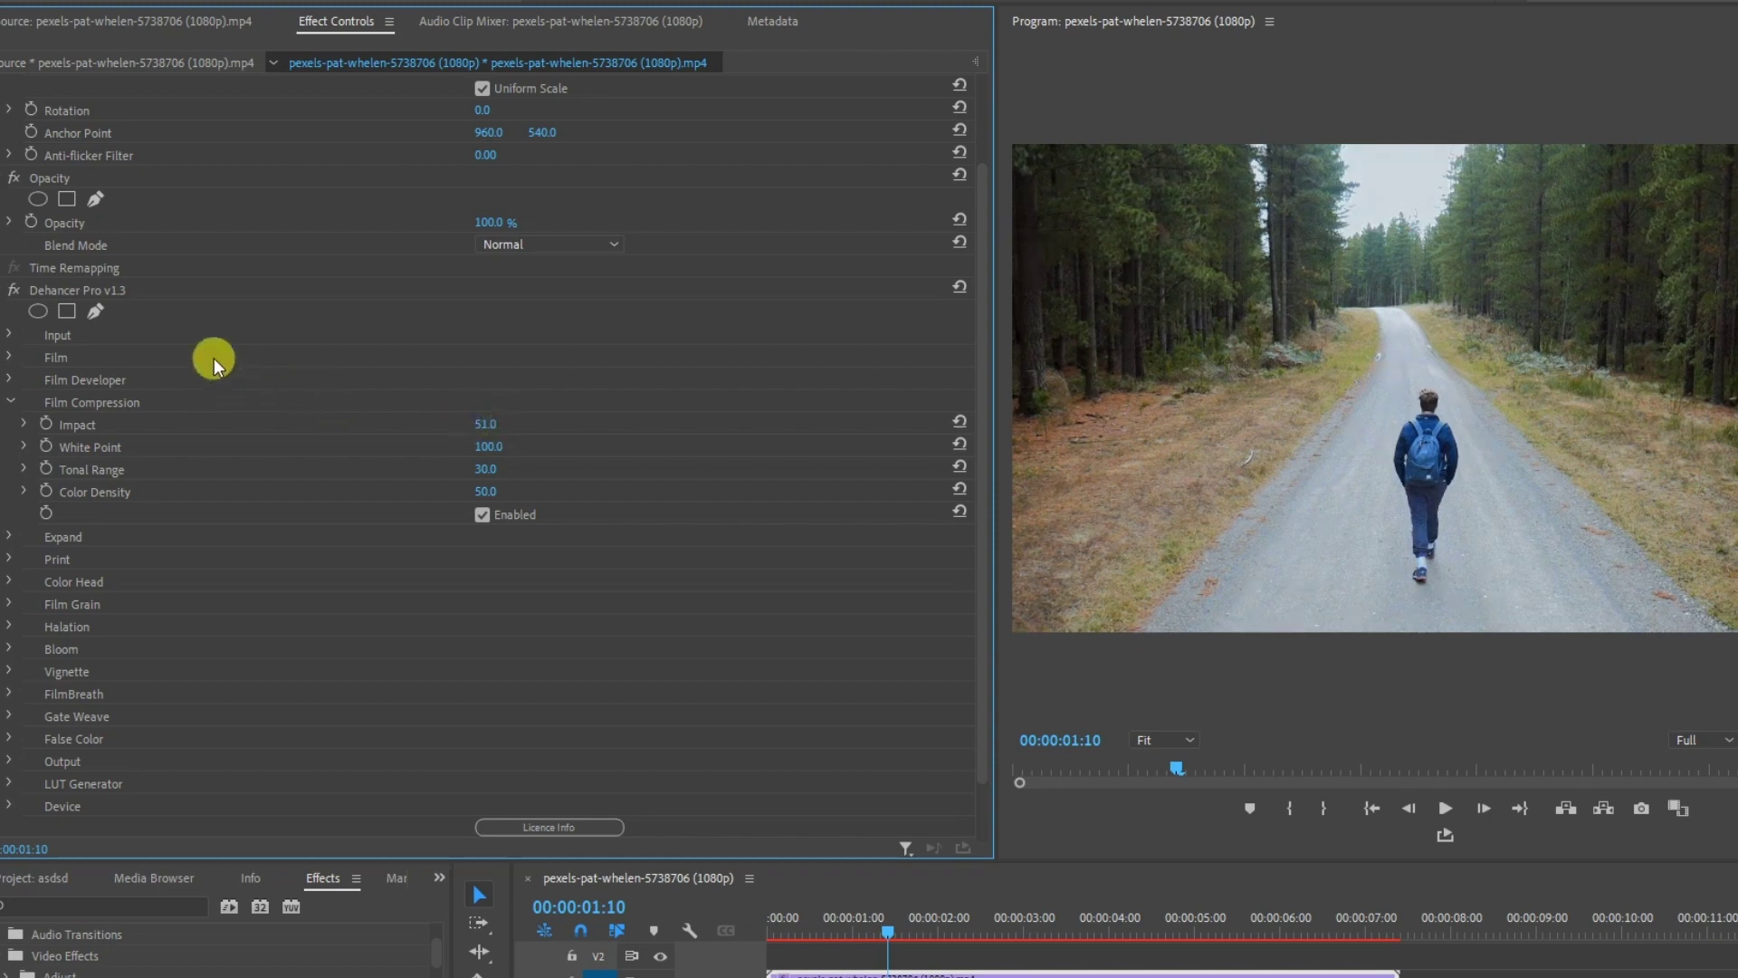
pyautogui.moveTo(490, 453)
pyautogui.mouseDown()
pyautogui.moveTo(468, 453)
pyautogui.moveTo(517, 493)
pyautogui.mouseUp()
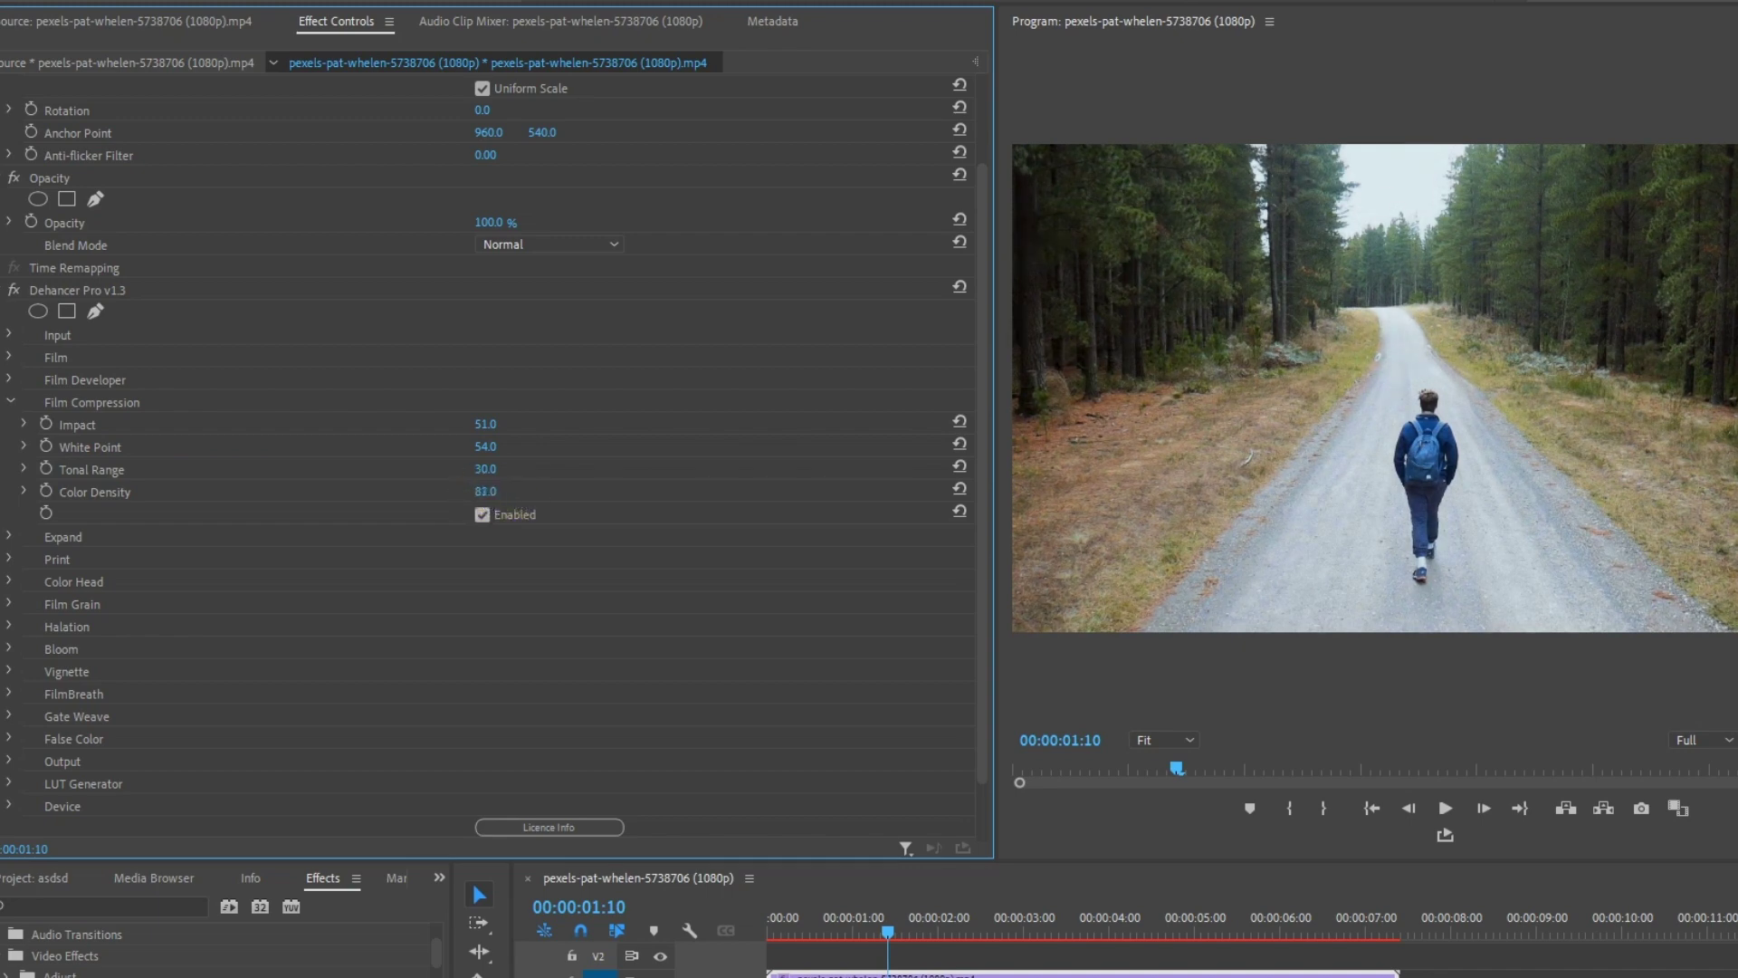
# Set the Expand group to Black Point 3, White Point 107 and the Luma profile.
pyautogui.click(10, 400)
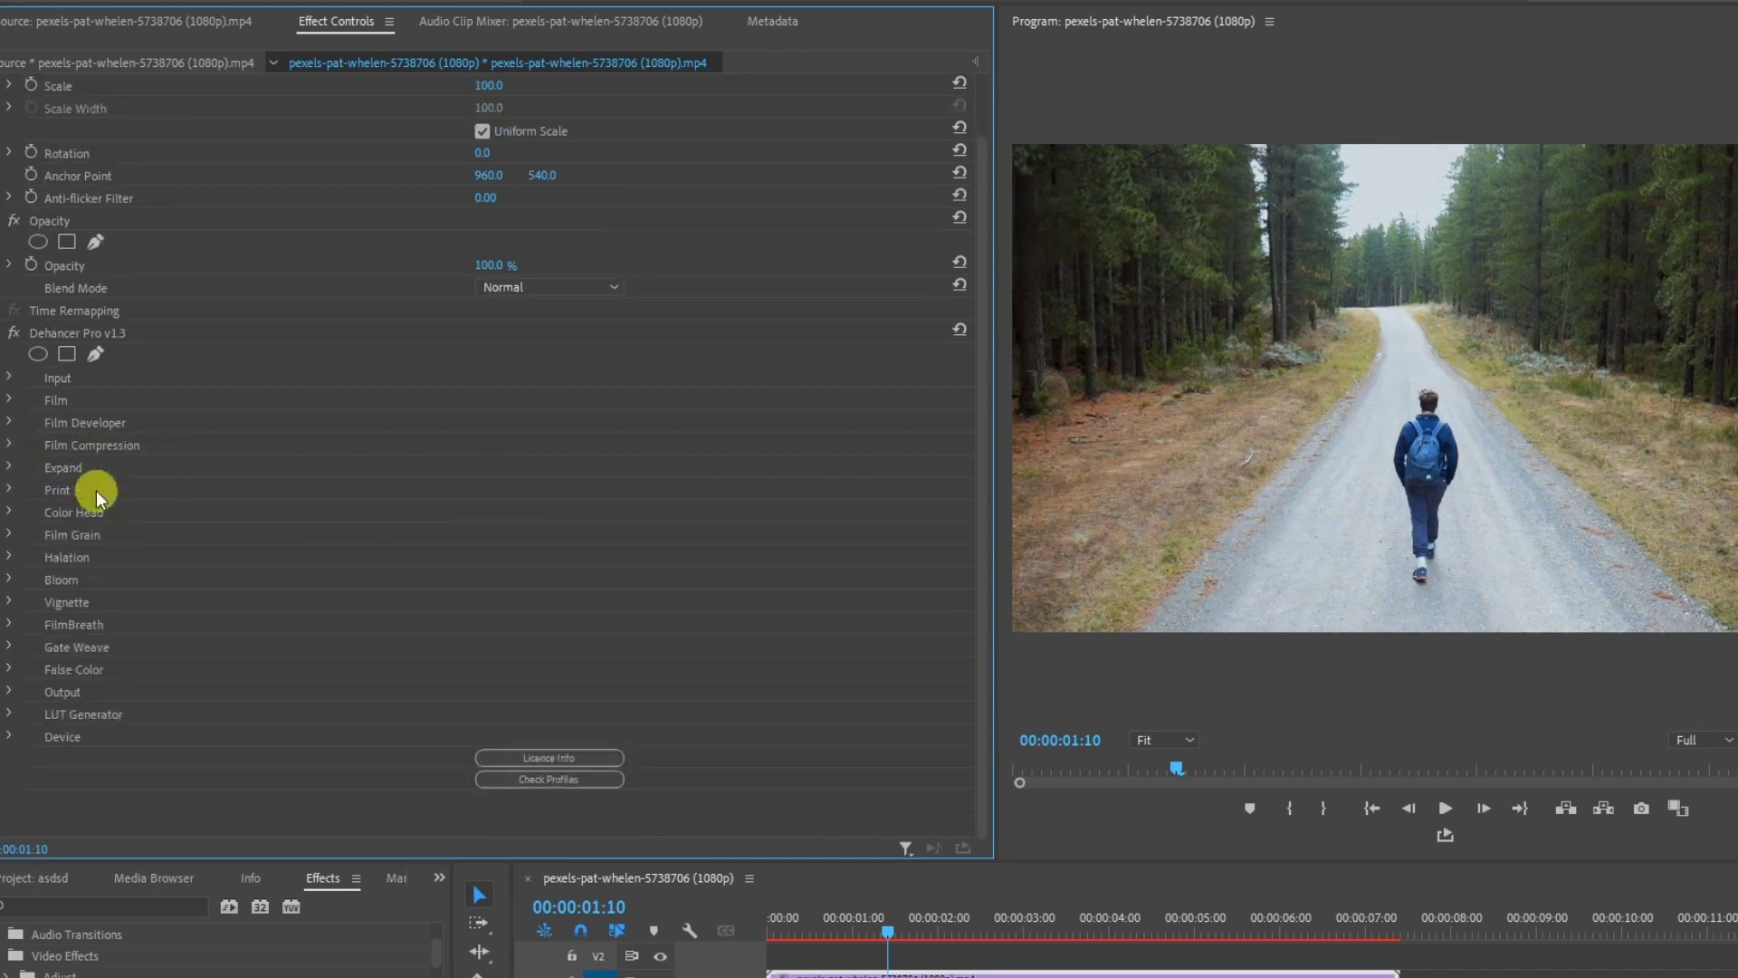
pyautogui.click(10, 467)
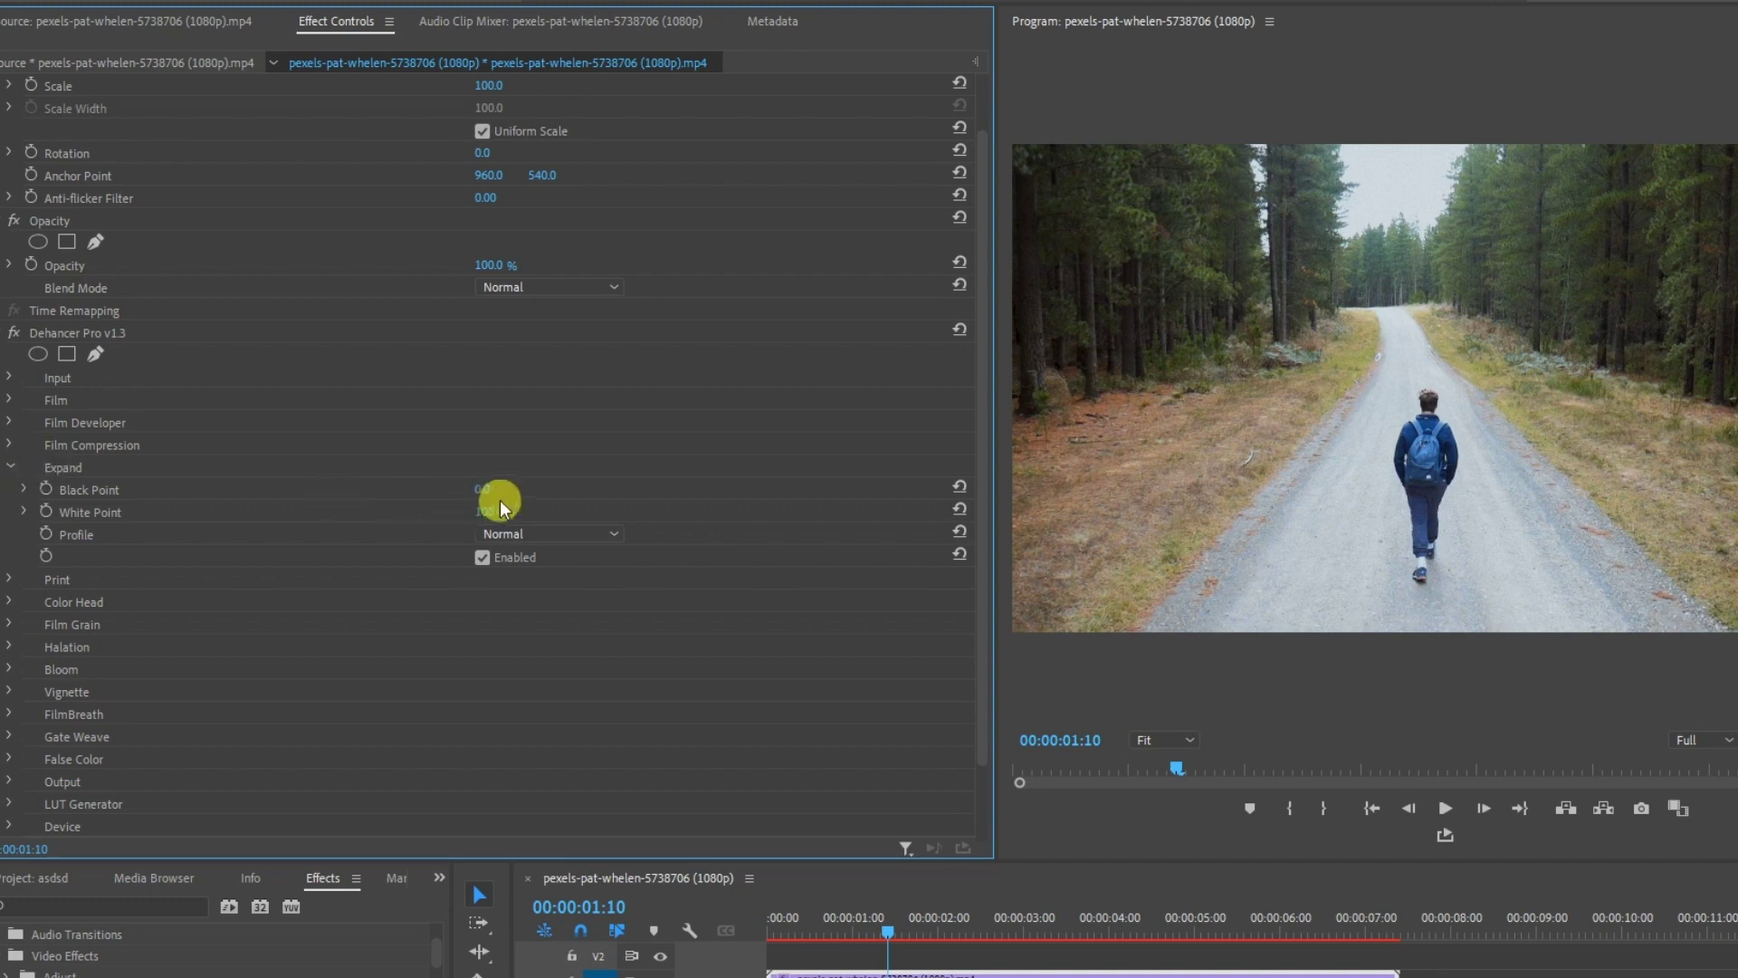
pyautogui.moveTo(488, 512); pyautogui.dragTo(482, 489)
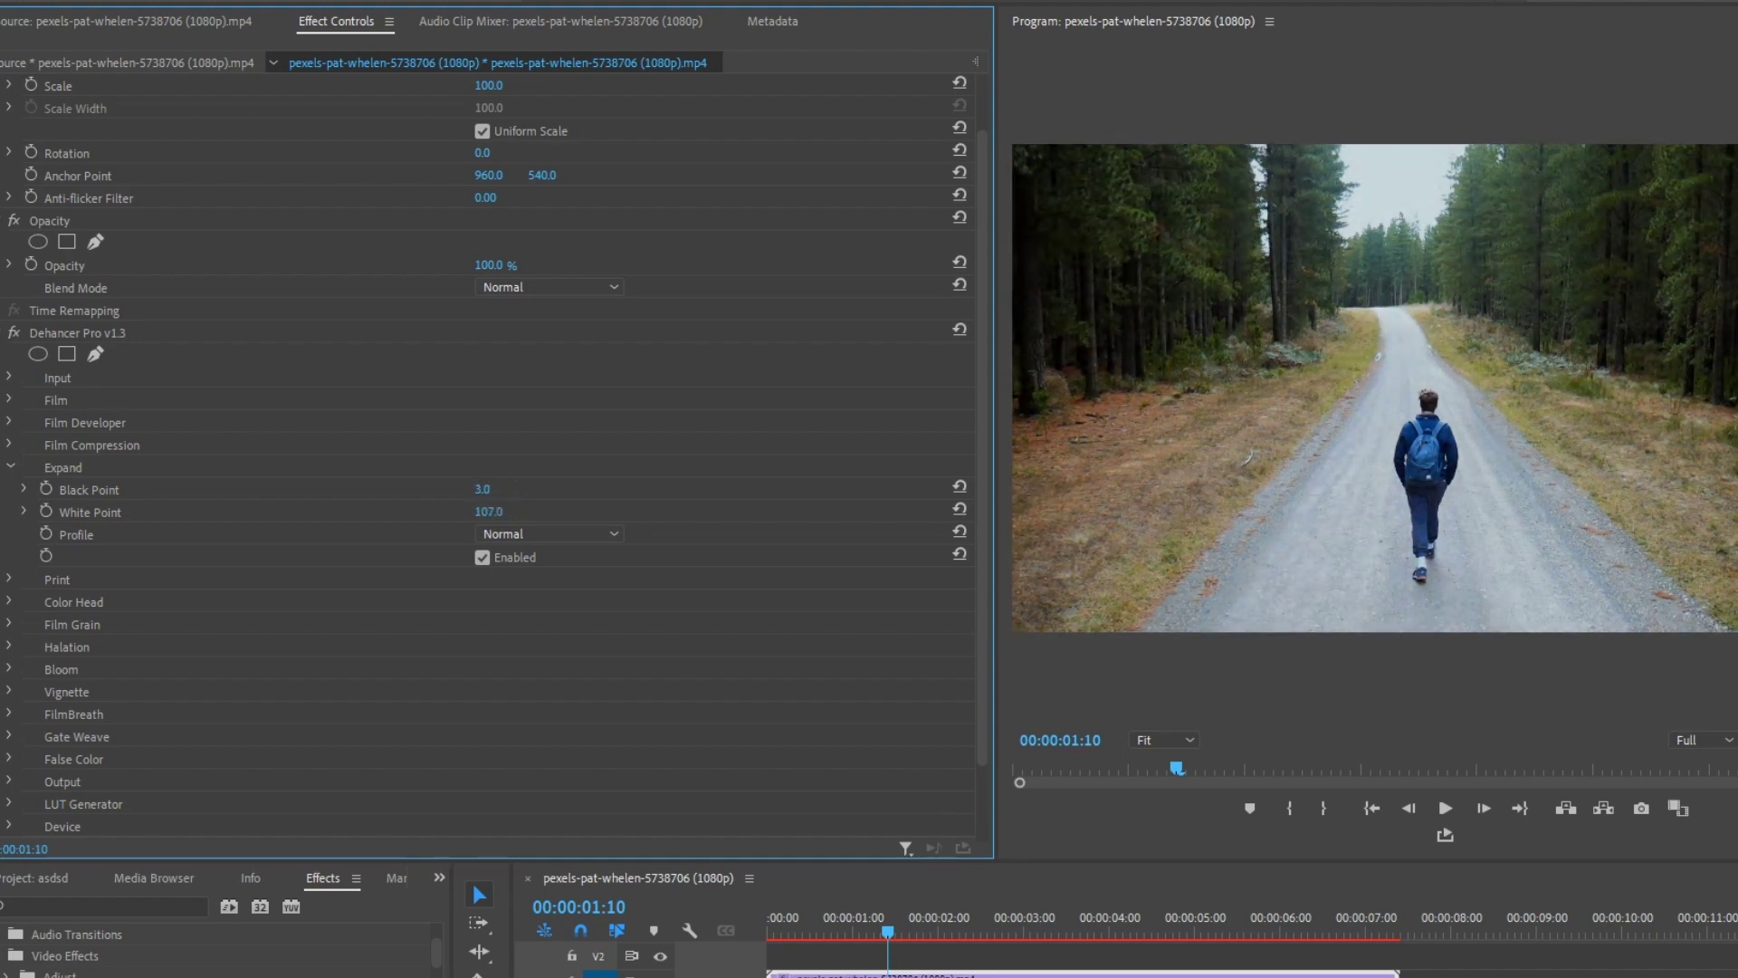
pyautogui.click(583, 533)
pyautogui.click(540, 589)
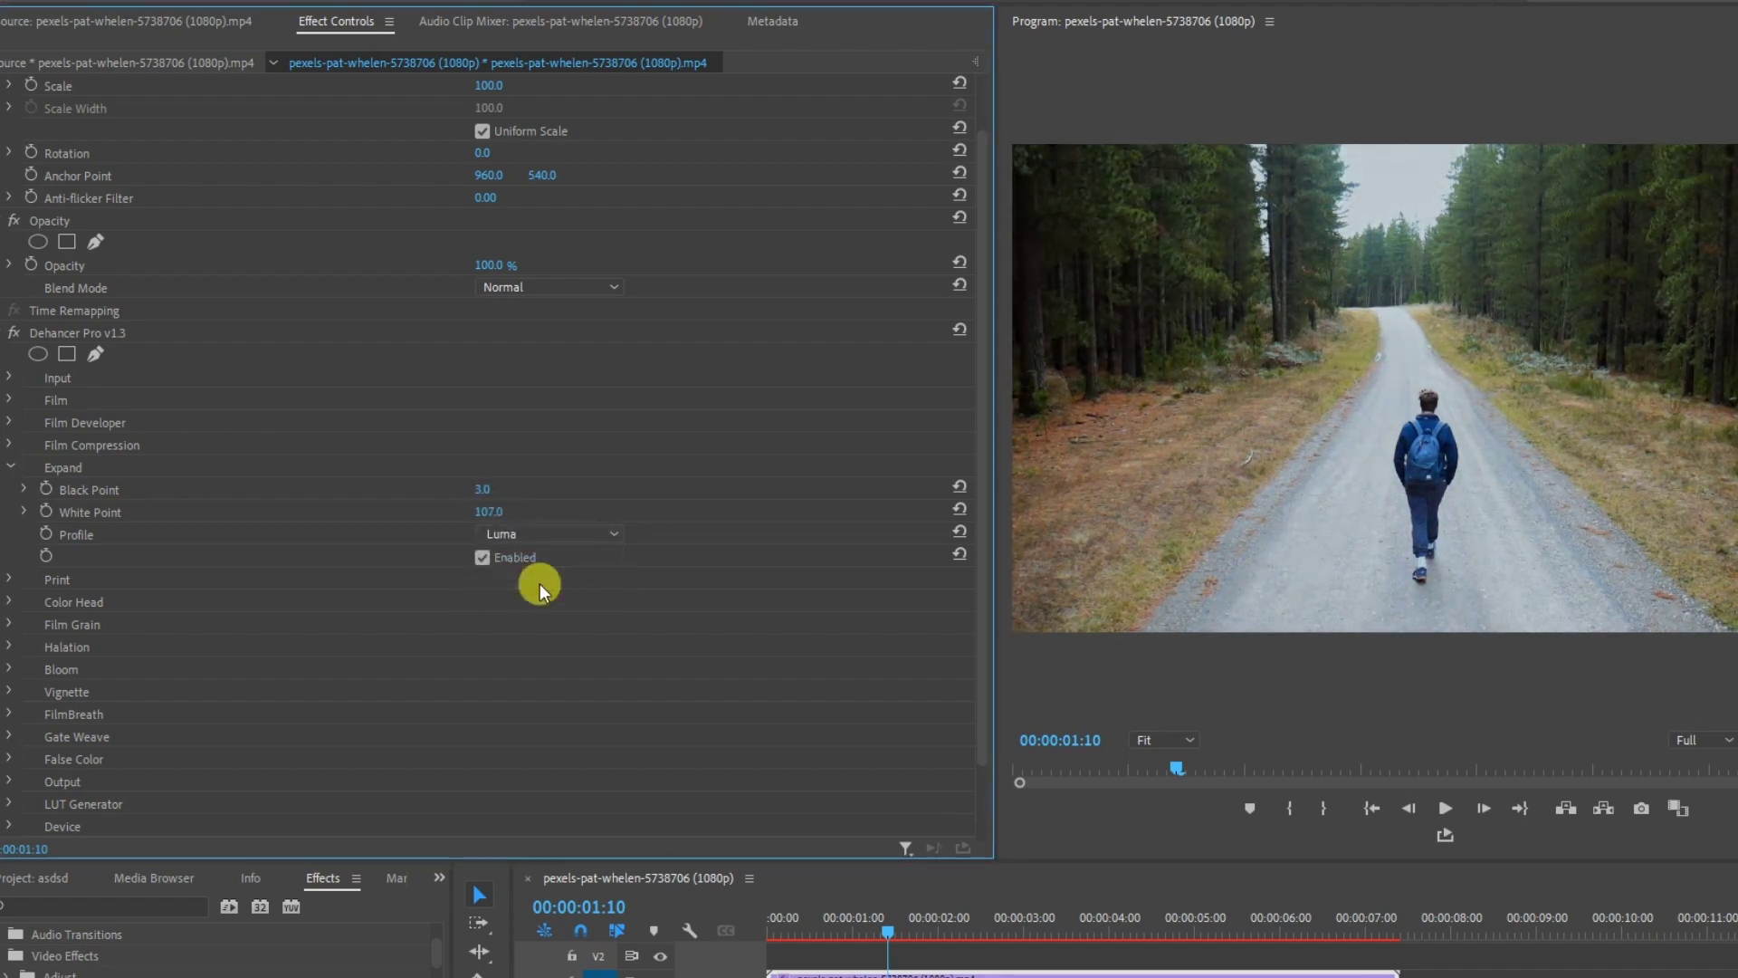
# Try Fujifilm 3513, then set Print to Kodak Endura Glossy Paper, lower Saturation, and set Target White to -0.2.
pyautogui.click(19, 461)
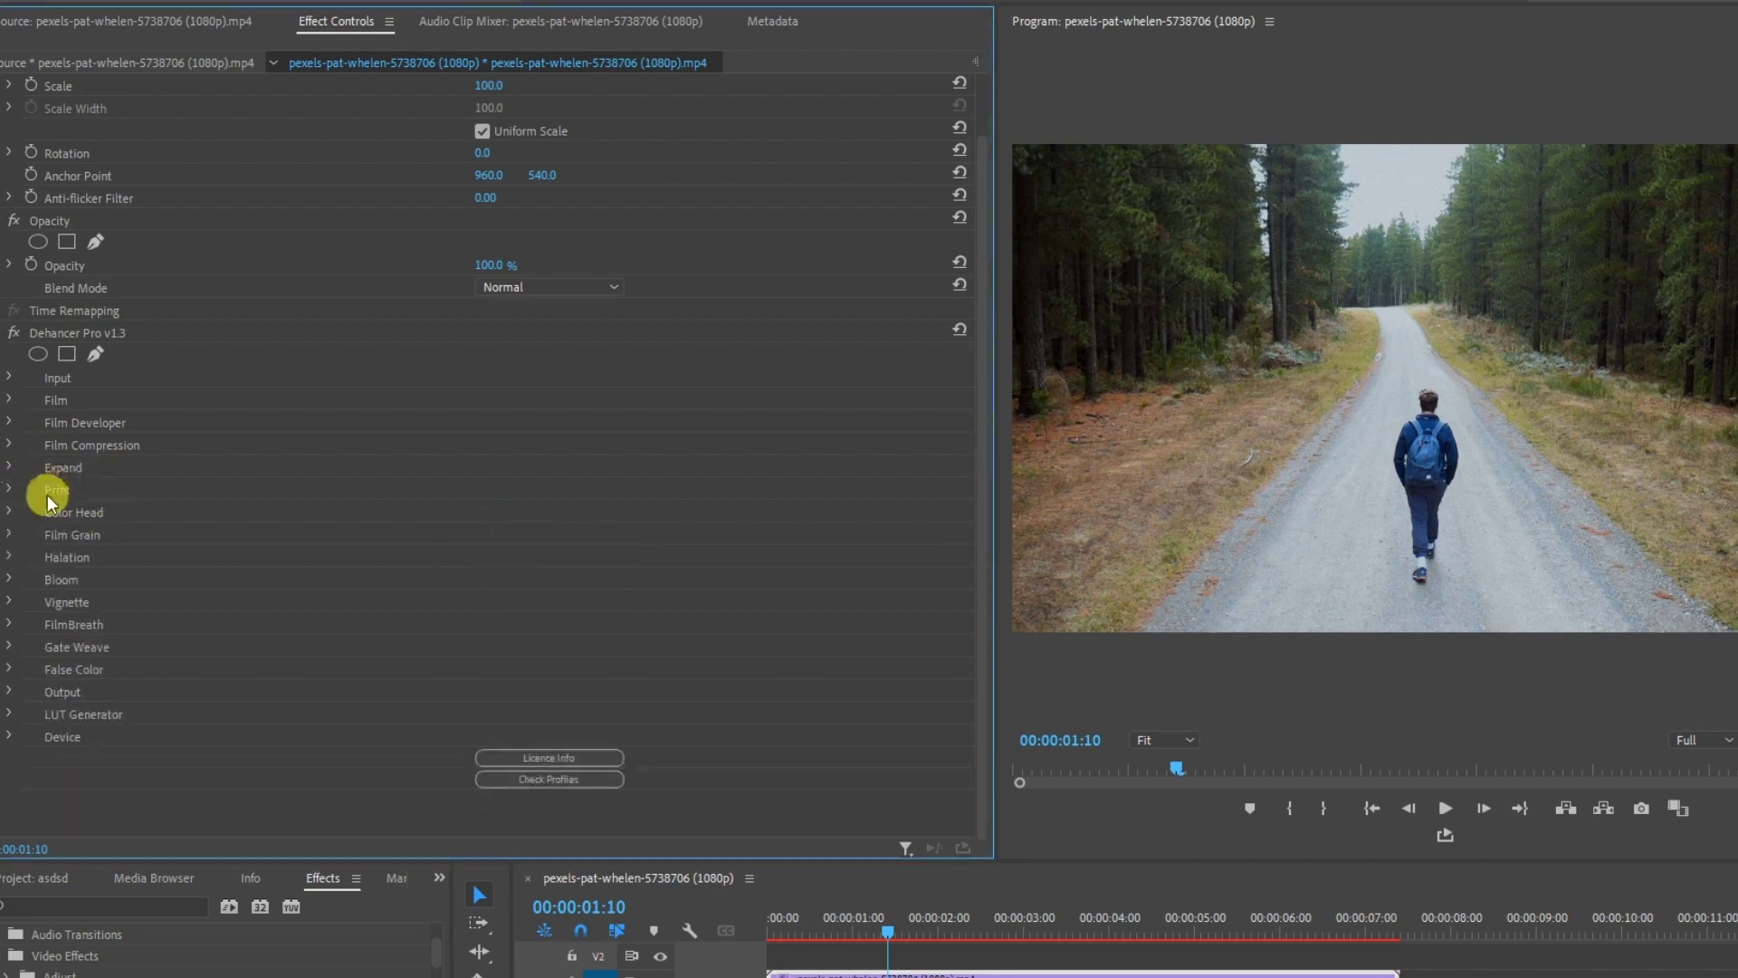
pyautogui.click(12, 489)
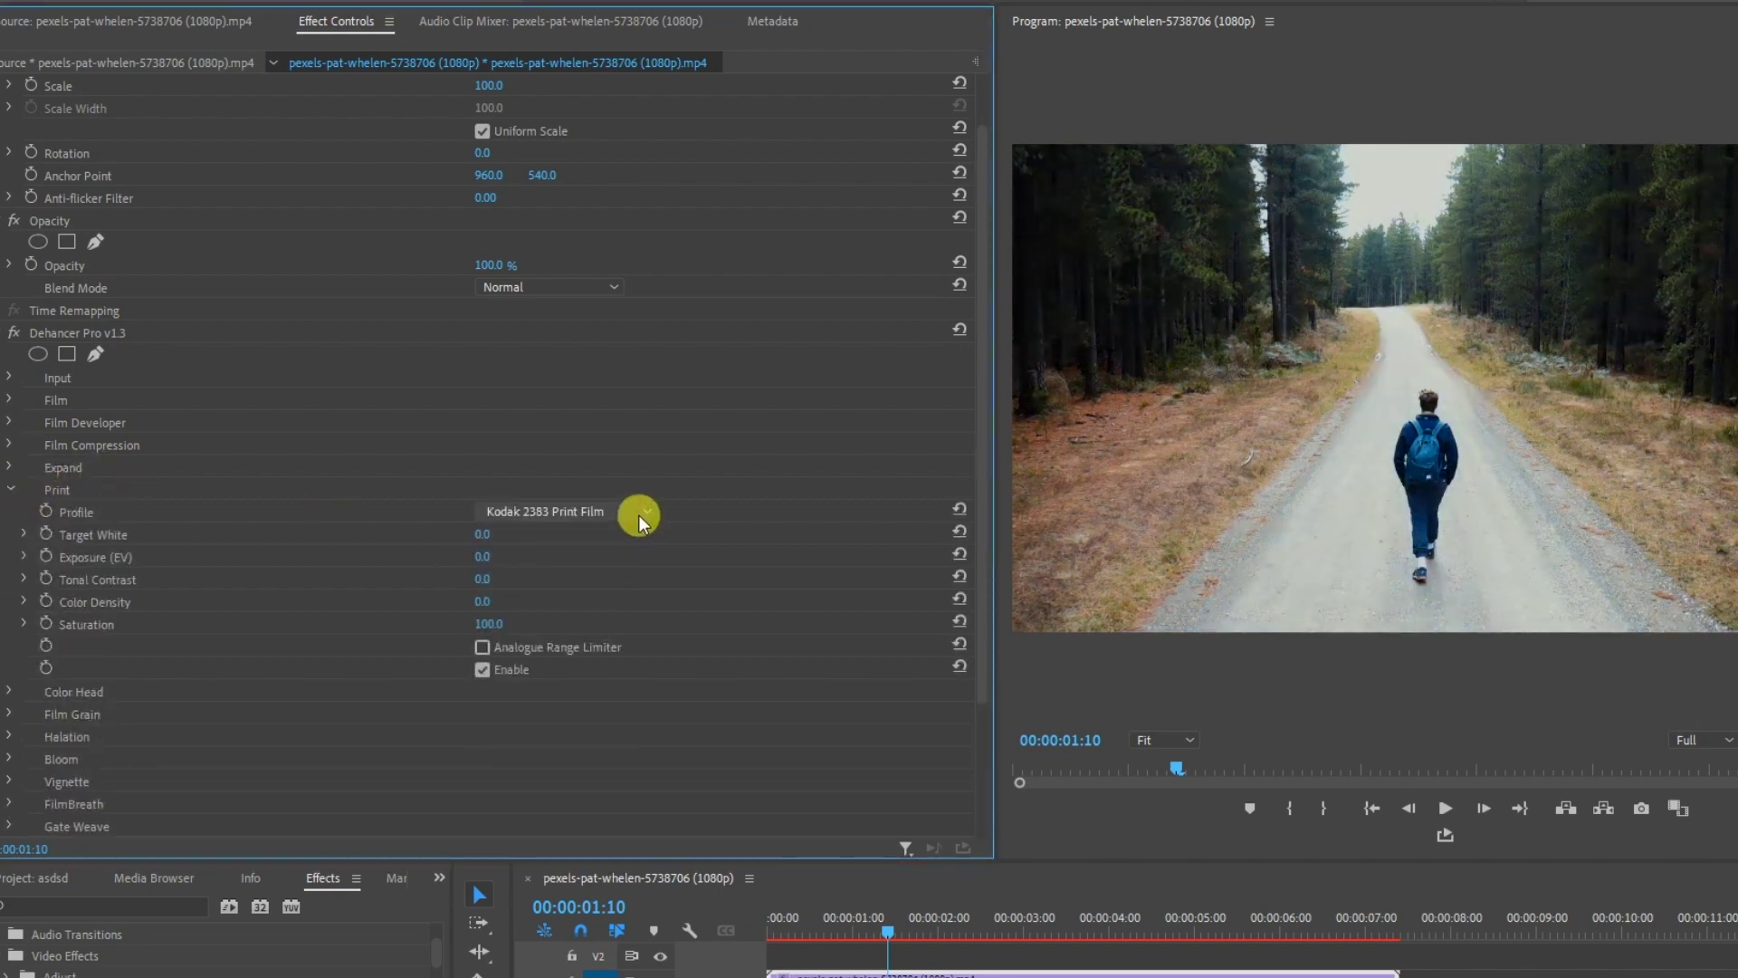
pyautogui.click(638, 514)
pyautogui.click(618, 579)
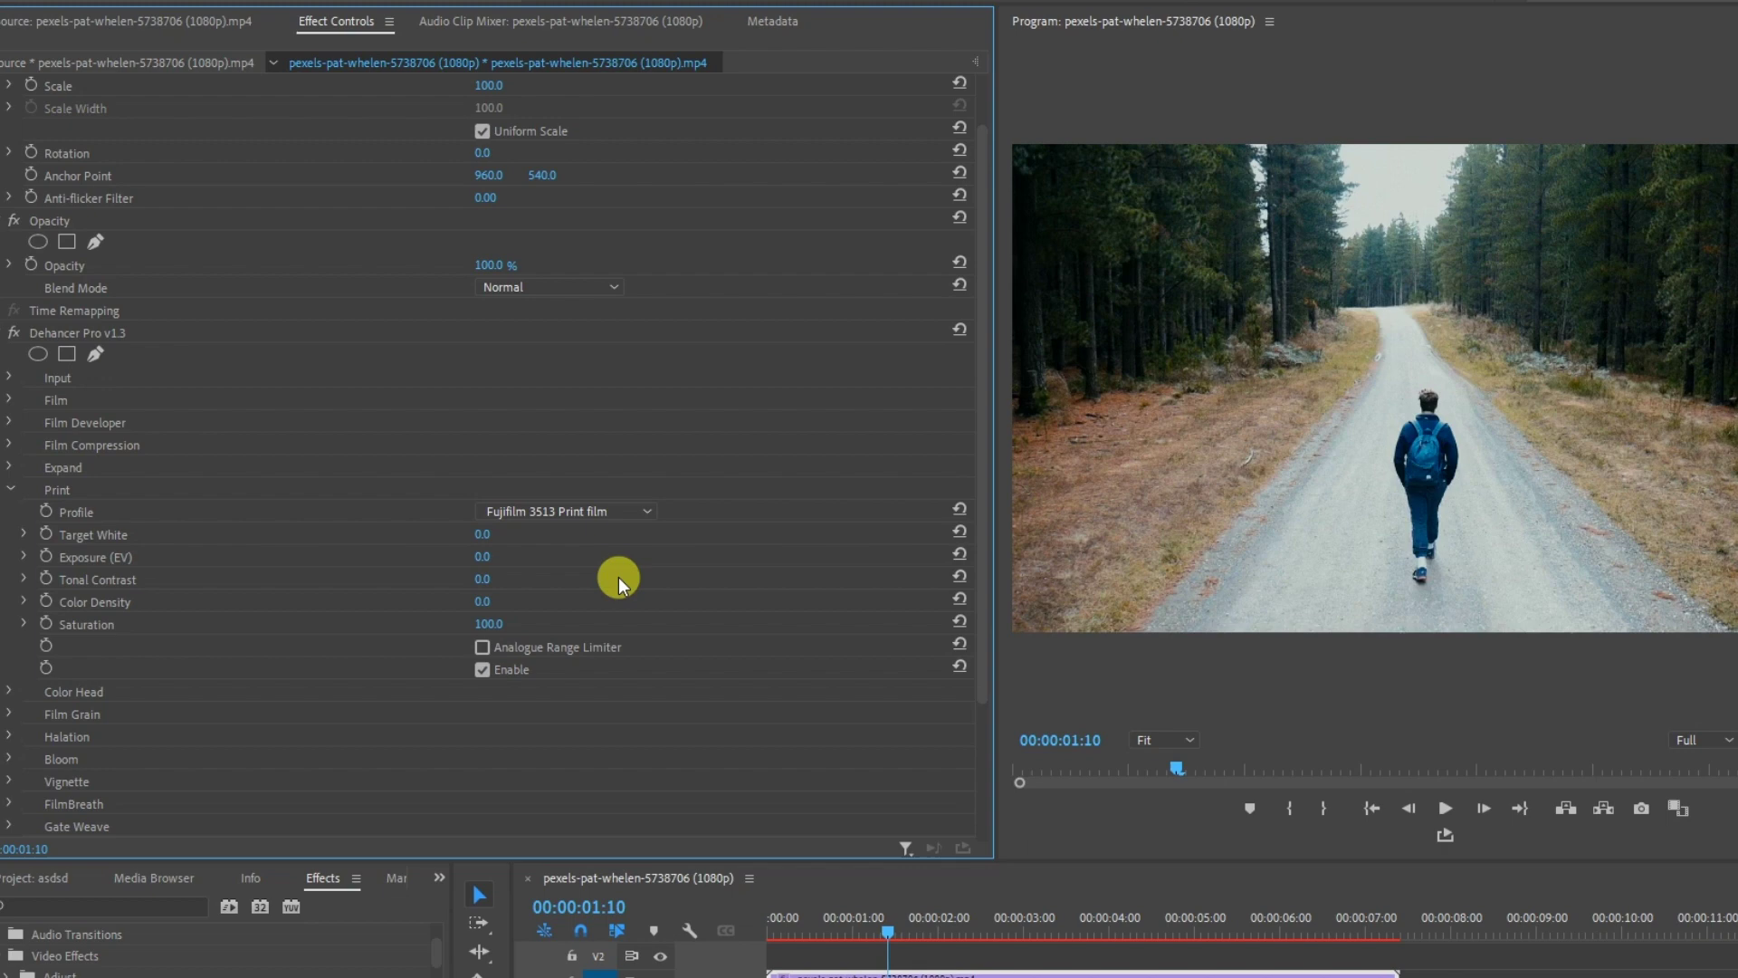
pyautogui.click(621, 516)
pyautogui.click(605, 628)
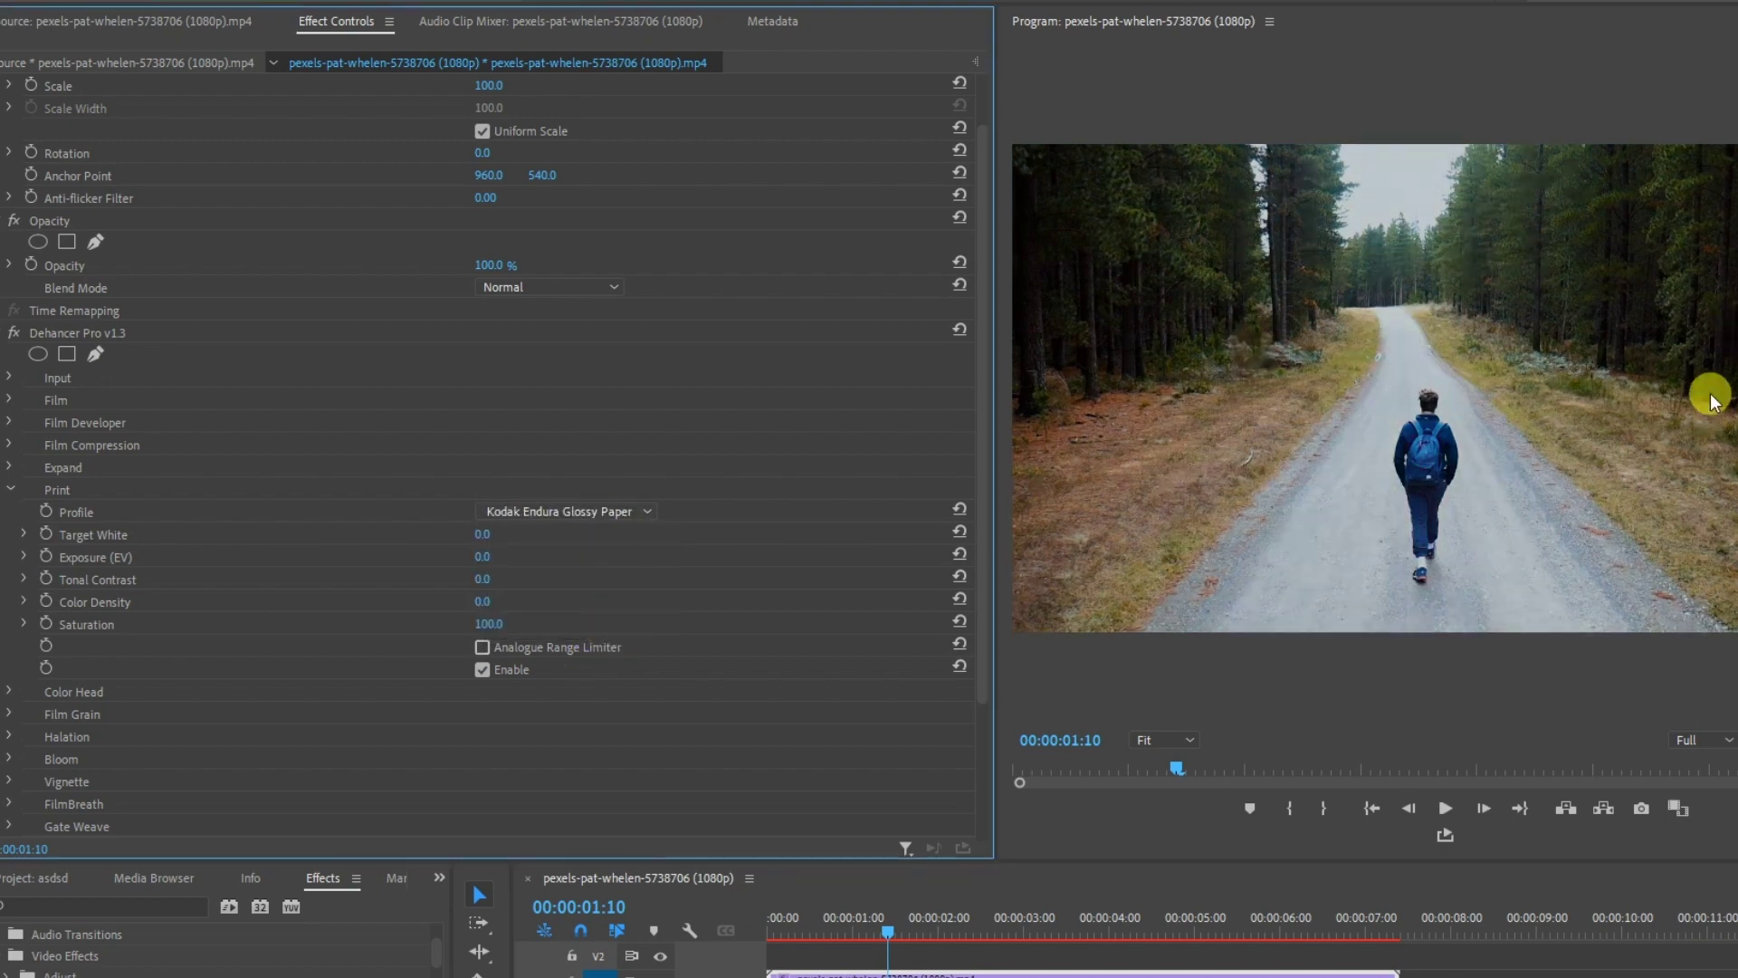
pyautogui.moveTo(507, 621); pyautogui.dragTo(492, 621)
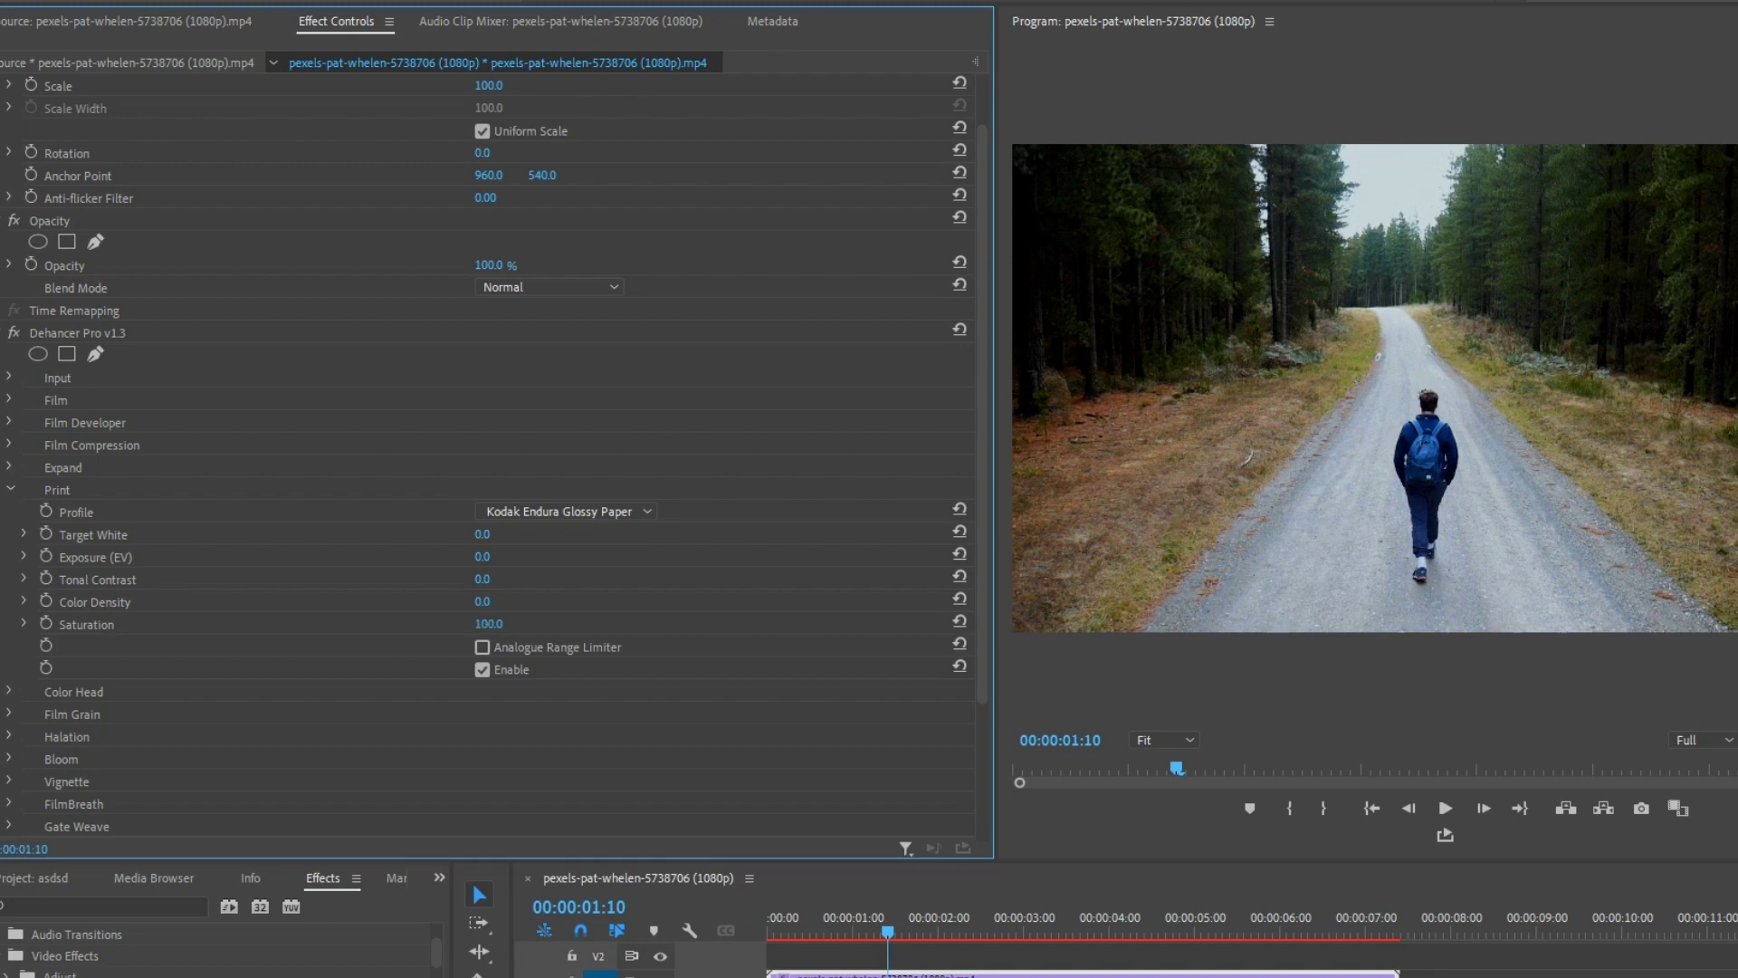
pyautogui.moveTo(481, 534); pyautogui.dragTo(494, 534)
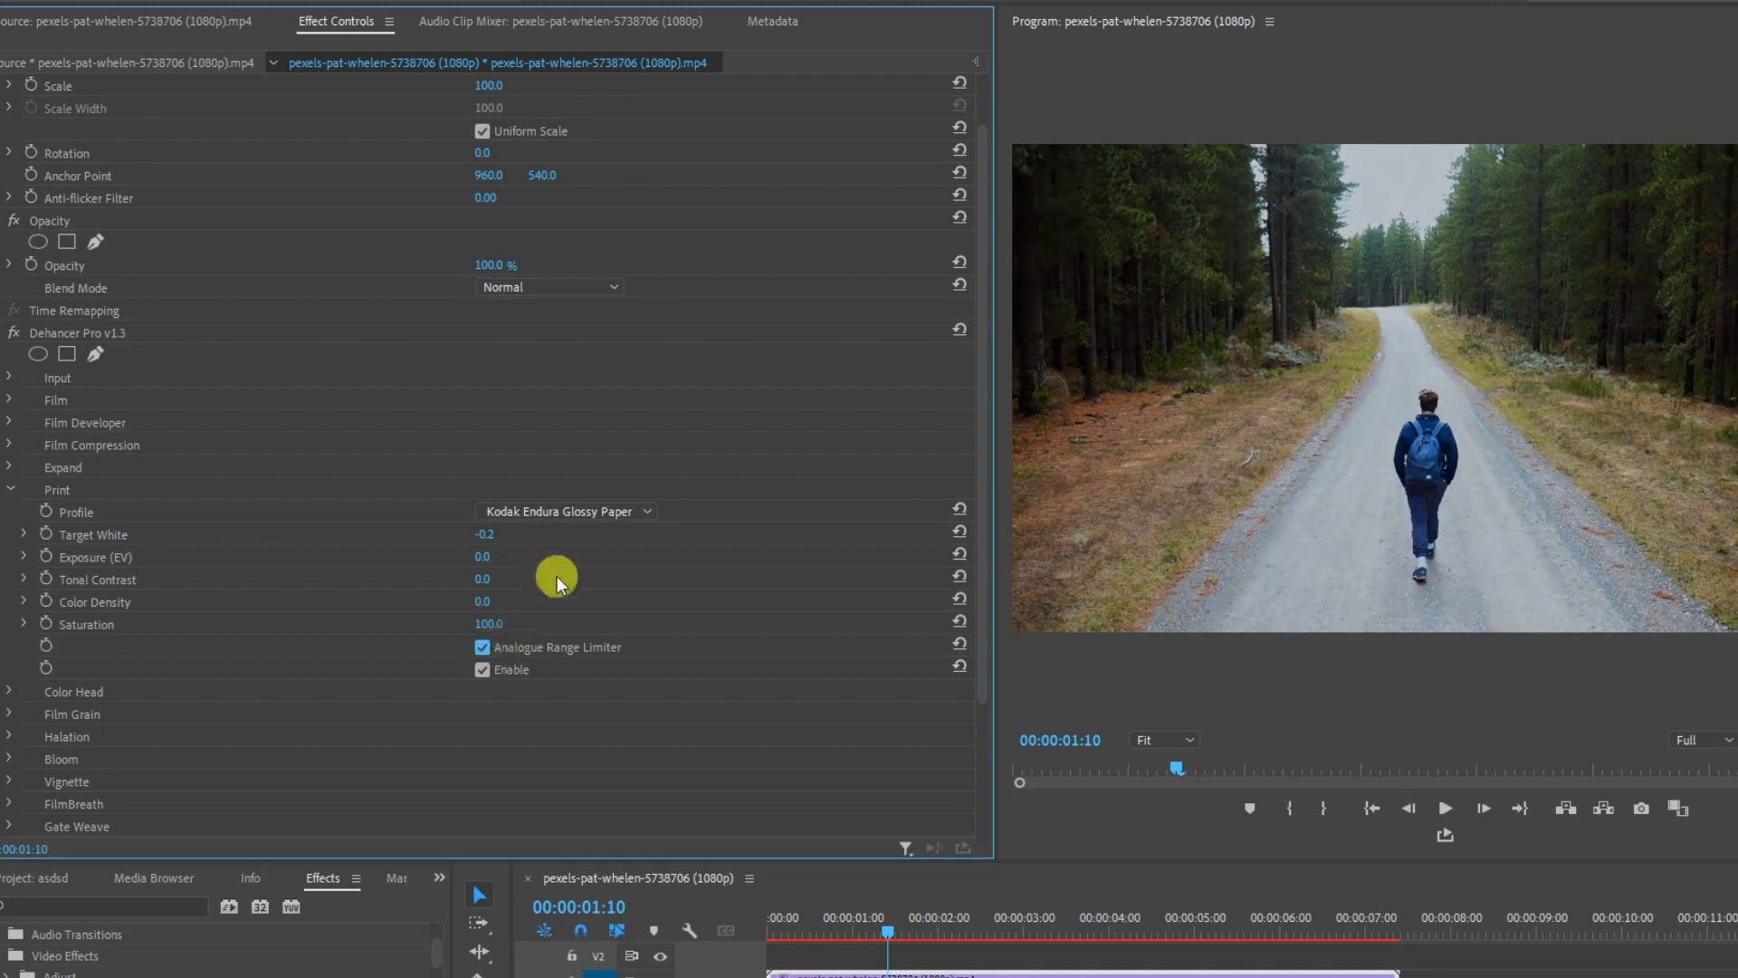
pyautogui.scroll(-2, 19, 377)
pyautogui.click(11, 432)
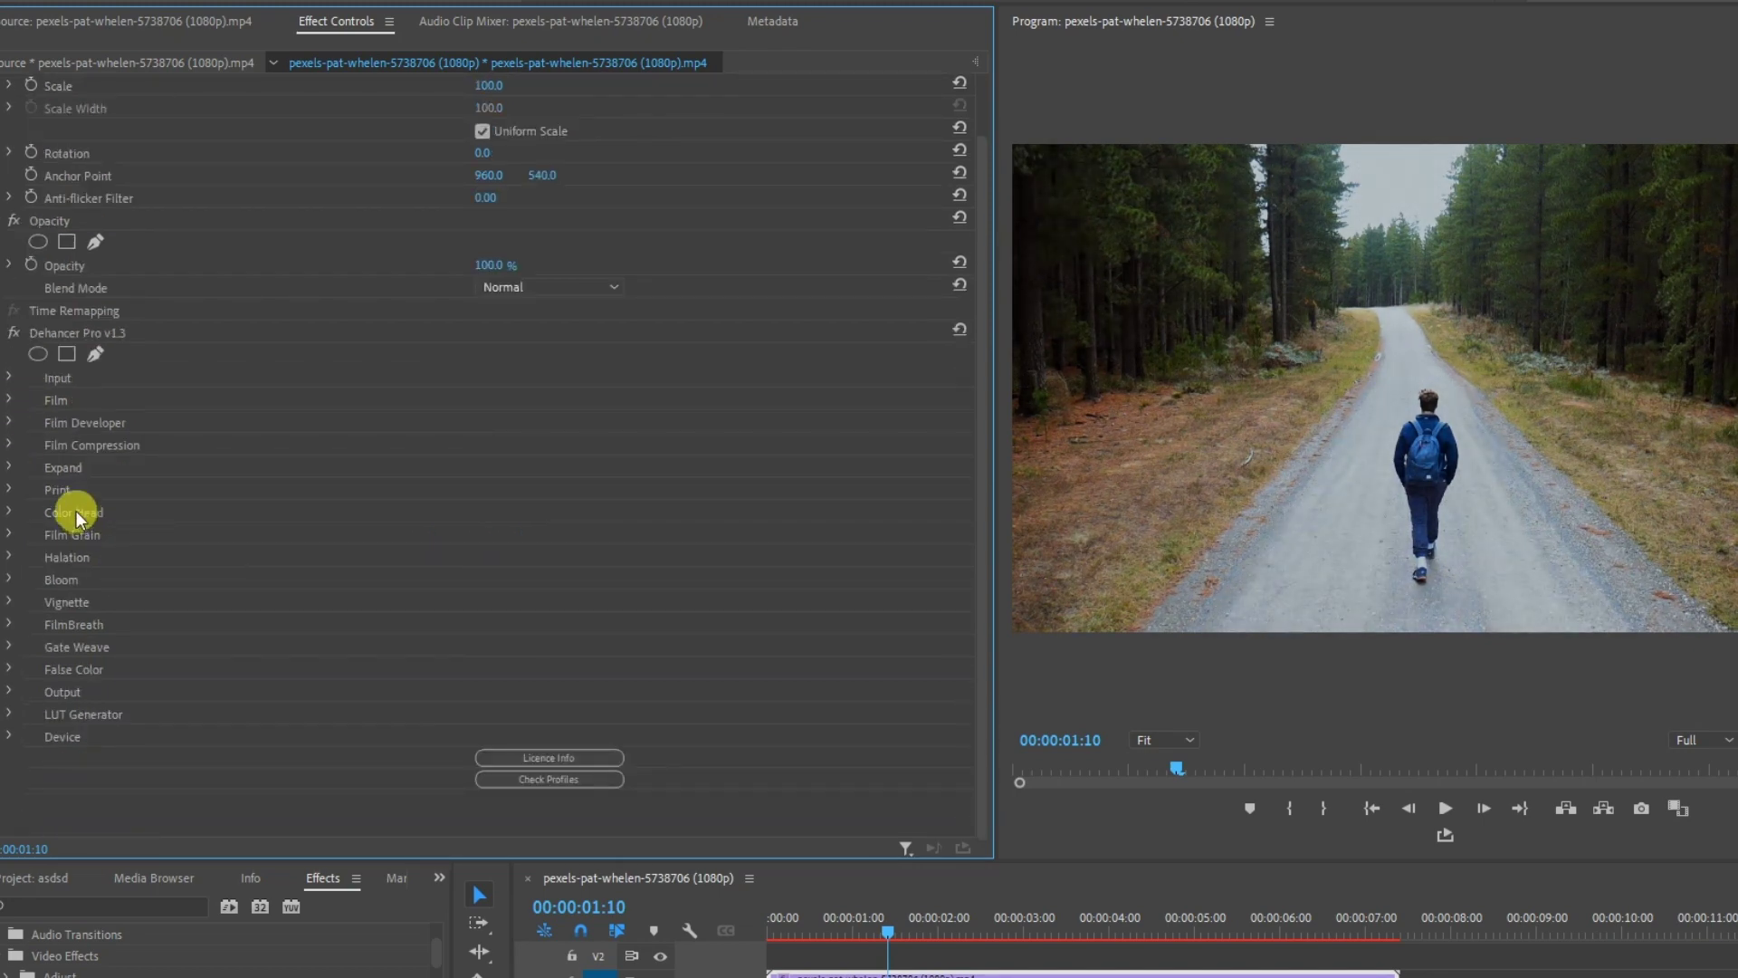
# Enable Color Head, test Yellow - Blue at 11.0, then undo to keep the balance at 0.
pyautogui.click(7, 513)
pyautogui.scroll(-2, 625, 529)
pyautogui.scroll(-2, 507, 479)
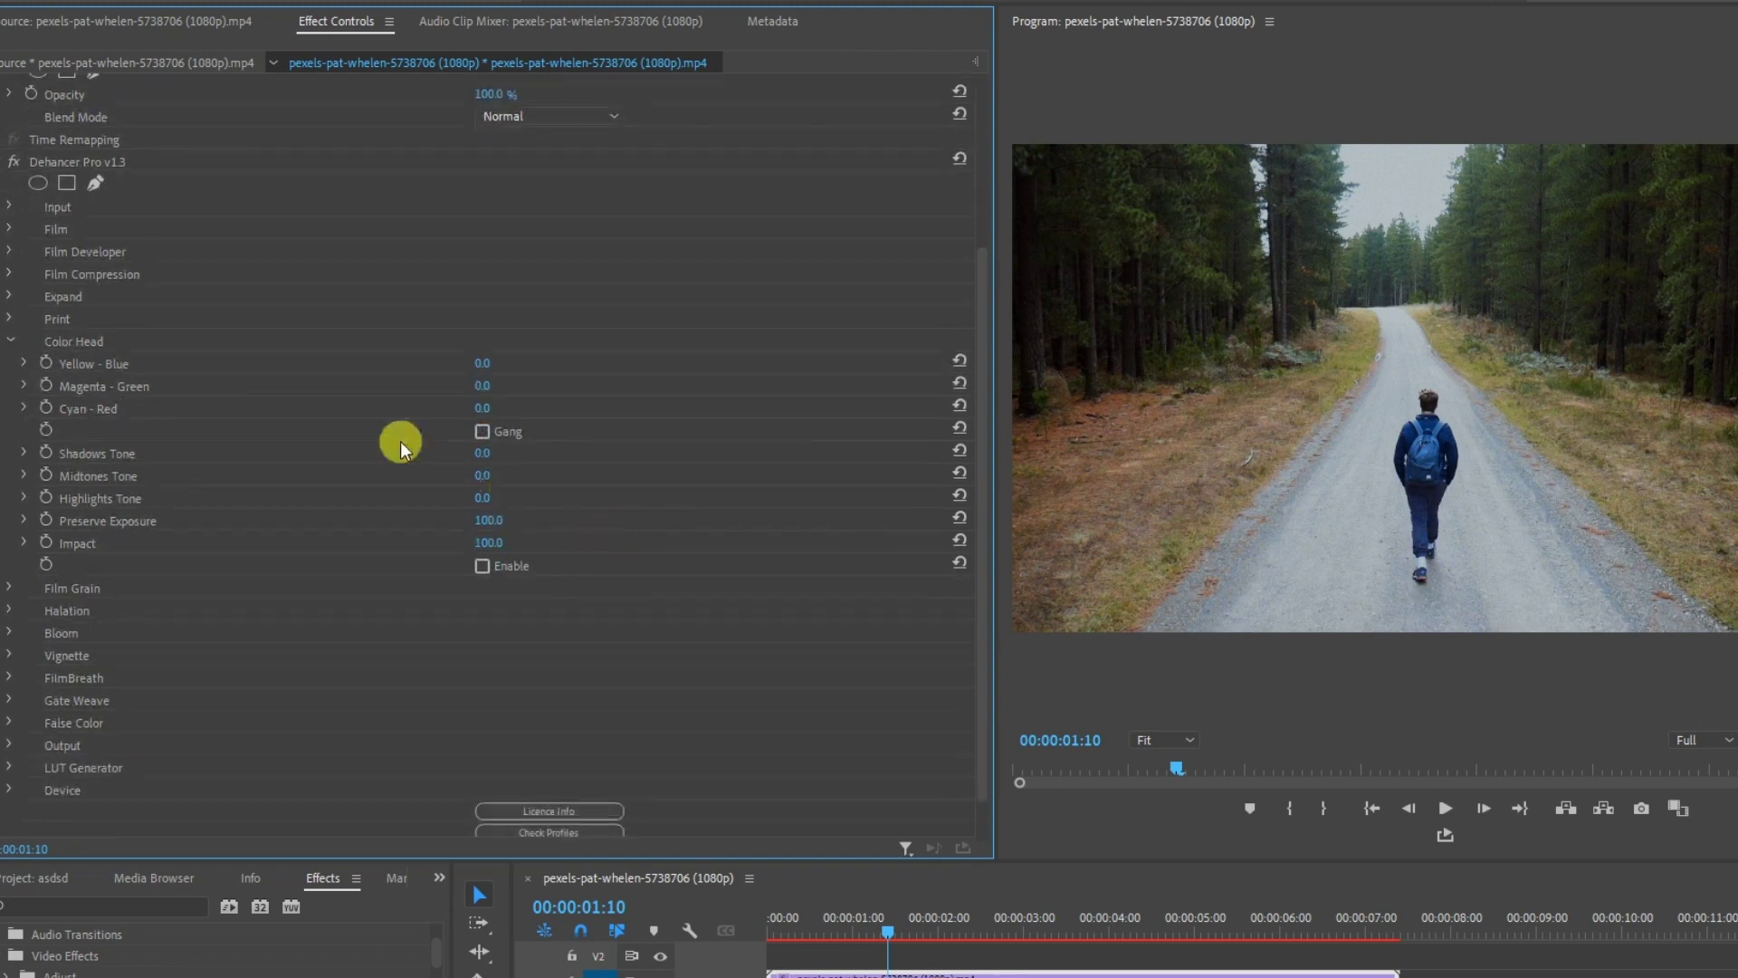
pyautogui.click(481, 567)
pyautogui.moveTo(482, 363); pyautogui.dragTo(516, 386)
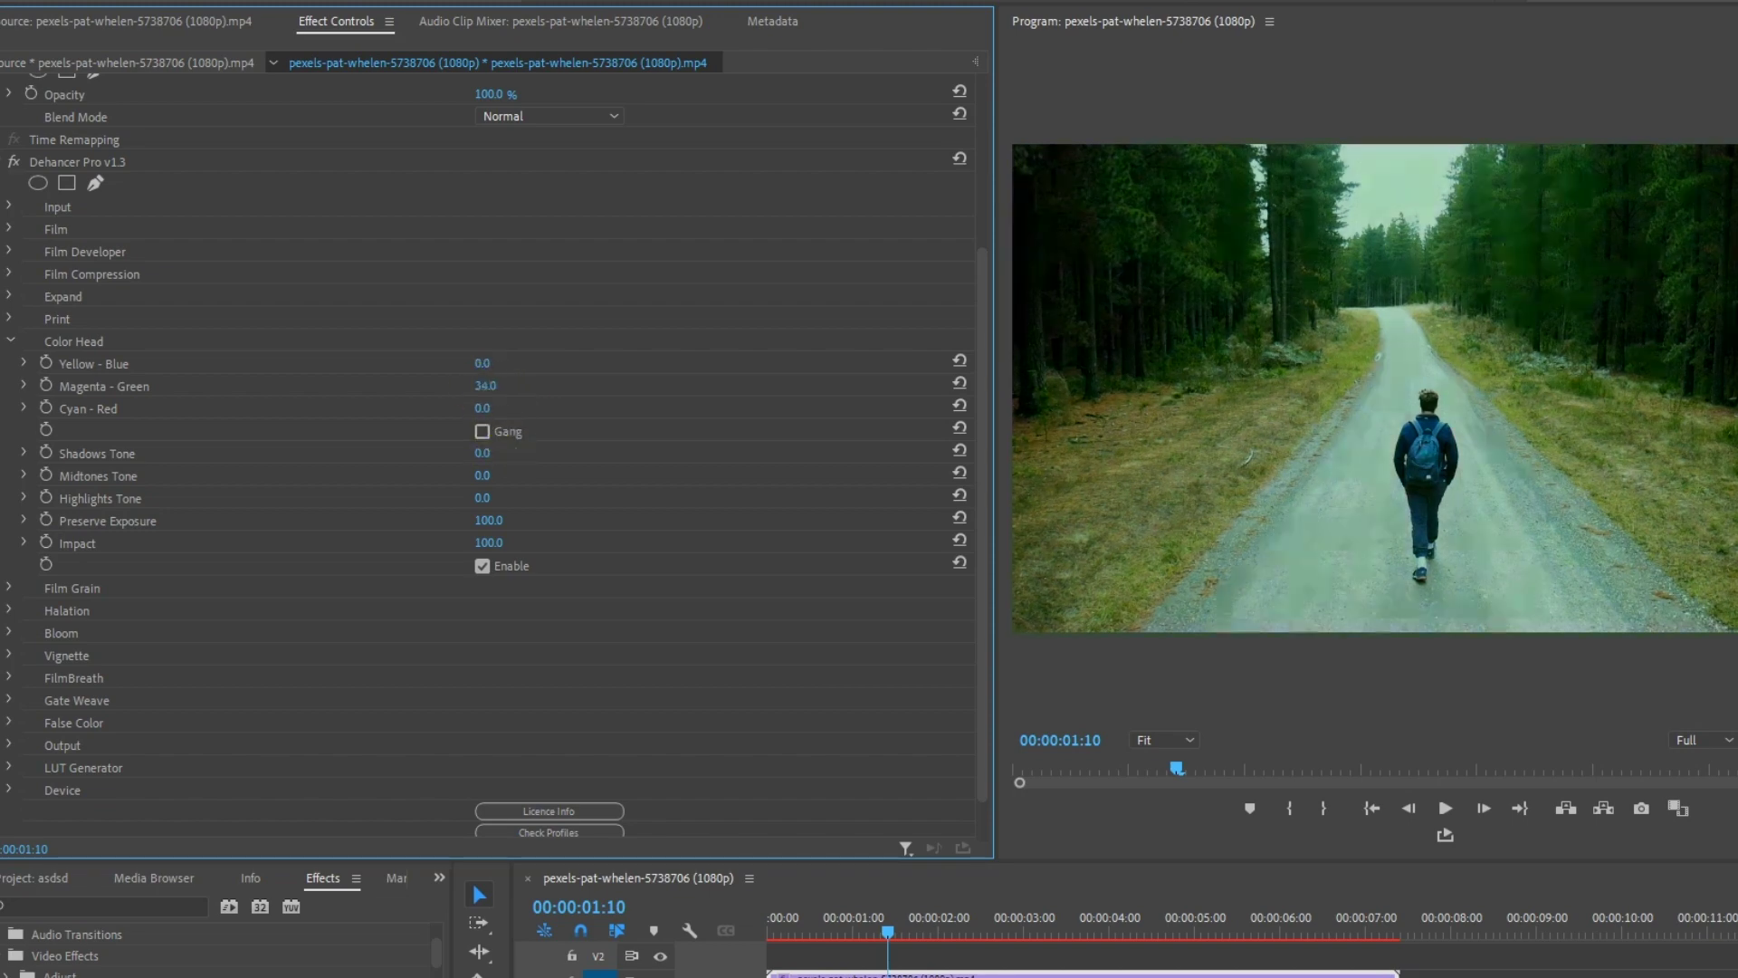
pyautogui.hotkey('ctrl', 'z')
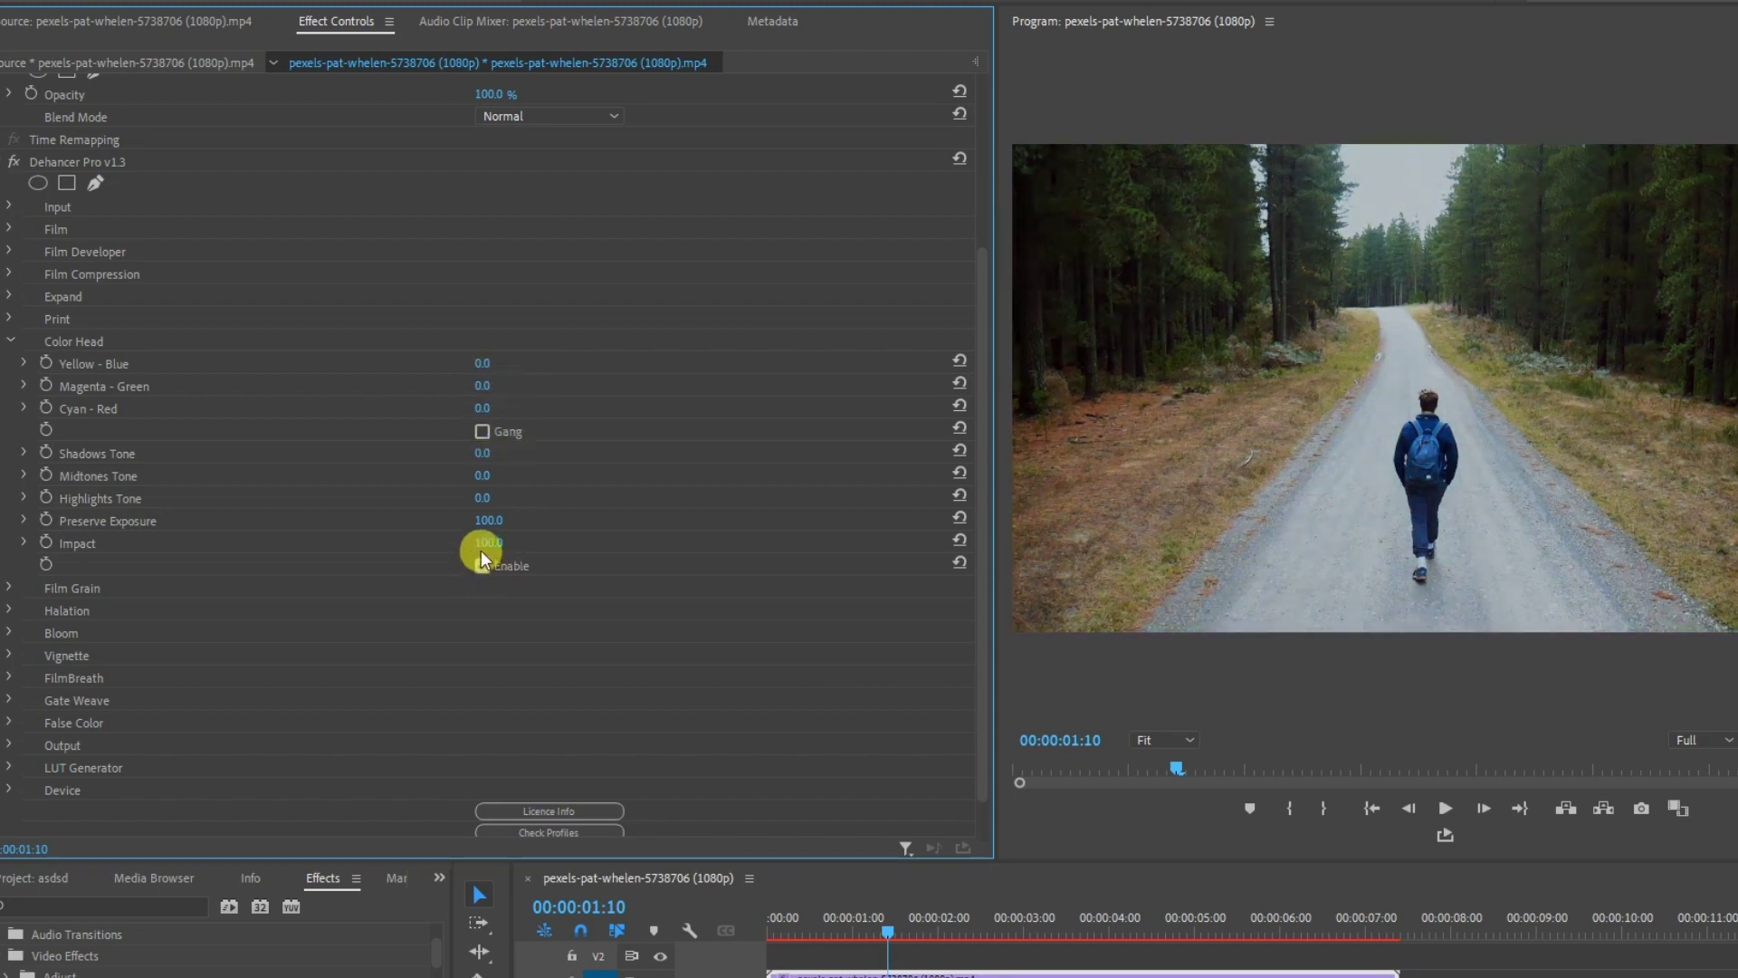
# Collapse Color Head, expand Film Grain and turn the grain off to compare.
pyautogui.click(12, 340)
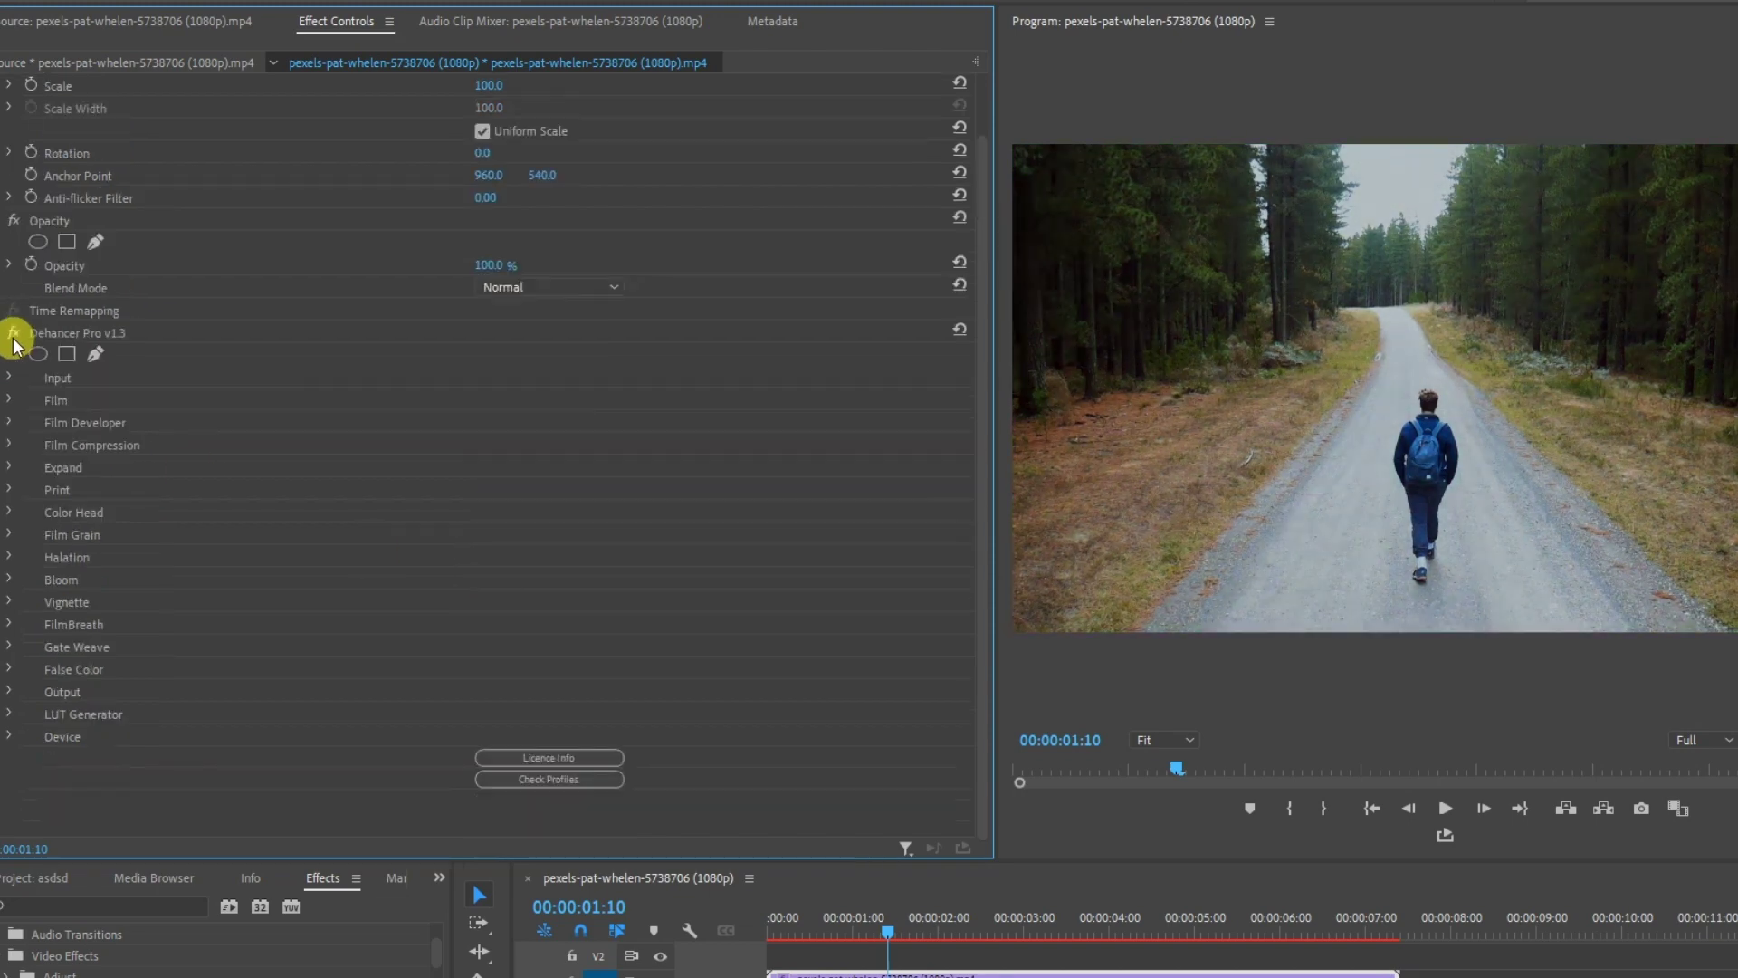
pyautogui.click(9, 534)
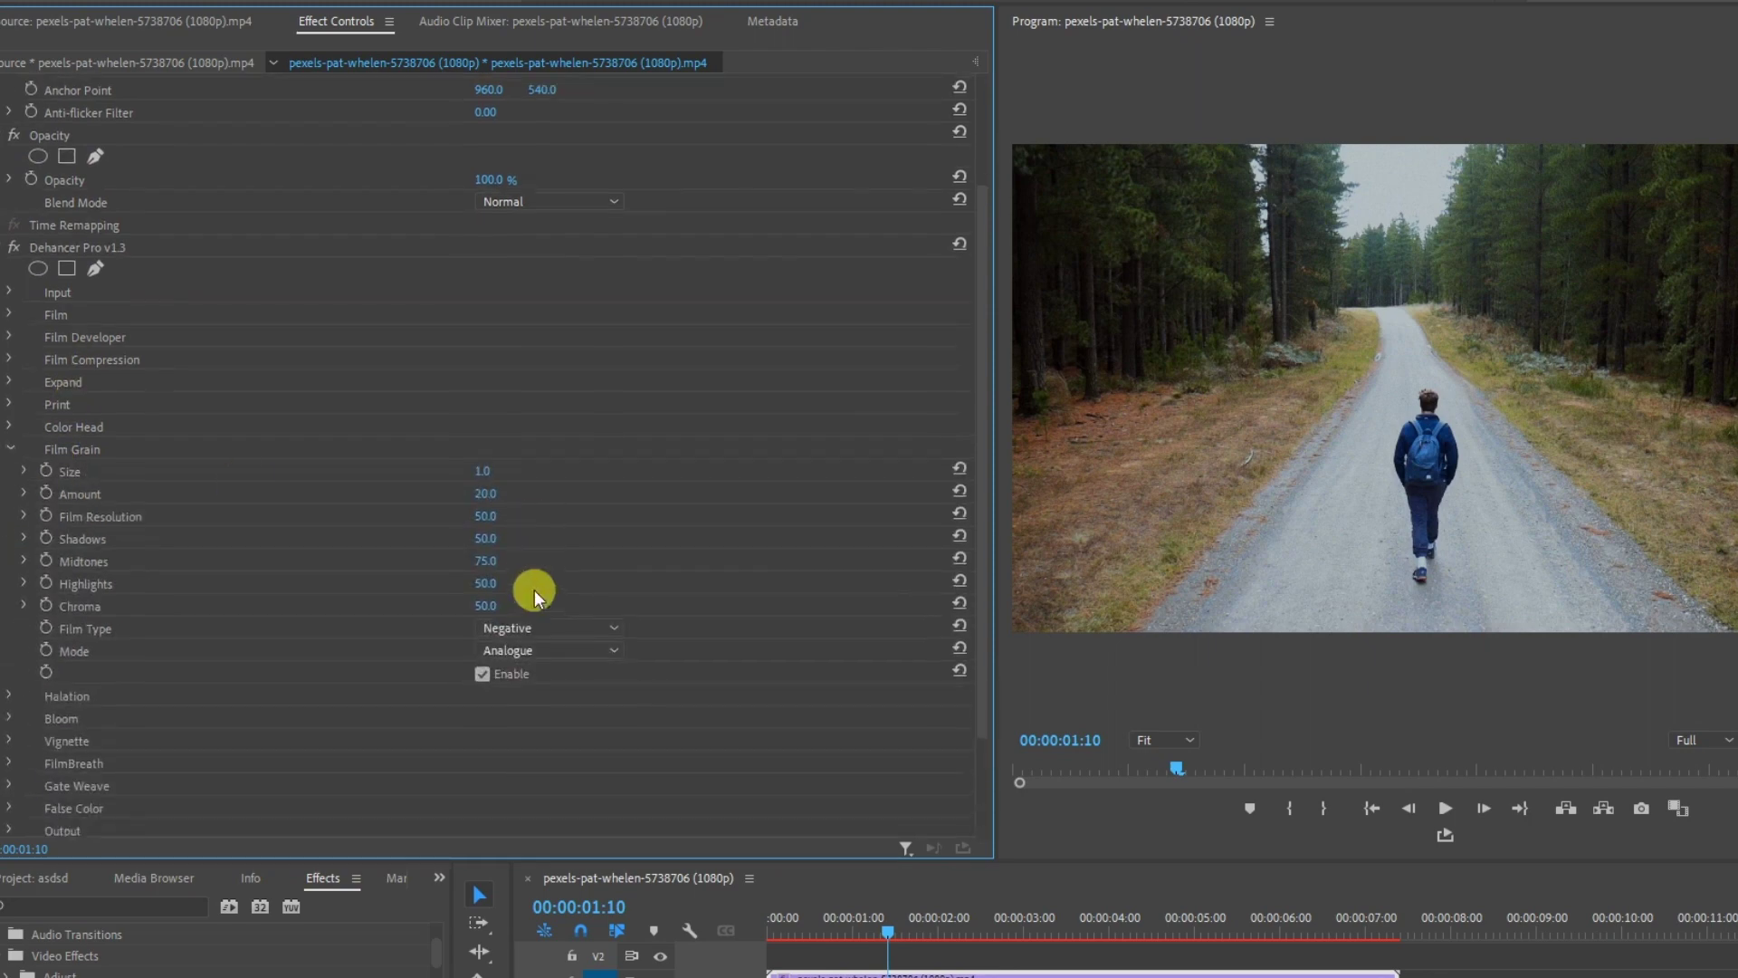
pyautogui.scroll(-2, 534, 589)
pyautogui.scroll(-1, 553, 597)
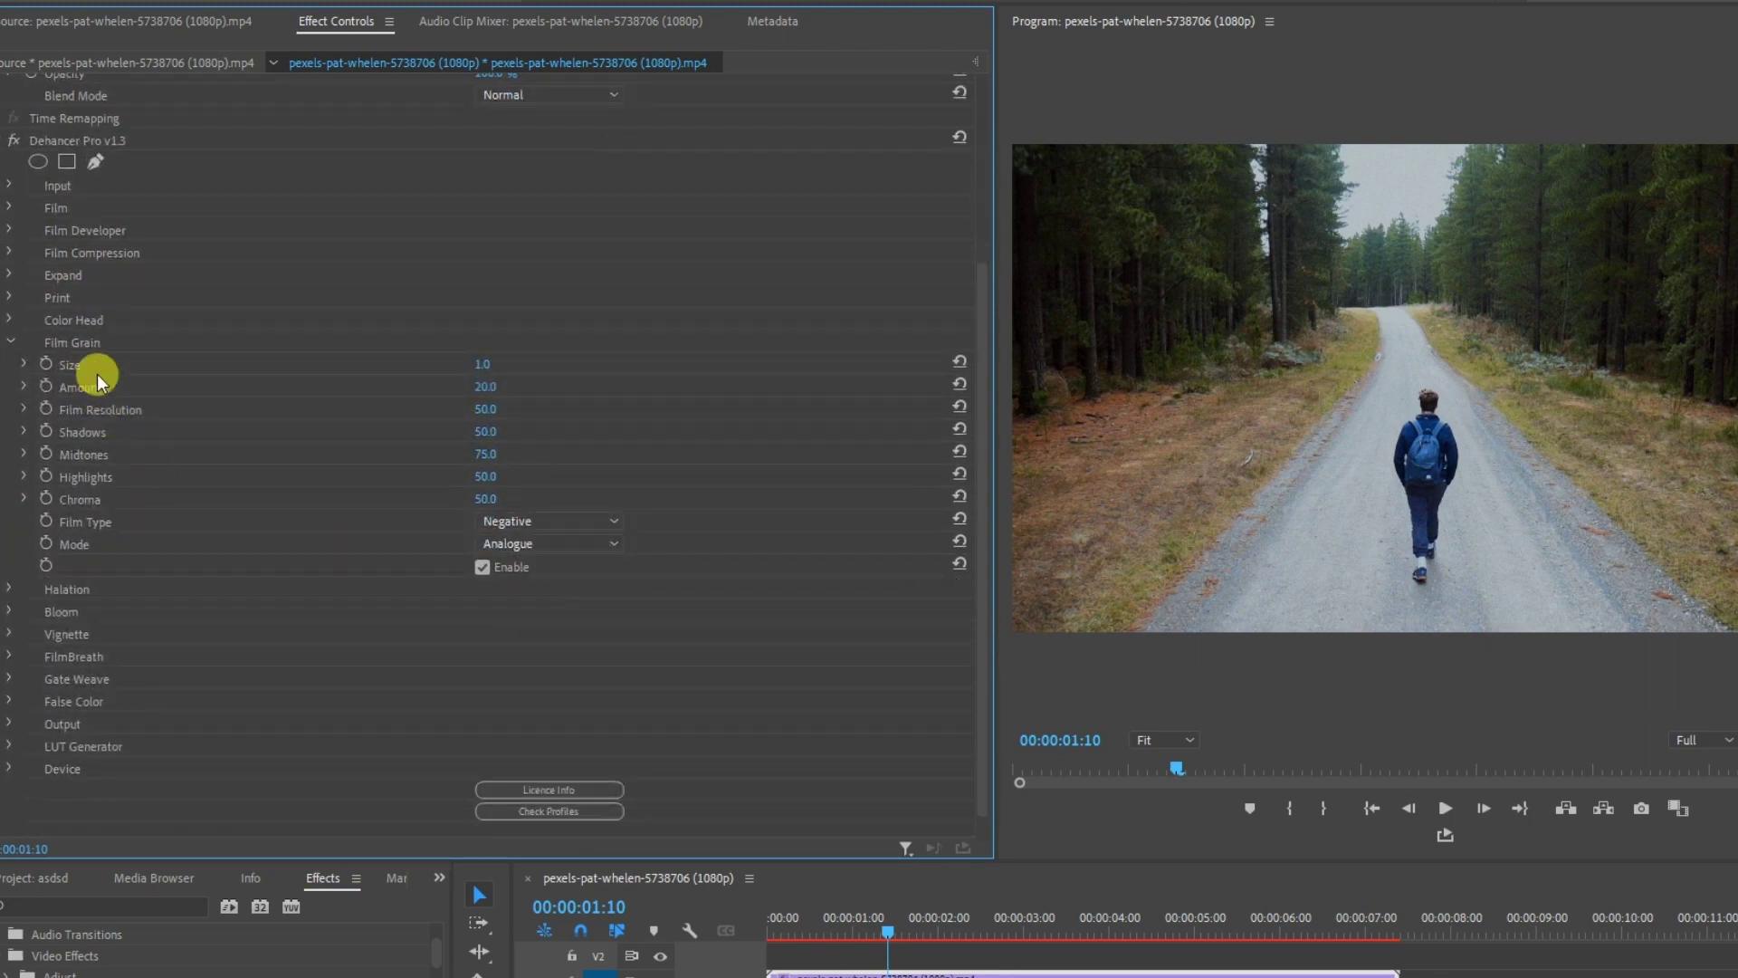
pyautogui.click(480, 568)
# Set the Program monitor zoom to 150% to inspect the grain.
pyautogui.click(1165, 741)
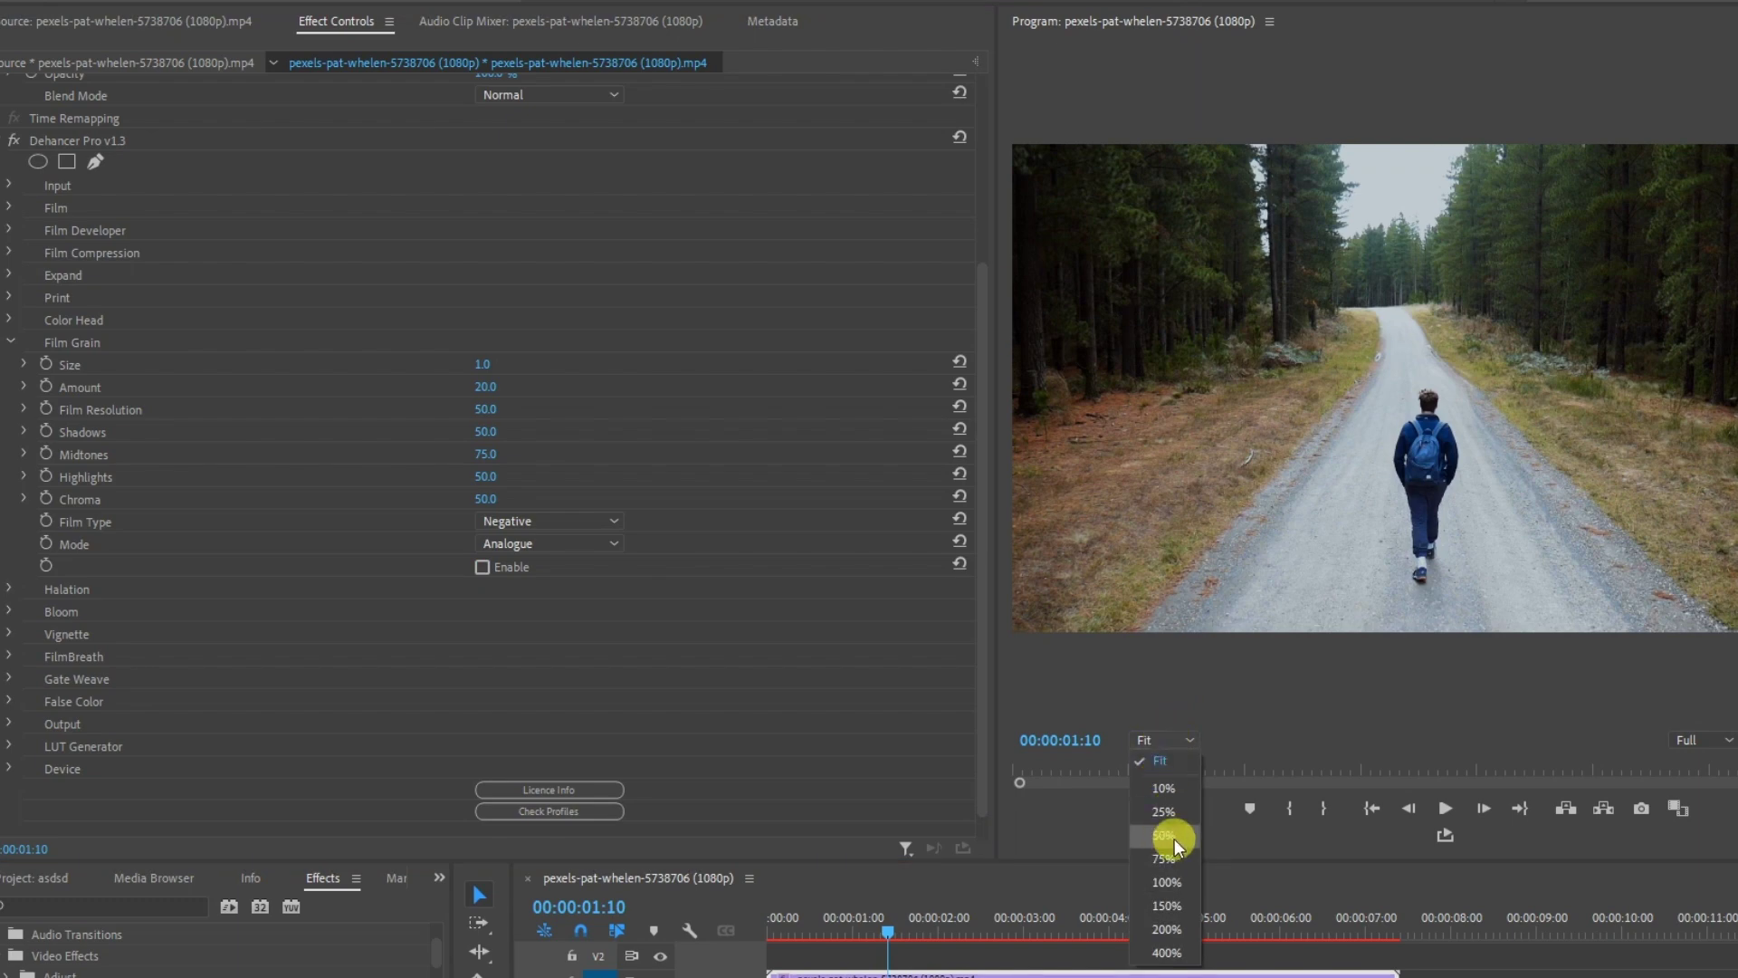
pyautogui.click(1175, 838)
pyautogui.click(1171, 741)
pyautogui.click(1175, 811)
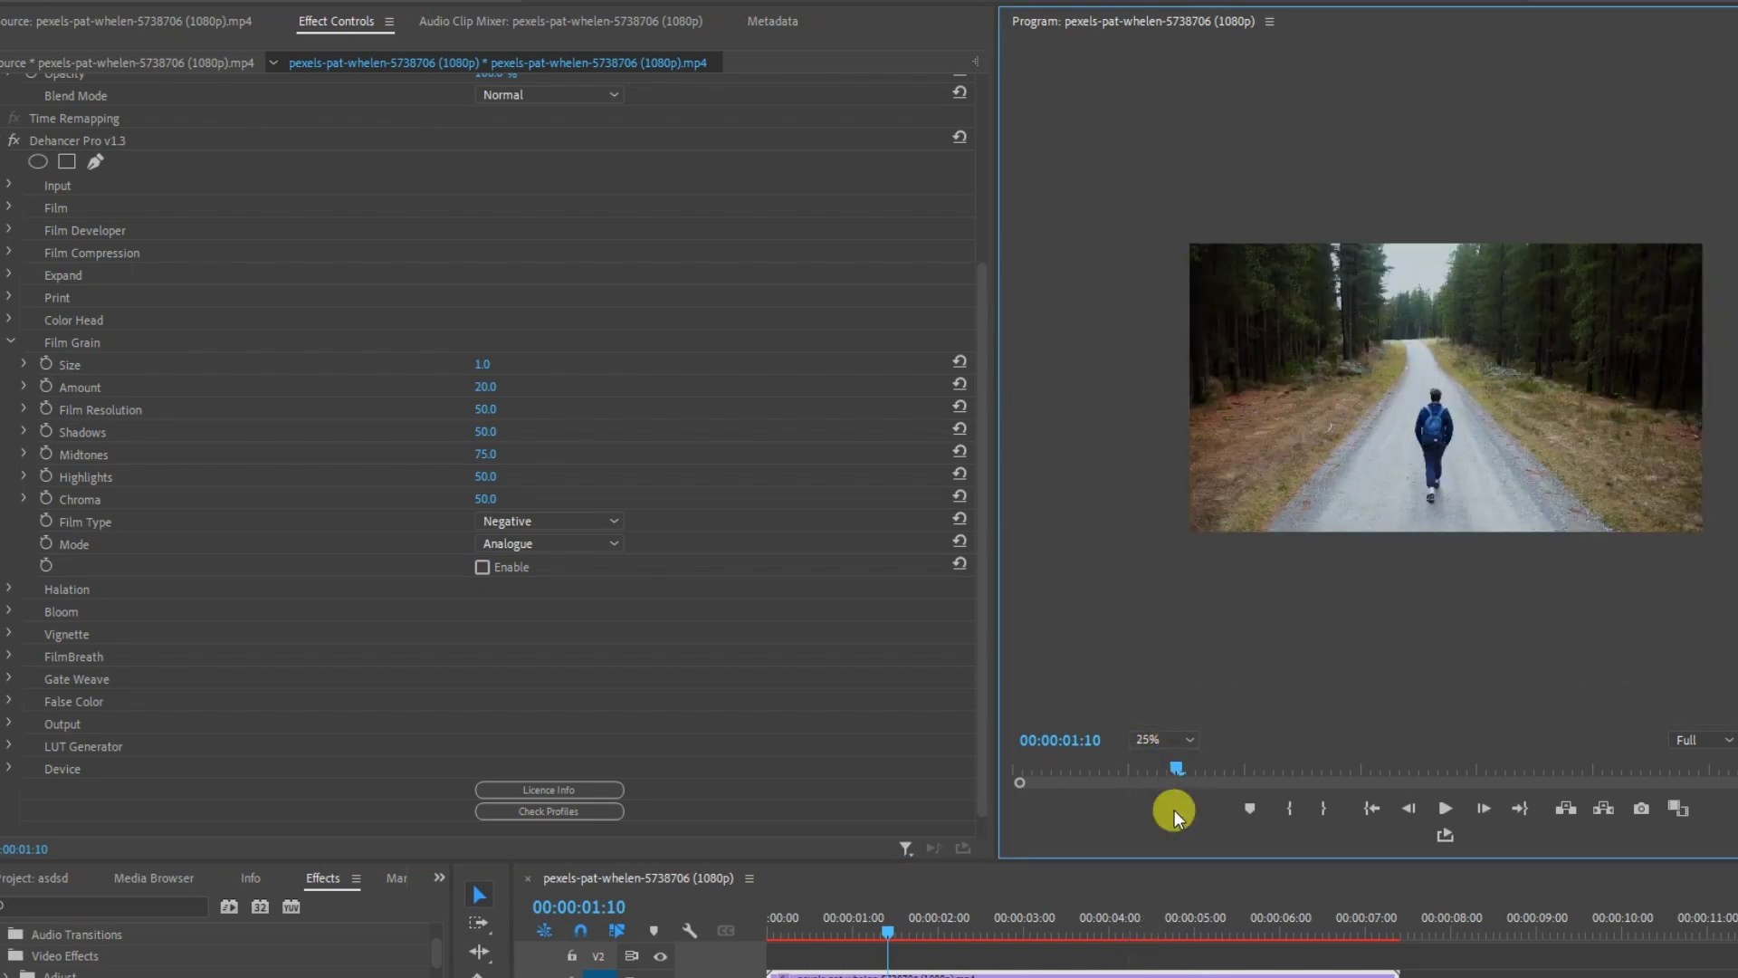
pyautogui.click(1171, 735)
pyautogui.click(1185, 892)
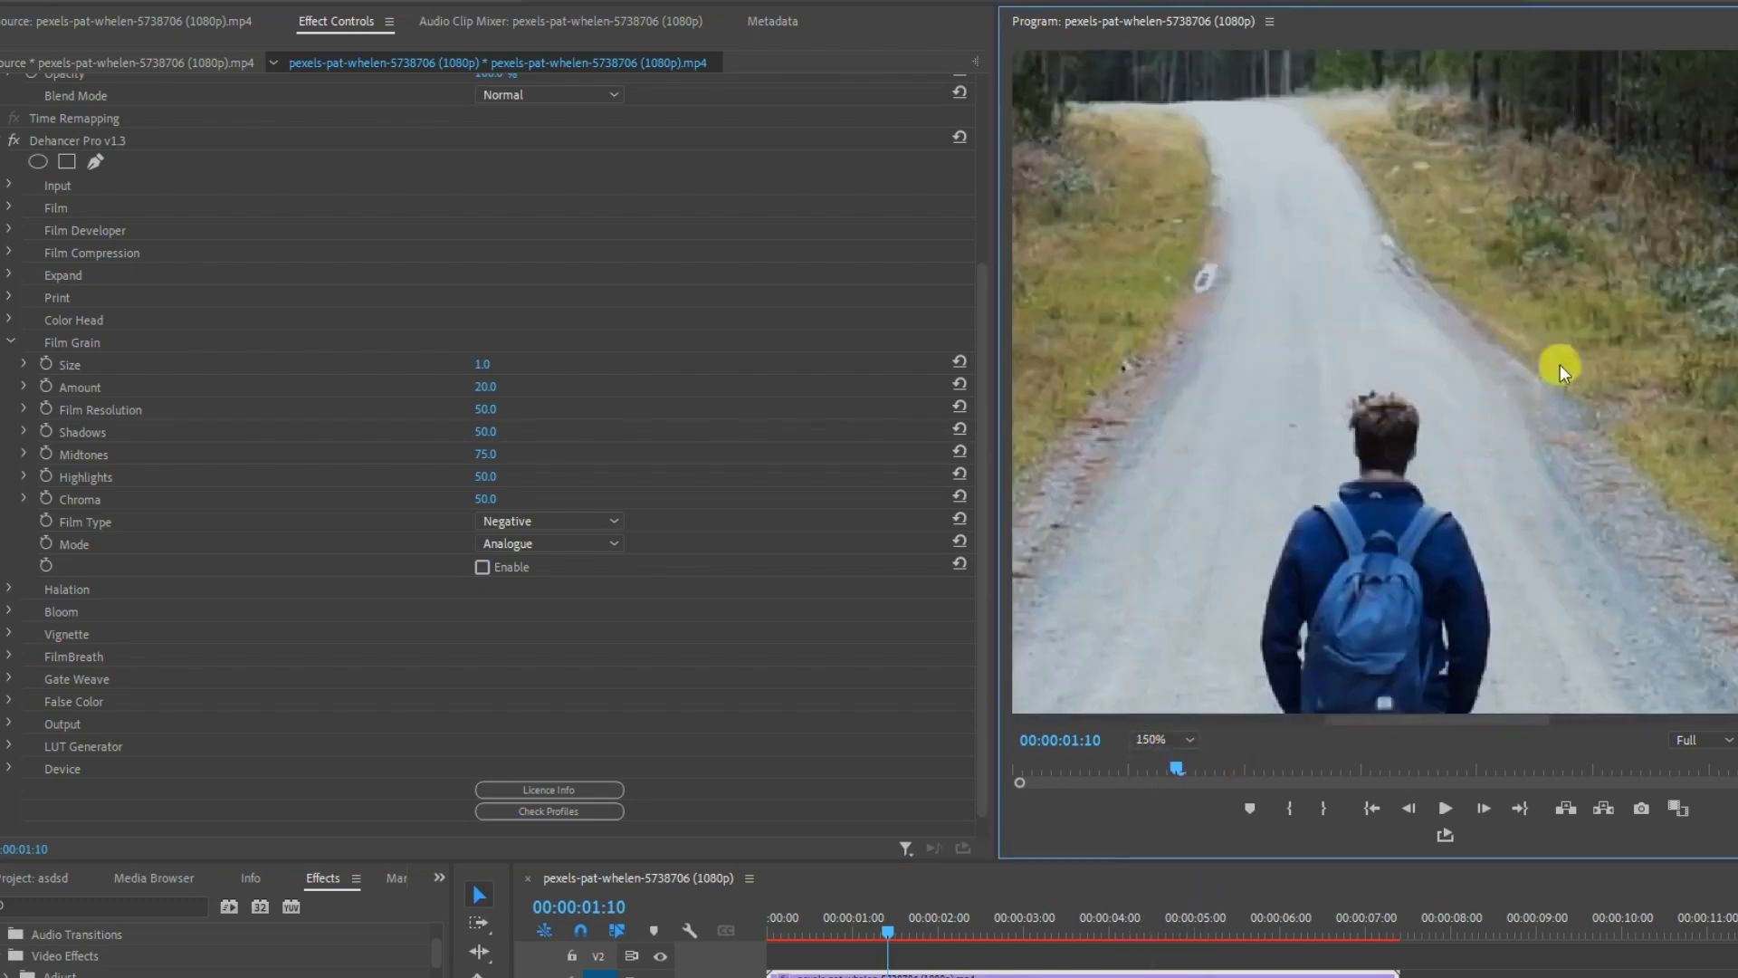
# Re-enable film grain, tweak its Size, set Amount to 2.0, and compare on versus off.
pyautogui.click(482, 567)
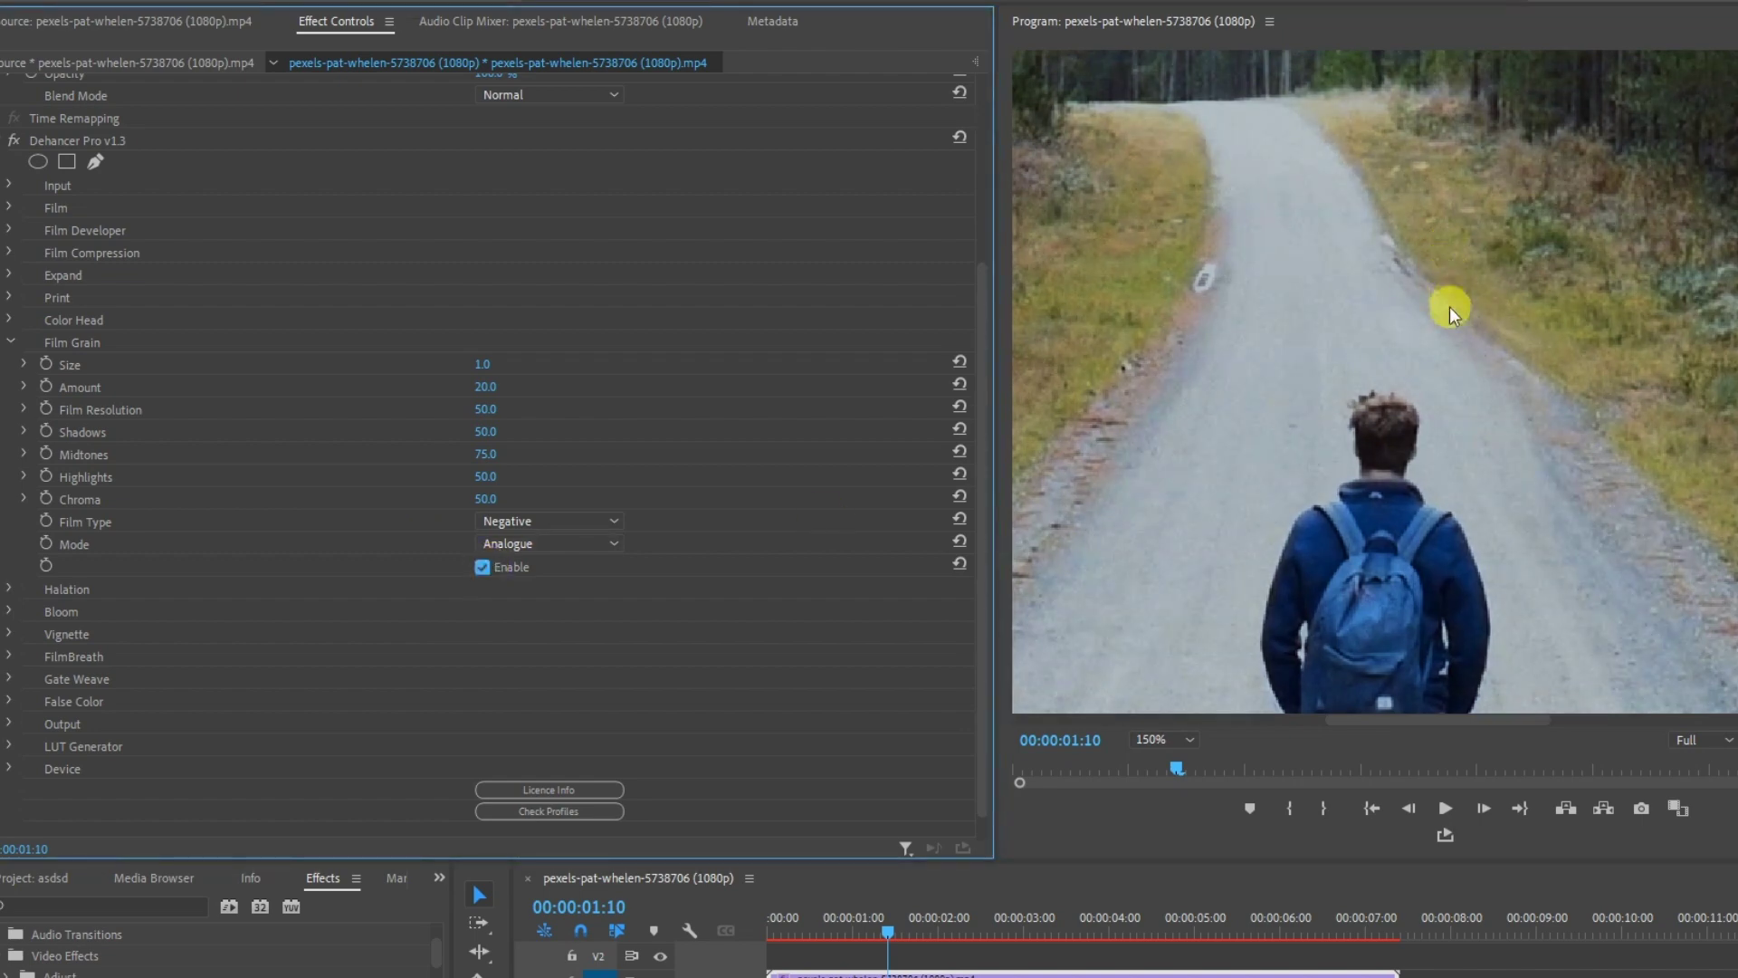
pyautogui.click(482, 567)
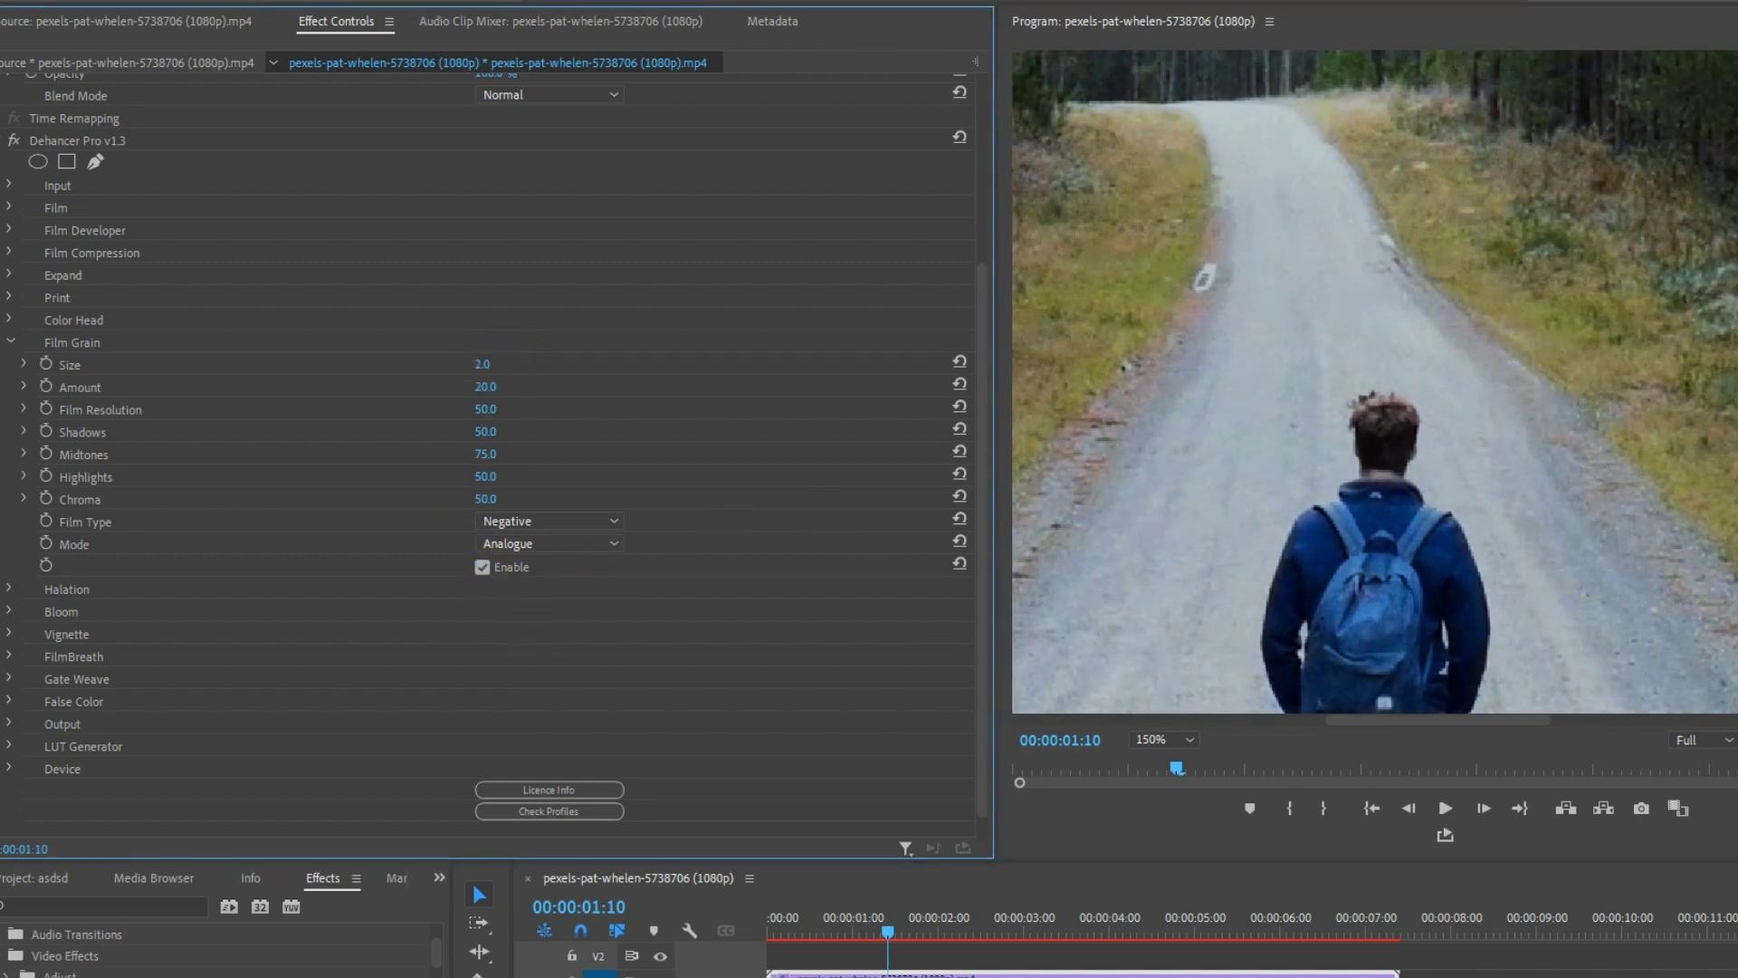
pyautogui.moveTo(489, 365)
pyautogui.mouseDown()
pyautogui.moveTo(516, 376)
pyautogui.moveTo(496, 357)
pyautogui.moveTo(489, 392)
pyautogui.moveTo(462, 331)
pyautogui.mouseUp()
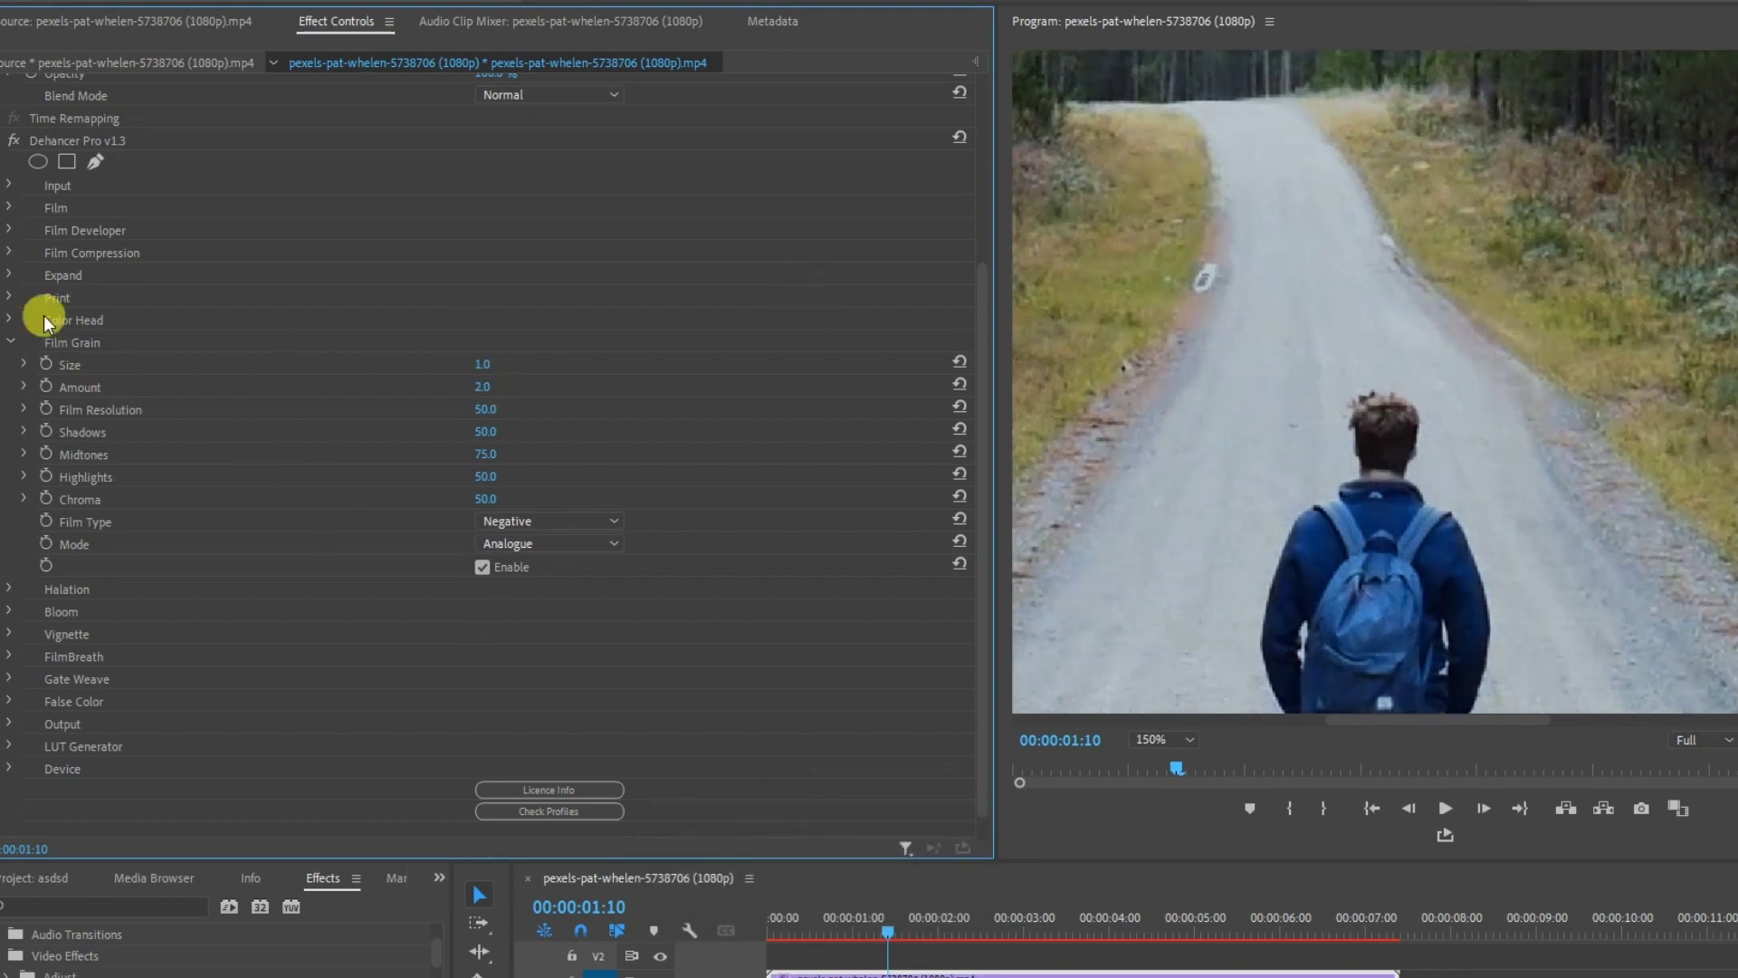
pyautogui.click(481, 568)
pyautogui.click(481, 568)
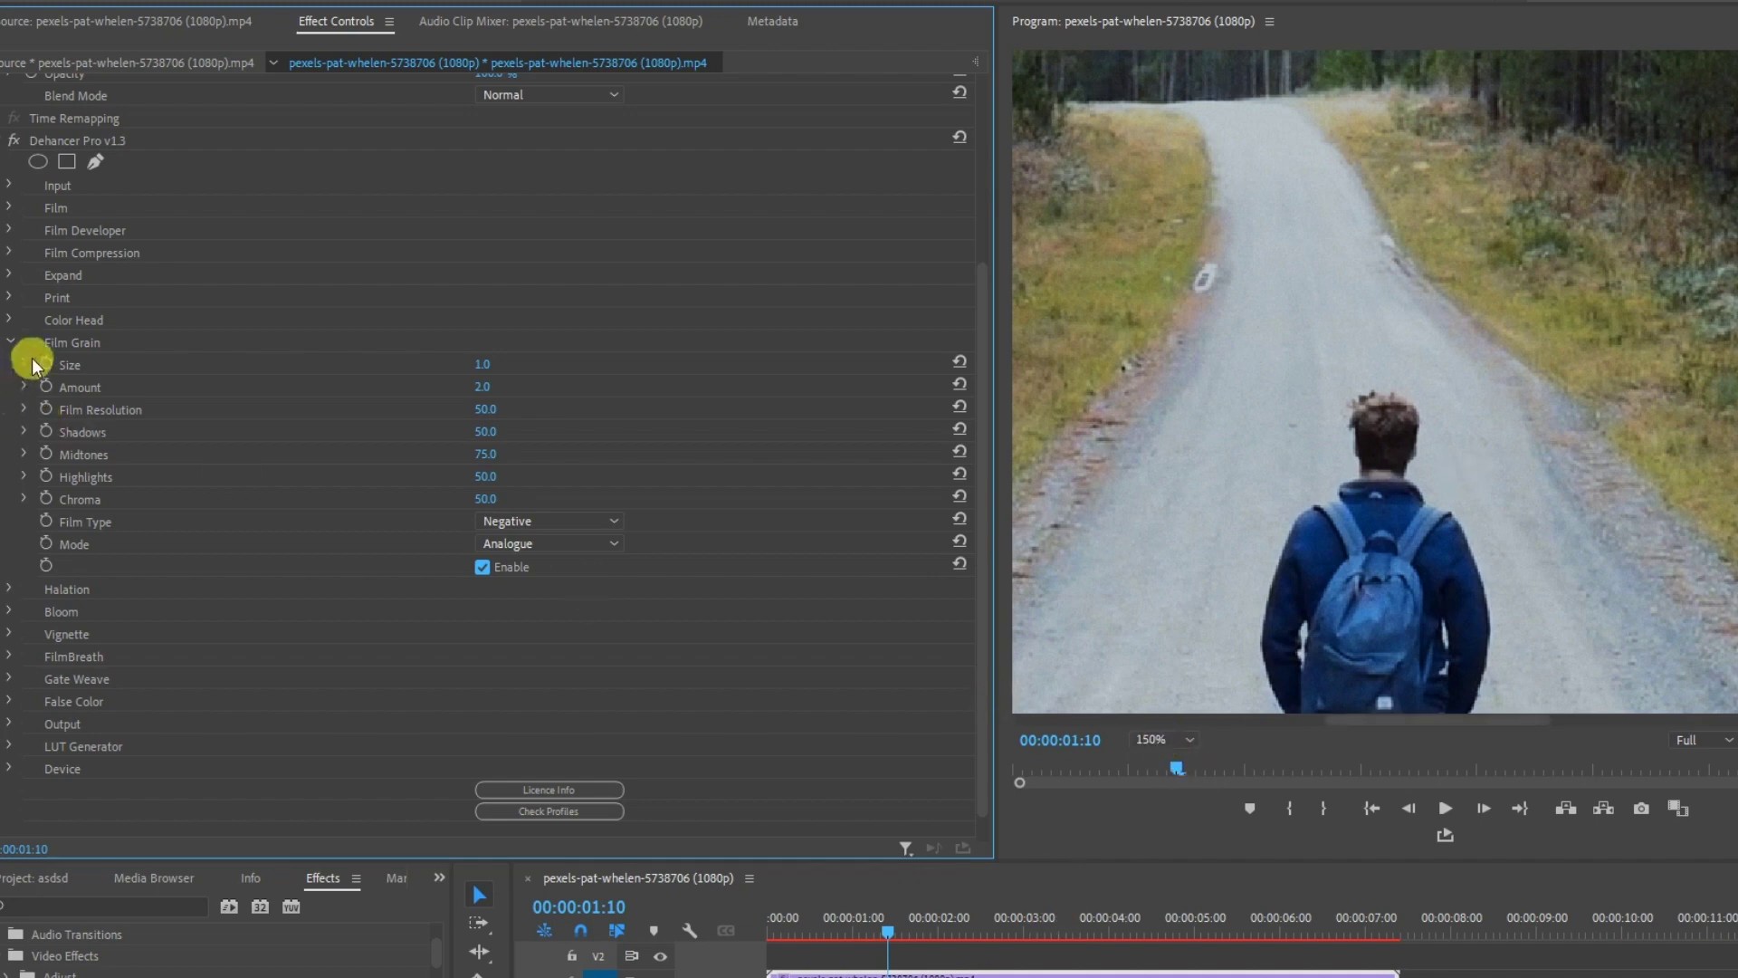
pyautogui.click(11, 344)
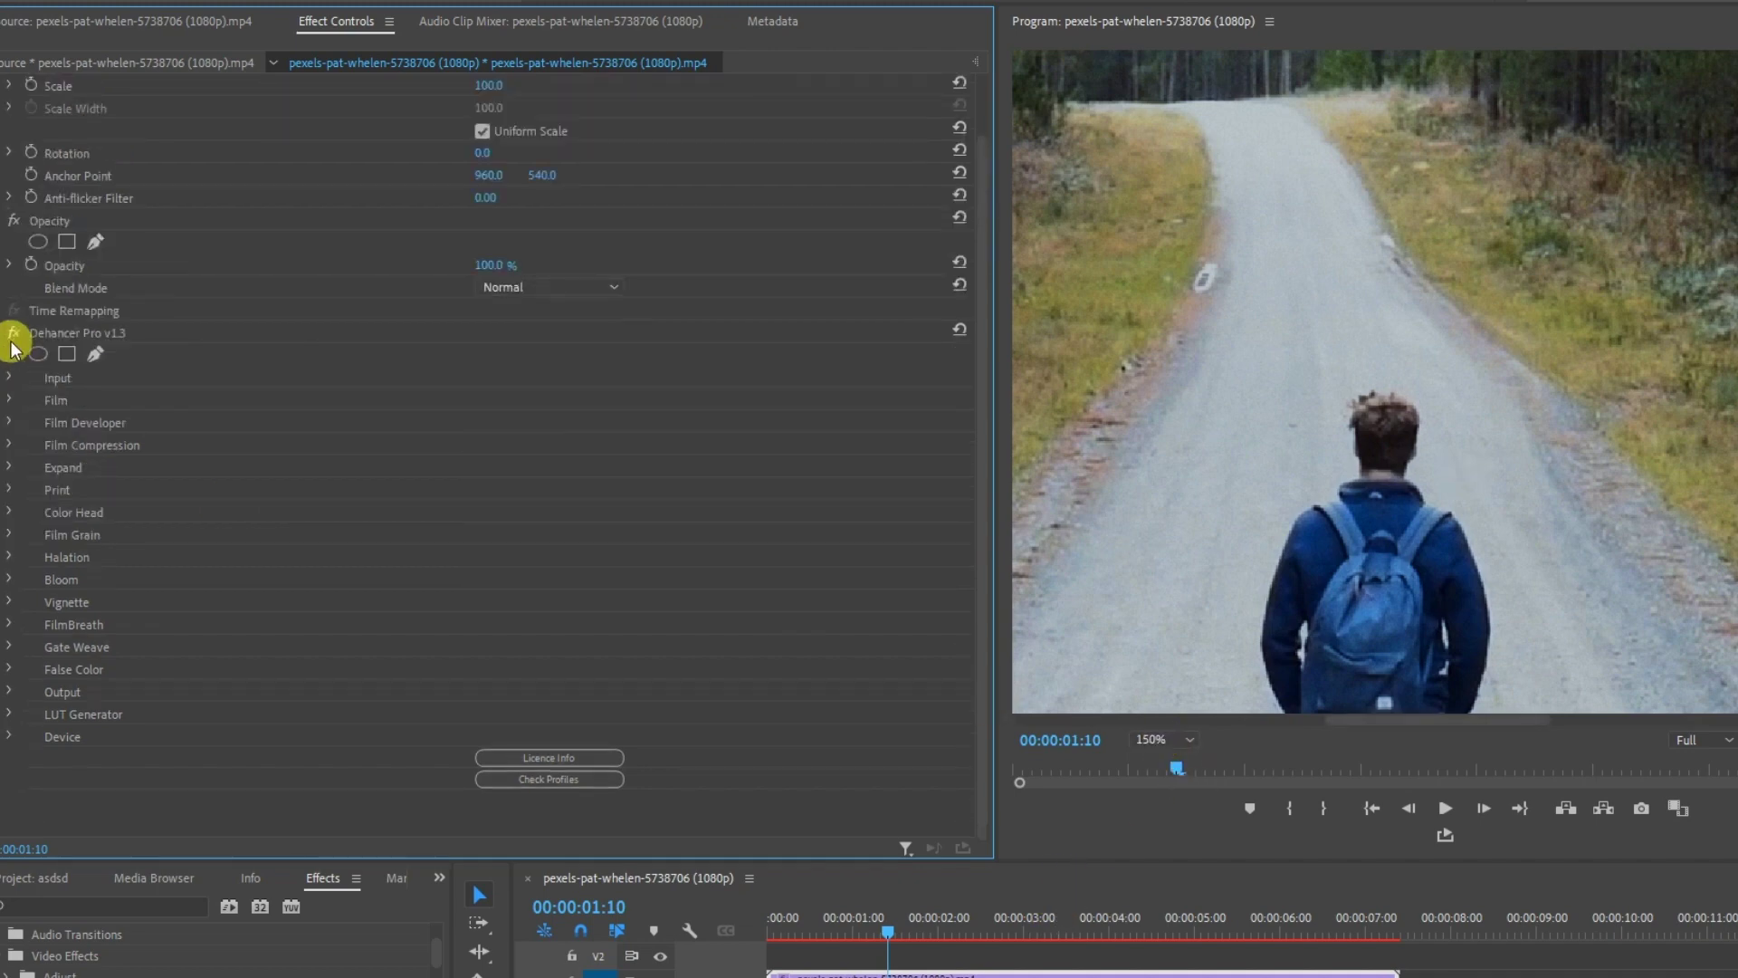
# Lower the halation Background Gain to 28.0 and Impact to 54.0.
pyautogui.click(12, 557)
pyautogui.scroll(-5, 642, 606)
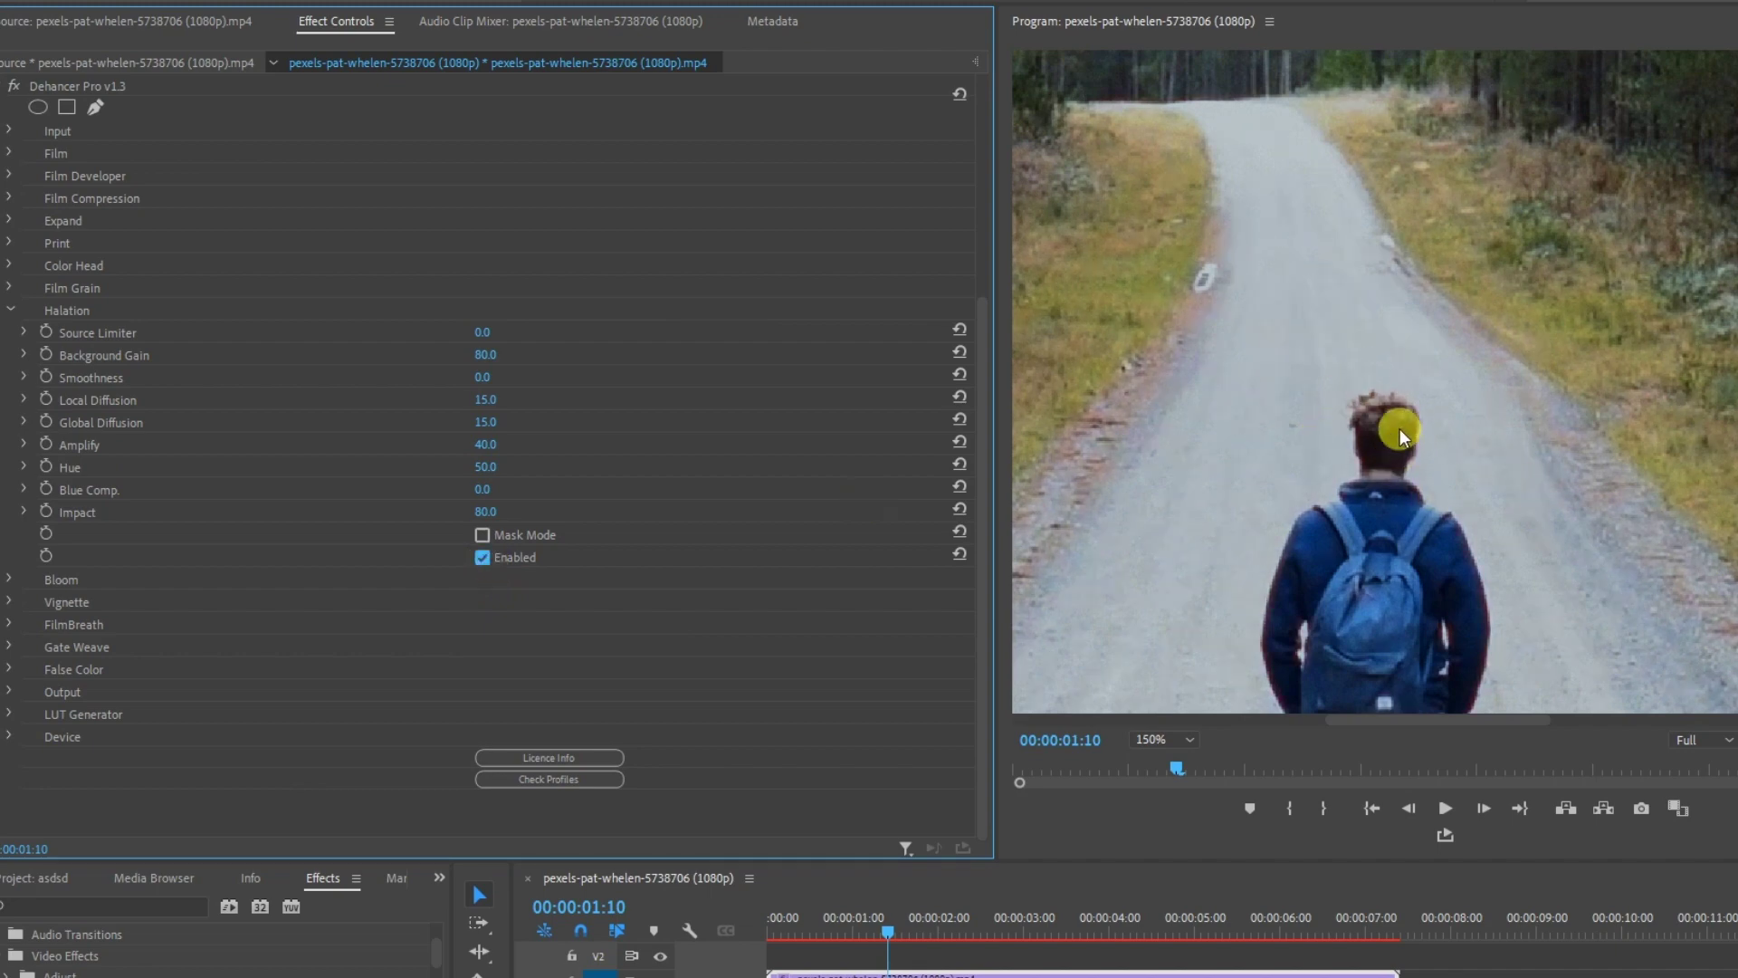
pyautogui.moveTo(1497, 725); pyautogui.dragTo(1460, 718)
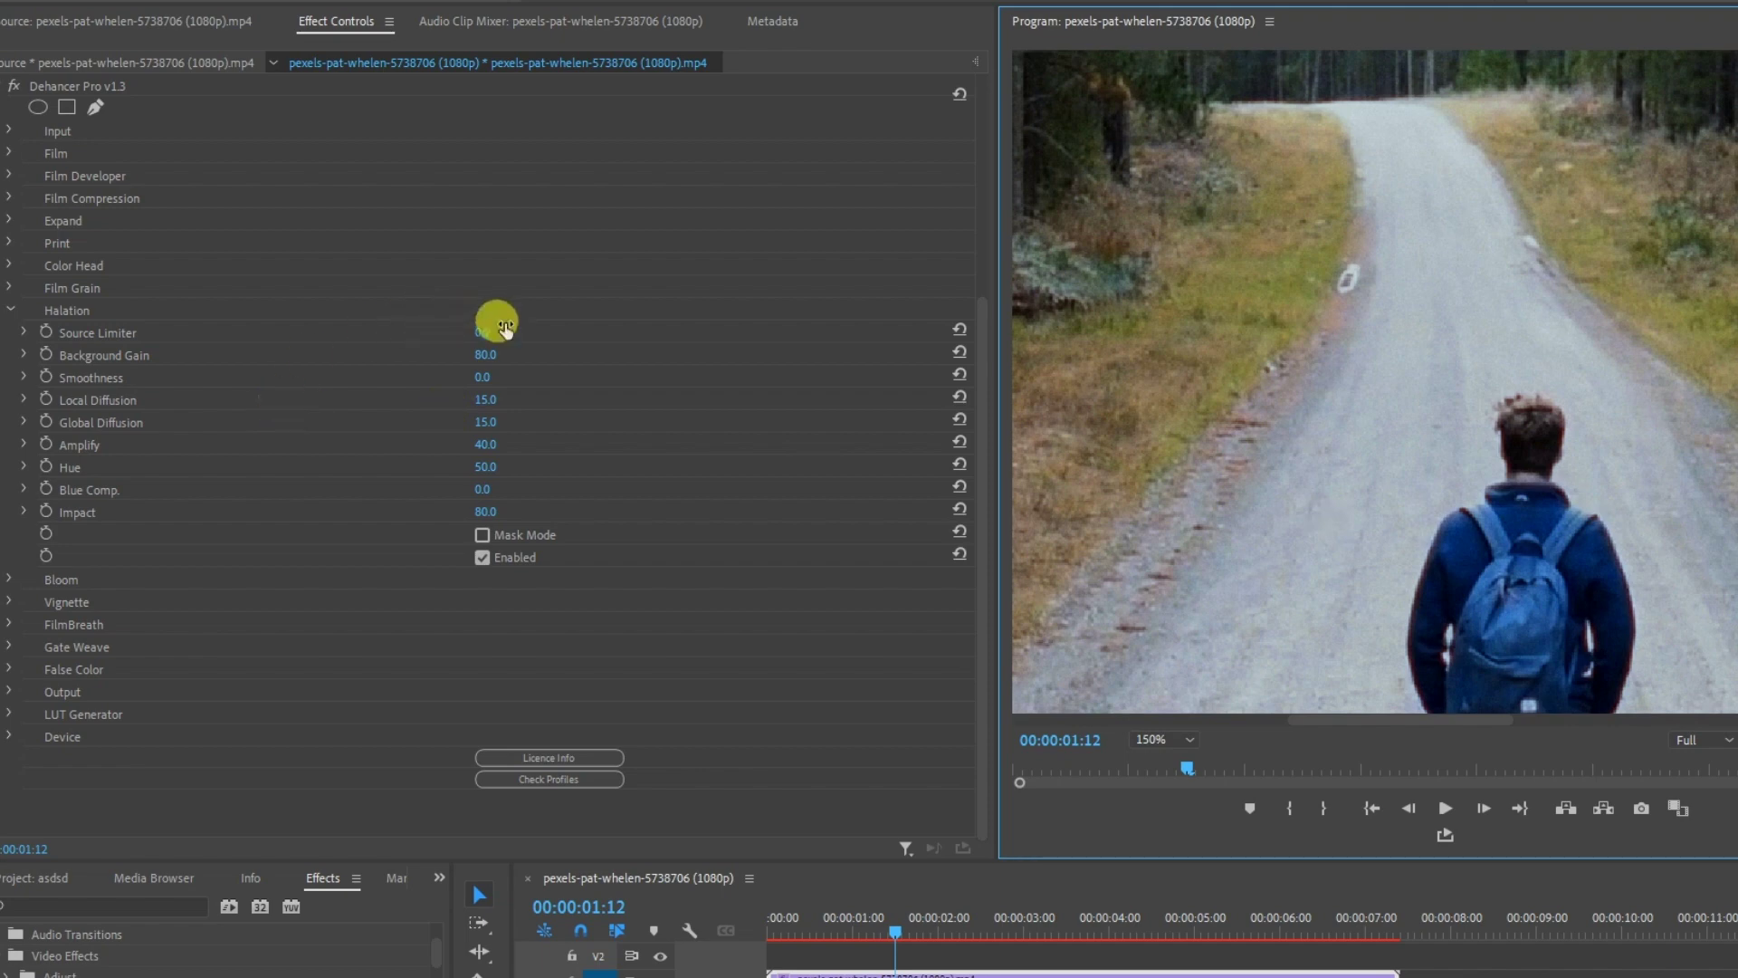
pyautogui.press('Left')
pyautogui.moveTo(485, 354); pyautogui.dragTo(452, 354)
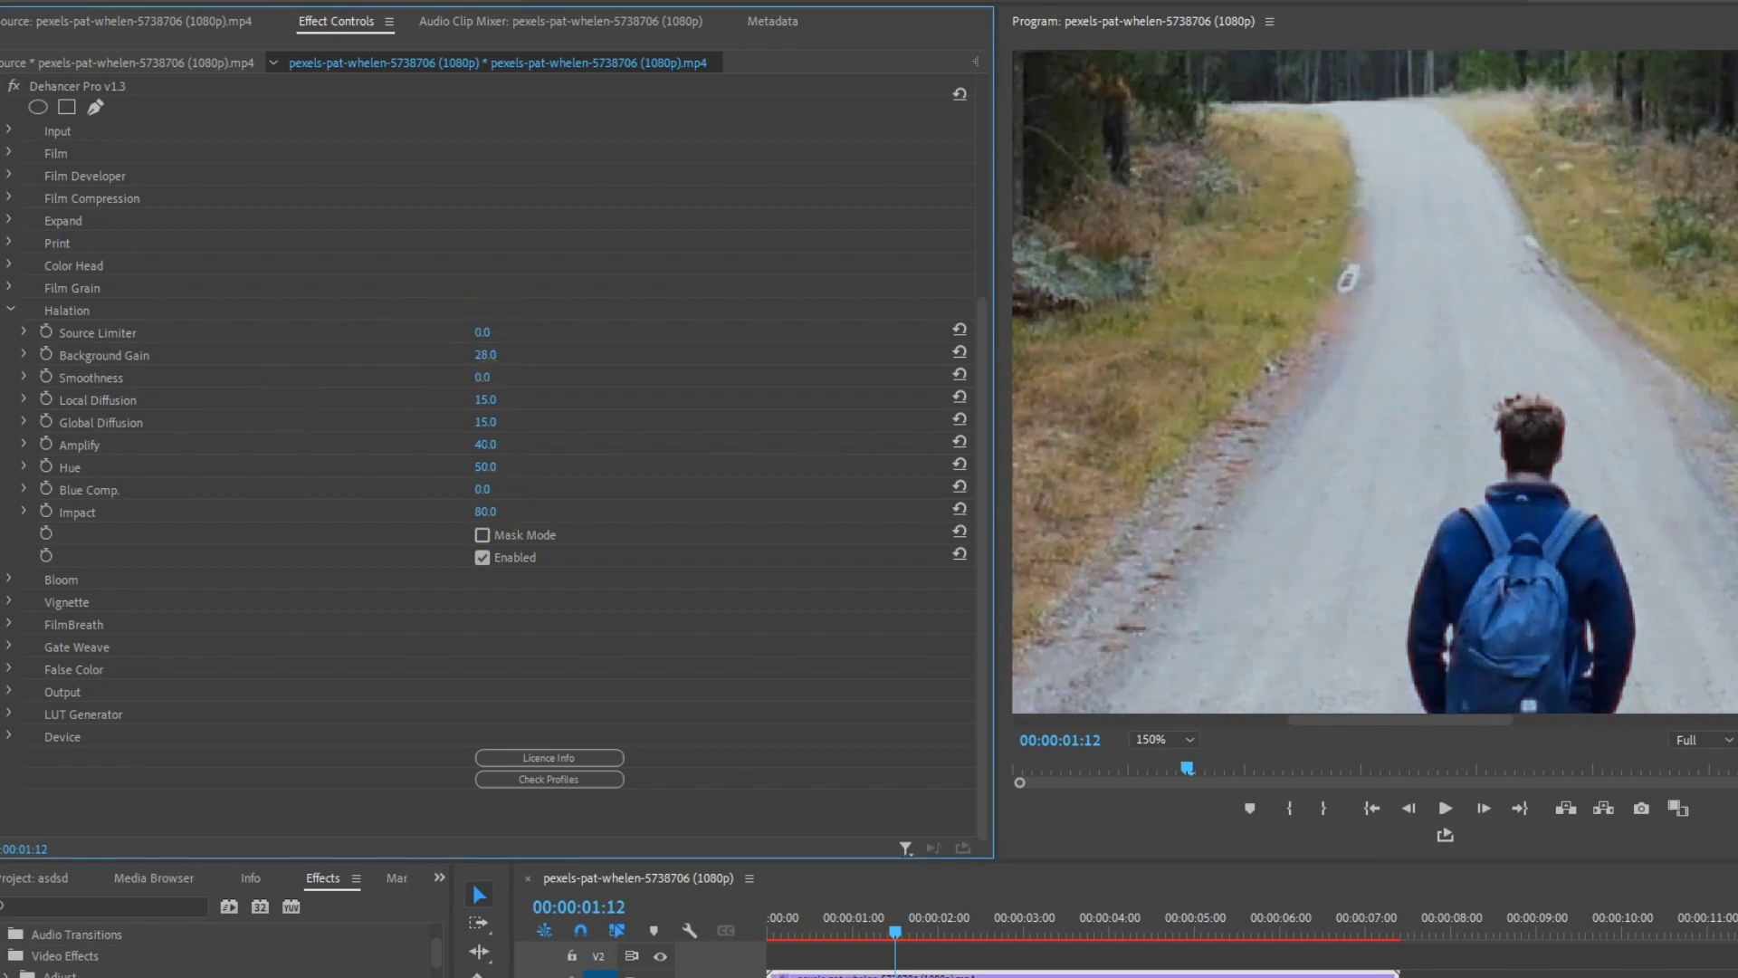
pyautogui.moveTo(485, 511); pyautogui.dragTo(461, 511)
pyautogui.click(11, 311)
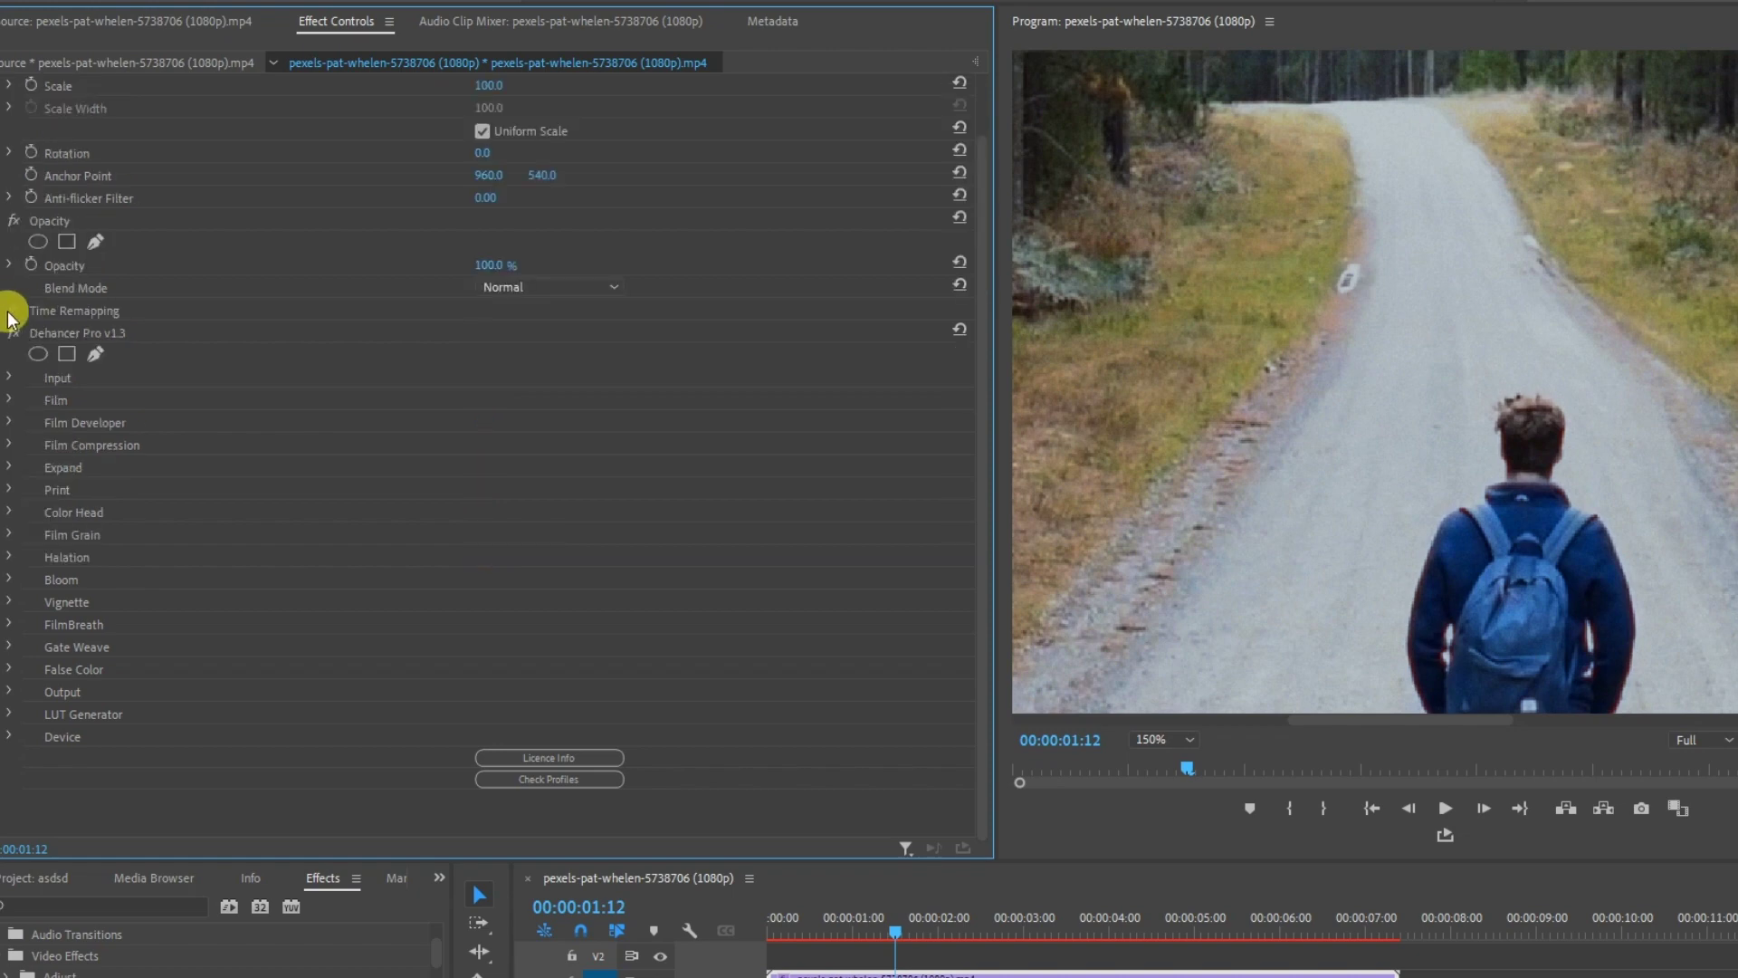
# Return the preview zoom to Fit and switch the Bloom effect off.
pyautogui.click(11, 570)
pyautogui.scroll(-2, 651, 487)
pyautogui.scroll(-1, 652, 486)
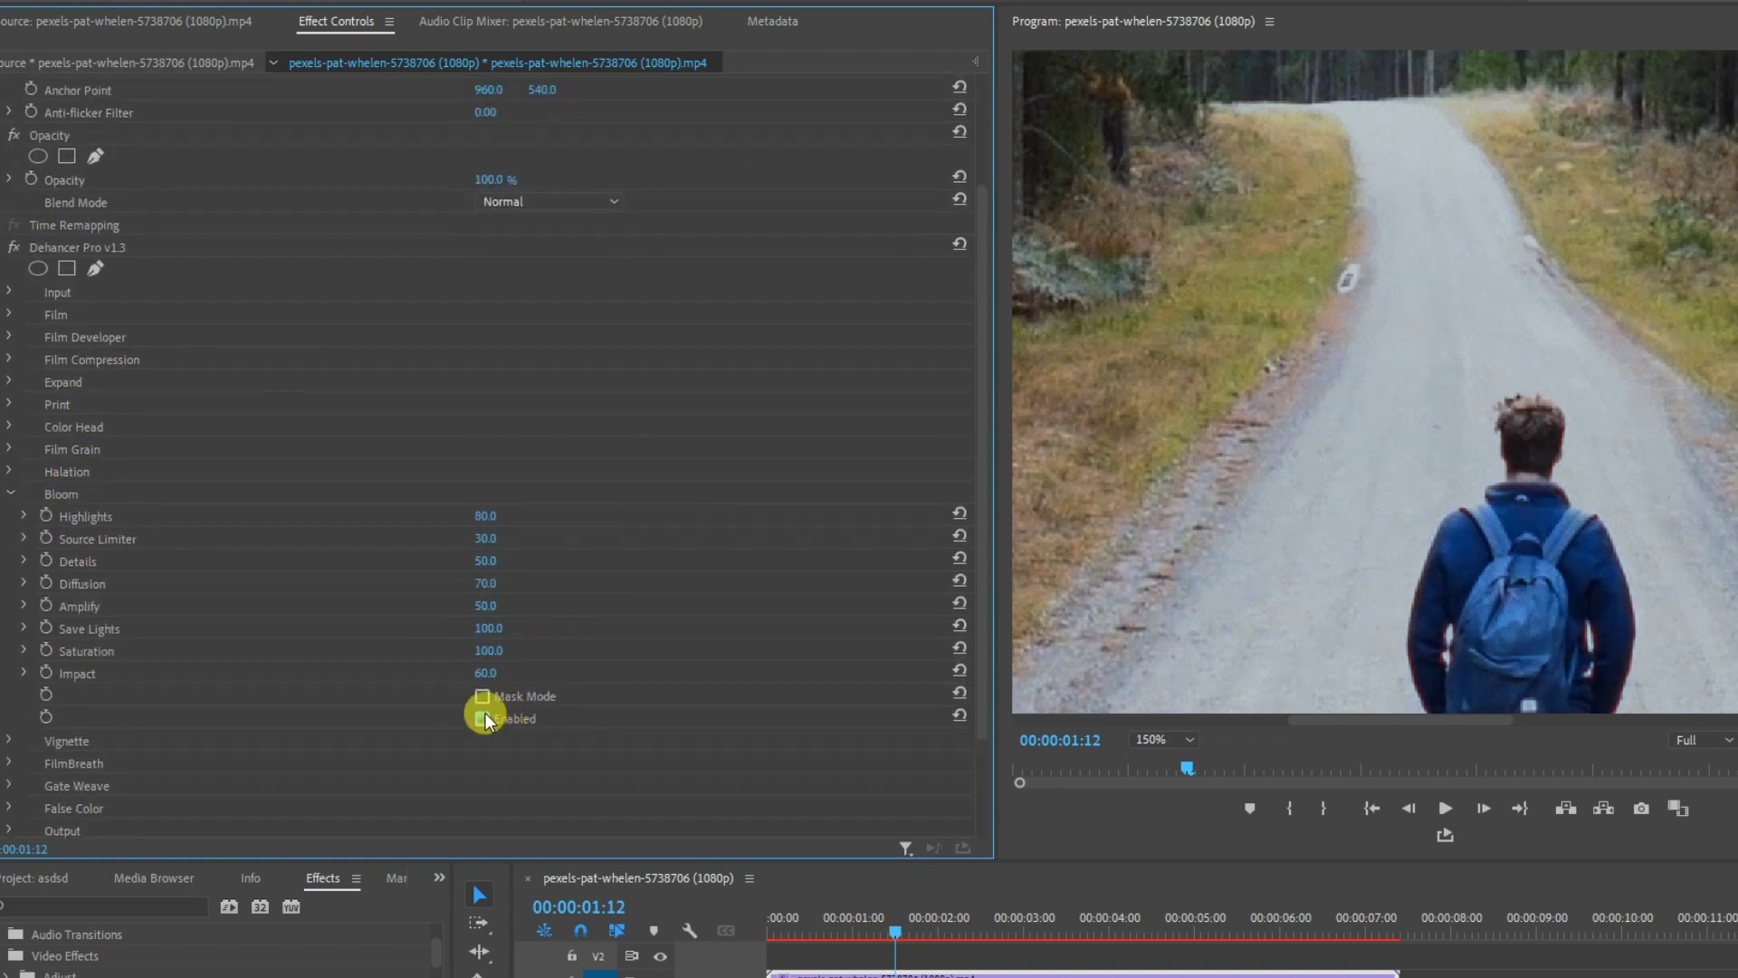
pyautogui.scroll(-3, 615, 574)
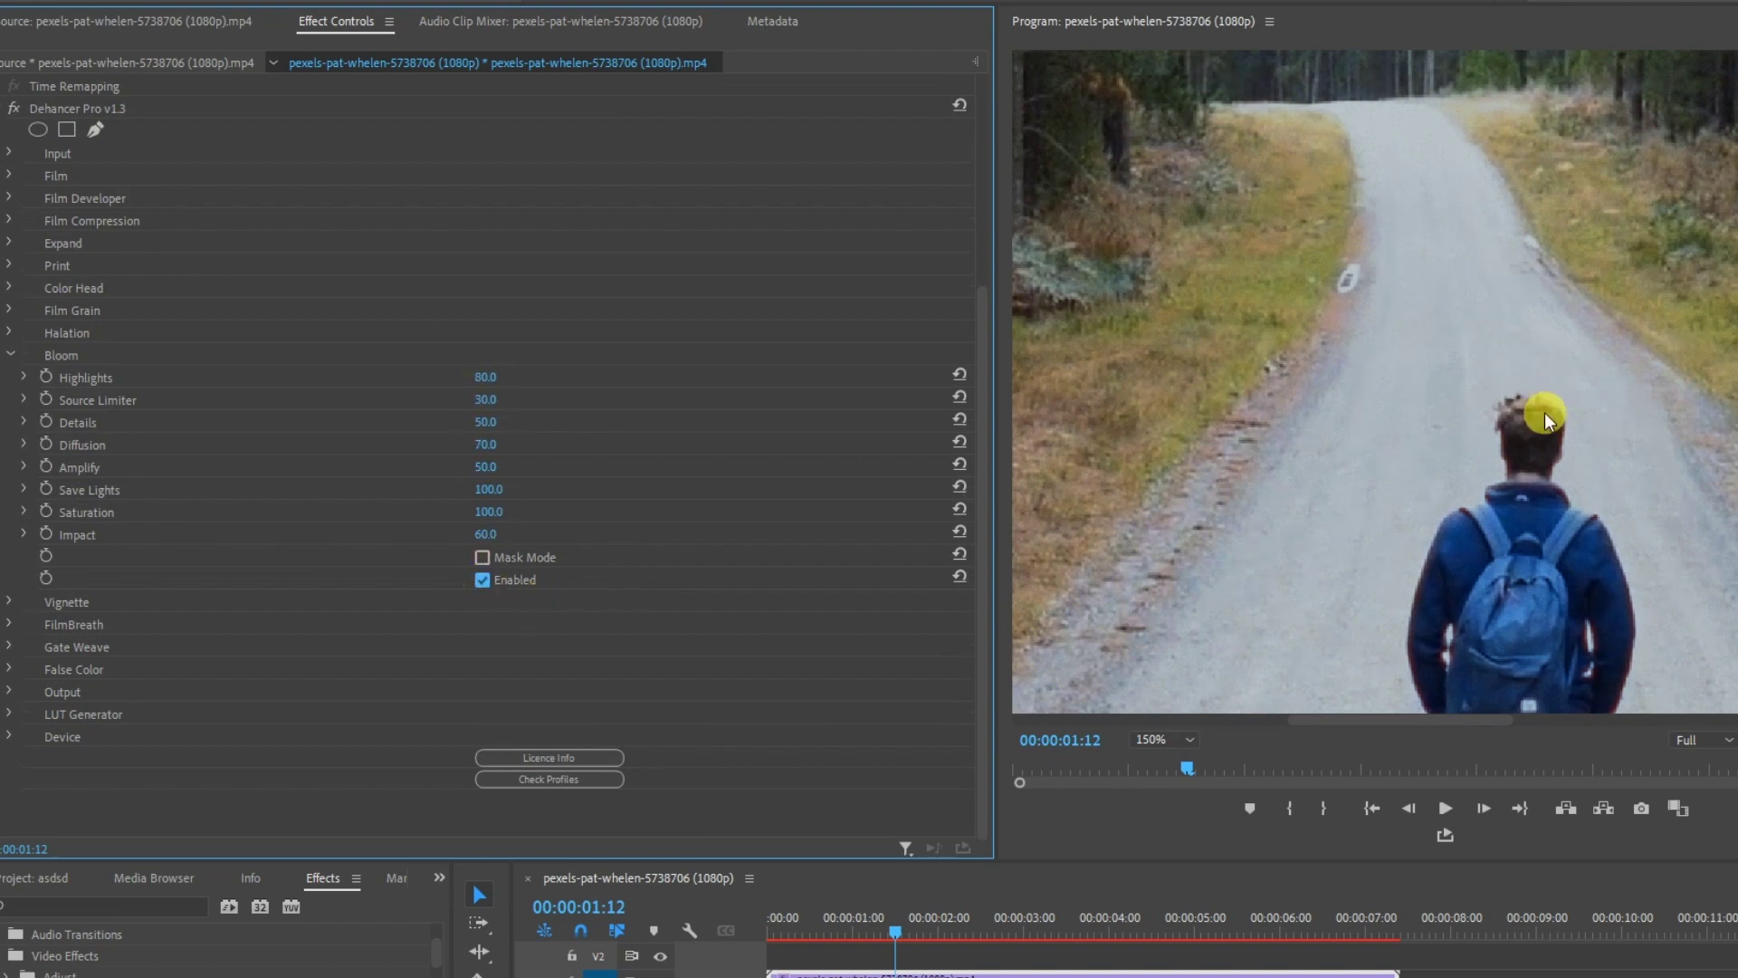
pyautogui.click(1161, 747)
pyautogui.click(1161, 753)
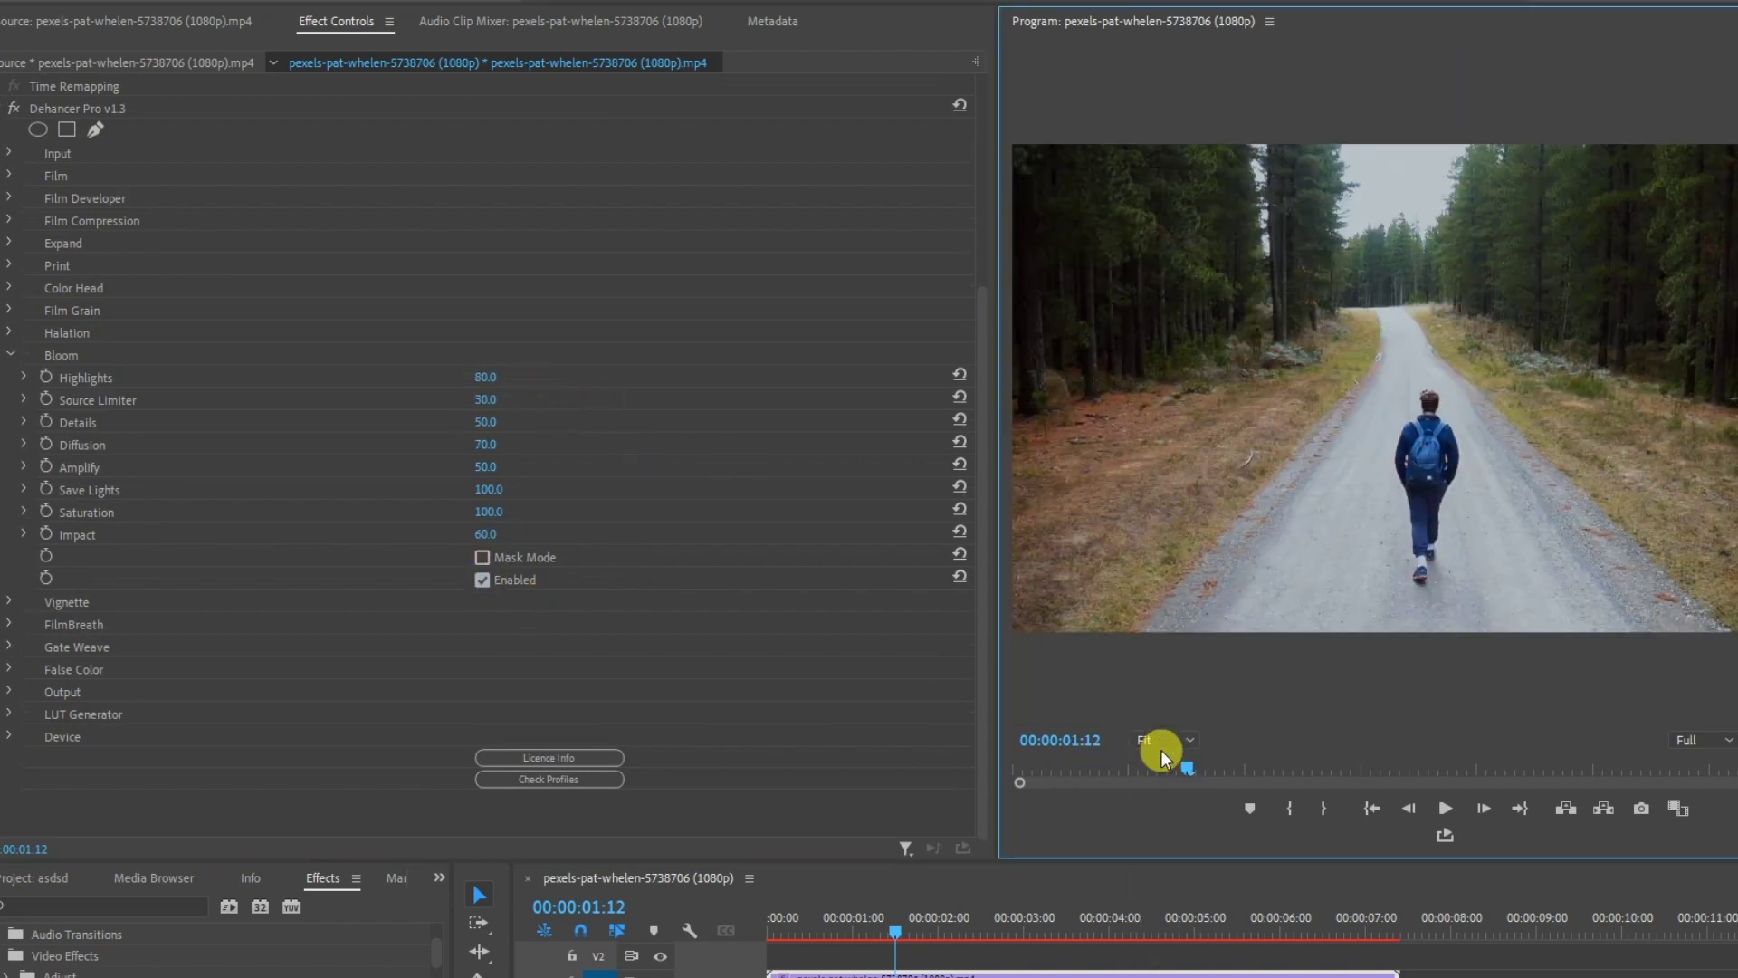
pyautogui.click(483, 580)
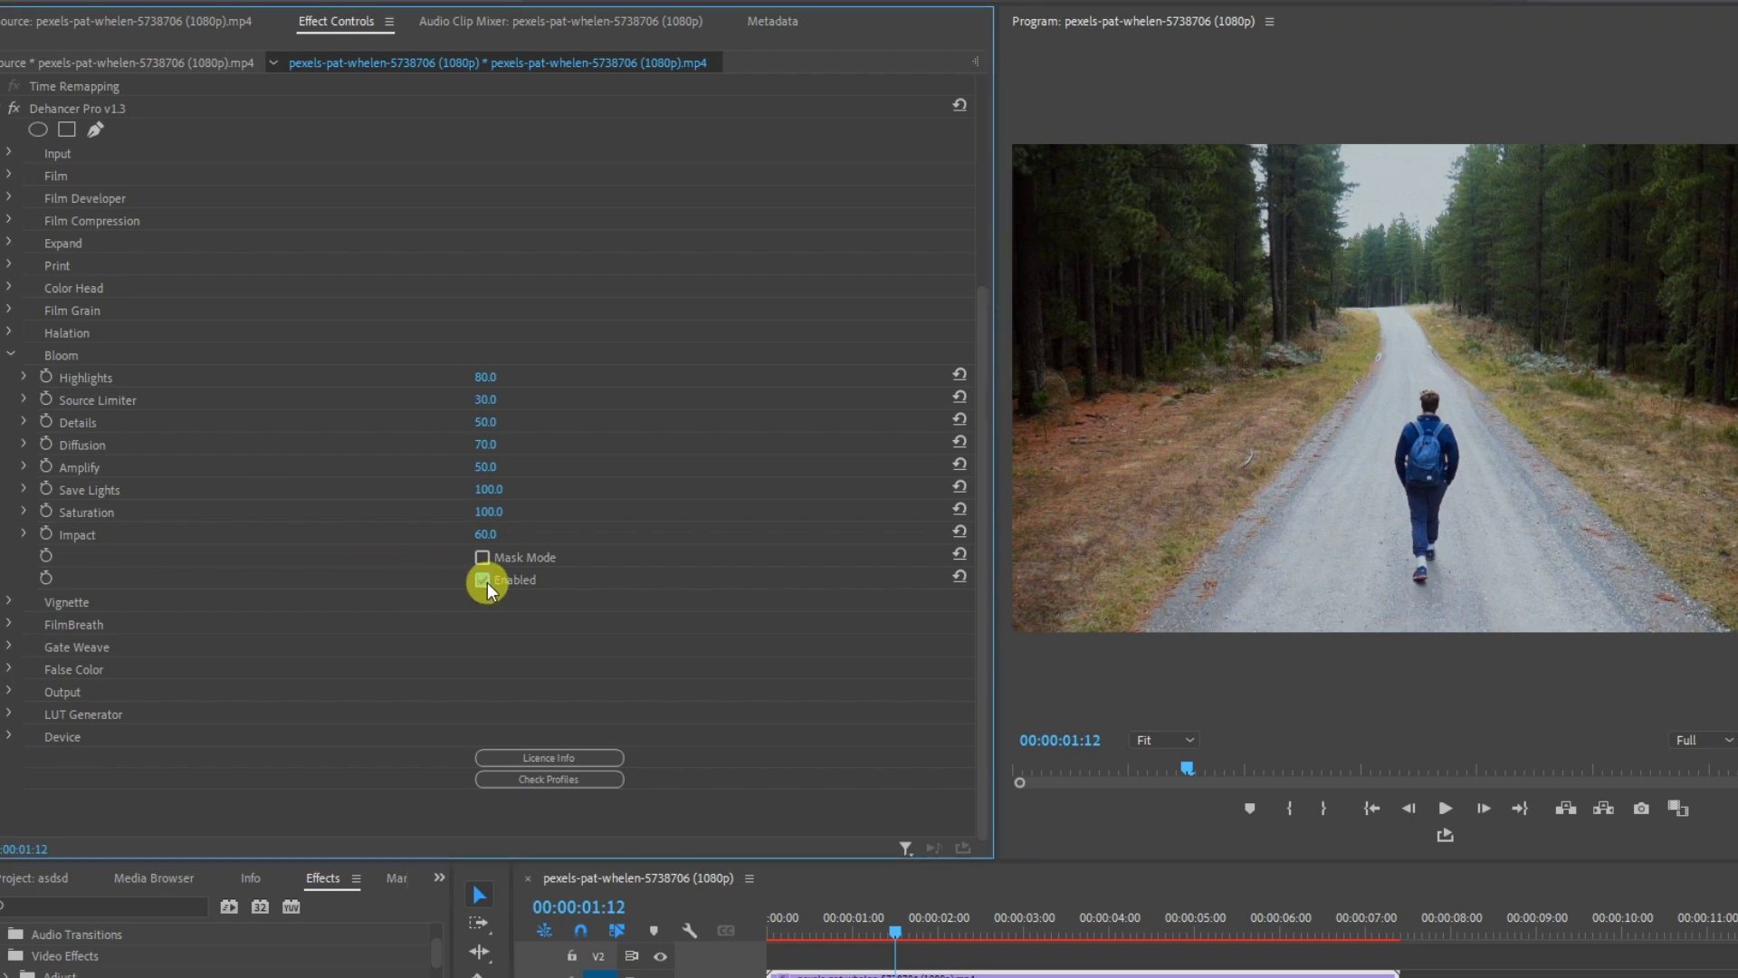
pyautogui.click(13, 357)
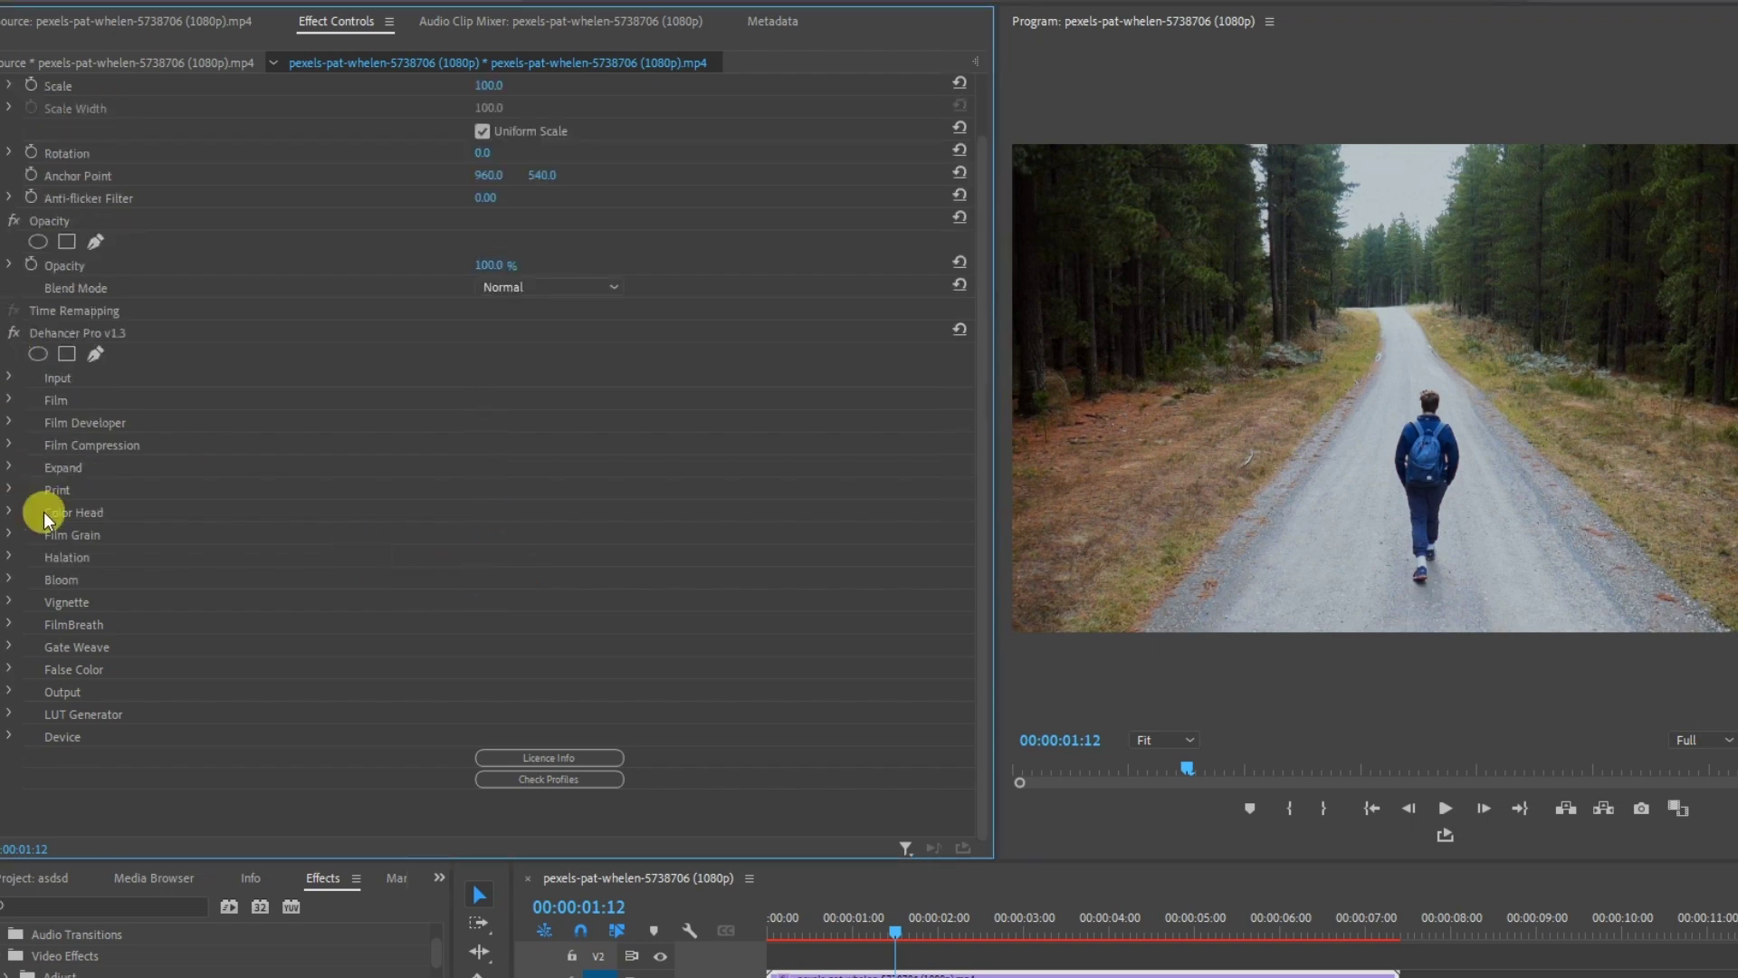
# Compare the vignette on and off and raise its edge Exposure slightly.
pyautogui.click(9, 604)
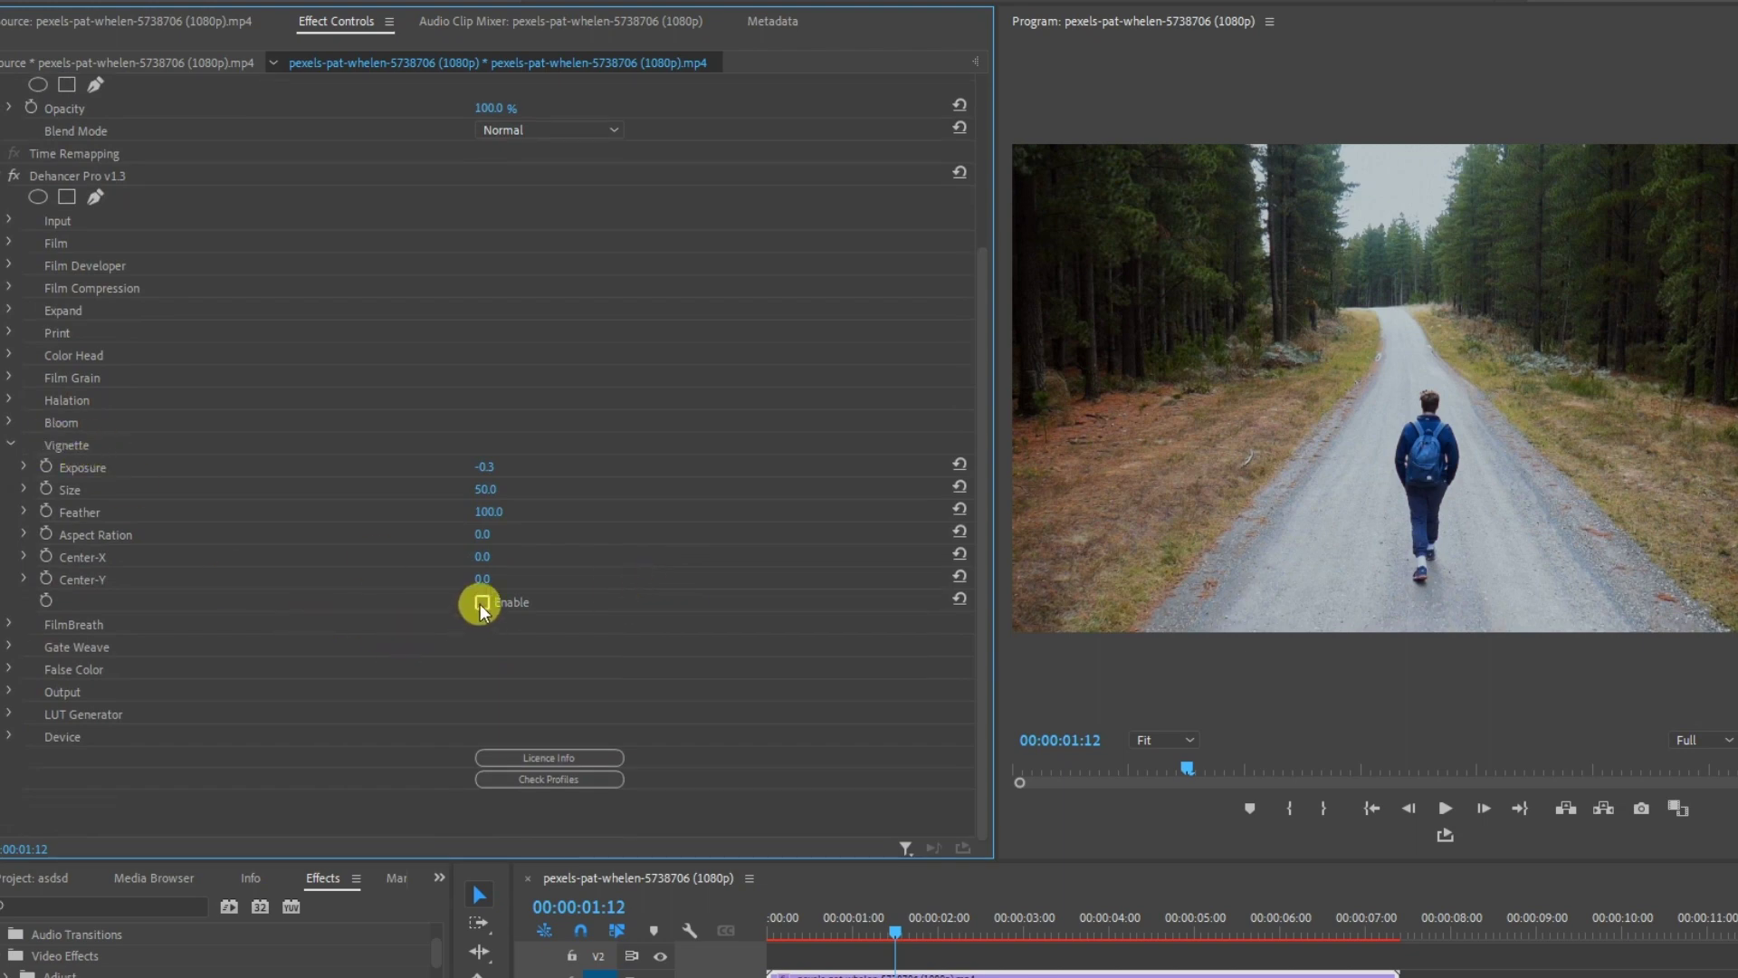
pyautogui.click(480, 605)
pyautogui.click(480, 604)
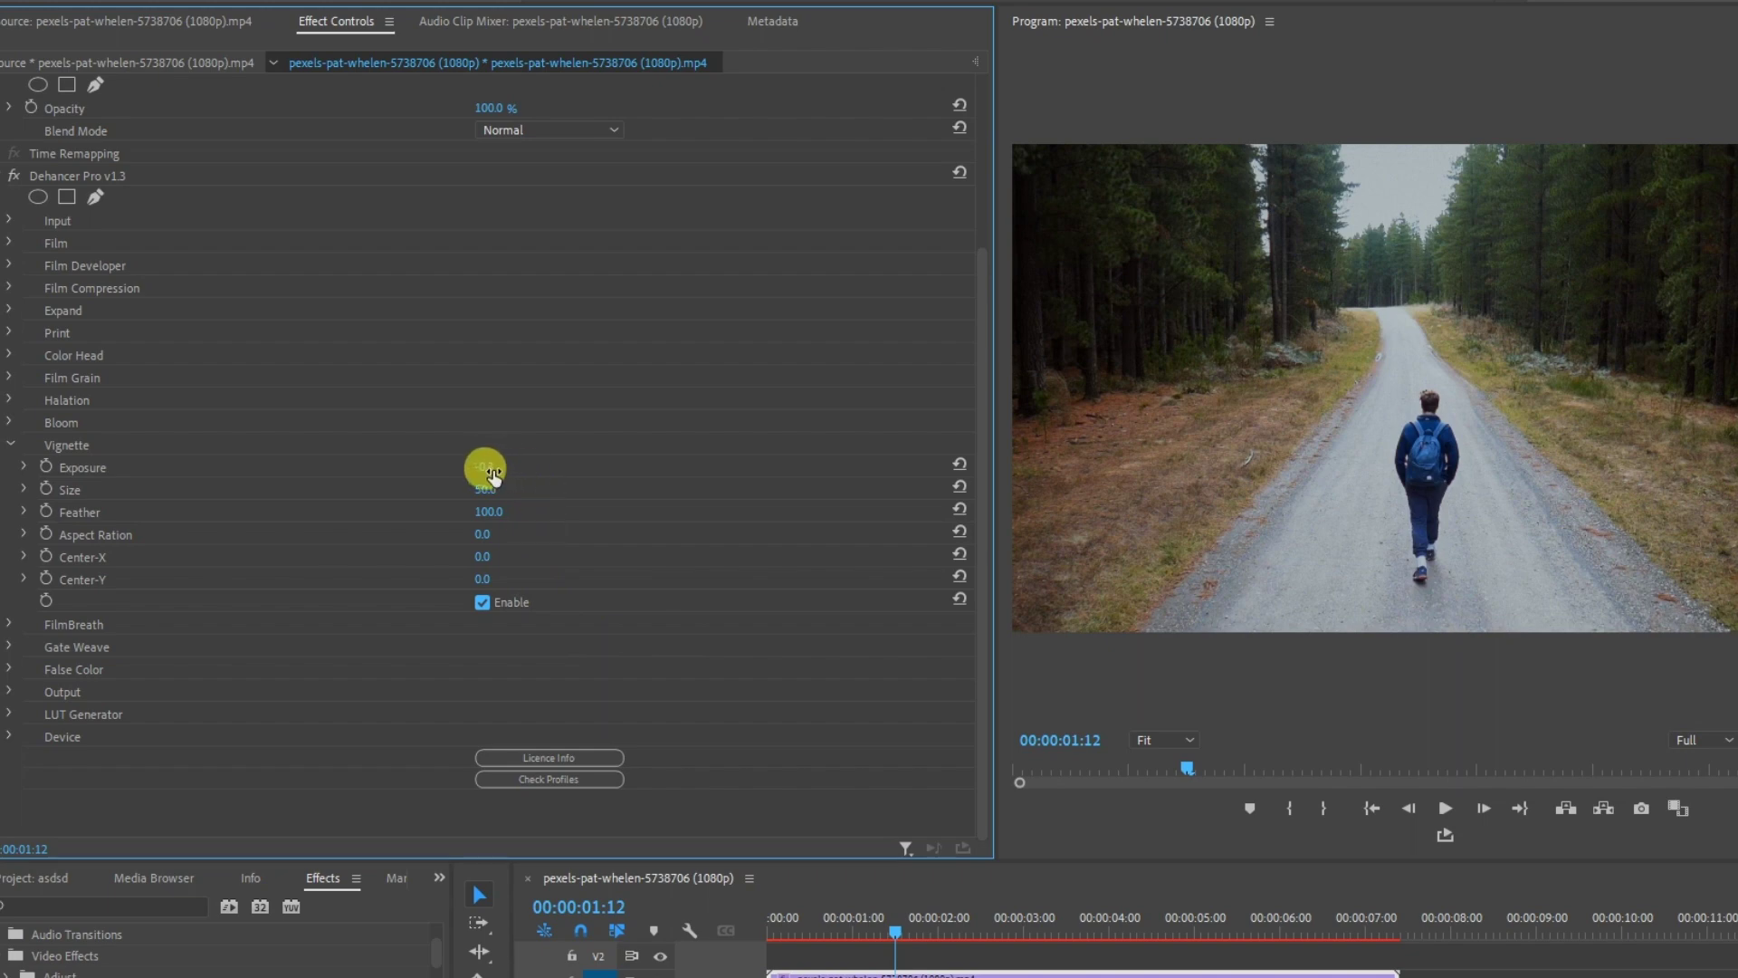
pyautogui.moveTo(484, 466); pyautogui.dragTo(507, 466)
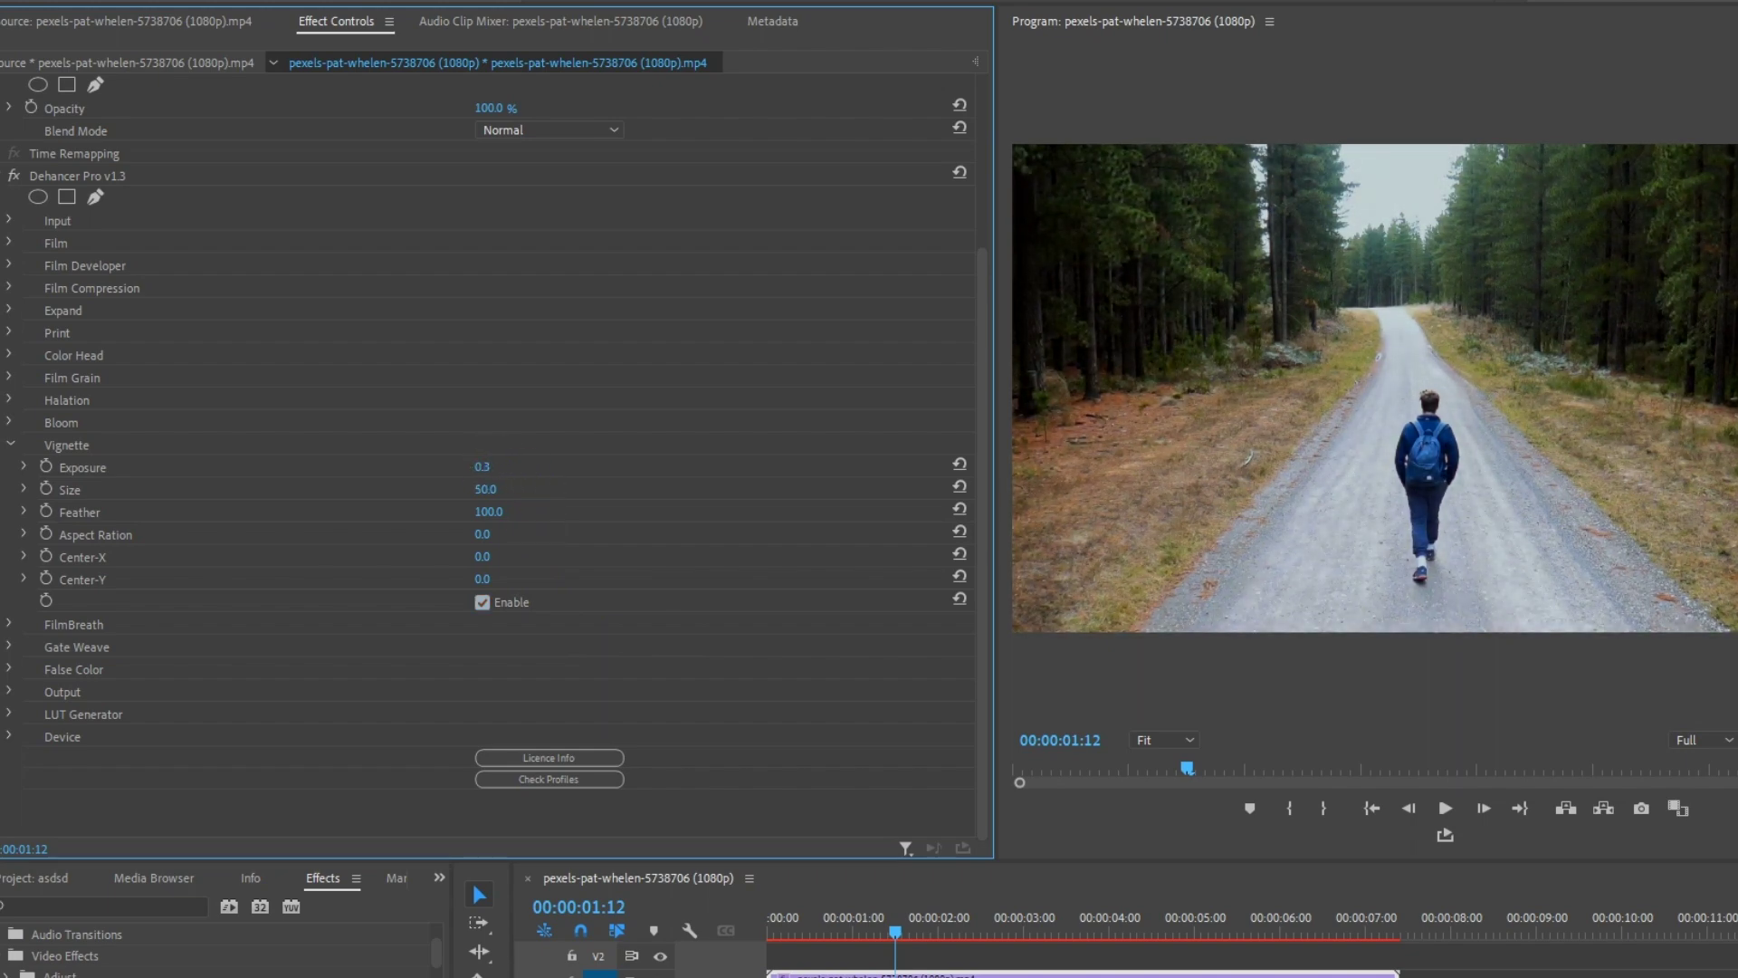
pyautogui.moveTo(504, 468); pyautogui.dragTo(475, 489)
# Enable the vignette, adjust its Size to 37, and compare Dehancer on and off.
pyautogui.click(494, 602)
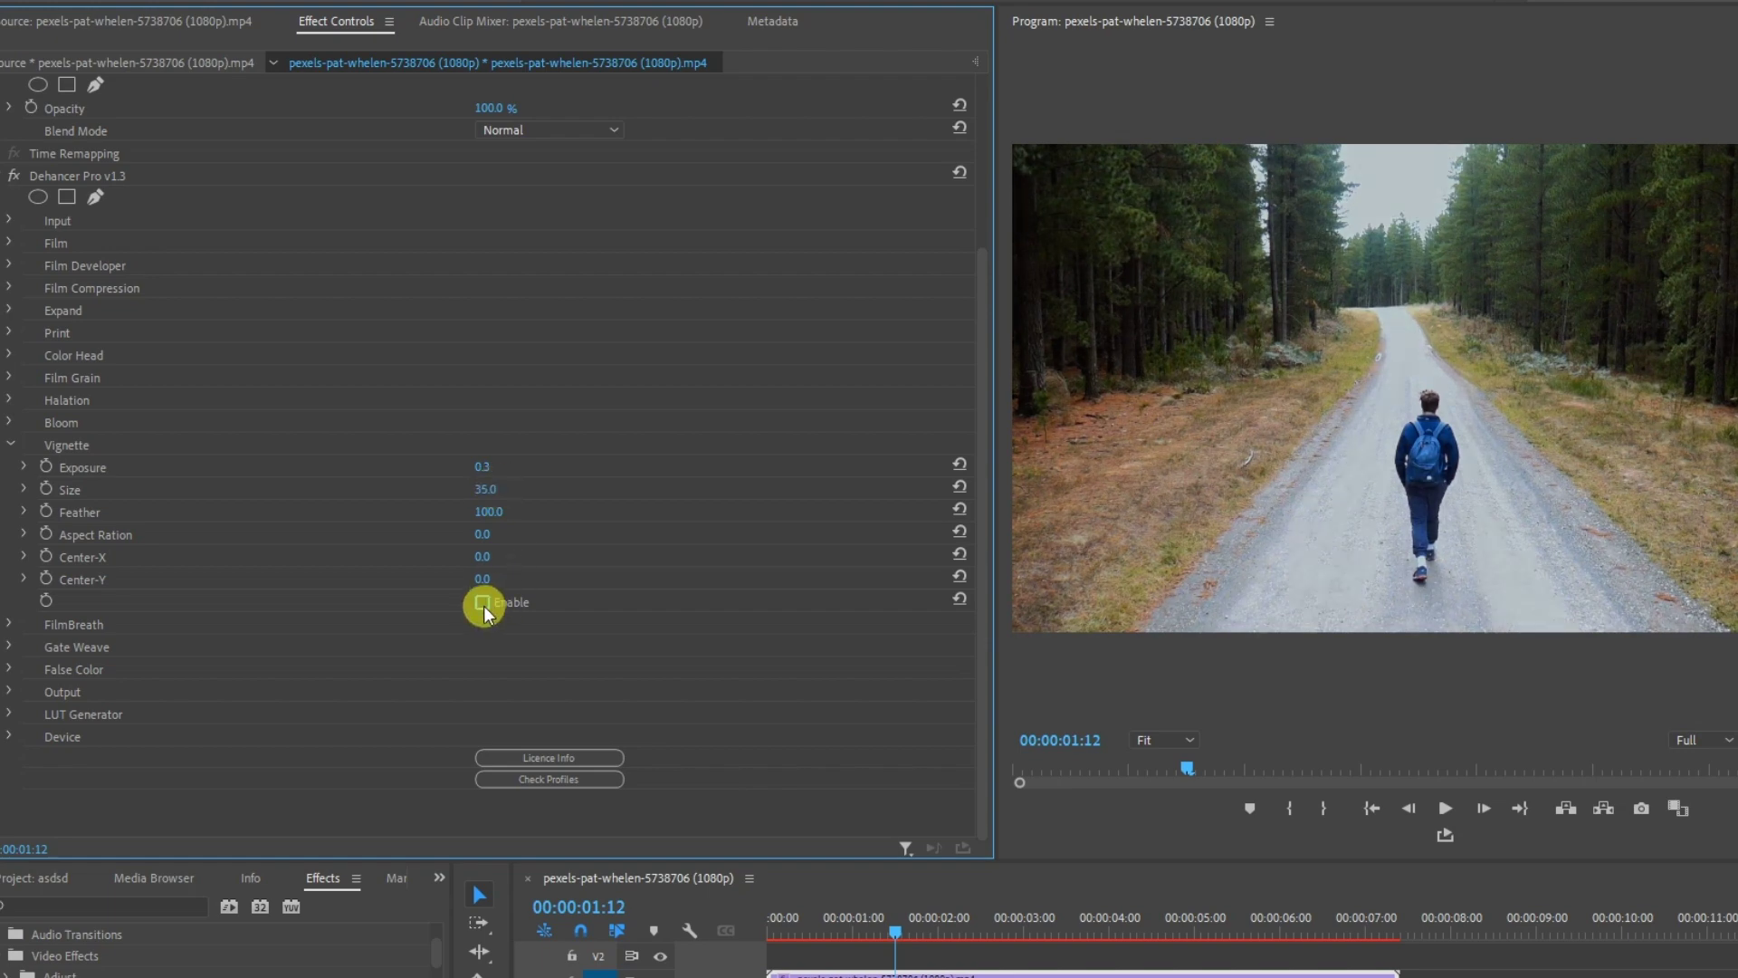
pyautogui.click(483, 603)
pyautogui.click(501, 490)
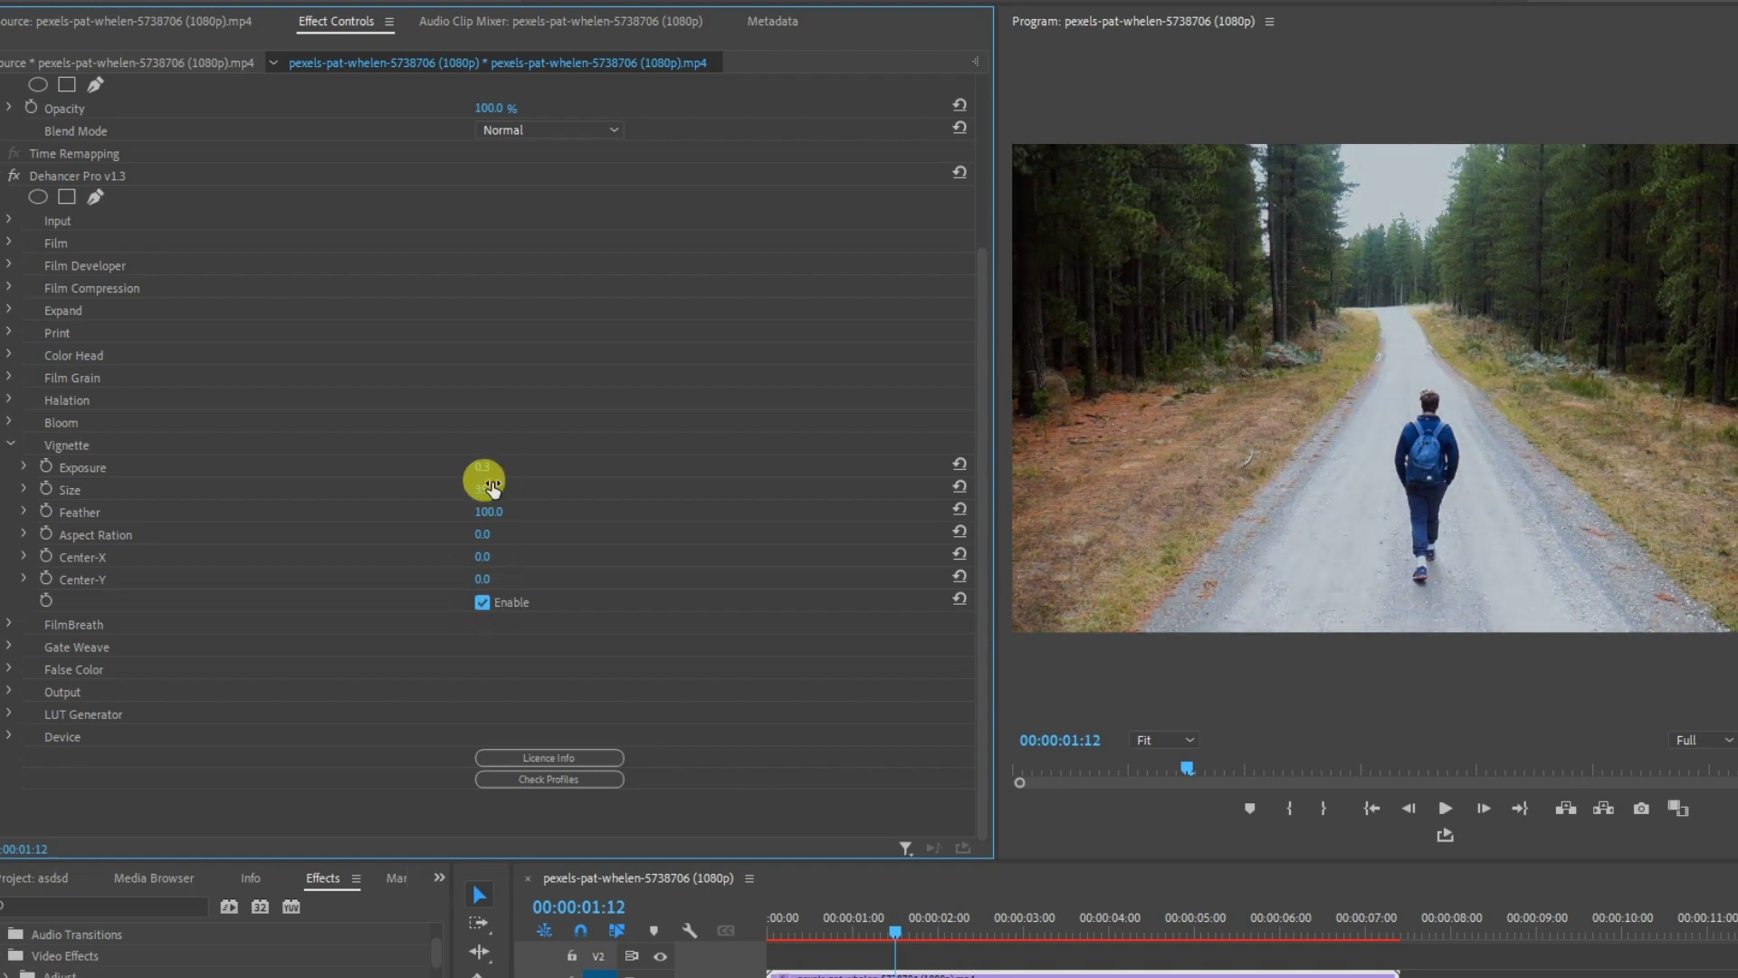
pyautogui.moveTo(485, 489)
pyautogui.mouseDown()
pyautogui.moveTo(470, 489)
pyautogui.moveTo(500, 489)
pyautogui.mouseUp()
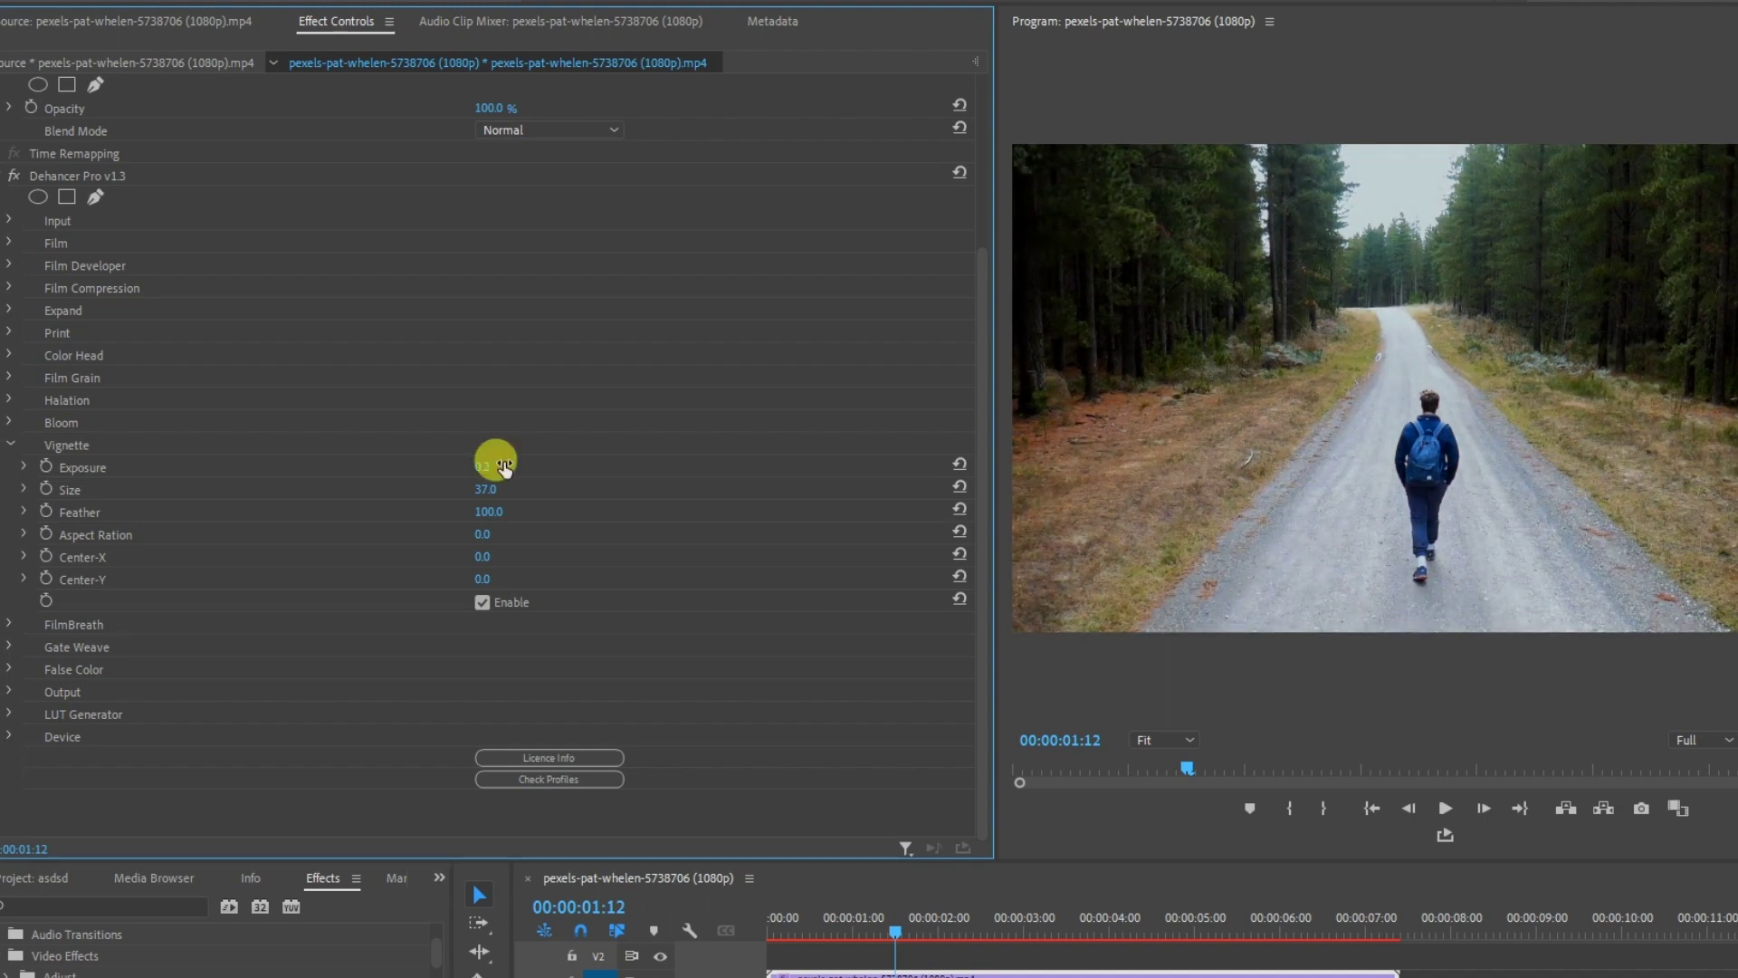
pyautogui.click(17, 177)
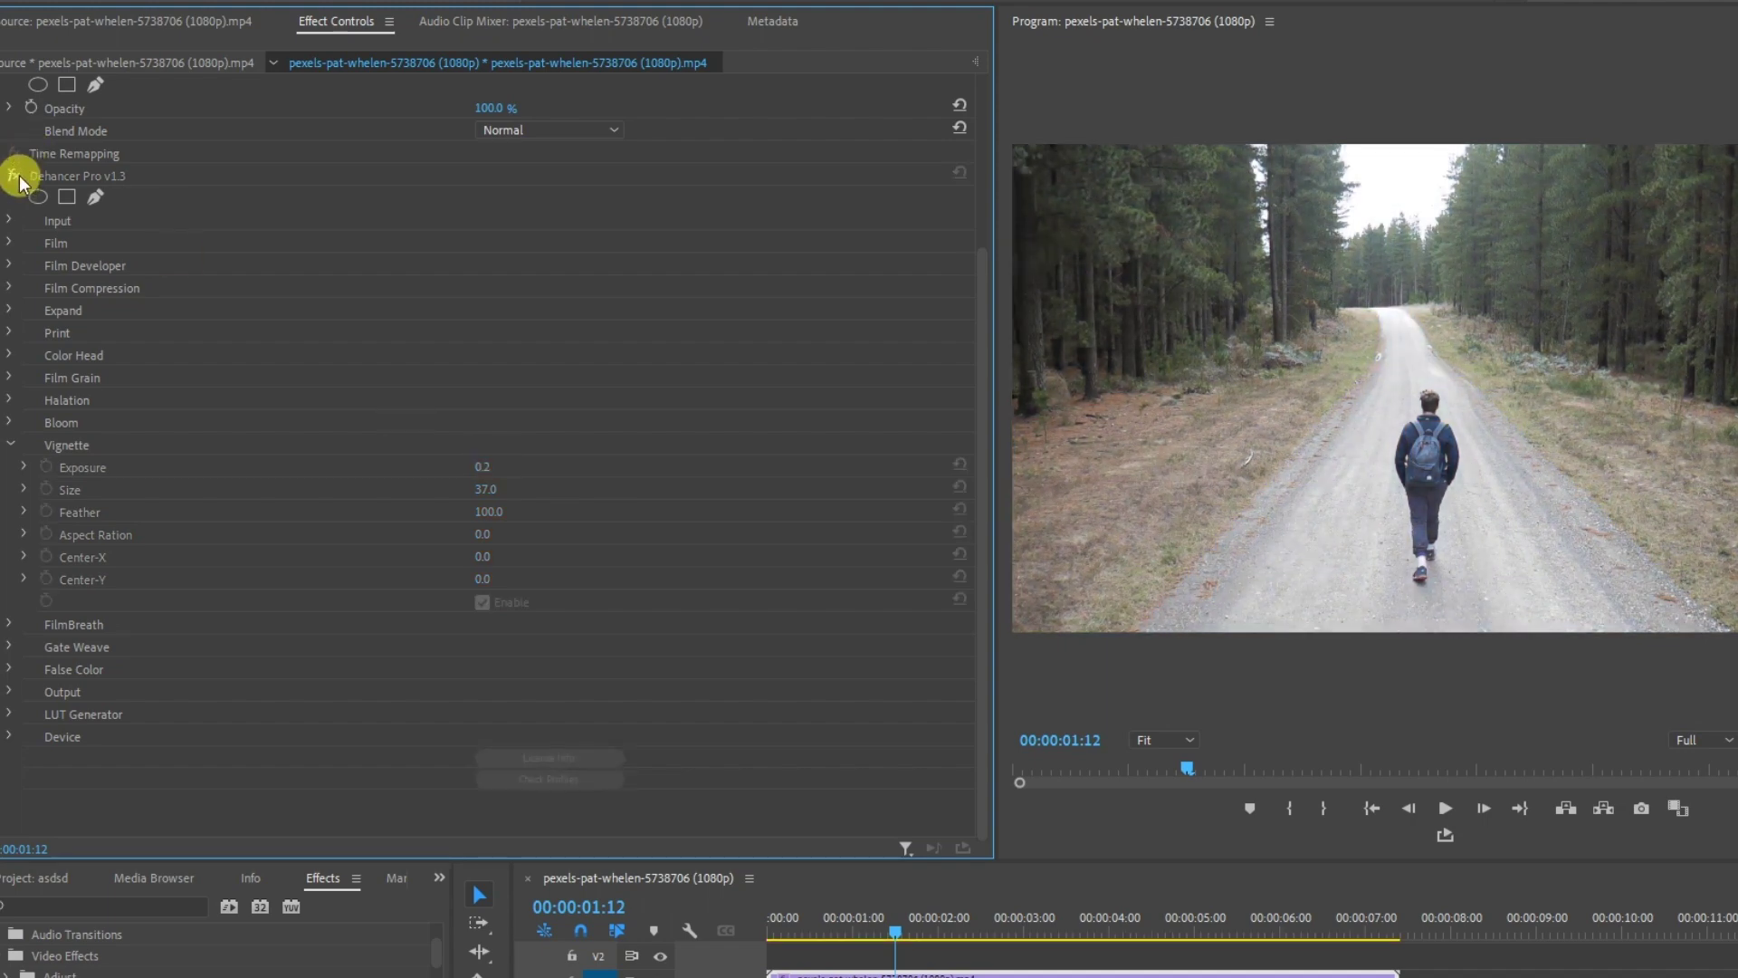
pyautogui.click(16, 178)
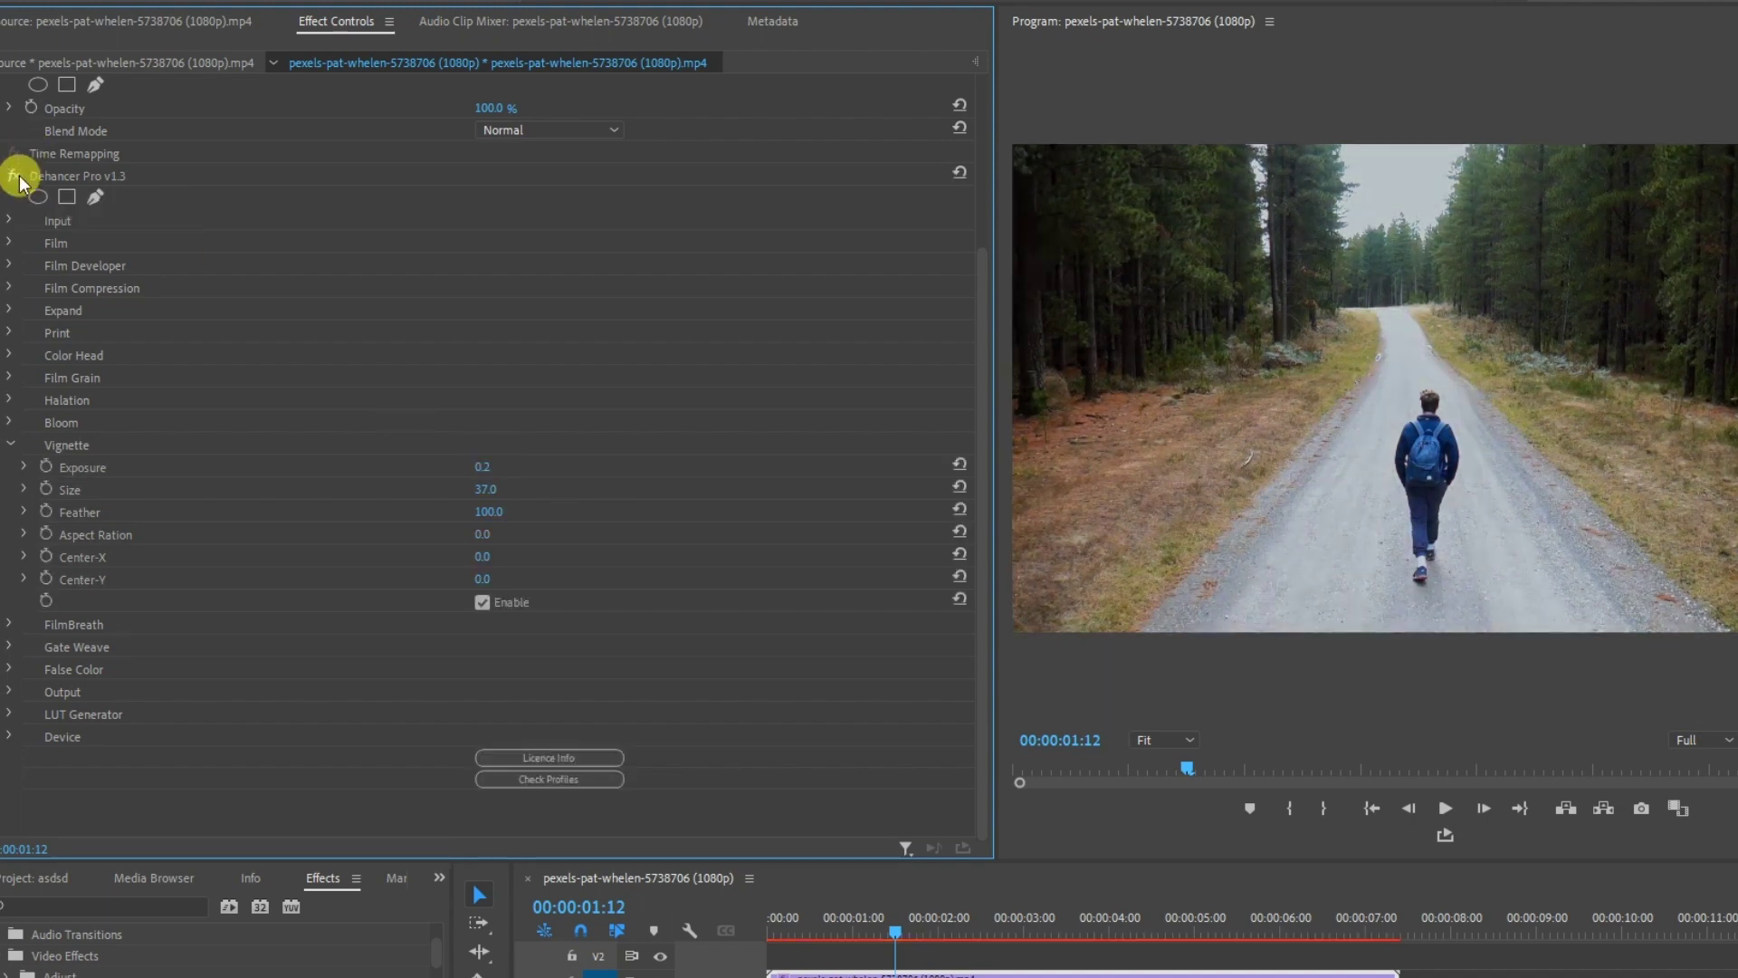
pyautogui.click(13, 449)
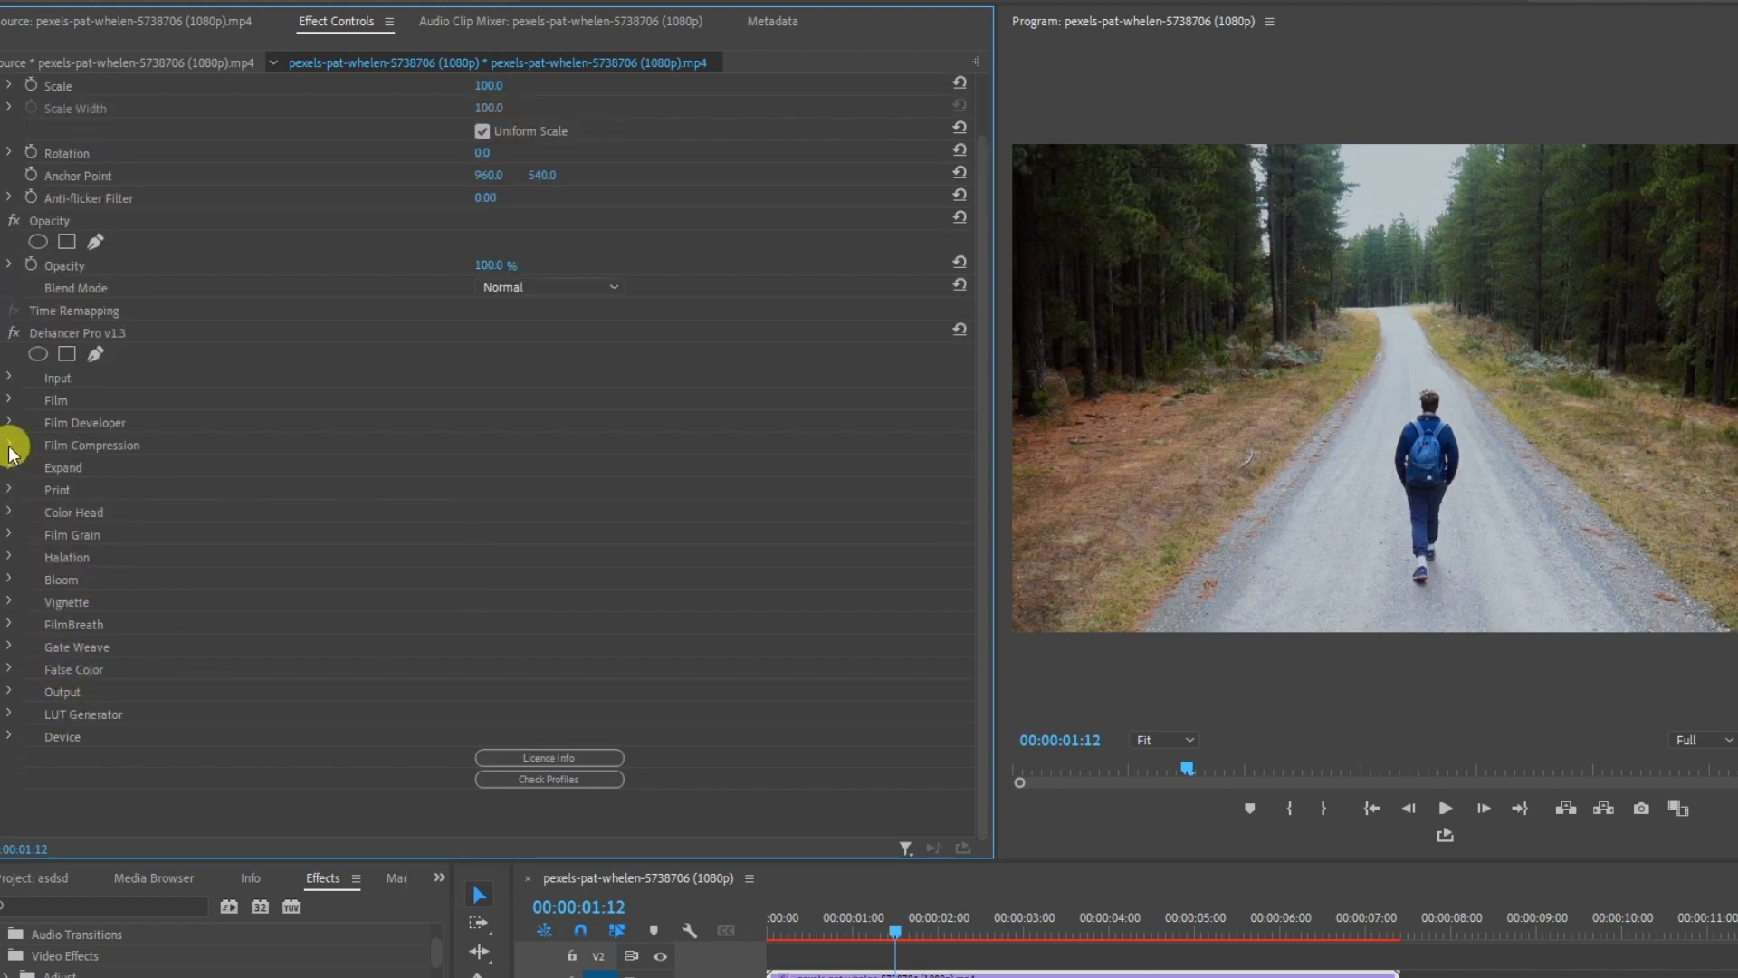
# Turn on FilmBreath with a Period of 44.
pyautogui.click(18, 626)
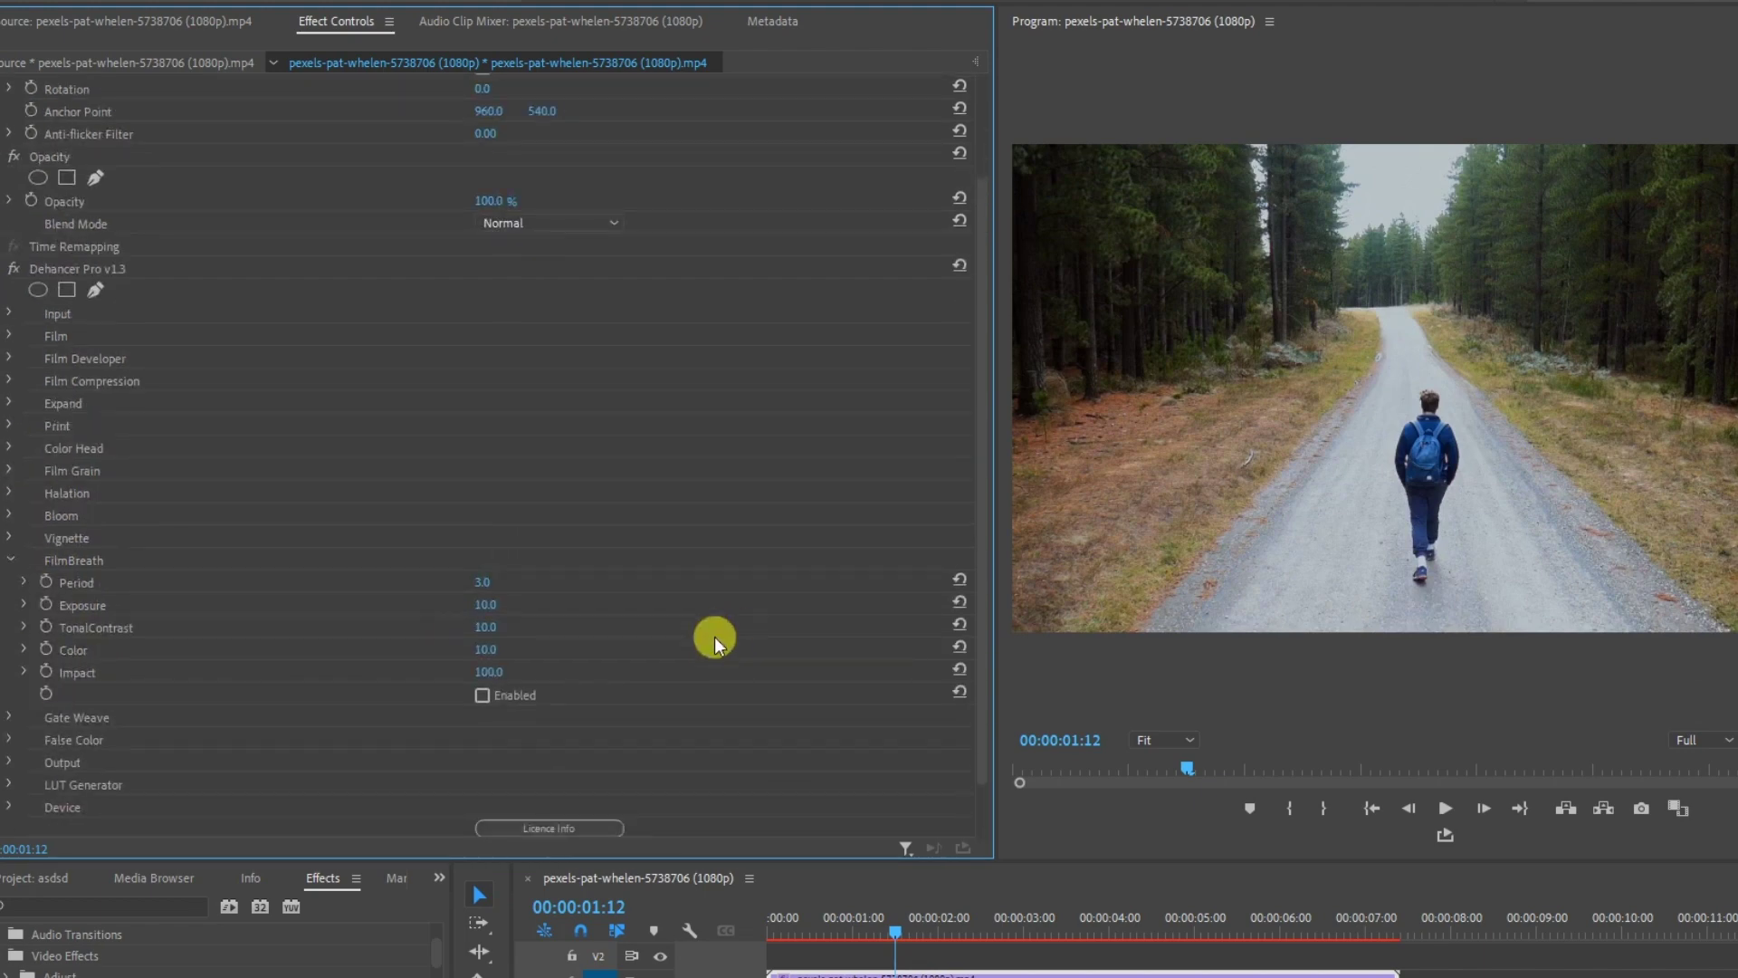
pyautogui.scroll(-2, 697, 638)
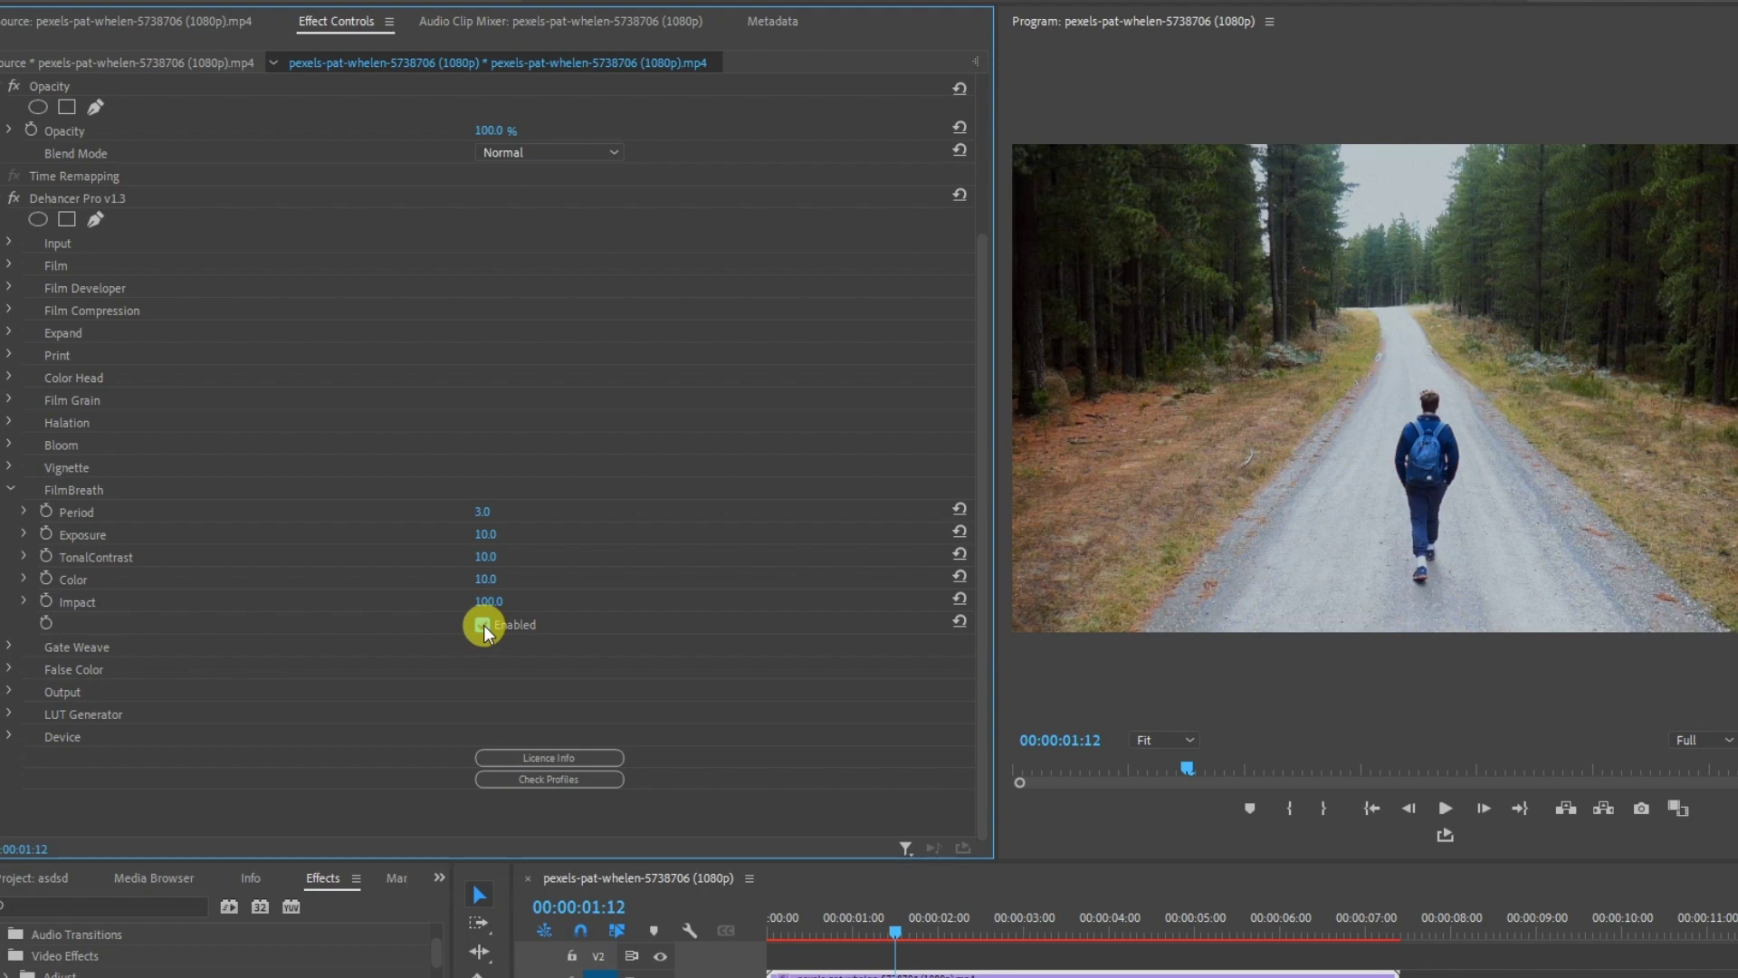
pyautogui.moveTo(482, 511); pyautogui.dragTo(519, 512)
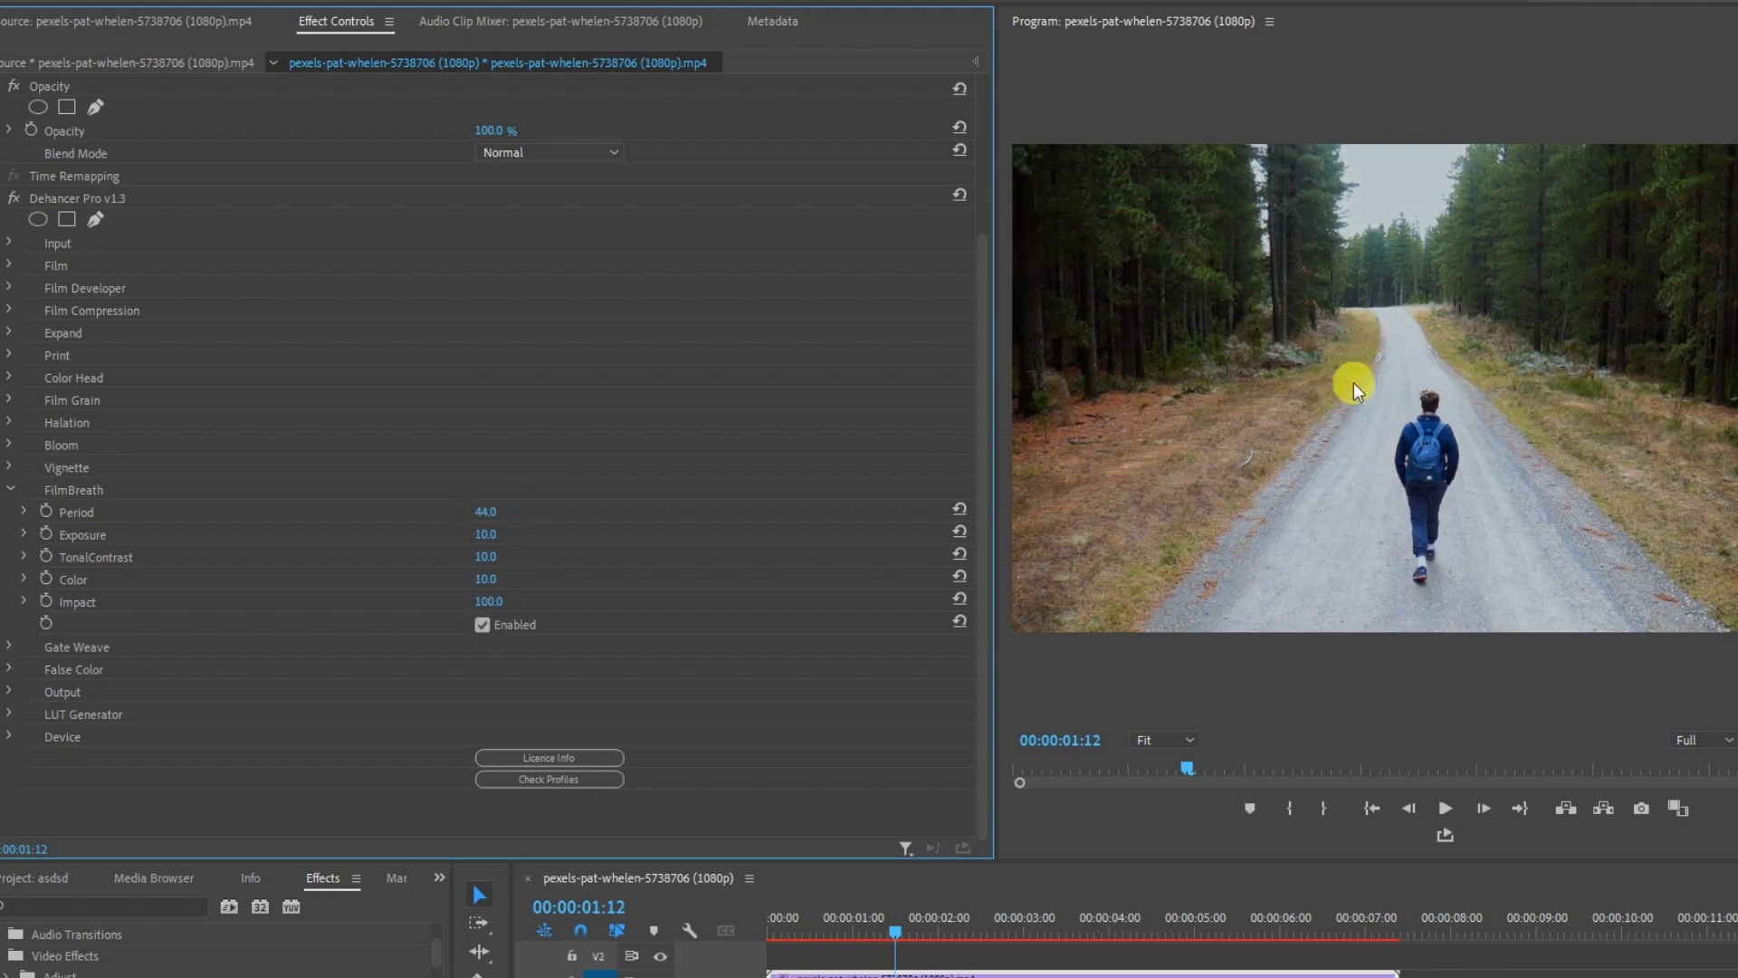
pyautogui.scroll(1, 63, 357)
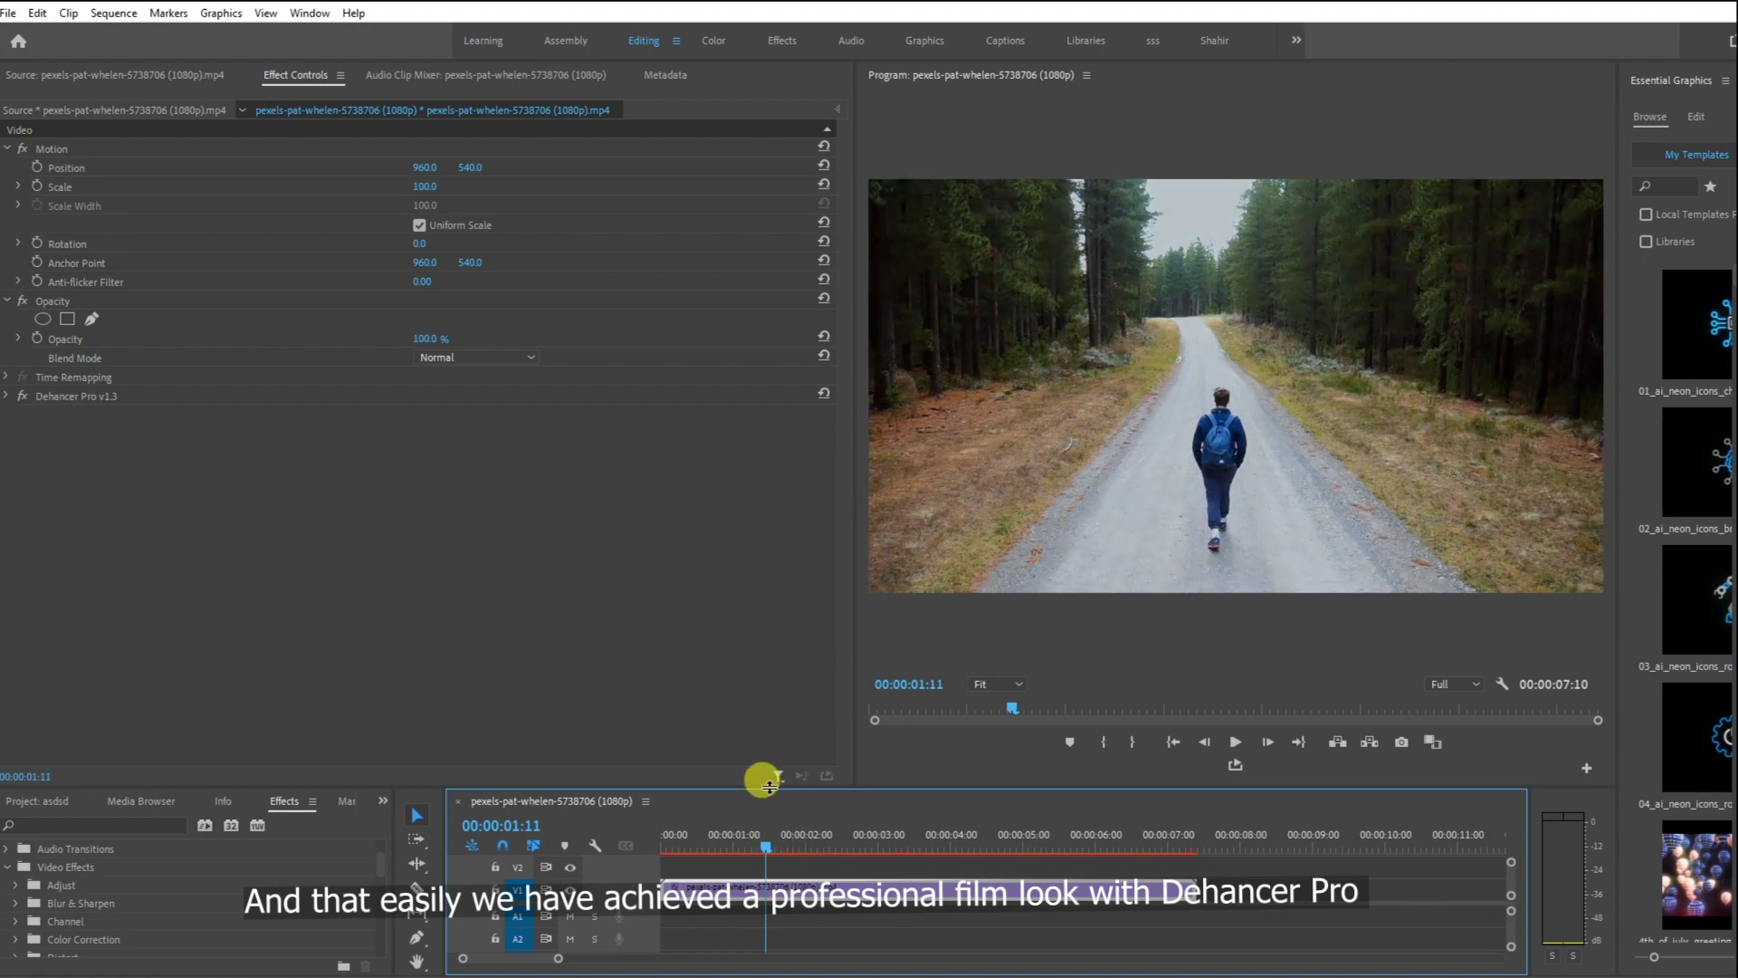
# Play back the graded forest clip in a maximized Program monitor.
pyautogui.moveTo(767, 784); pyautogui.dragTo(795, 579)
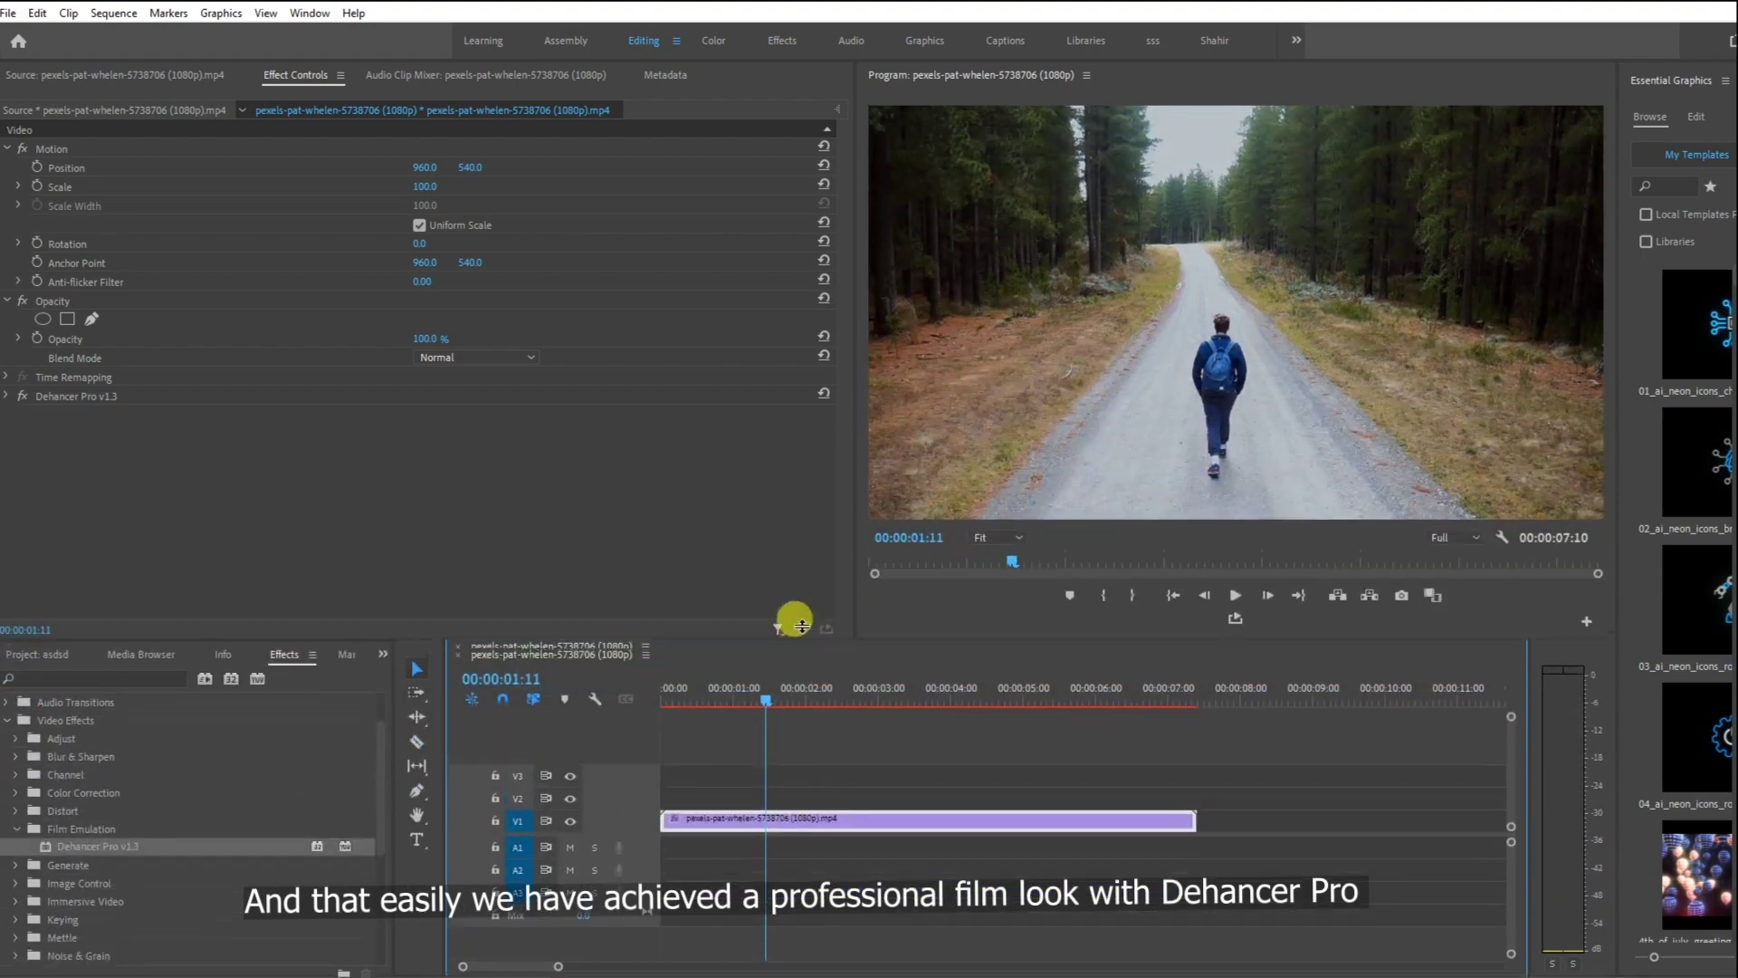
pyautogui.click(991, 562)
pyautogui.press('`')
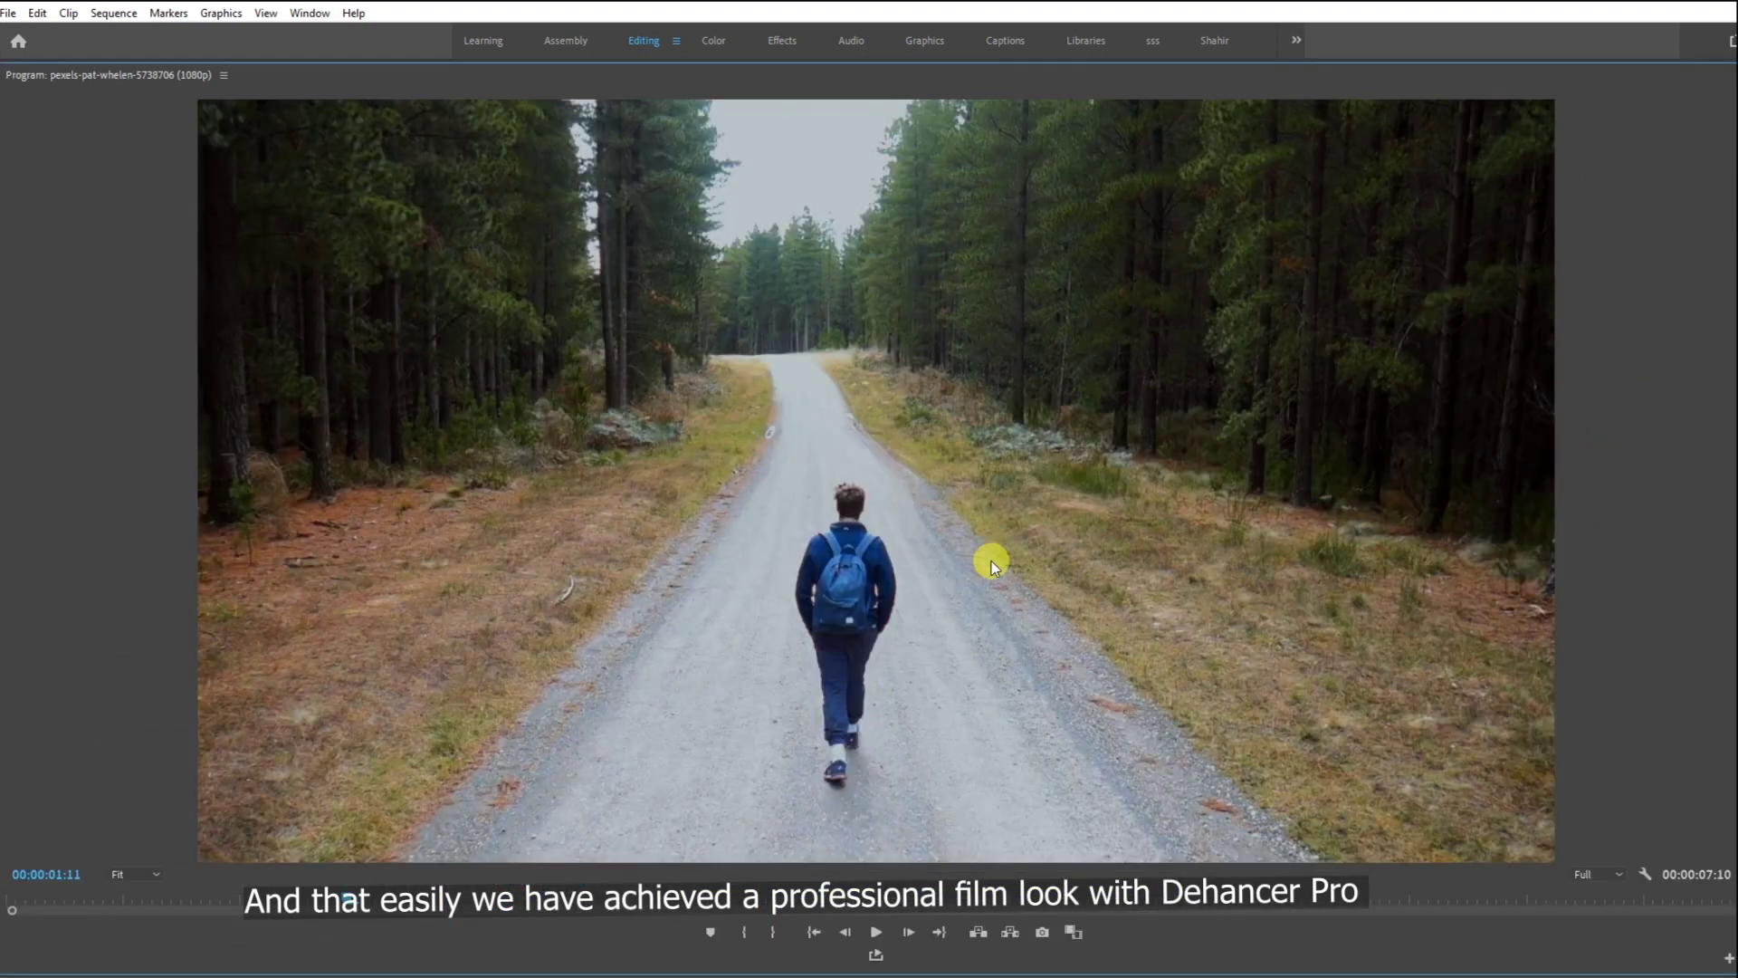
pyautogui.click(876, 931)
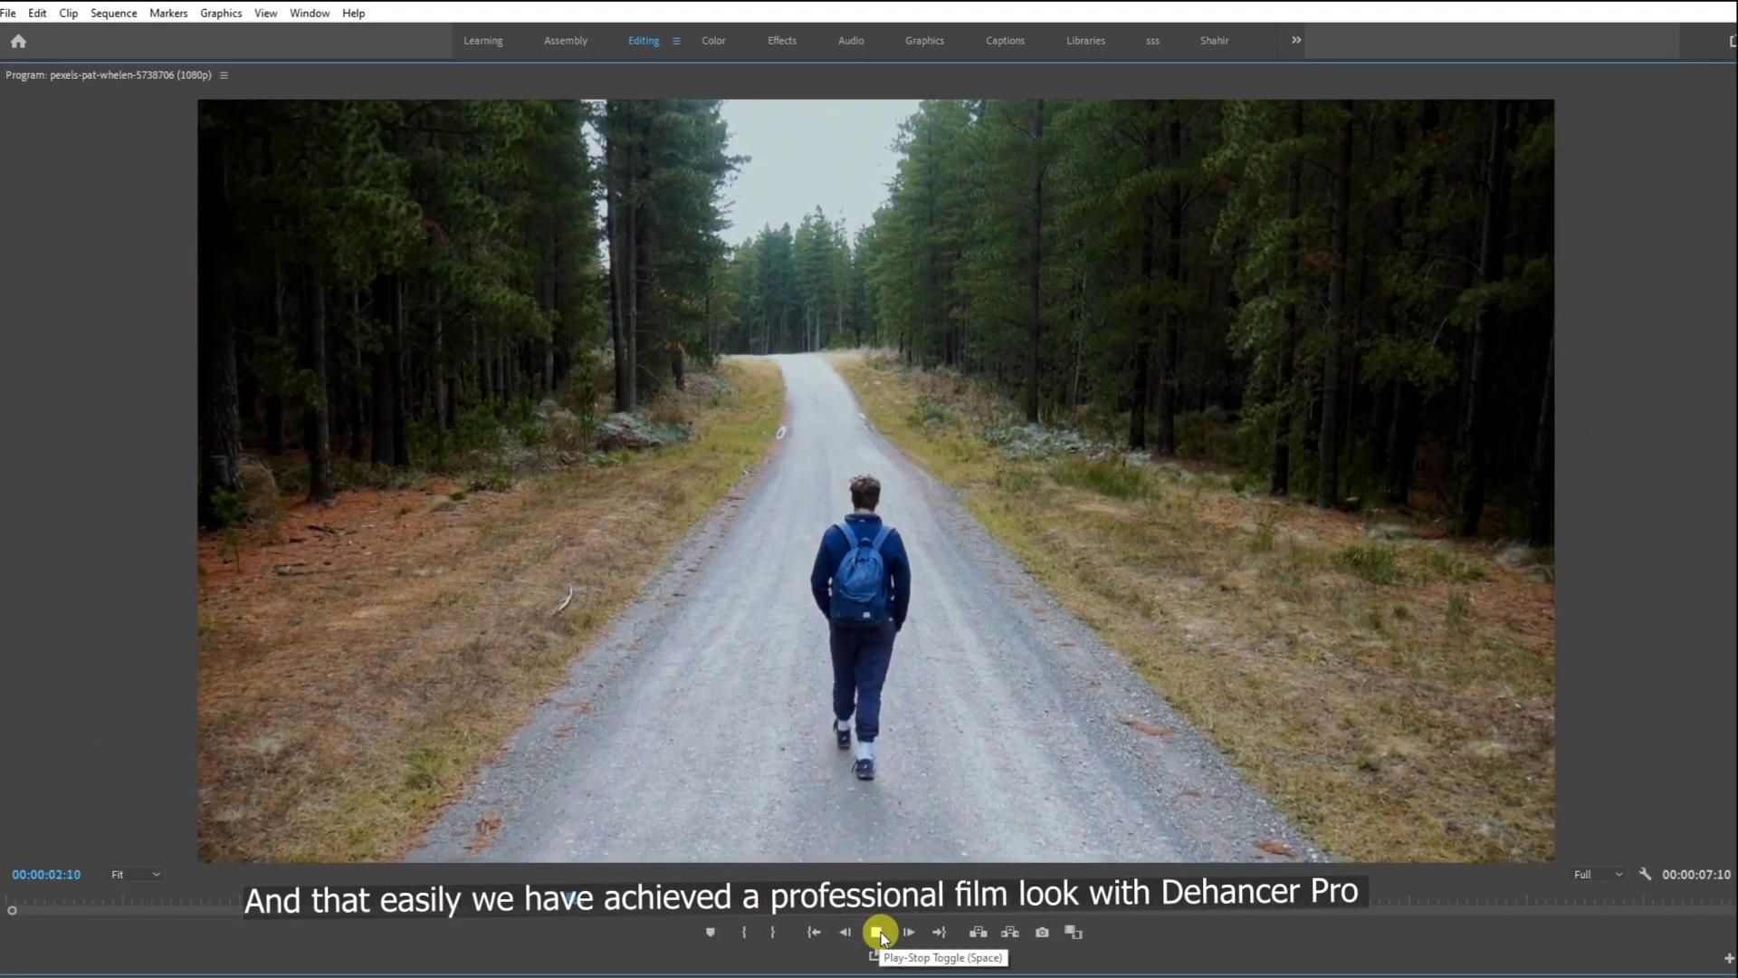
pyautogui.click(876, 932)
pyautogui.press('`')
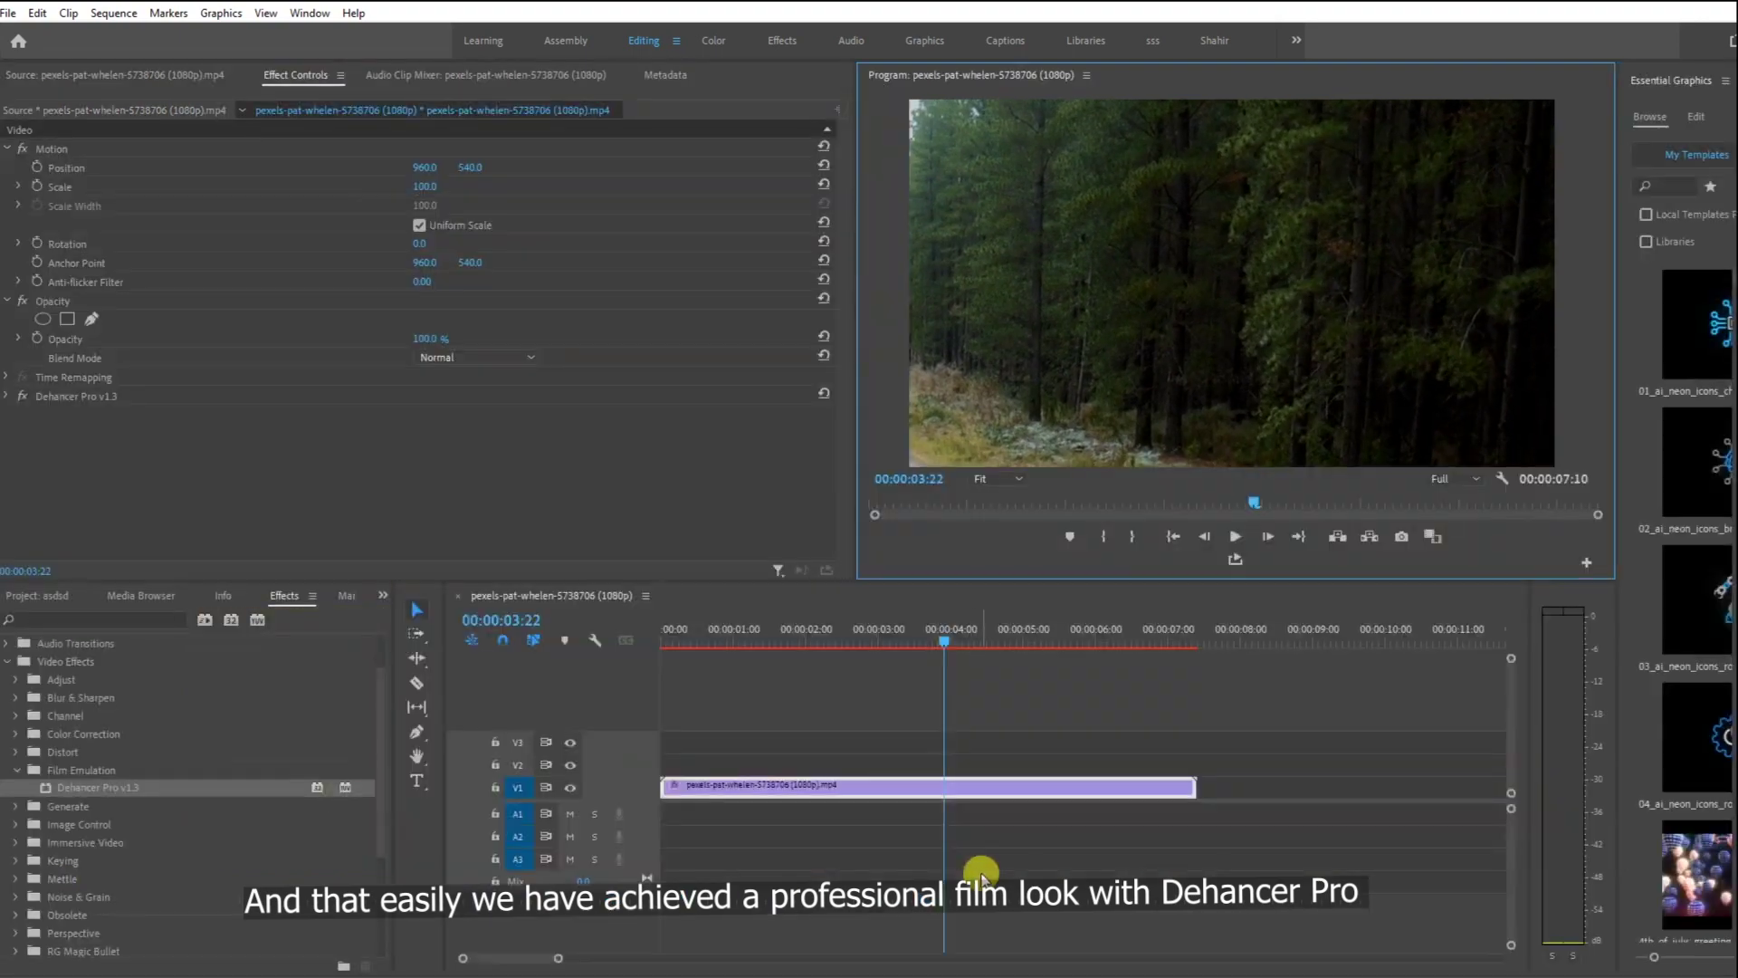
pyautogui.moveTo(915, 631)
pyautogui.mouseDown()
pyautogui.moveTo(632, 640)
pyautogui.moveTo(674, 640)
pyautogui.mouseUp()
# Play the clip toggling Dehancer off and on, then show the project's media list.
pyautogui.click(20, 397)
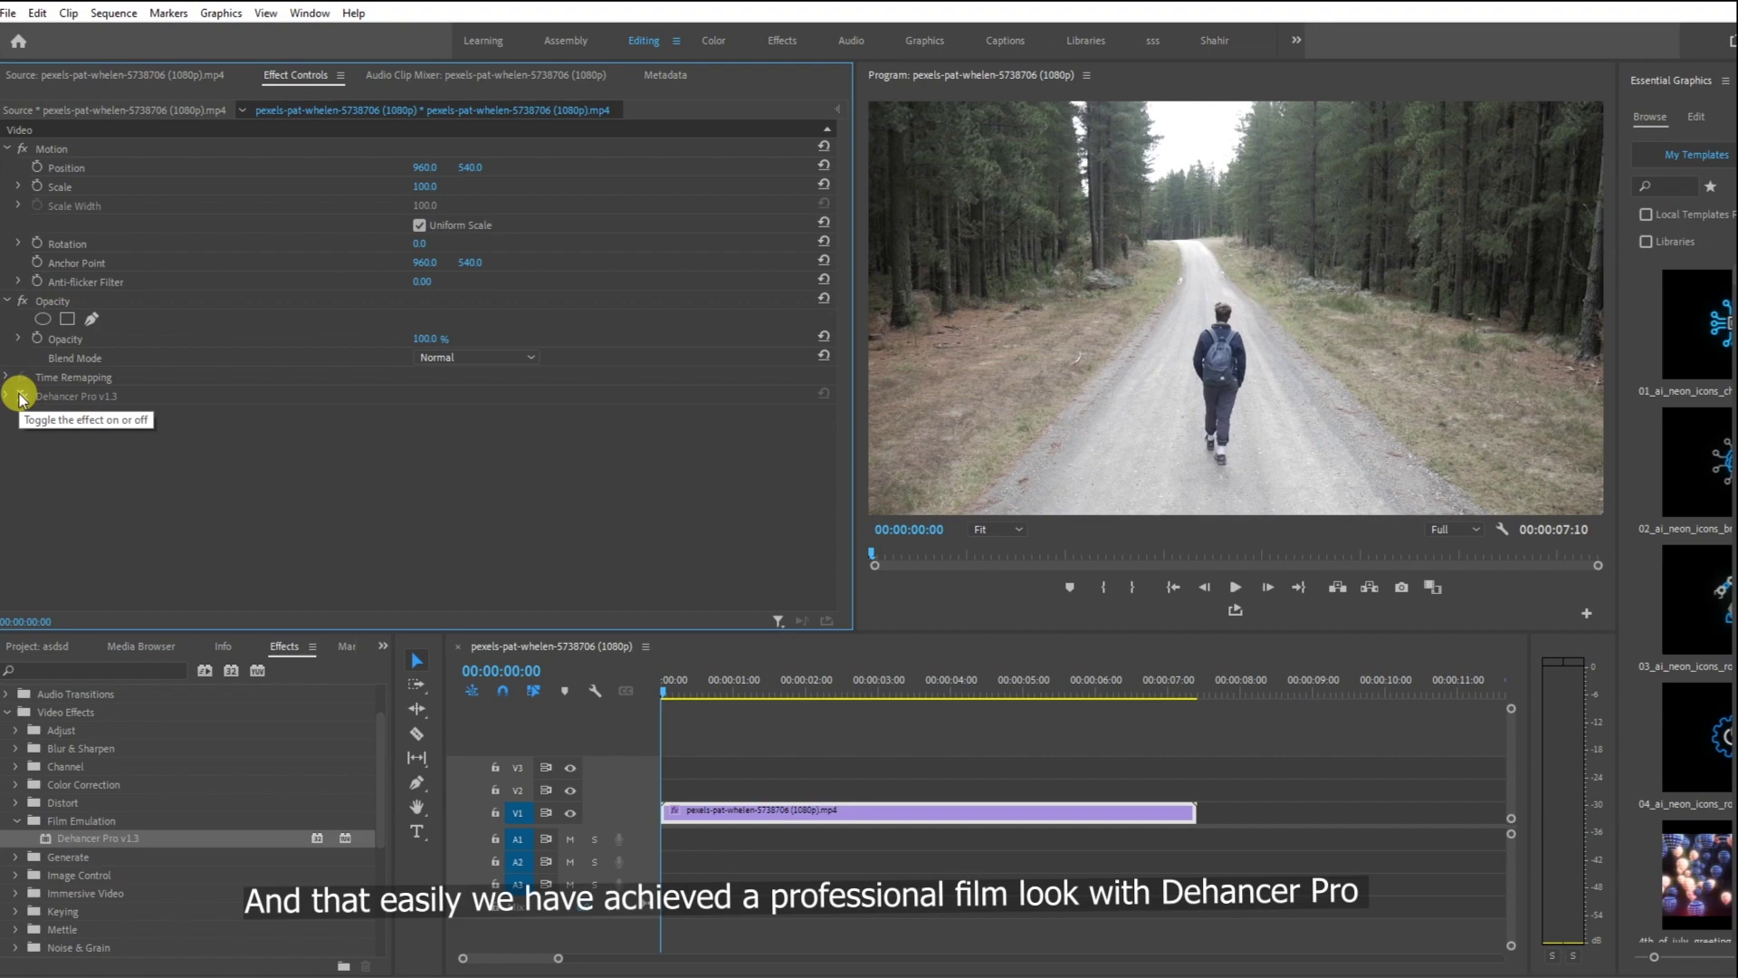
pyautogui.press('space')
pyautogui.click(19, 397)
pyautogui.click(20, 397)
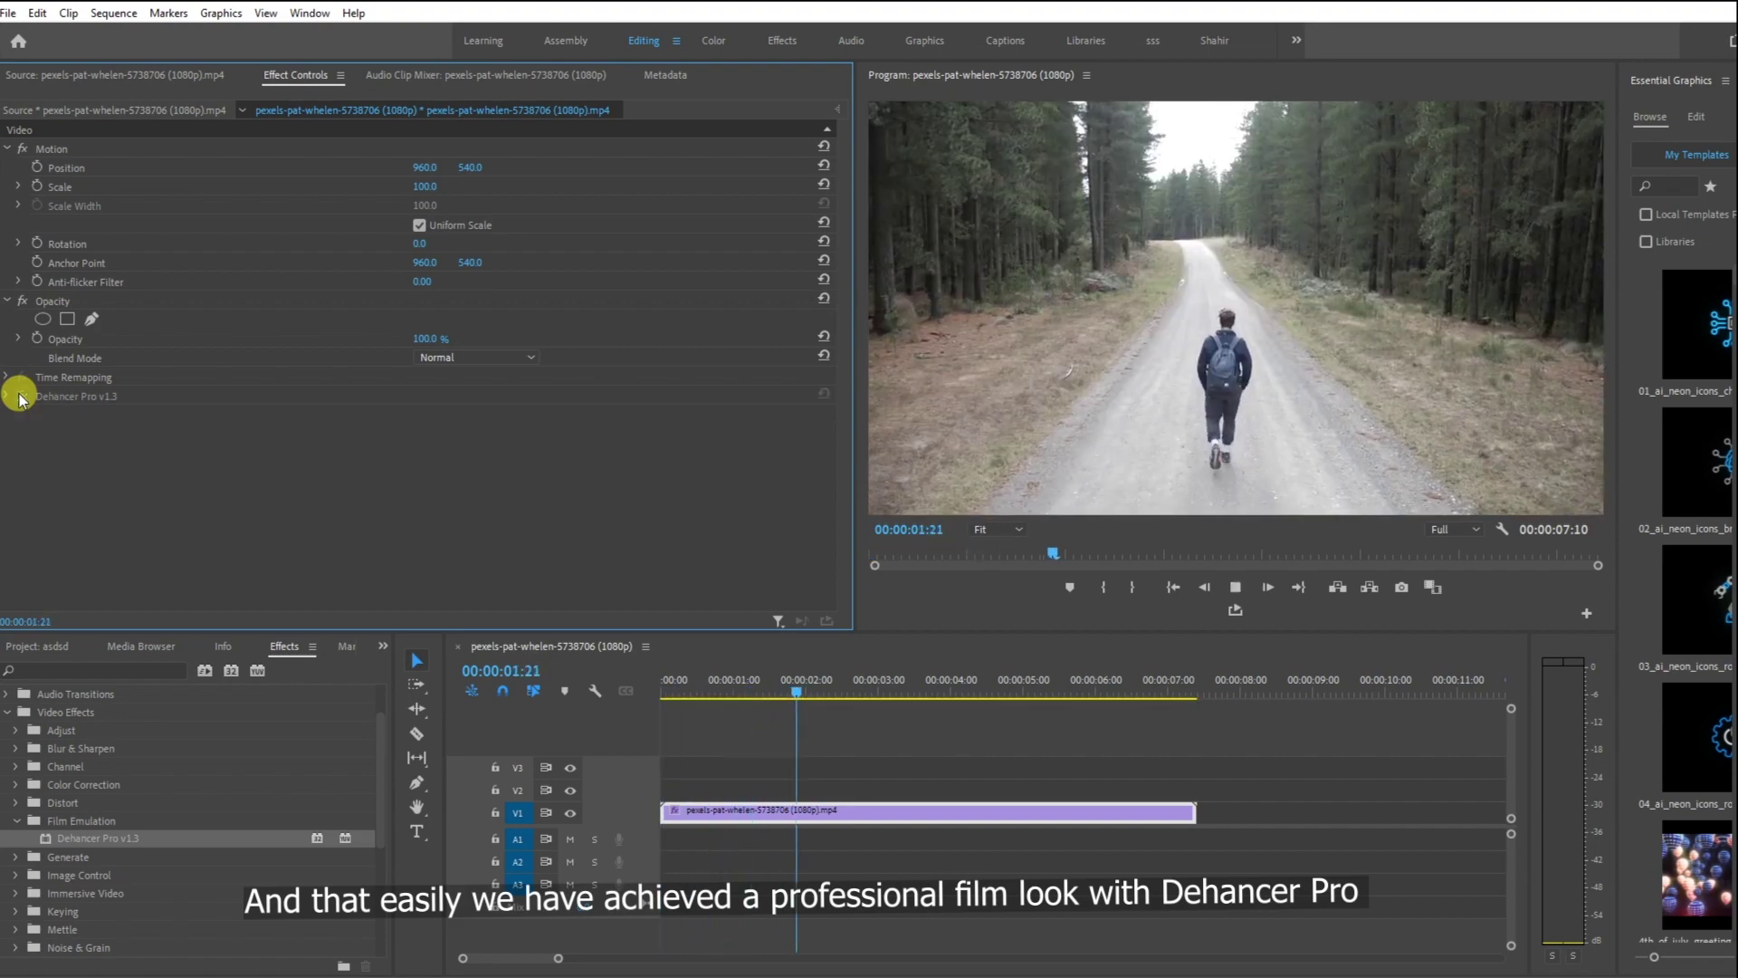
pyautogui.click(20, 396)
pyautogui.moveTo(951, 680); pyautogui.dragTo(775, 681)
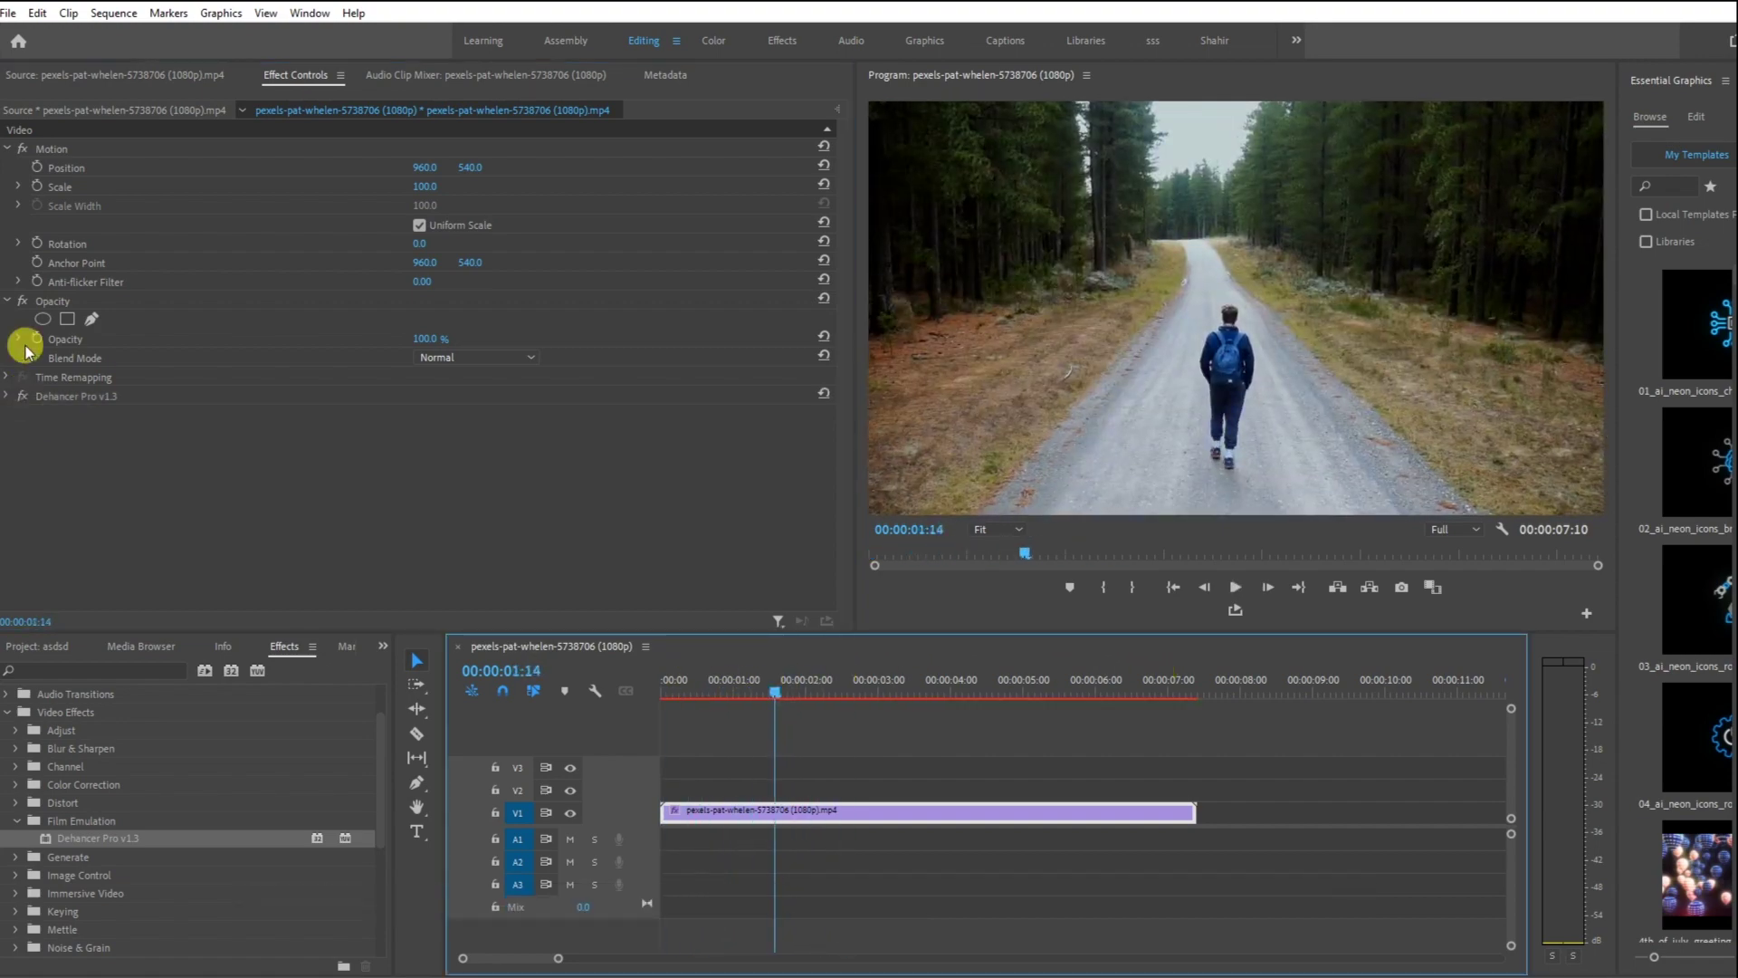
pyautogui.scroll(-2, 172, 806)
pyautogui.click(18, 645)
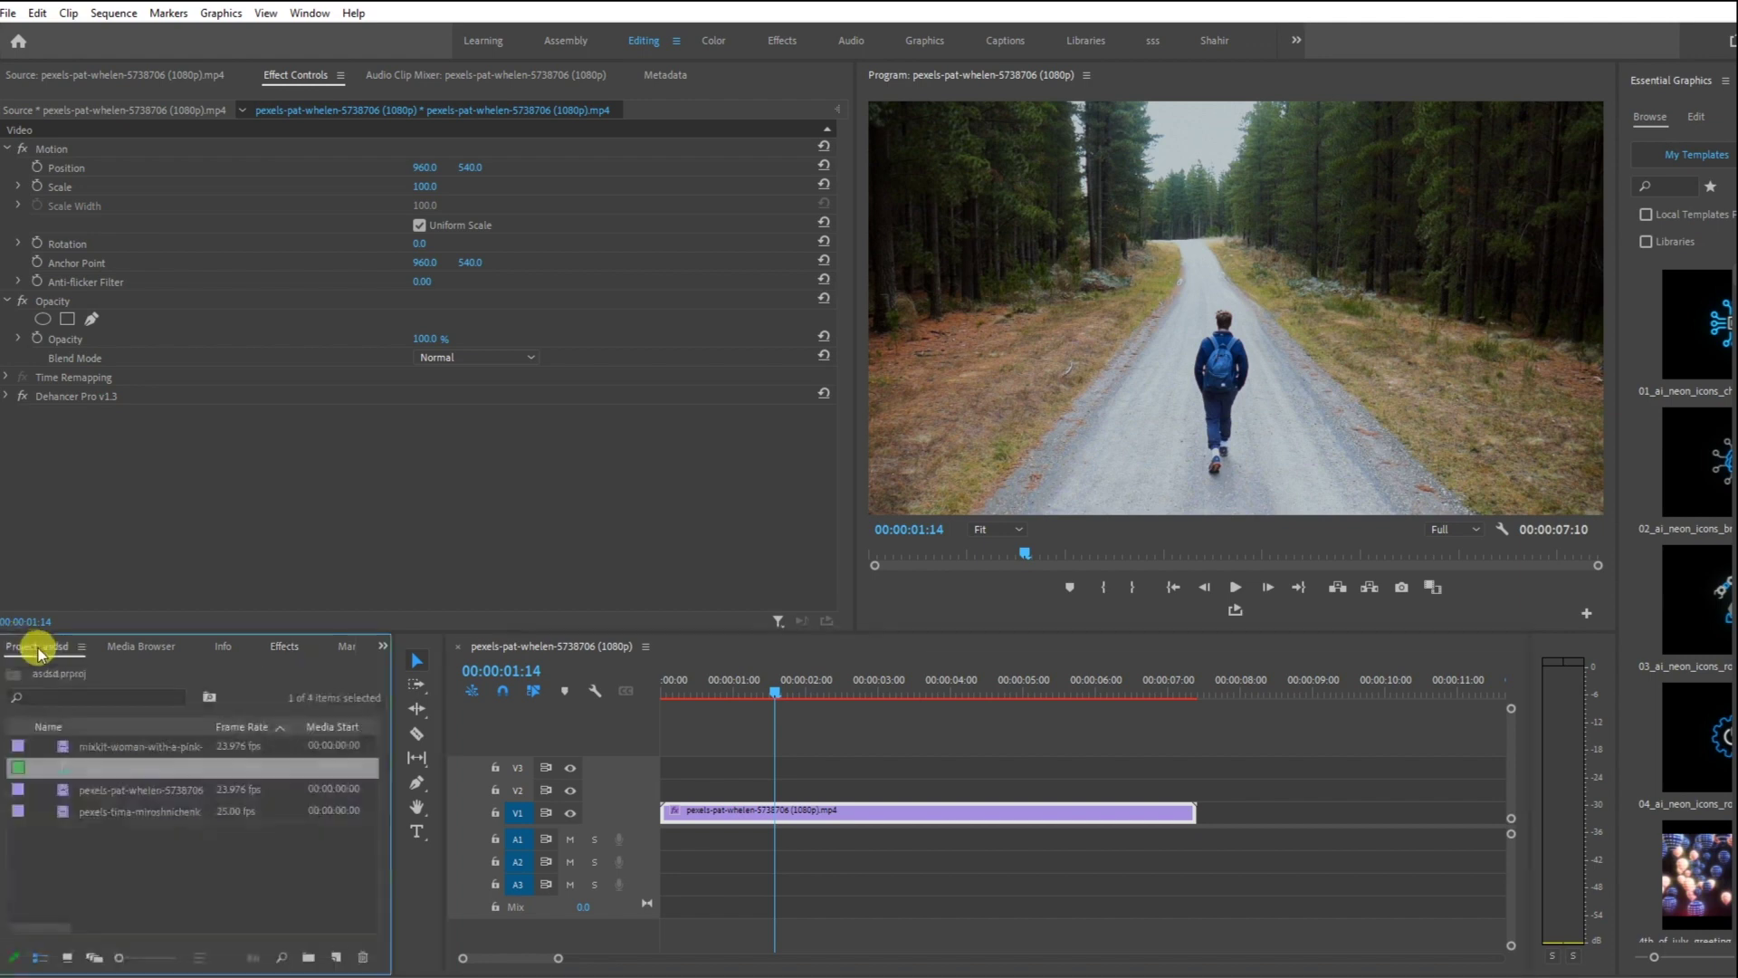
# Create a new sequence from the beach meditation clip.
pyautogui.click(117, 790)
pyautogui.rightClick(187, 798)
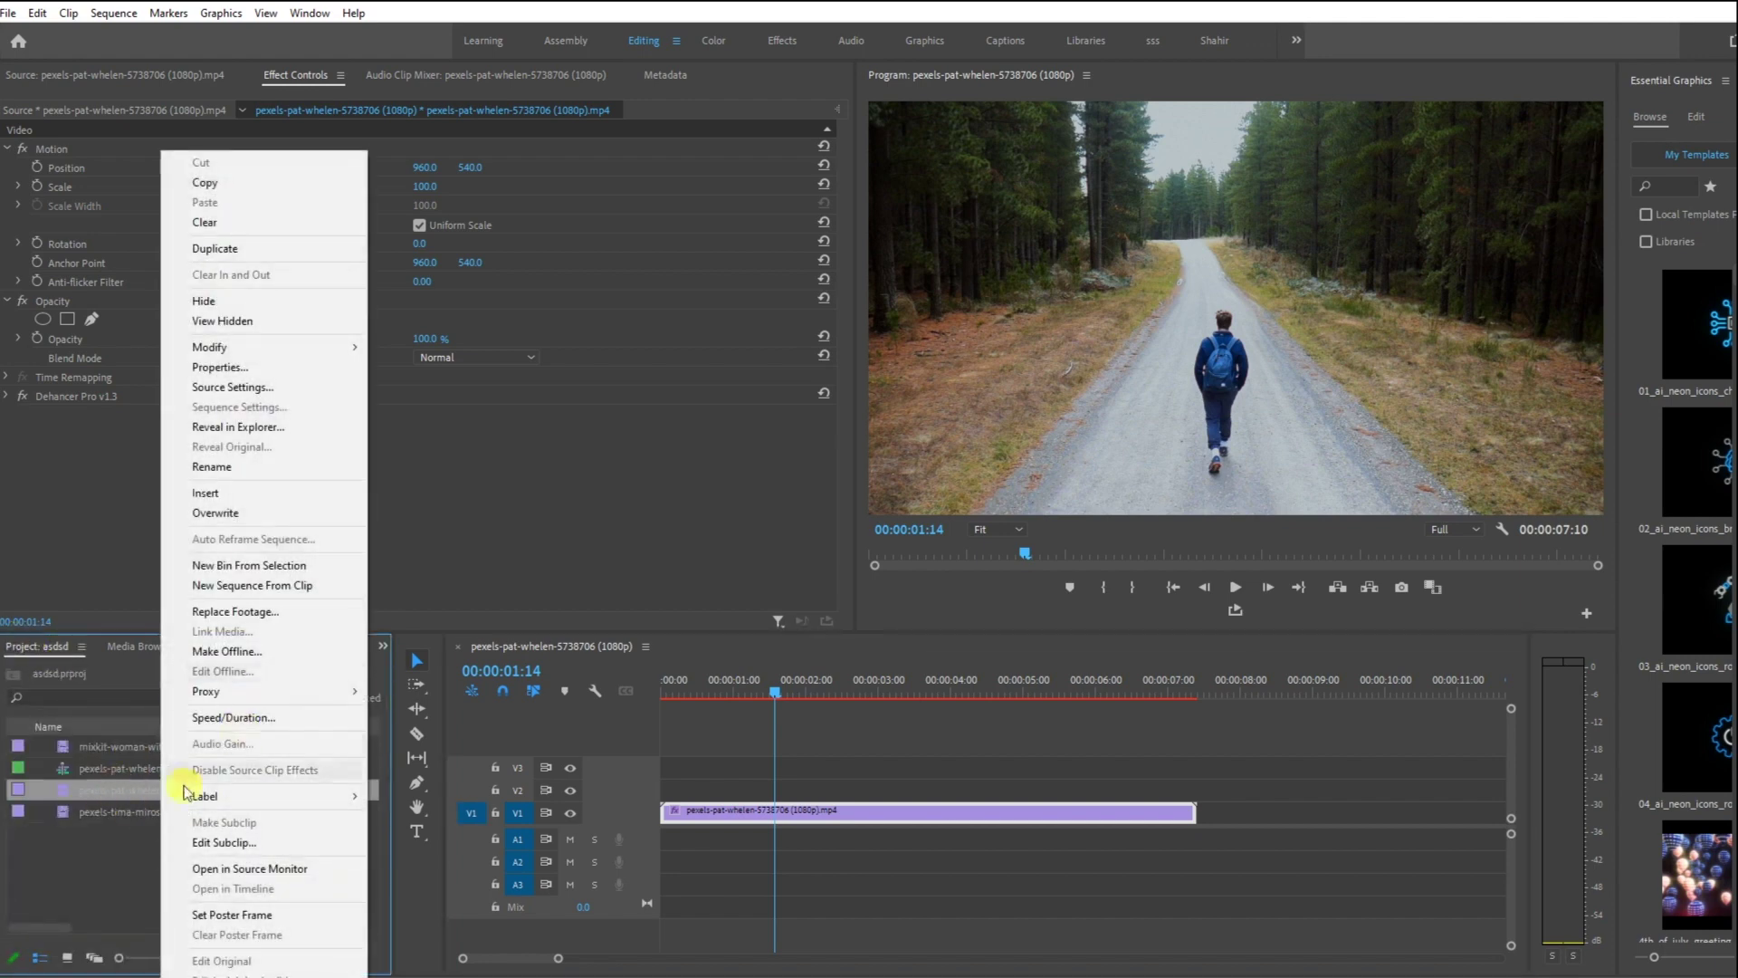
pyautogui.click(137, 809)
pyautogui.rightClick(170, 815)
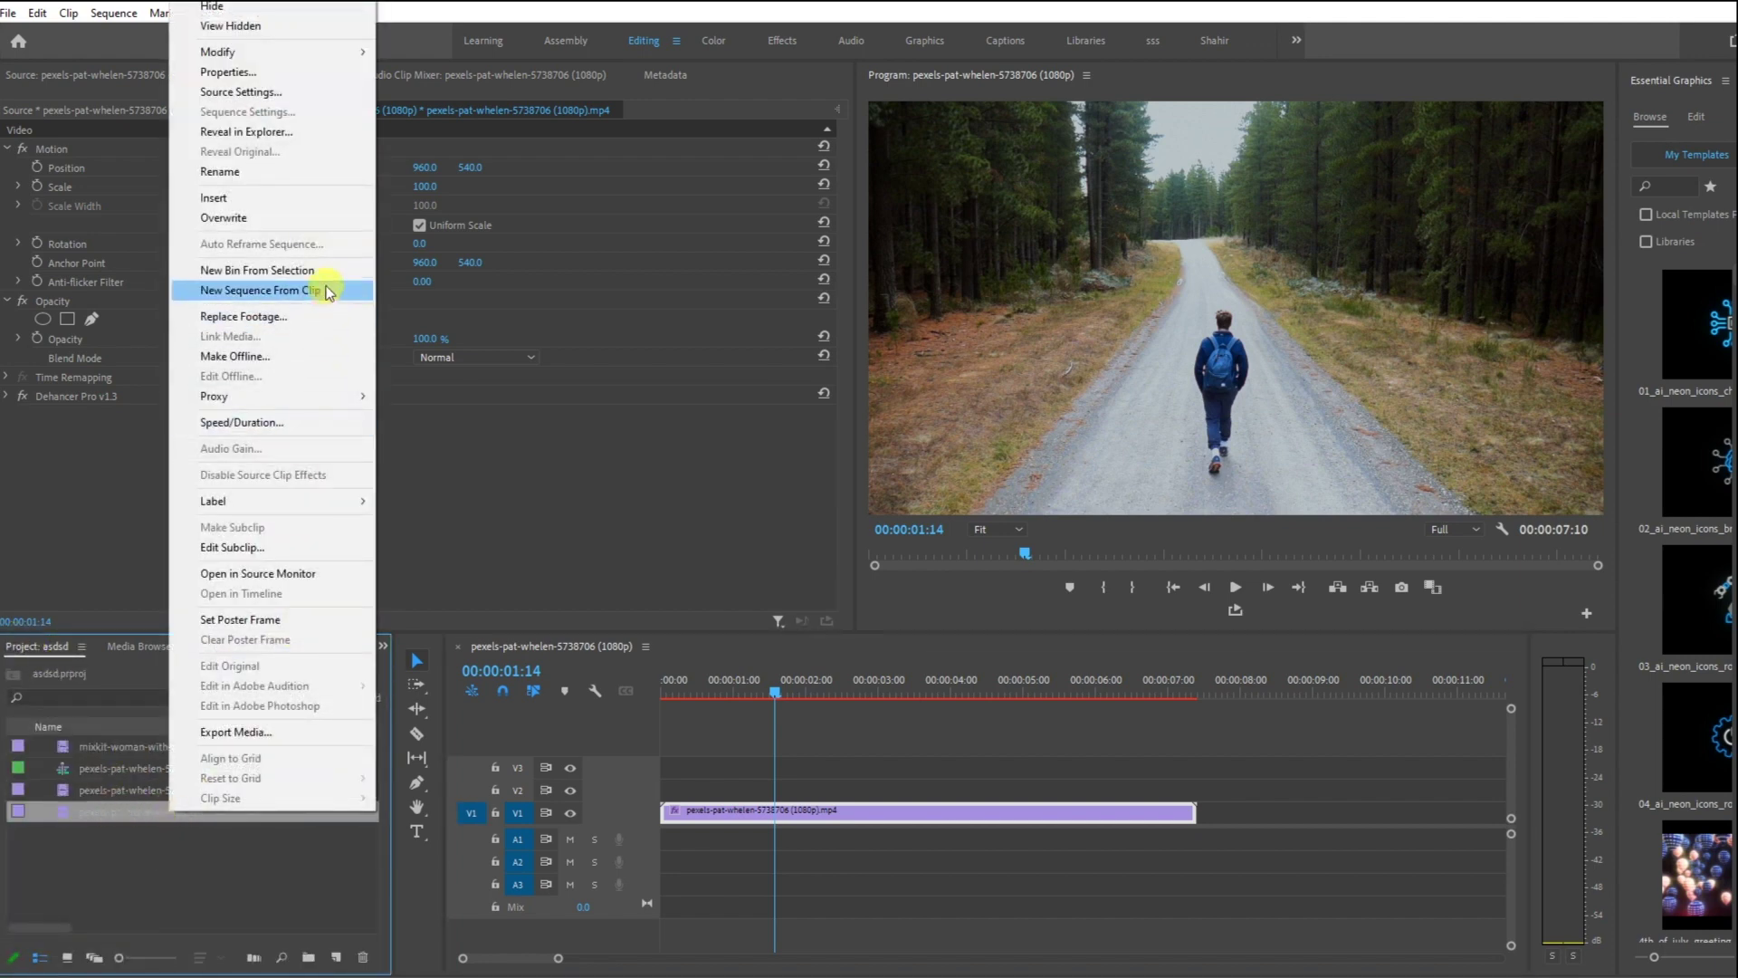
pyautogui.click(326, 289)
pyautogui.press('\\')
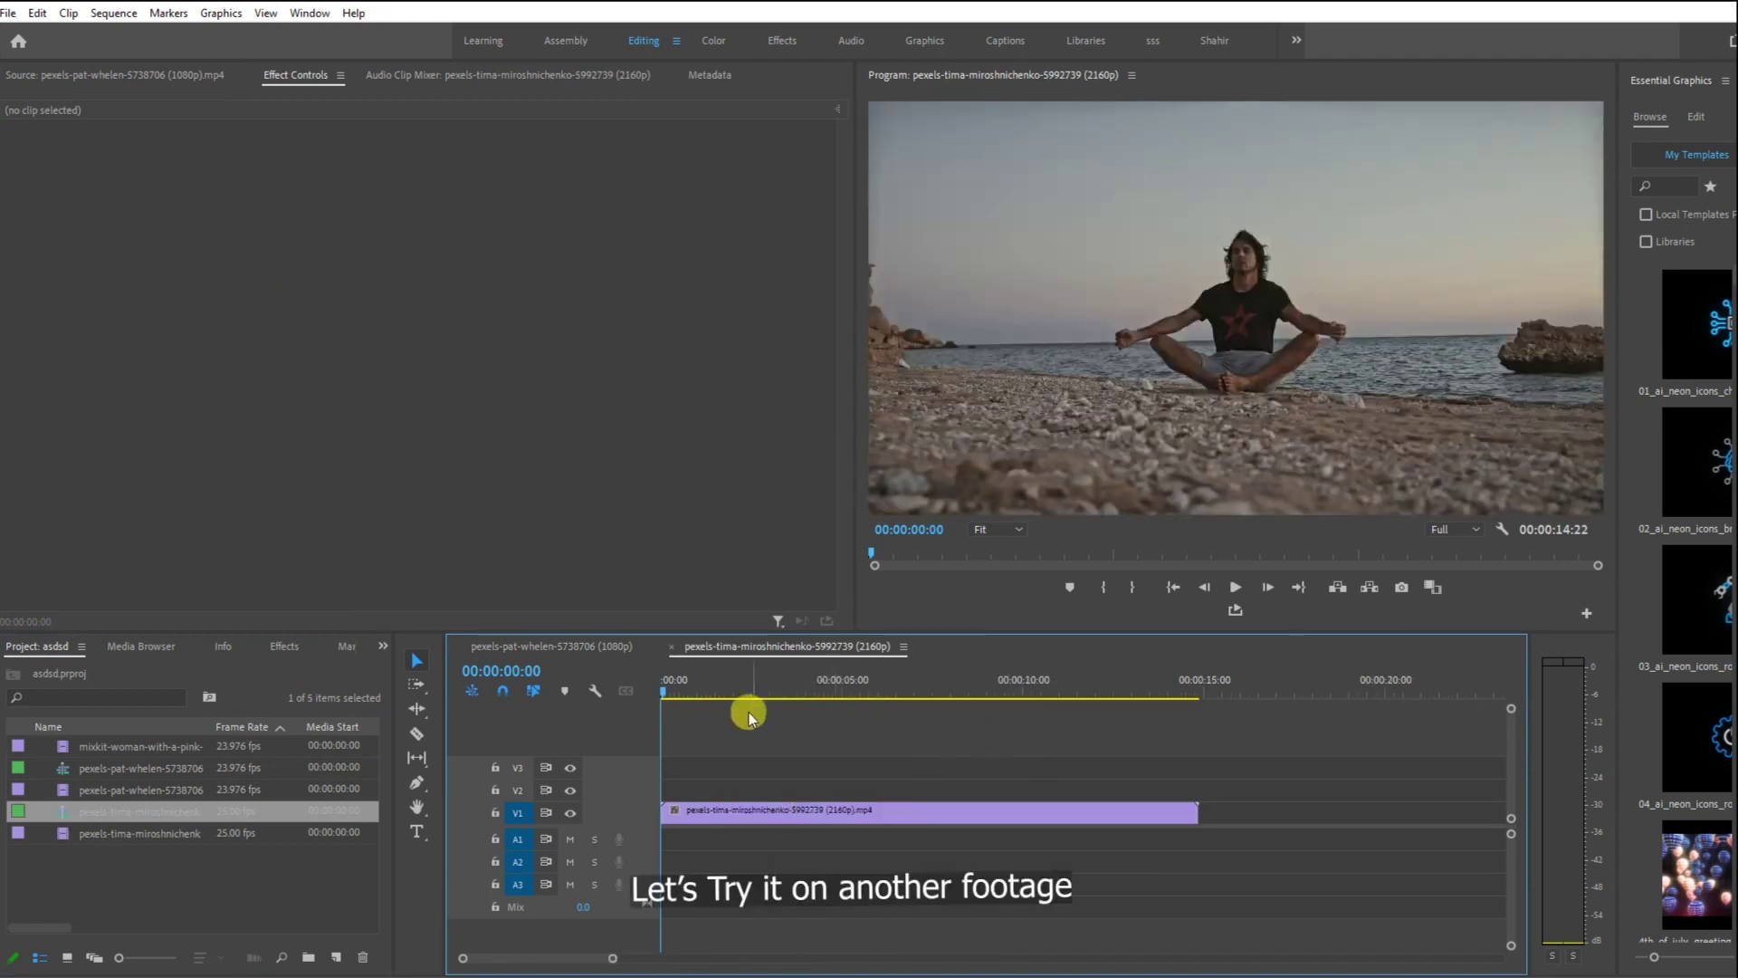
pyautogui.moveTo(764, 681); pyautogui.dragTo(806, 680)
# Copy Dehancer Pro from the forest-path clip and paste it onto the beach clip.
pyautogui.click(615, 646)
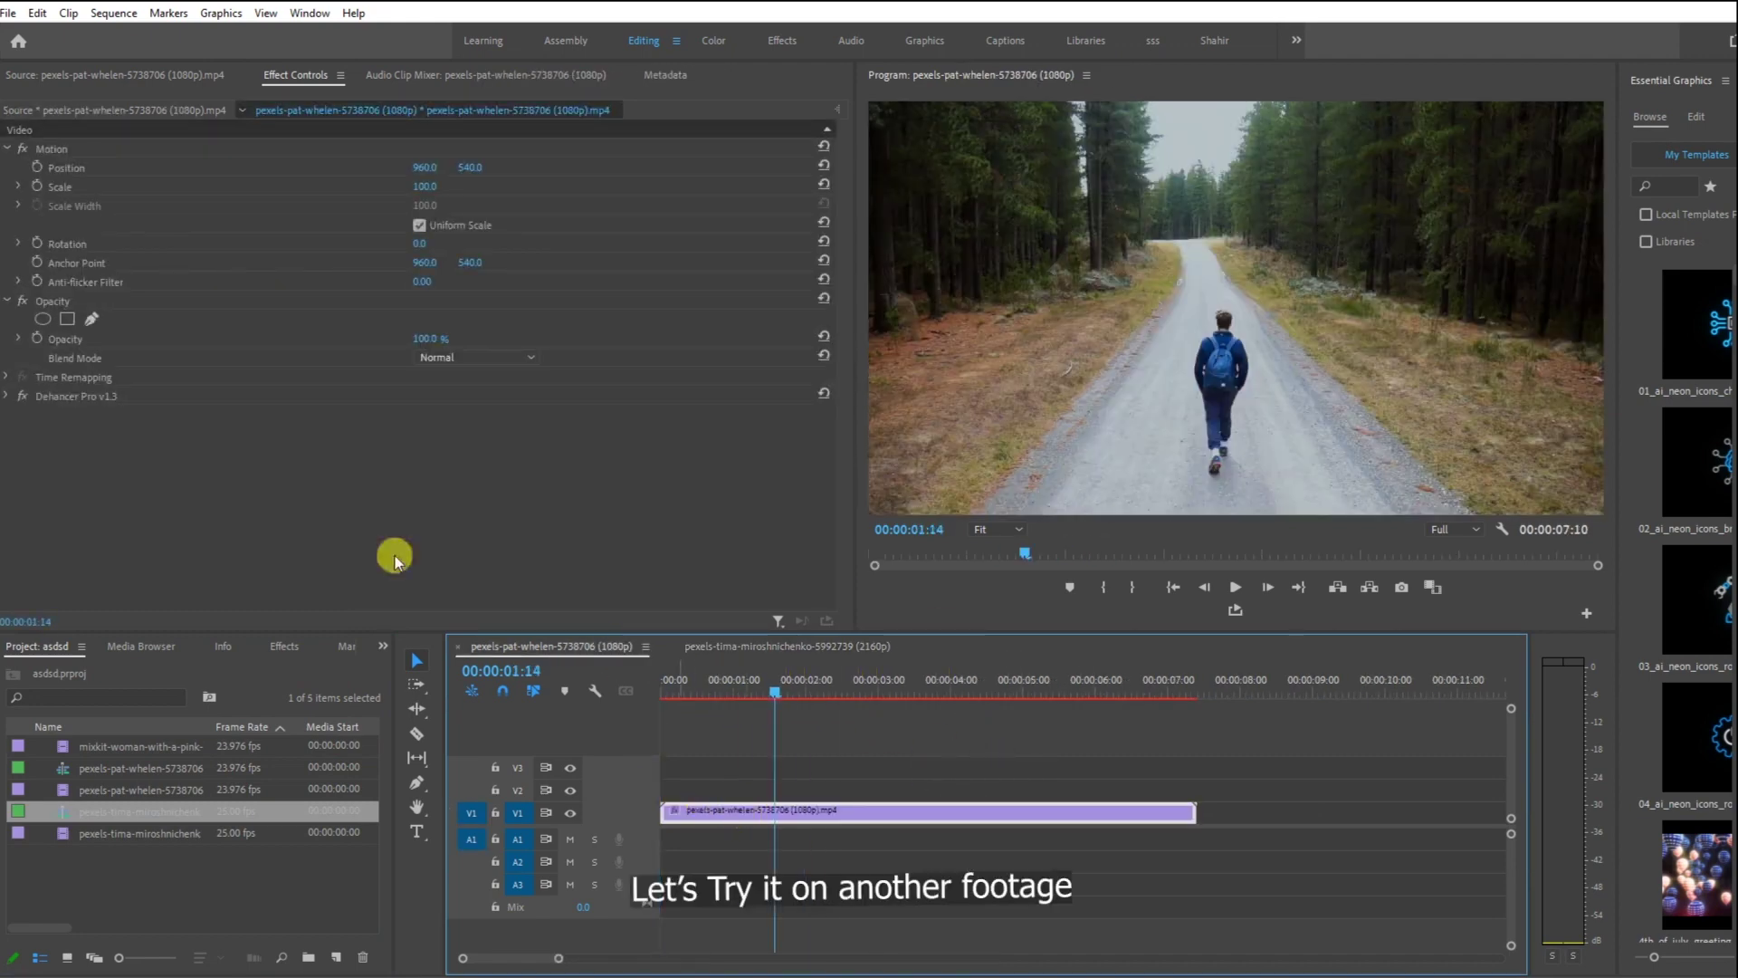
pyautogui.click(79, 397)
pyautogui.rightClick(104, 418)
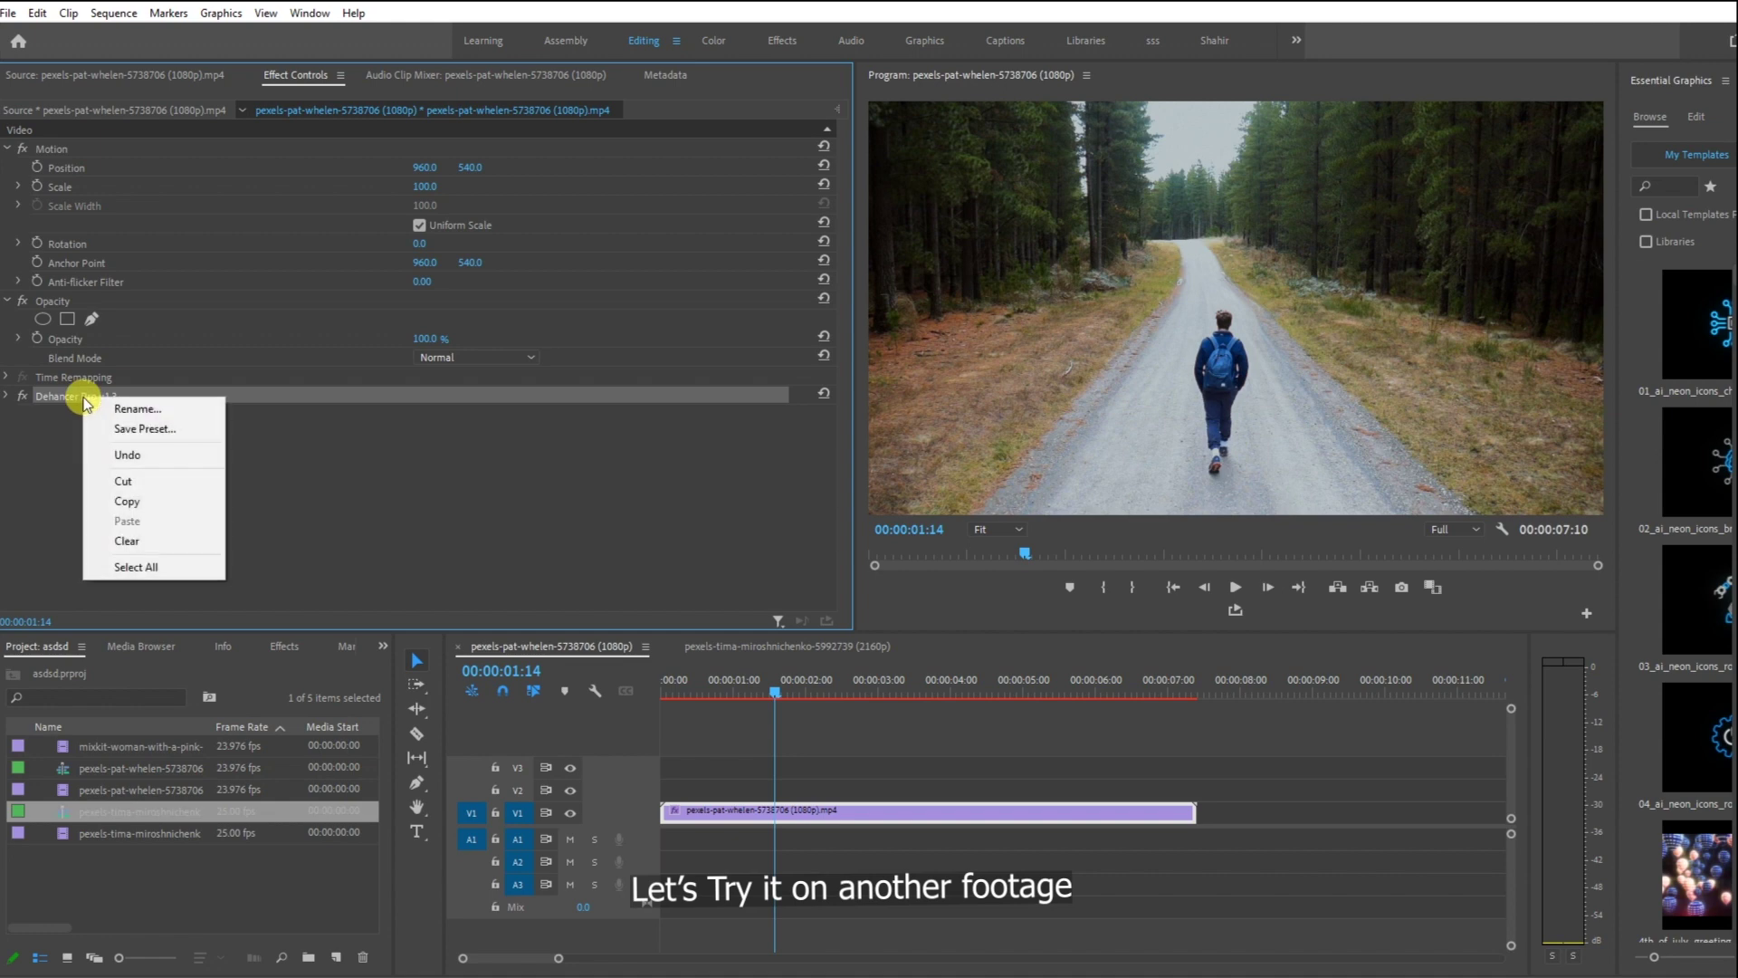
pyautogui.click(154, 497)
pyautogui.click(801, 647)
pyautogui.click(840, 812)
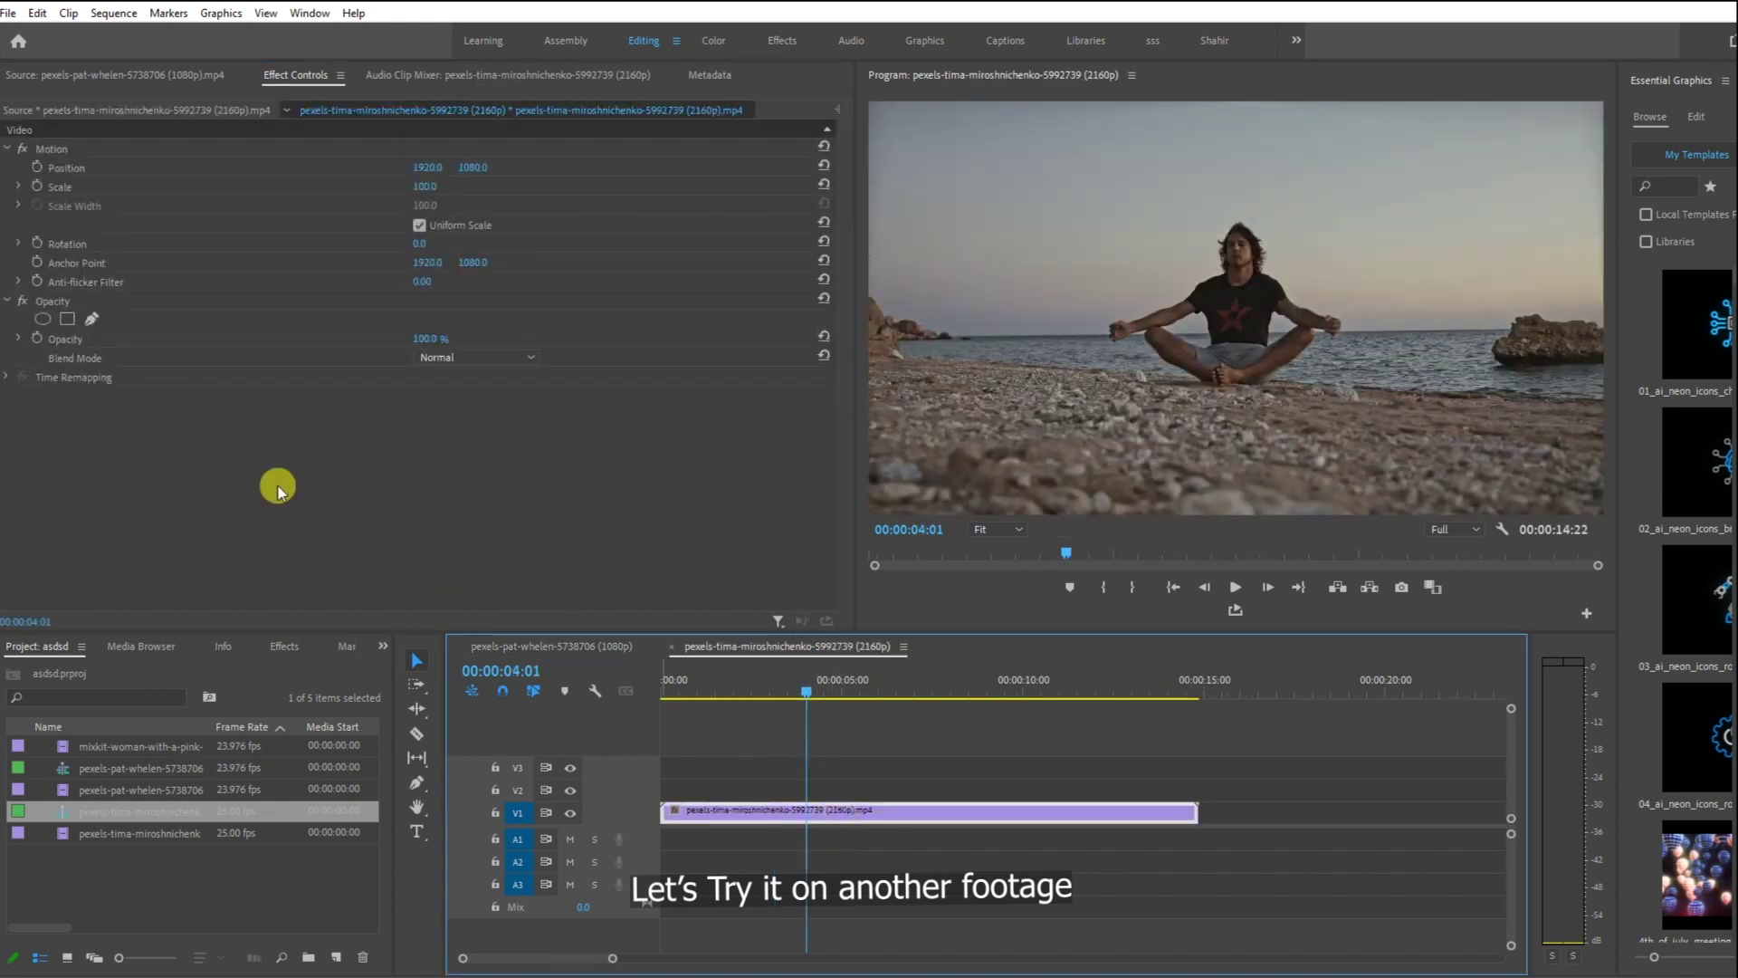
pyautogui.rightClick(193, 426)
pyautogui.click(279, 548)
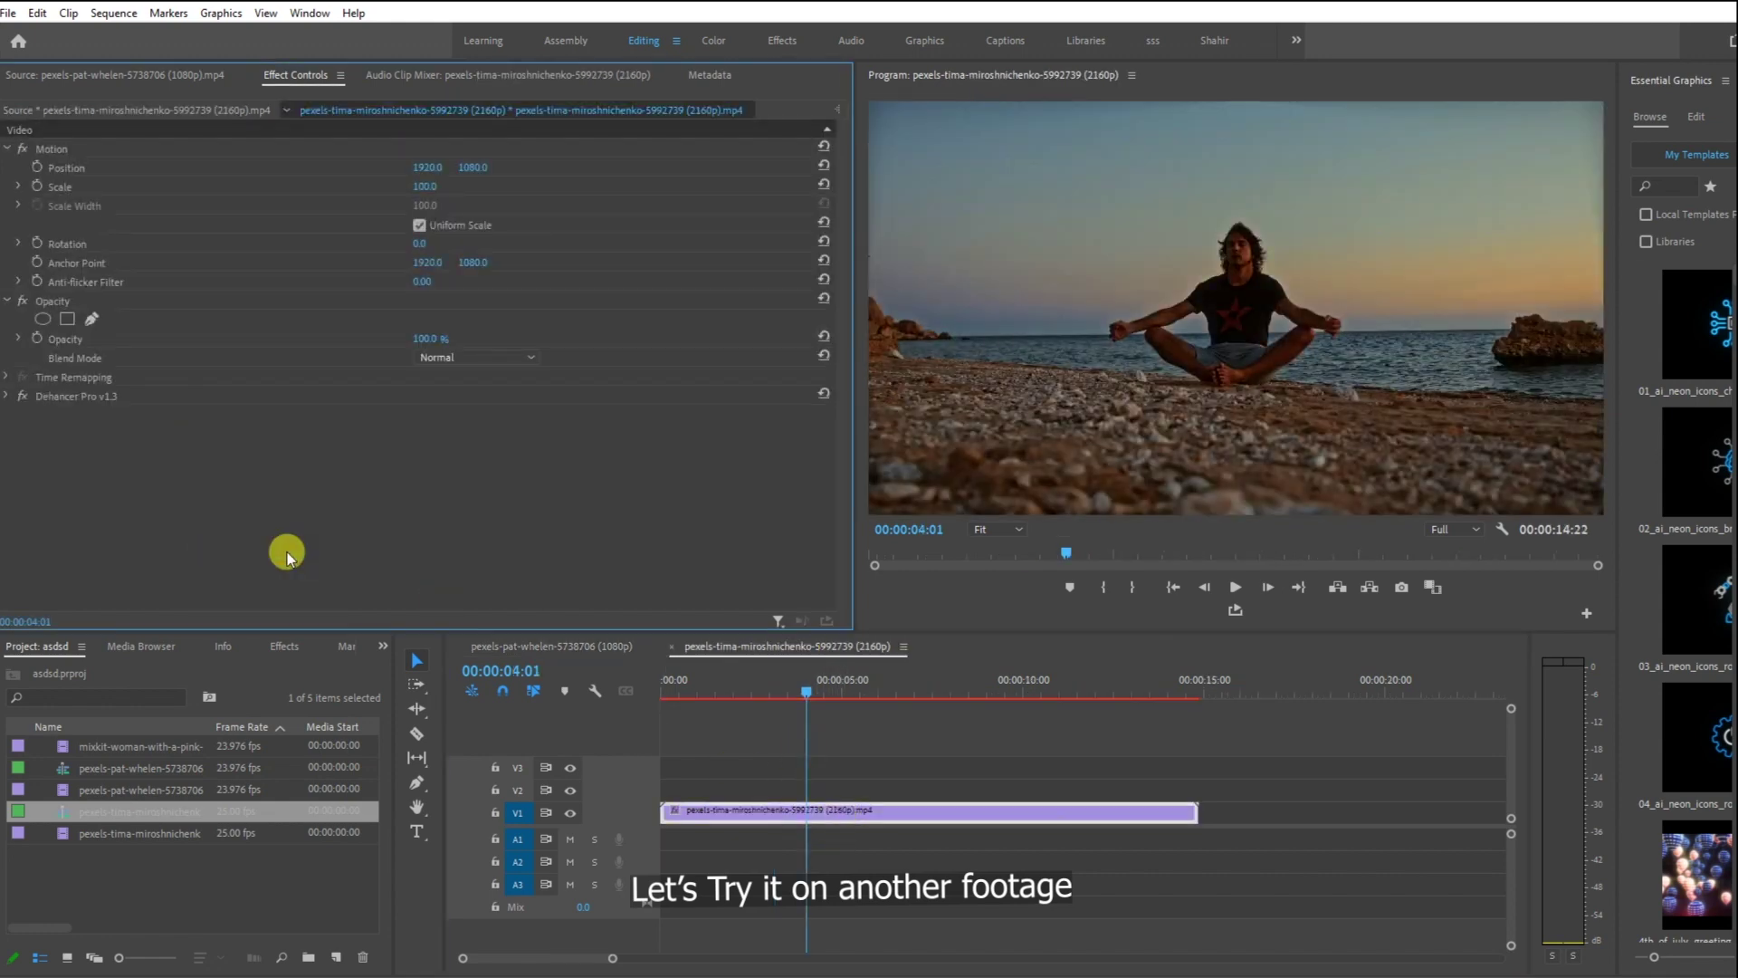
# Reset the beach clip's Dehancer settings to defaults and expand the Input section.
pyautogui.click(13, 398)
pyautogui.scroll(-1, 729, 444)
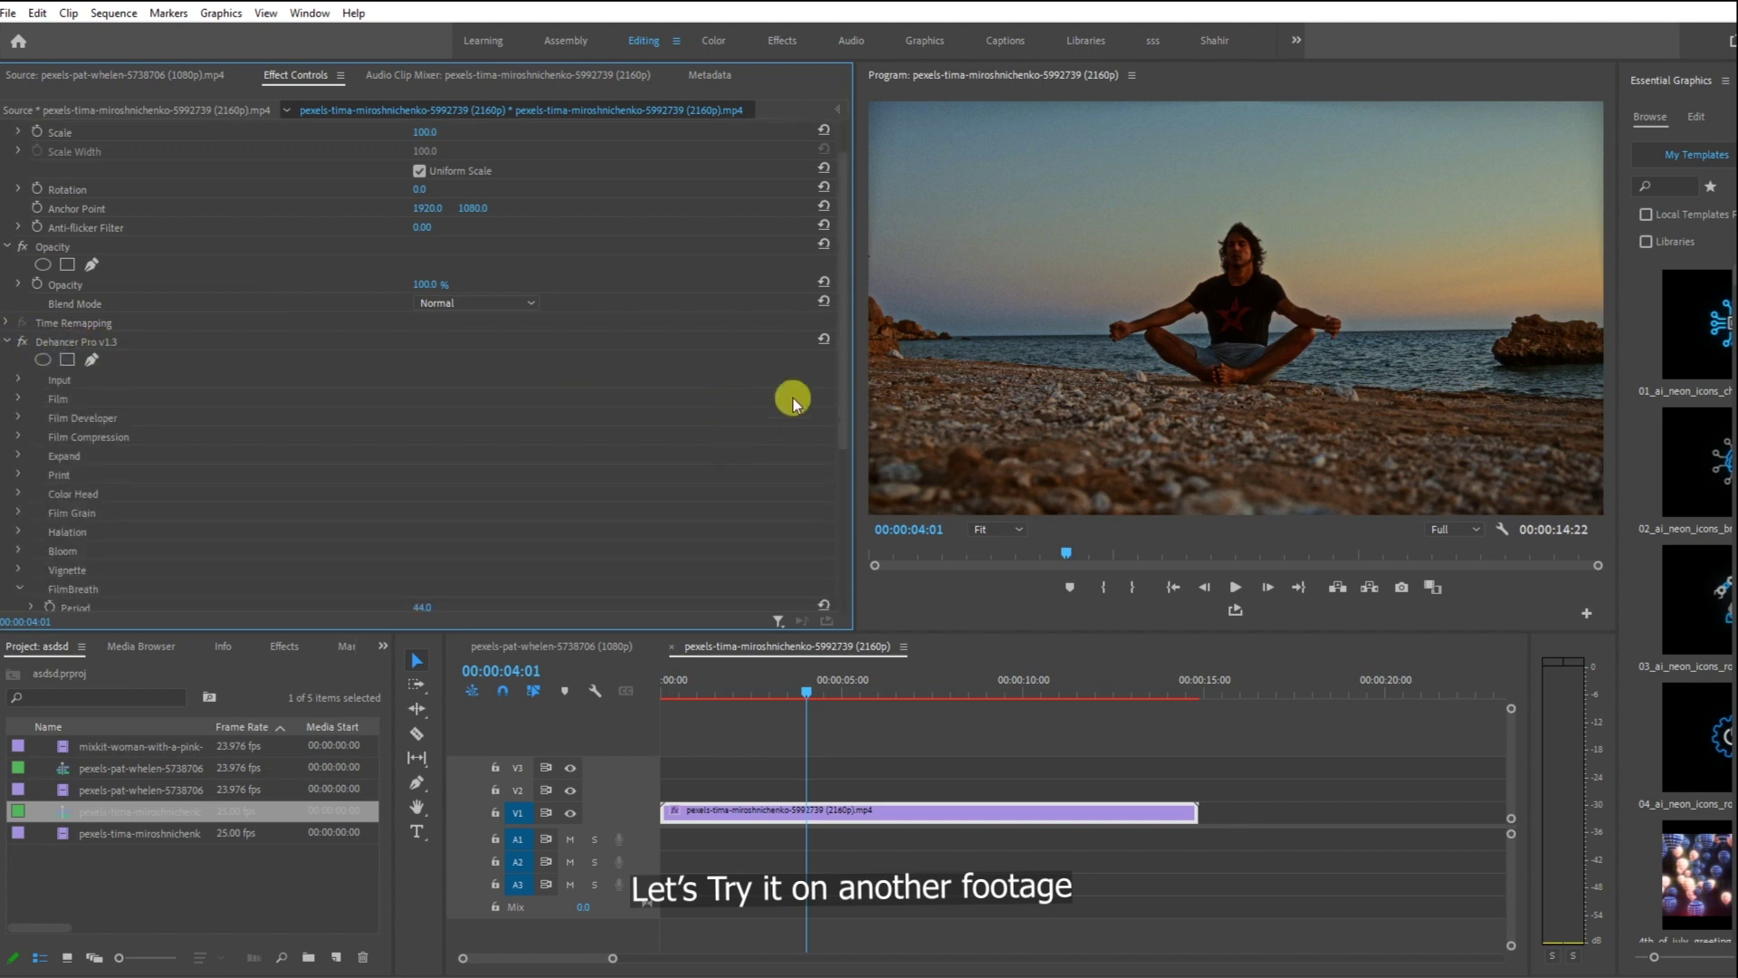
pyautogui.click(822, 342)
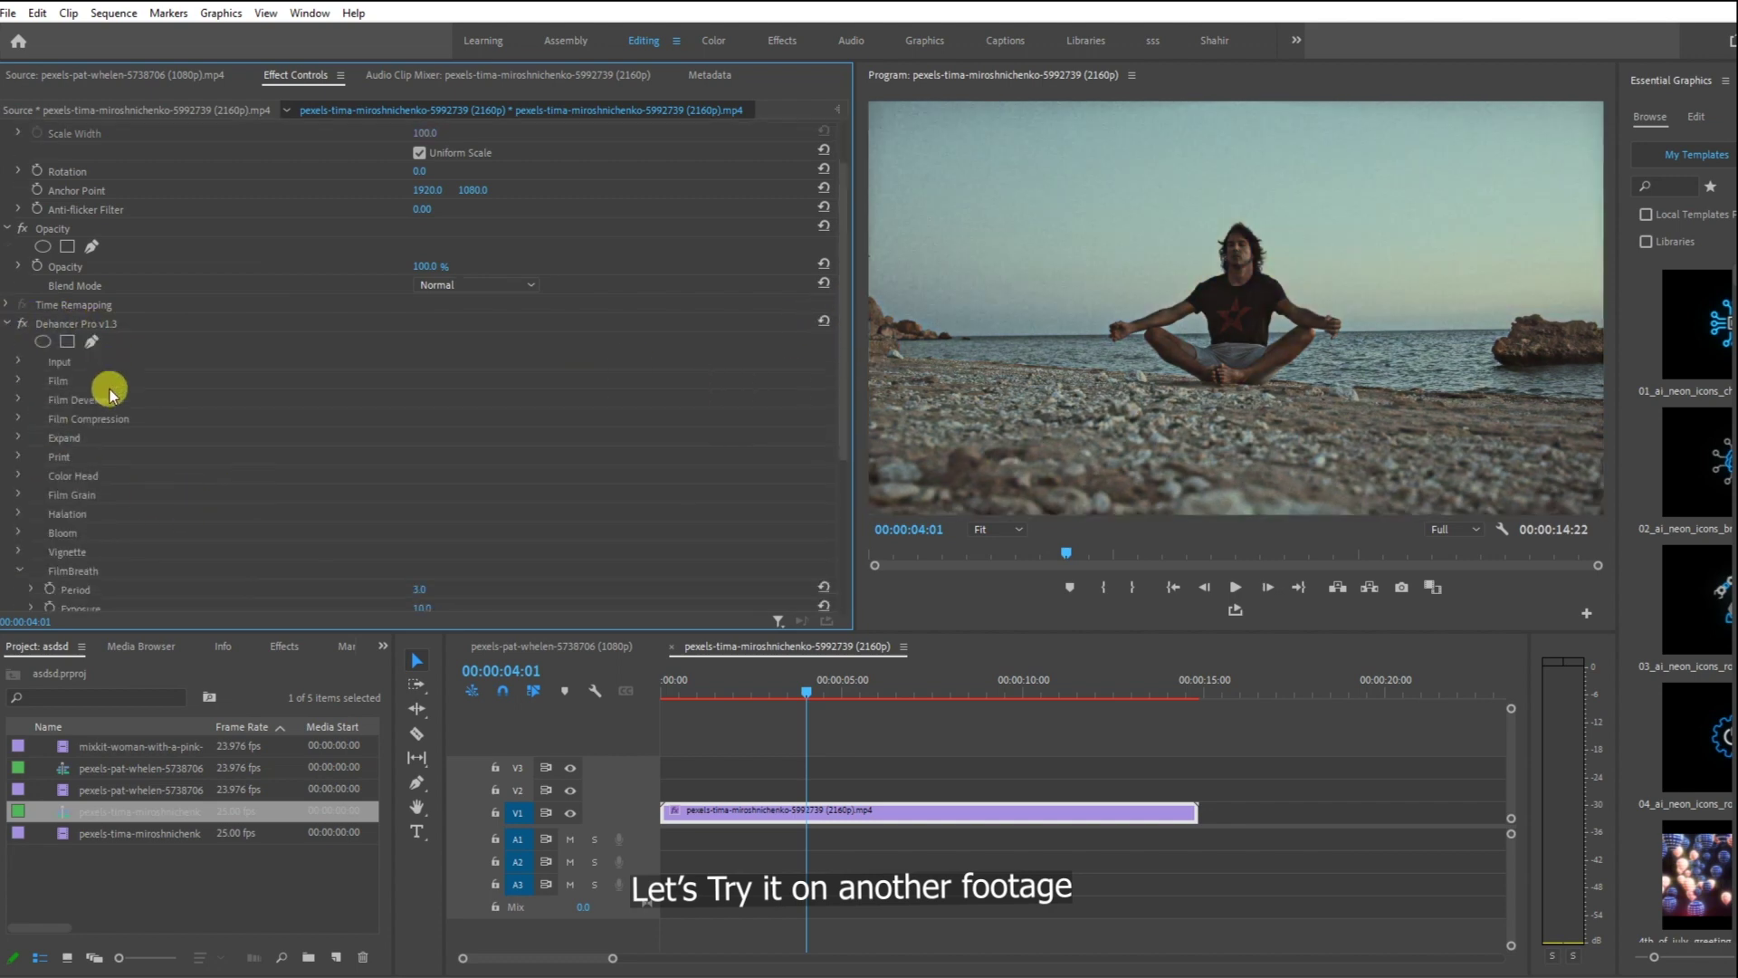
pyautogui.scroll(-1, 109, 389)
pyautogui.scroll(-1, 50, 350)
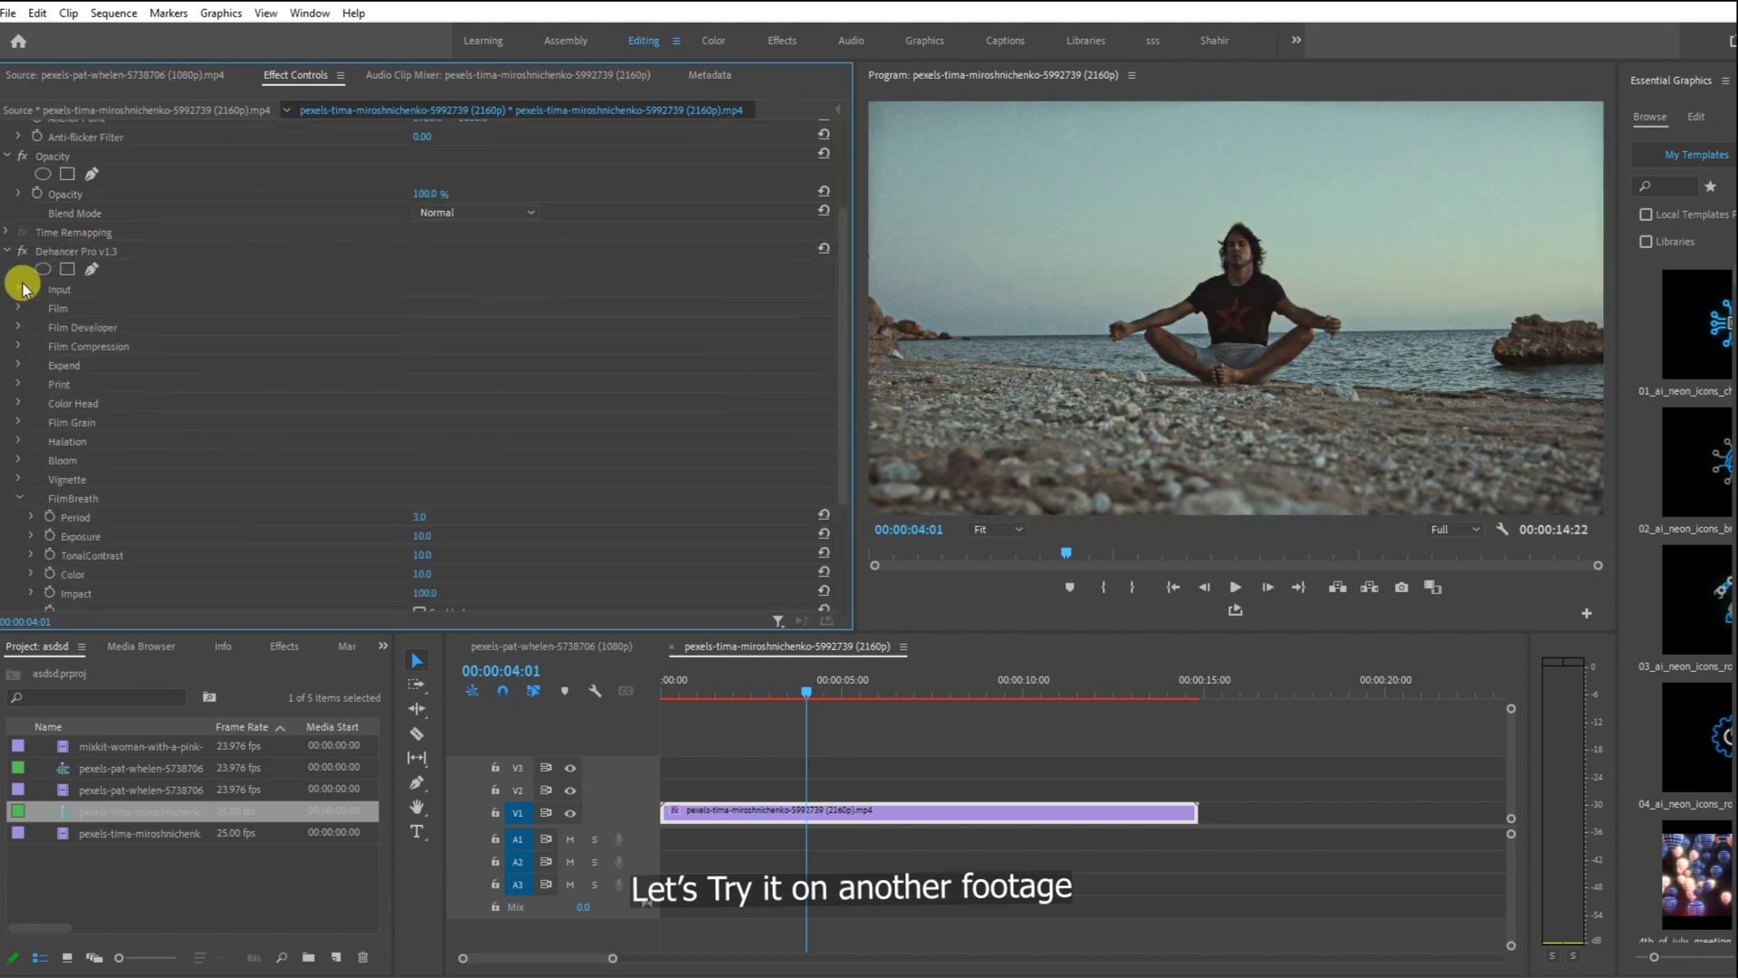
pyautogui.click(20, 289)
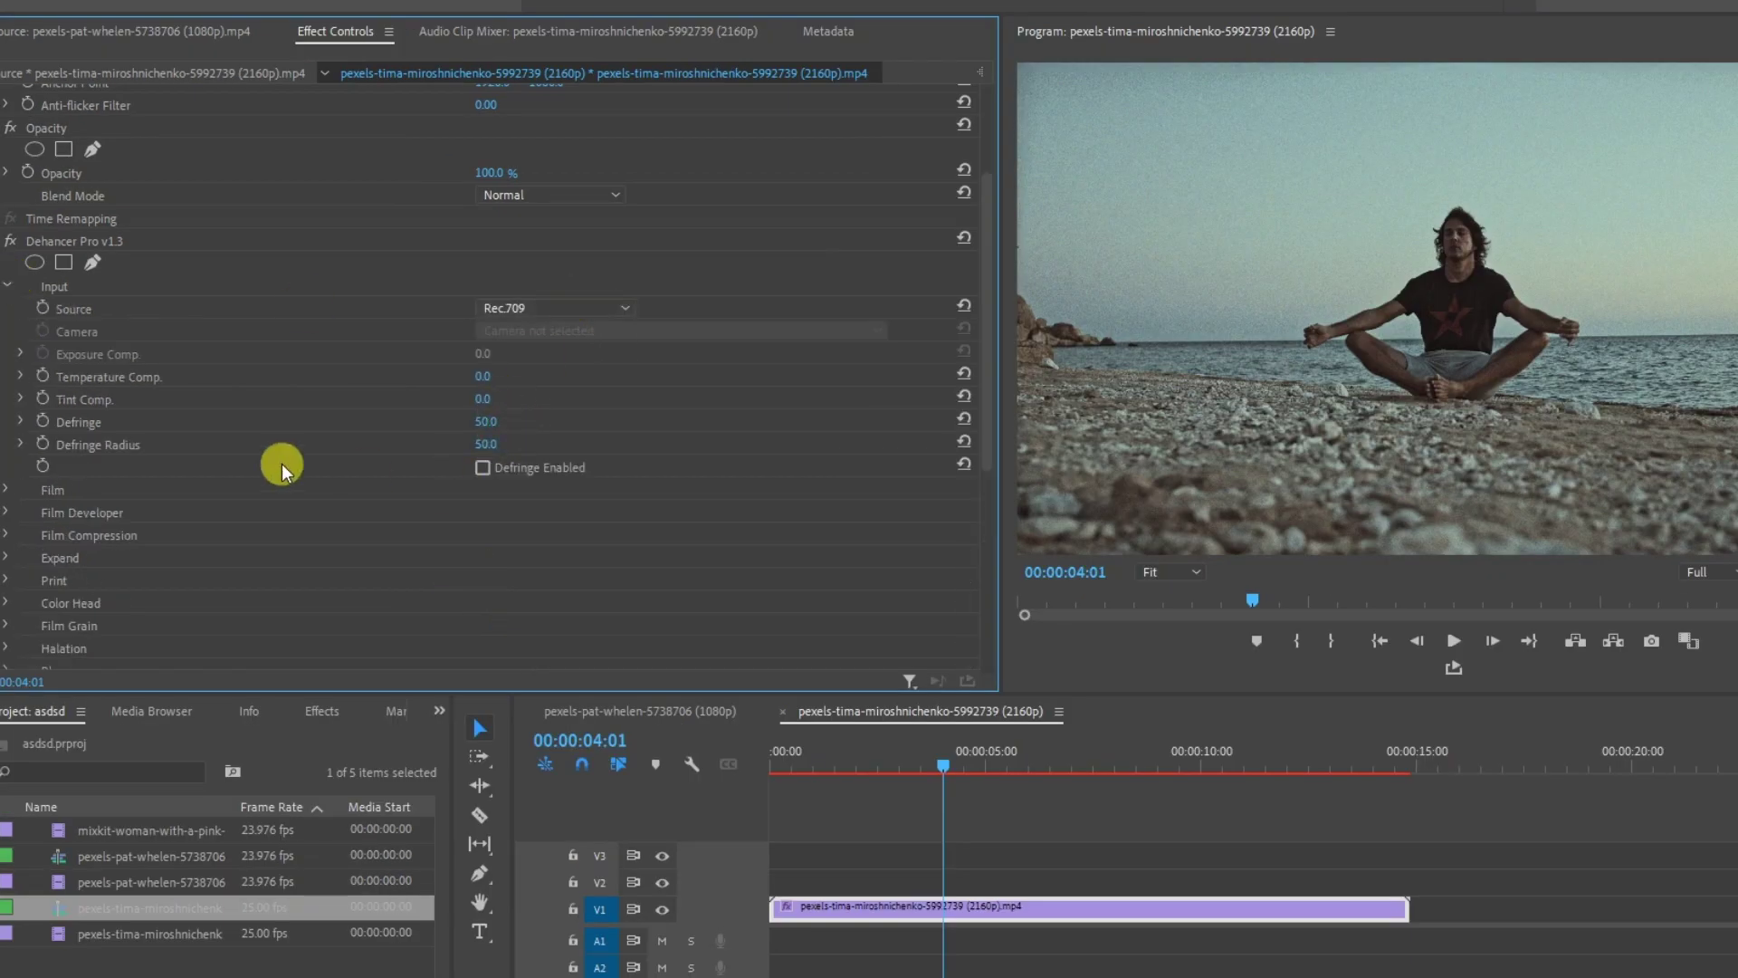
# Choose Kodak Kodachrome 64 (Experimental) as the film stock and pull exposure to -1.0 EV.
pyautogui.click(6, 490)
pyautogui.scroll(-3, 773, 471)
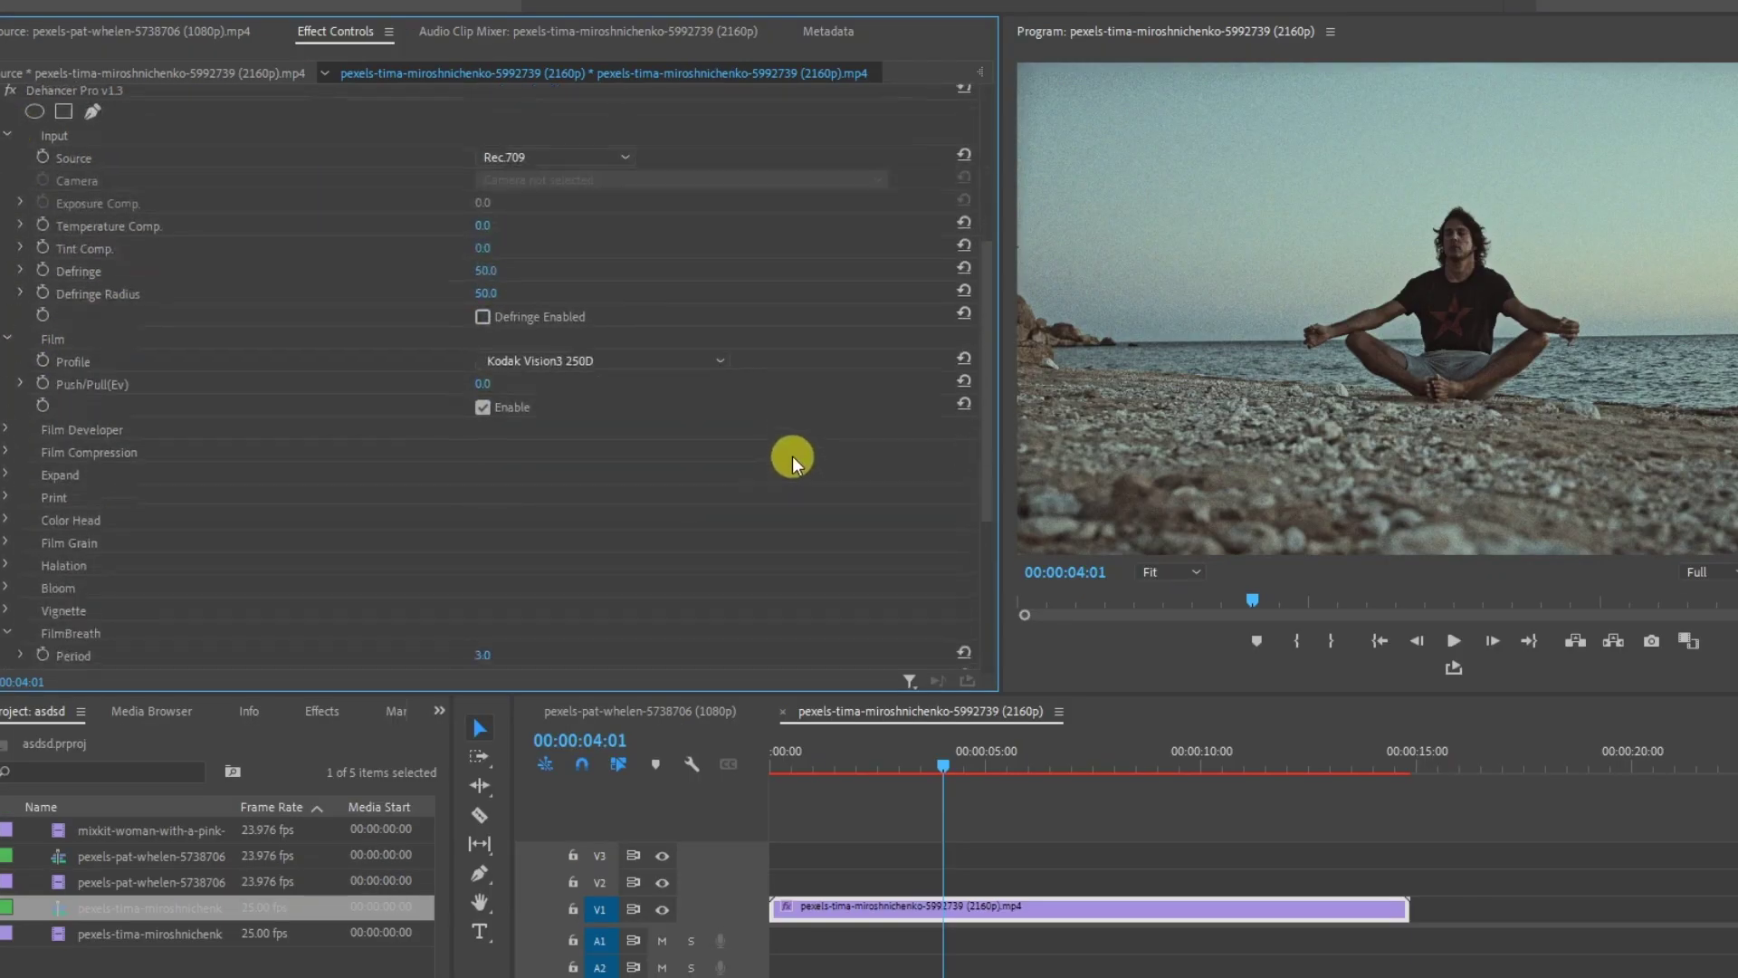
pyautogui.click(714, 344)
pyautogui.click(622, 838)
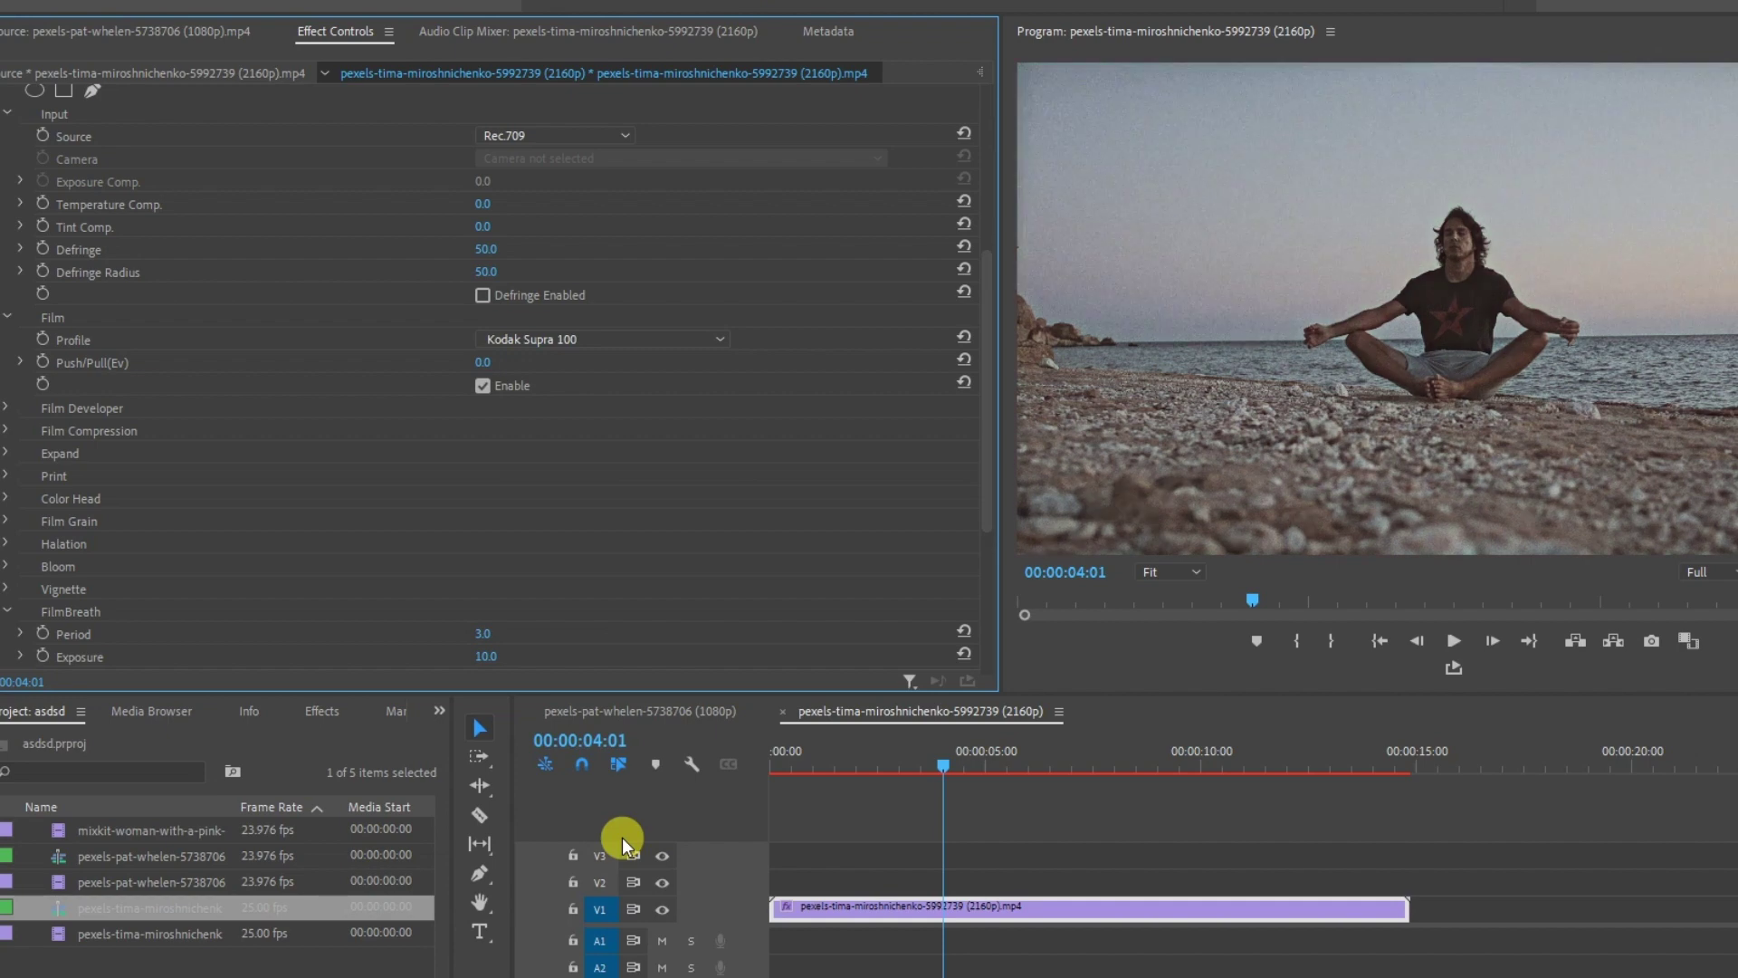
pyautogui.click(564, 344)
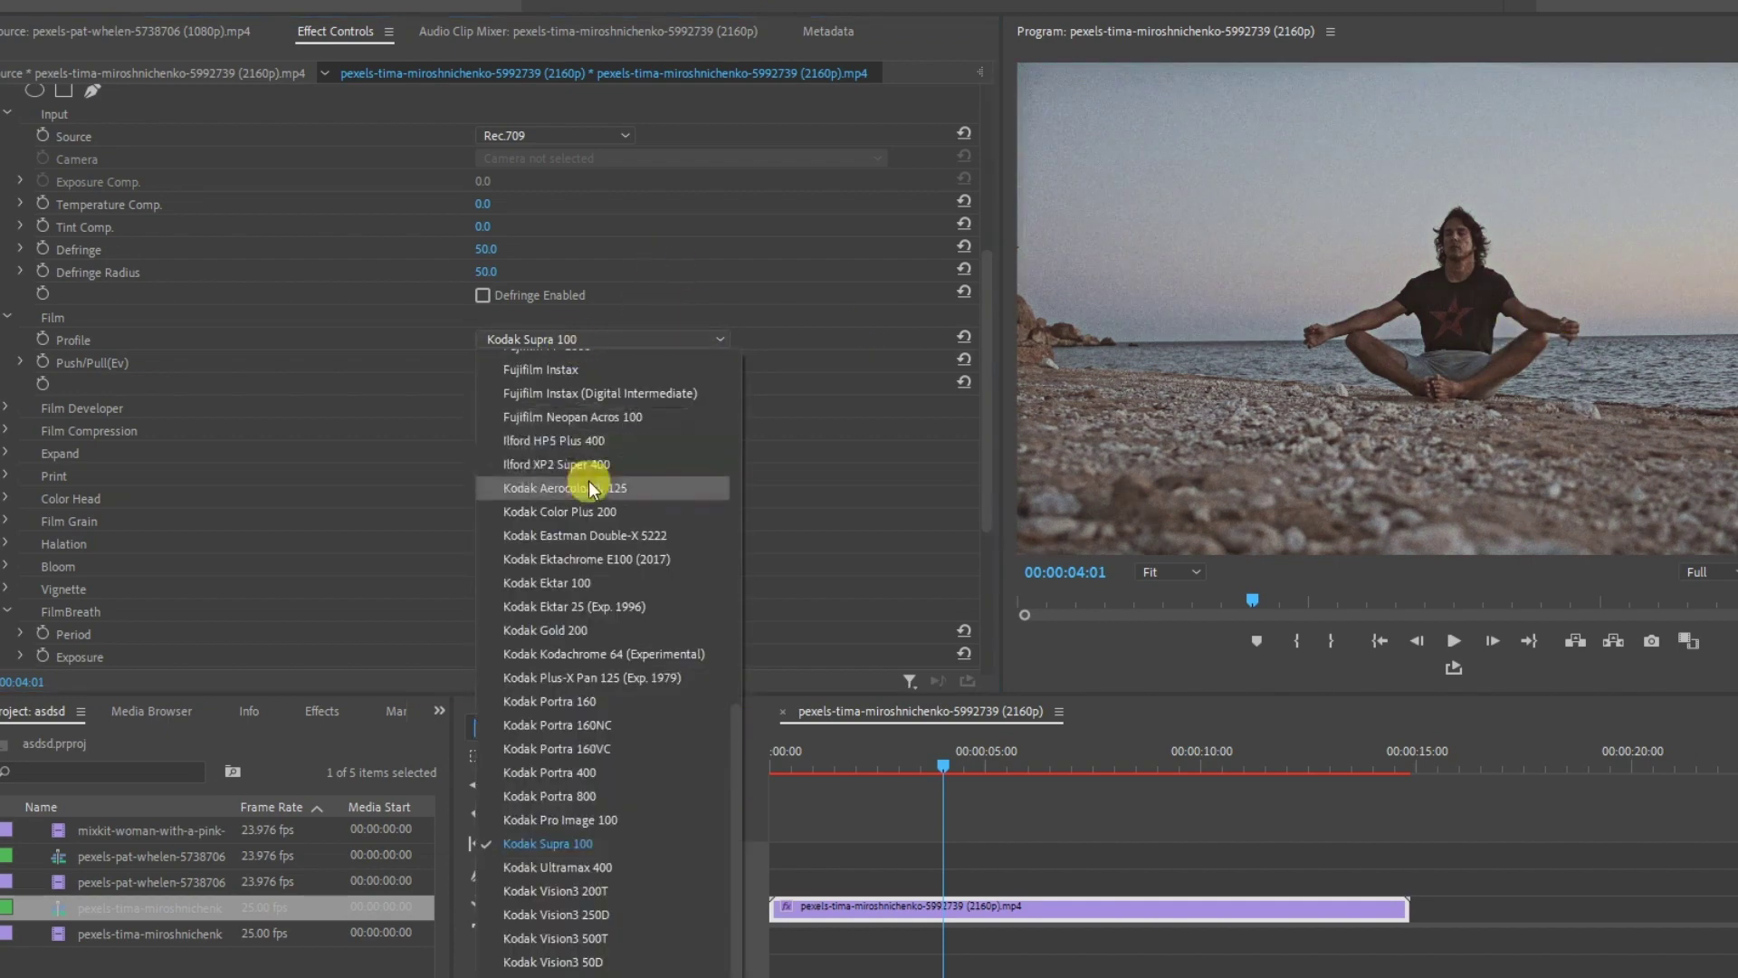
pyautogui.click(572, 655)
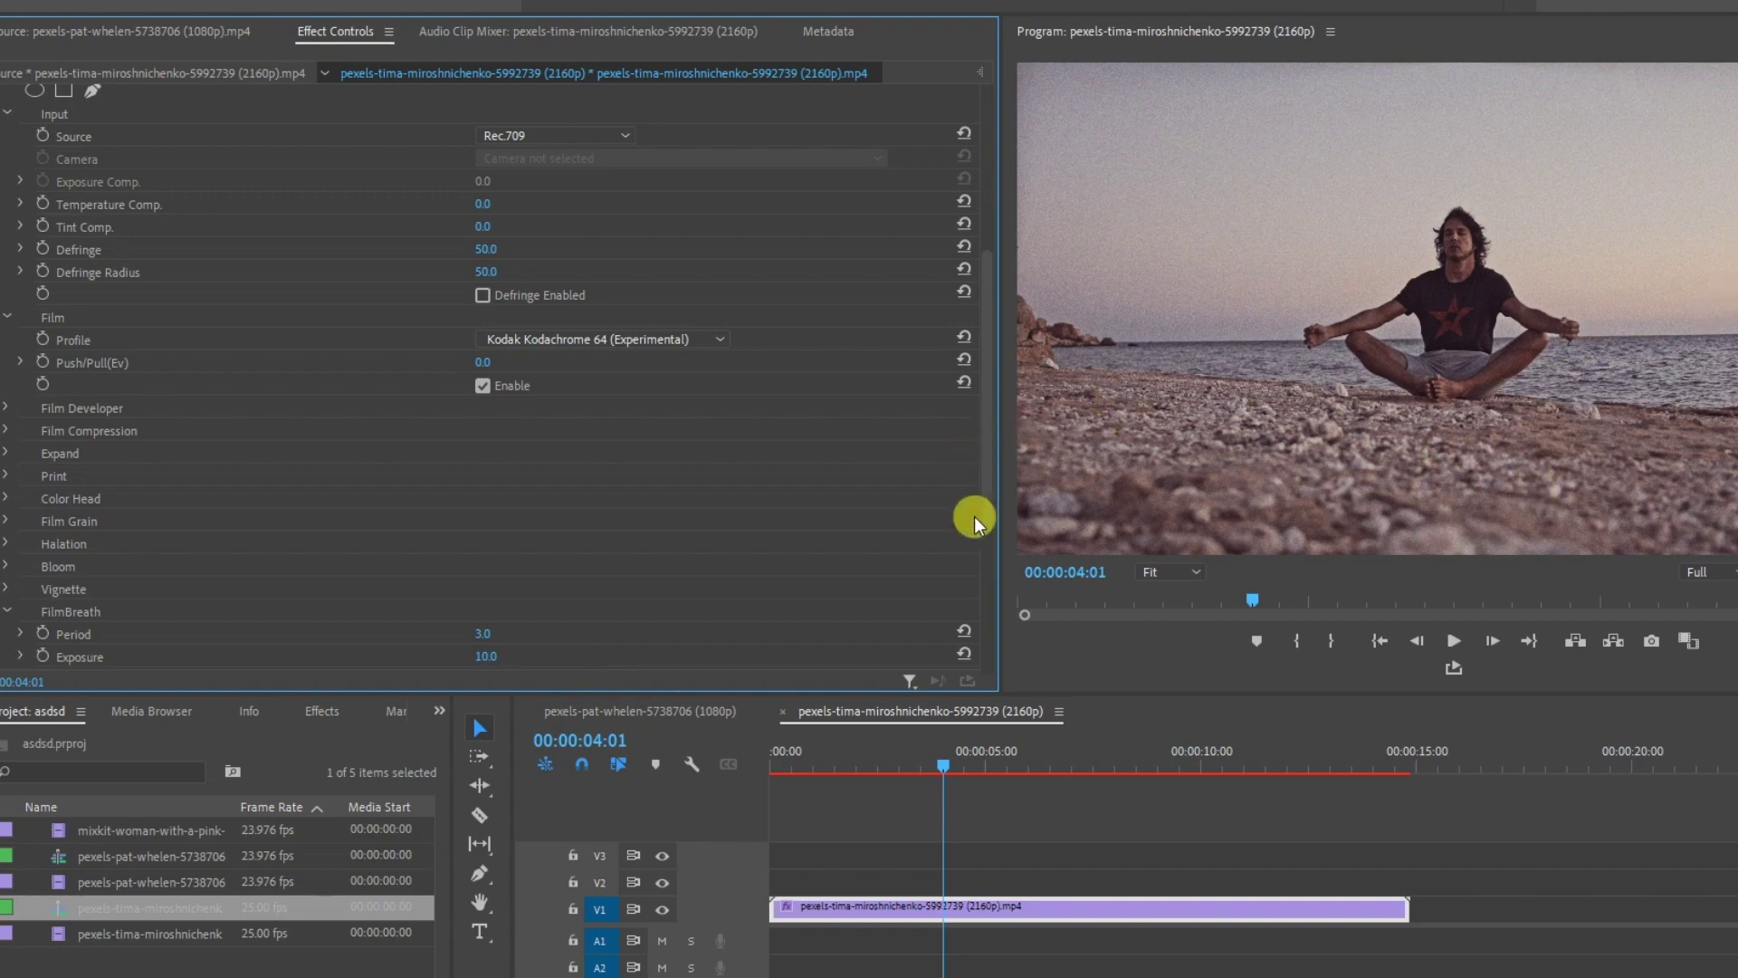
pyautogui.moveTo(483, 362)
pyautogui.mouseDown()
pyautogui.moveTo(501, 362)
pyautogui.moveTo(472, 362)
pyautogui.mouseUp()
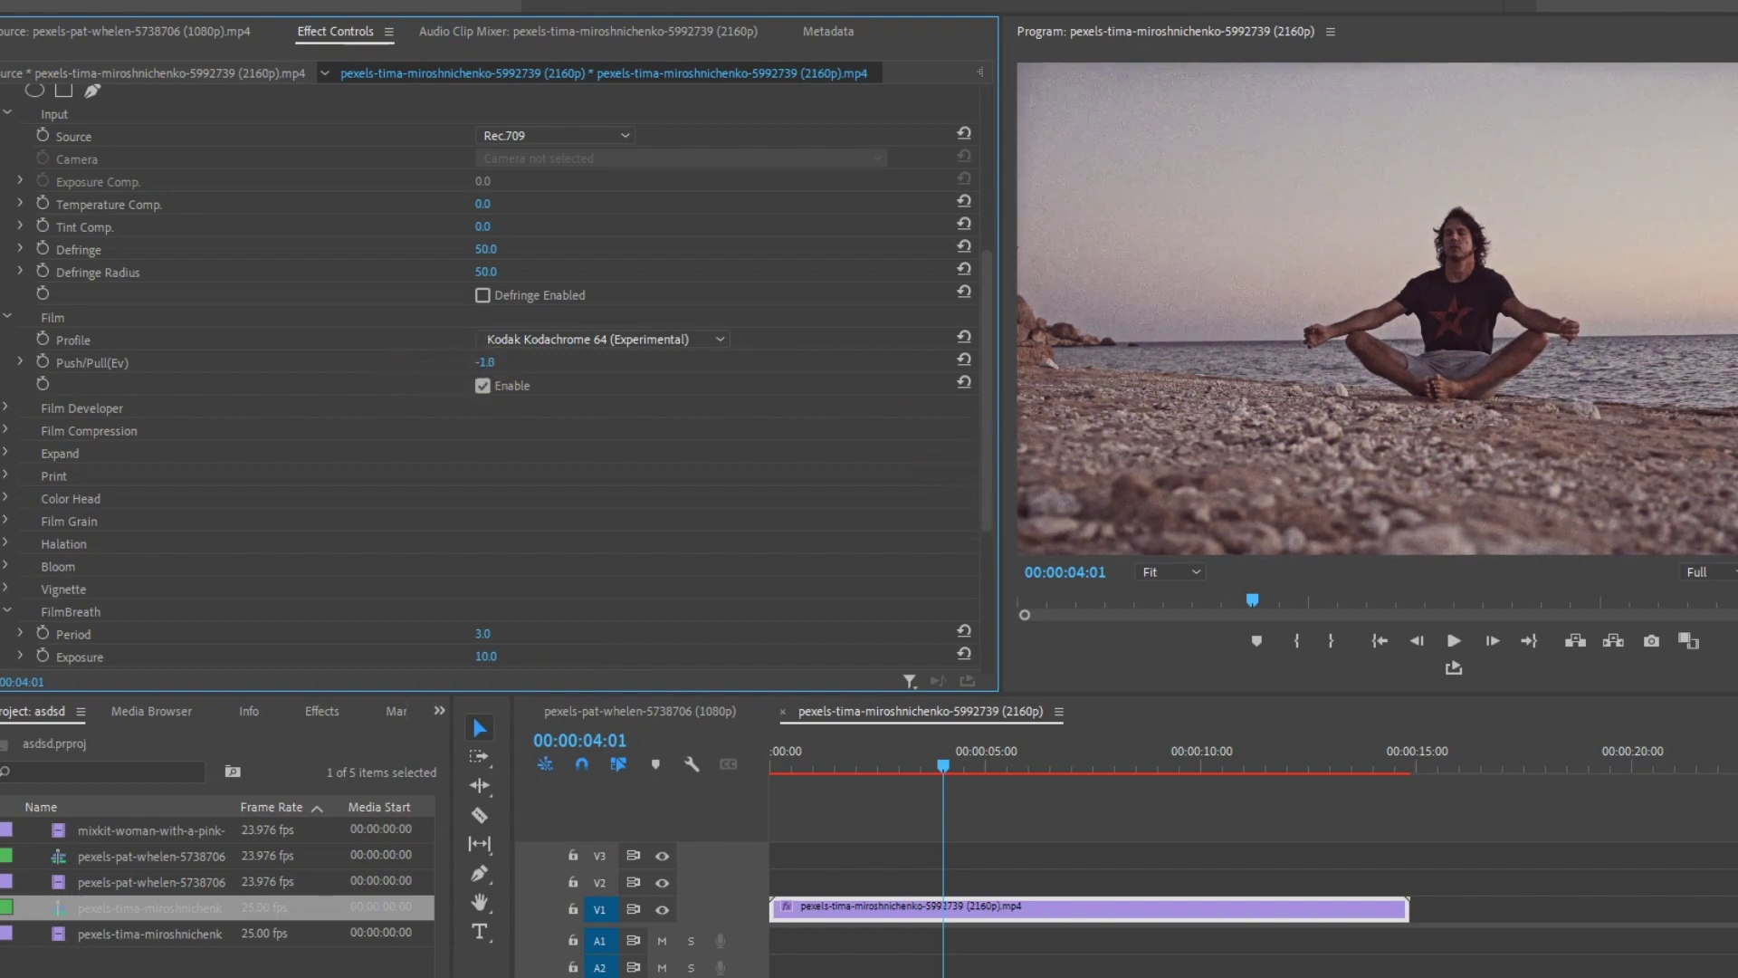
# Scrub Film Developer to Contrast Boost -11, Gamma 26, Color Boost 62, Push/Pull -1.6.
pyautogui.click(6, 407)
pyautogui.scroll(-1, 816, 443)
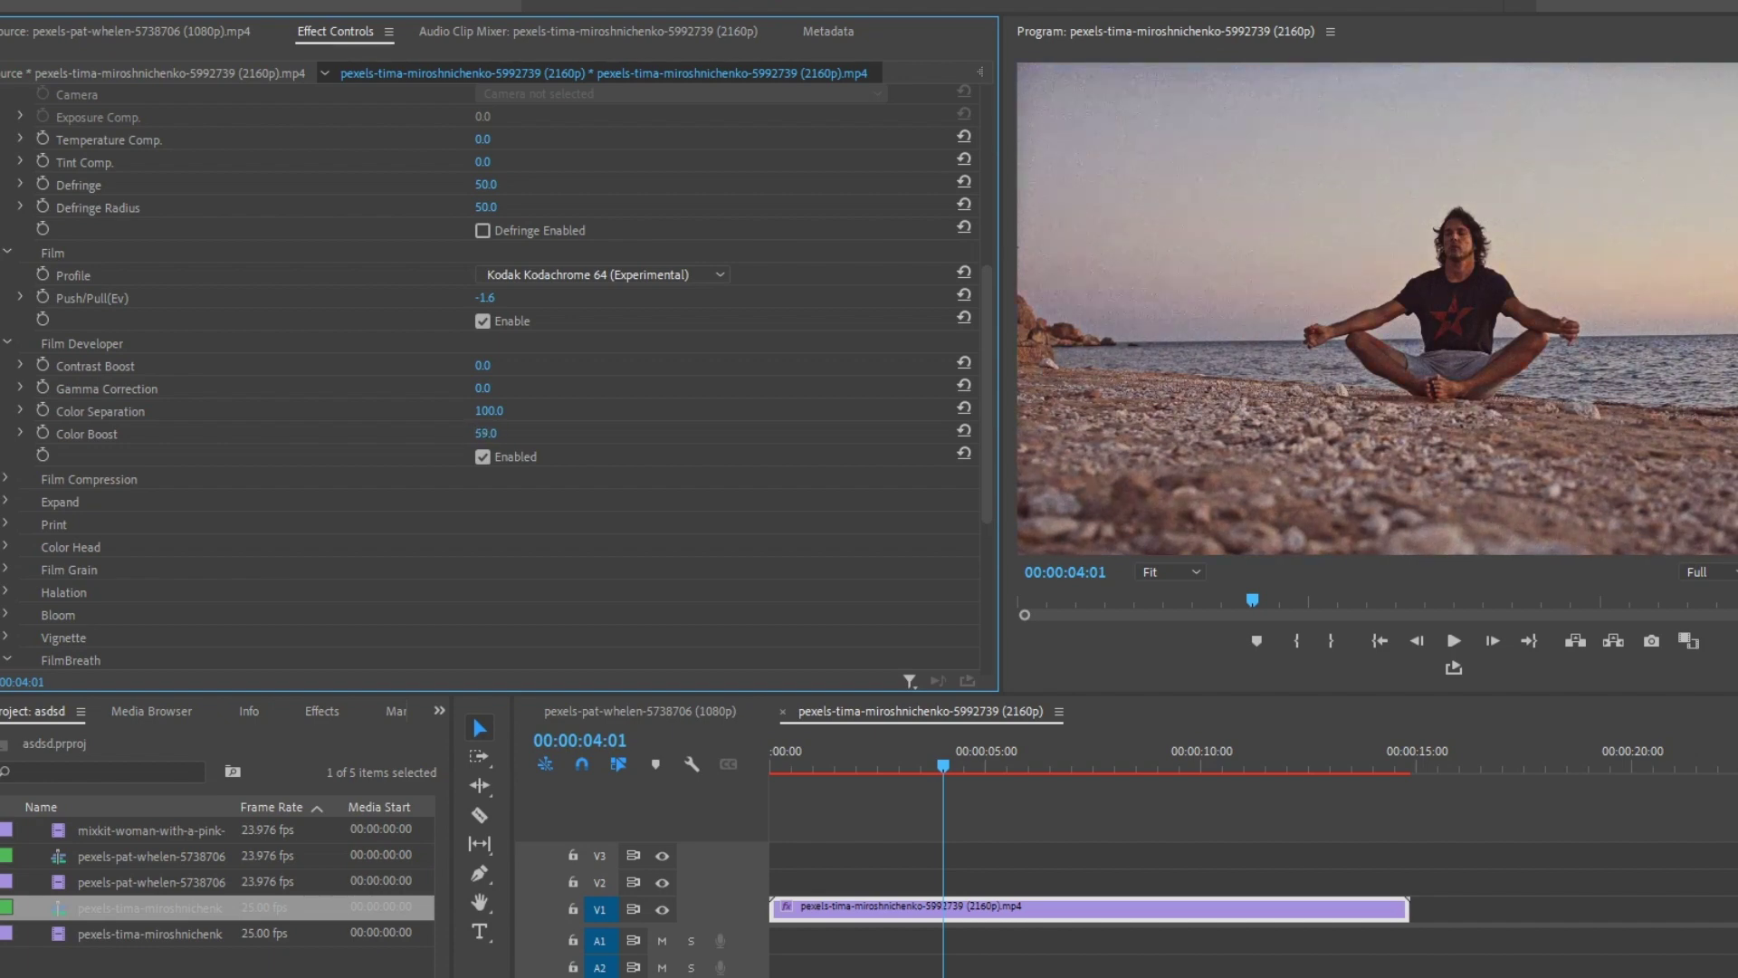
pyautogui.moveTo(498, 432); pyautogui.dragTo(494, 433)
pyautogui.moveTo(498, 365)
pyautogui.mouseDown()
pyautogui.moveTo(462, 365)
pyautogui.moveTo(505, 364)
pyautogui.mouseUp()
pyautogui.scroll(-3, 132, 454)
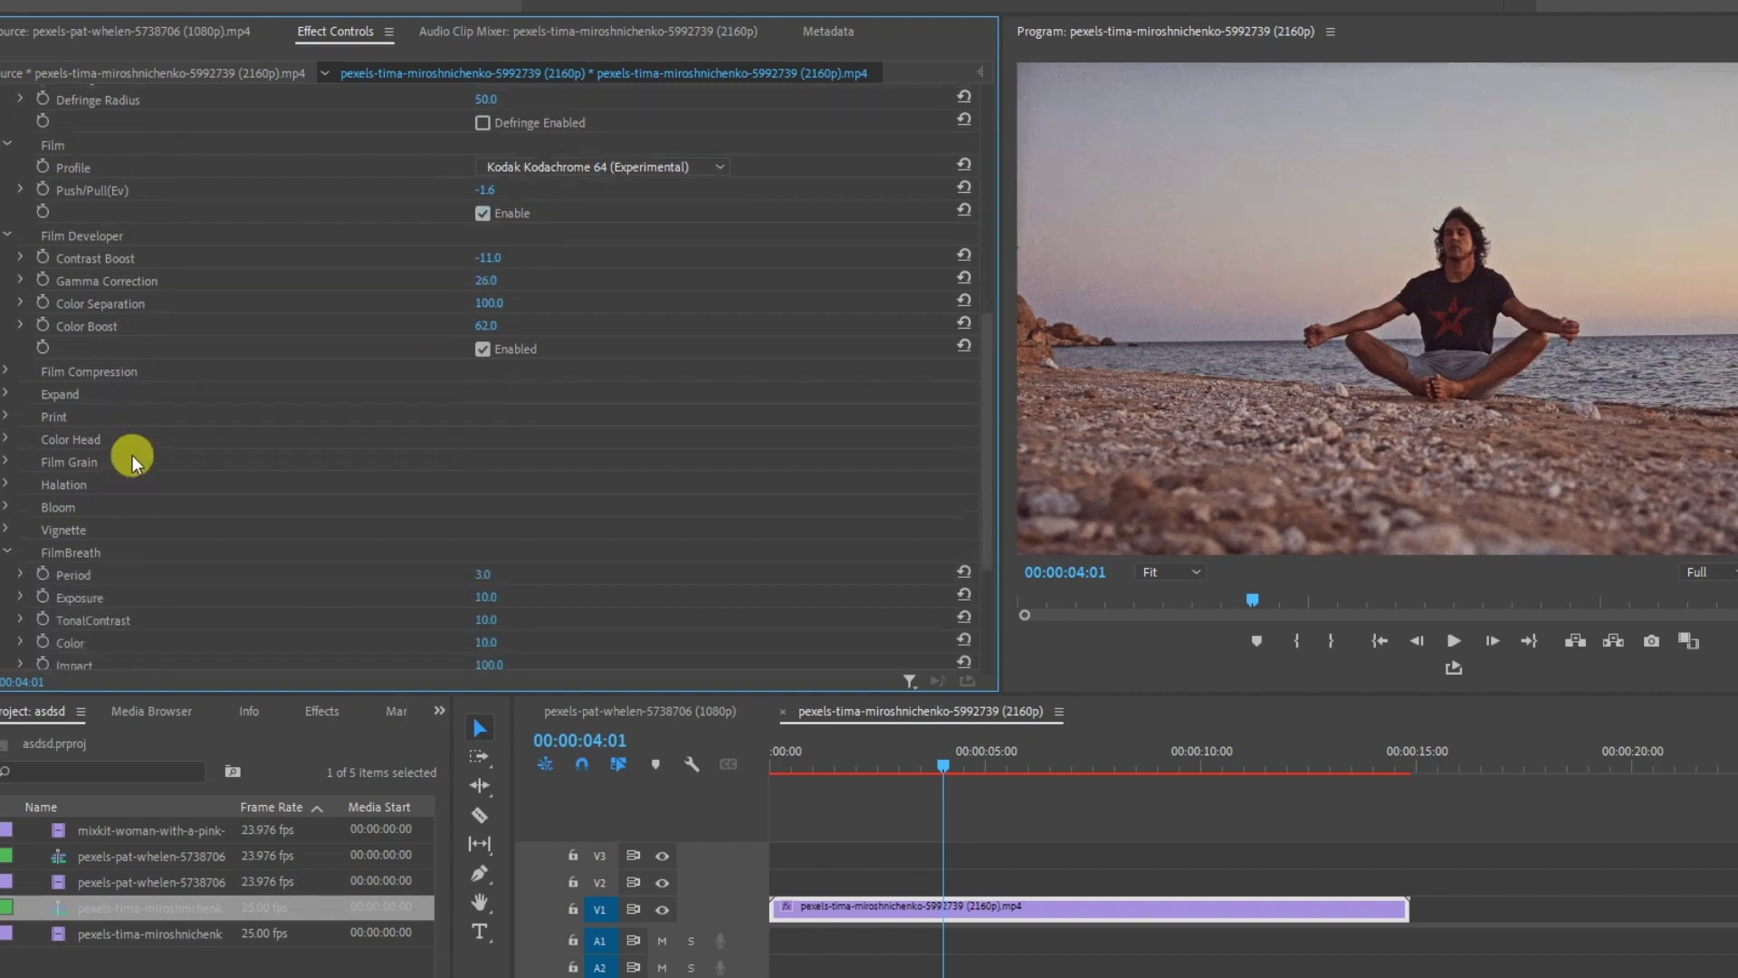
# Expand Film Grain and view the Program monitor full-size to judge the grade.
pyautogui.click(24, 469)
pyautogui.scroll(-2, 706, 497)
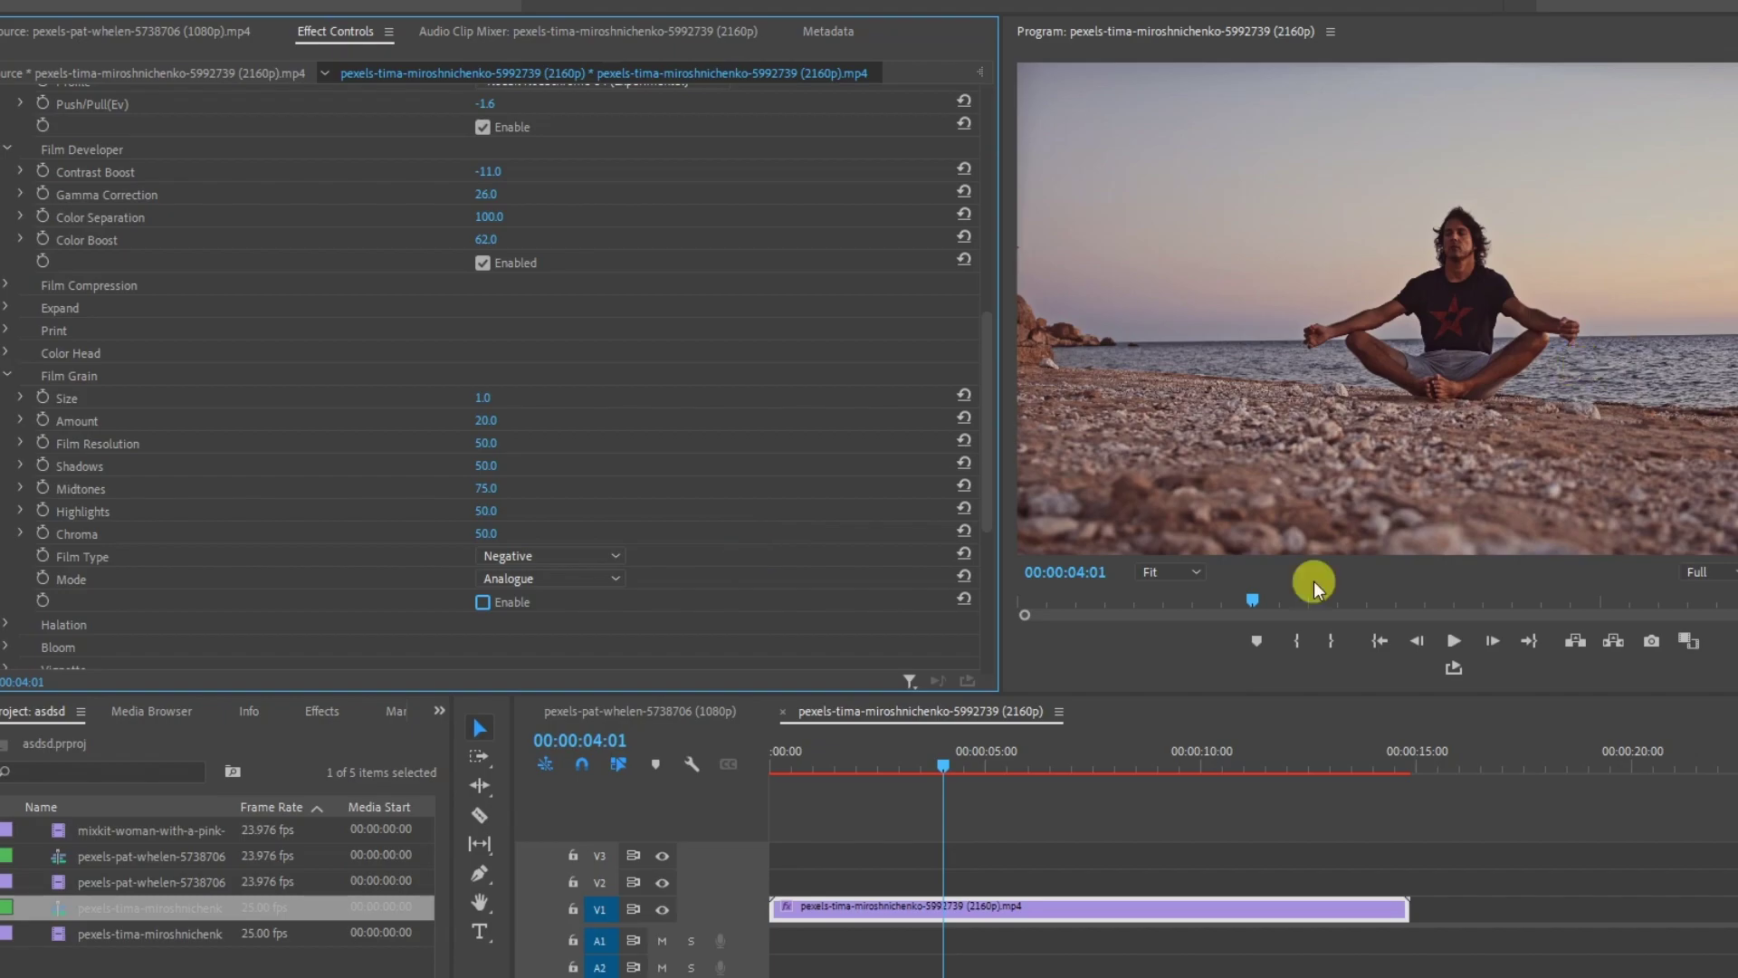
pyautogui.press('`')
pyautogui.press('`')
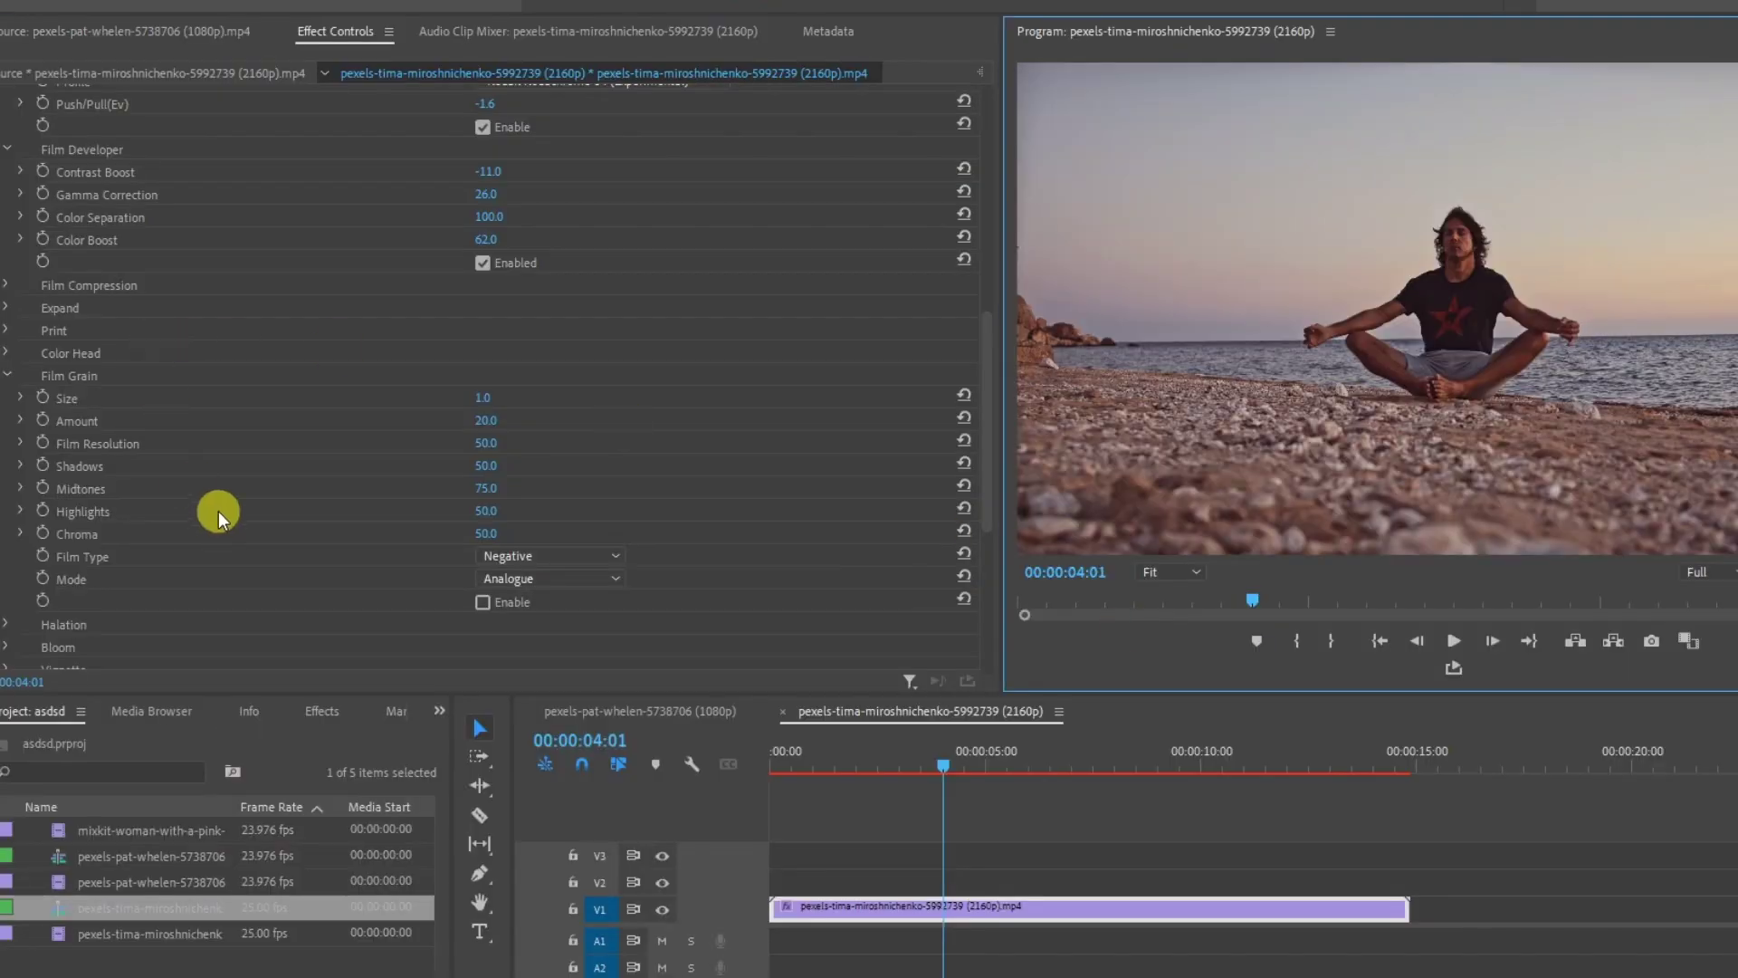
pyautogui.scroll(-3, 181, 516)
pyautogui.scroll(-4, 73, 507)
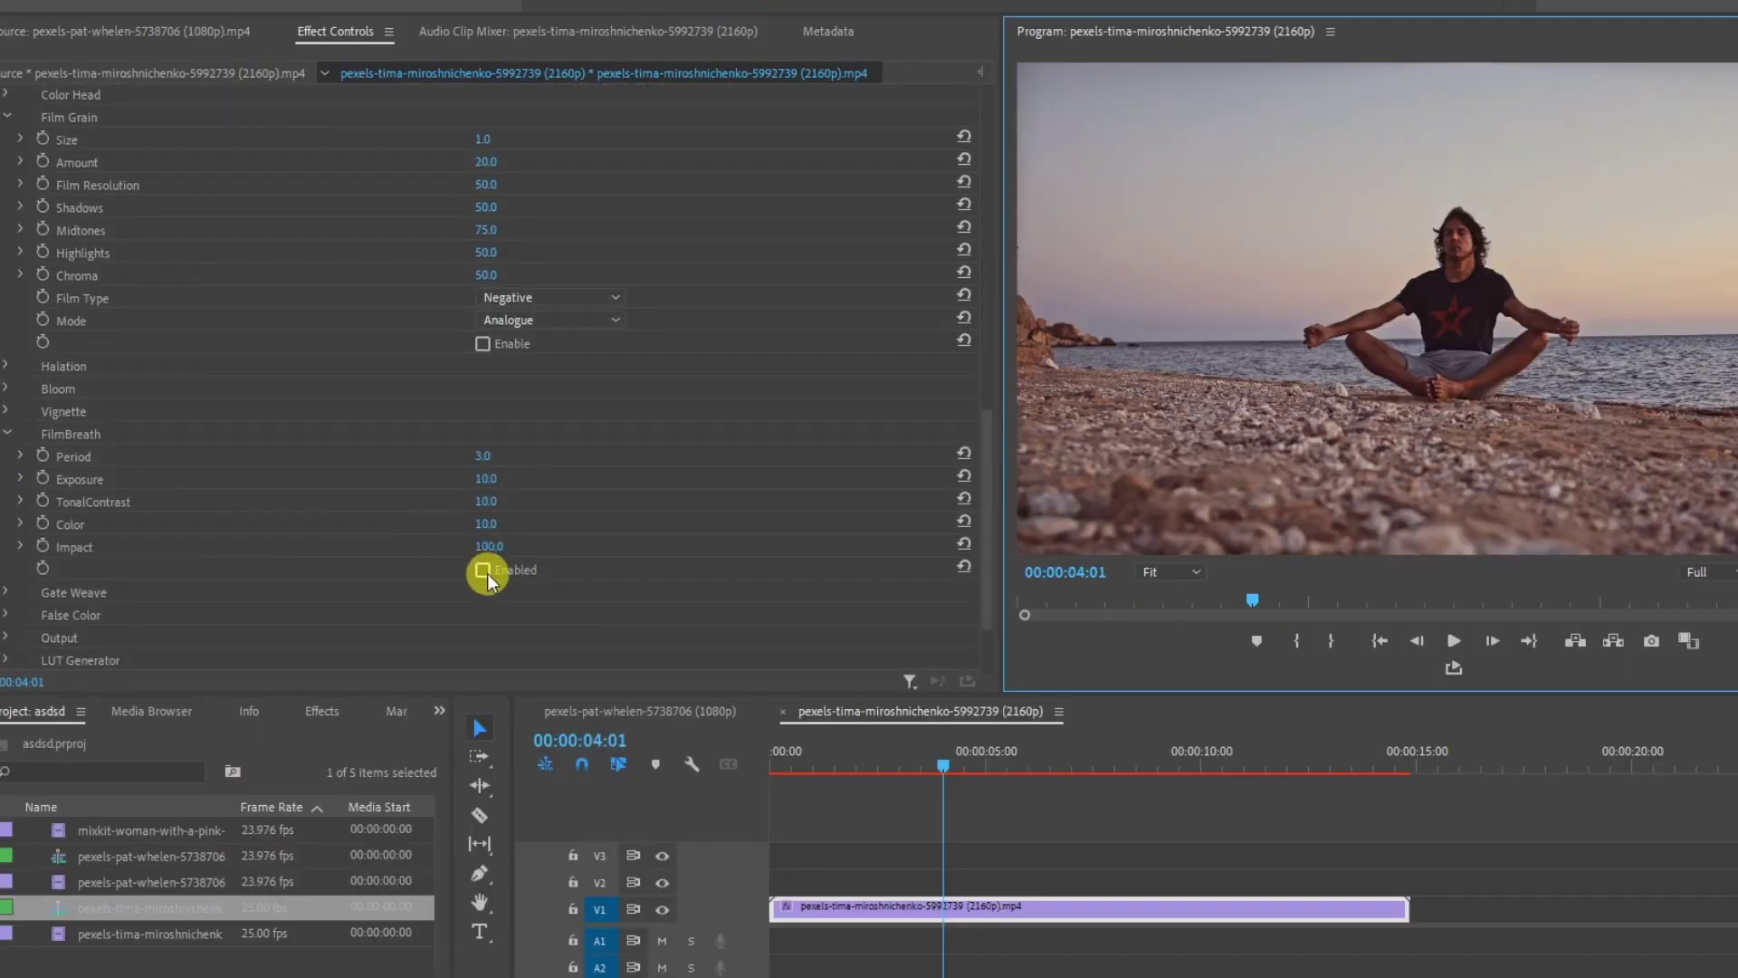
# Enable the vignette with Center-X -0.4, Size 91 and a slightly lighter Exposure.
pyautogui.click(9, 412)
pyautogui.click(482, 570)
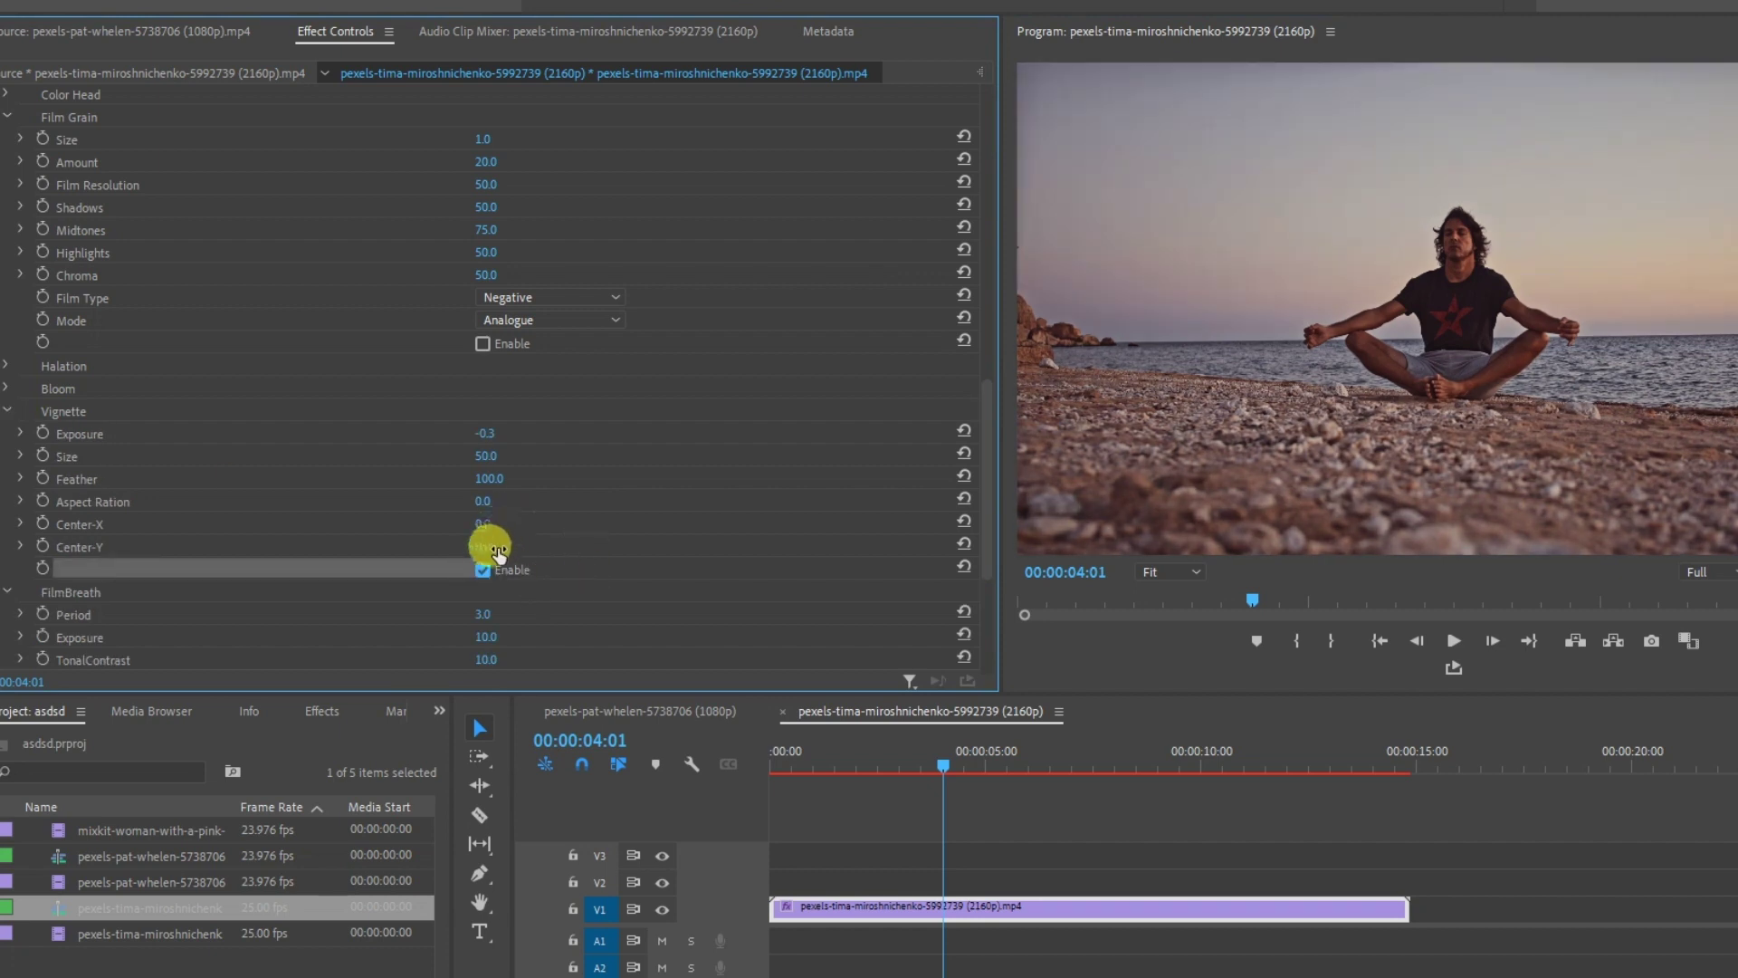
pyautogui.moveTo(493, 534); pyautogui.dragTo(488, 534)
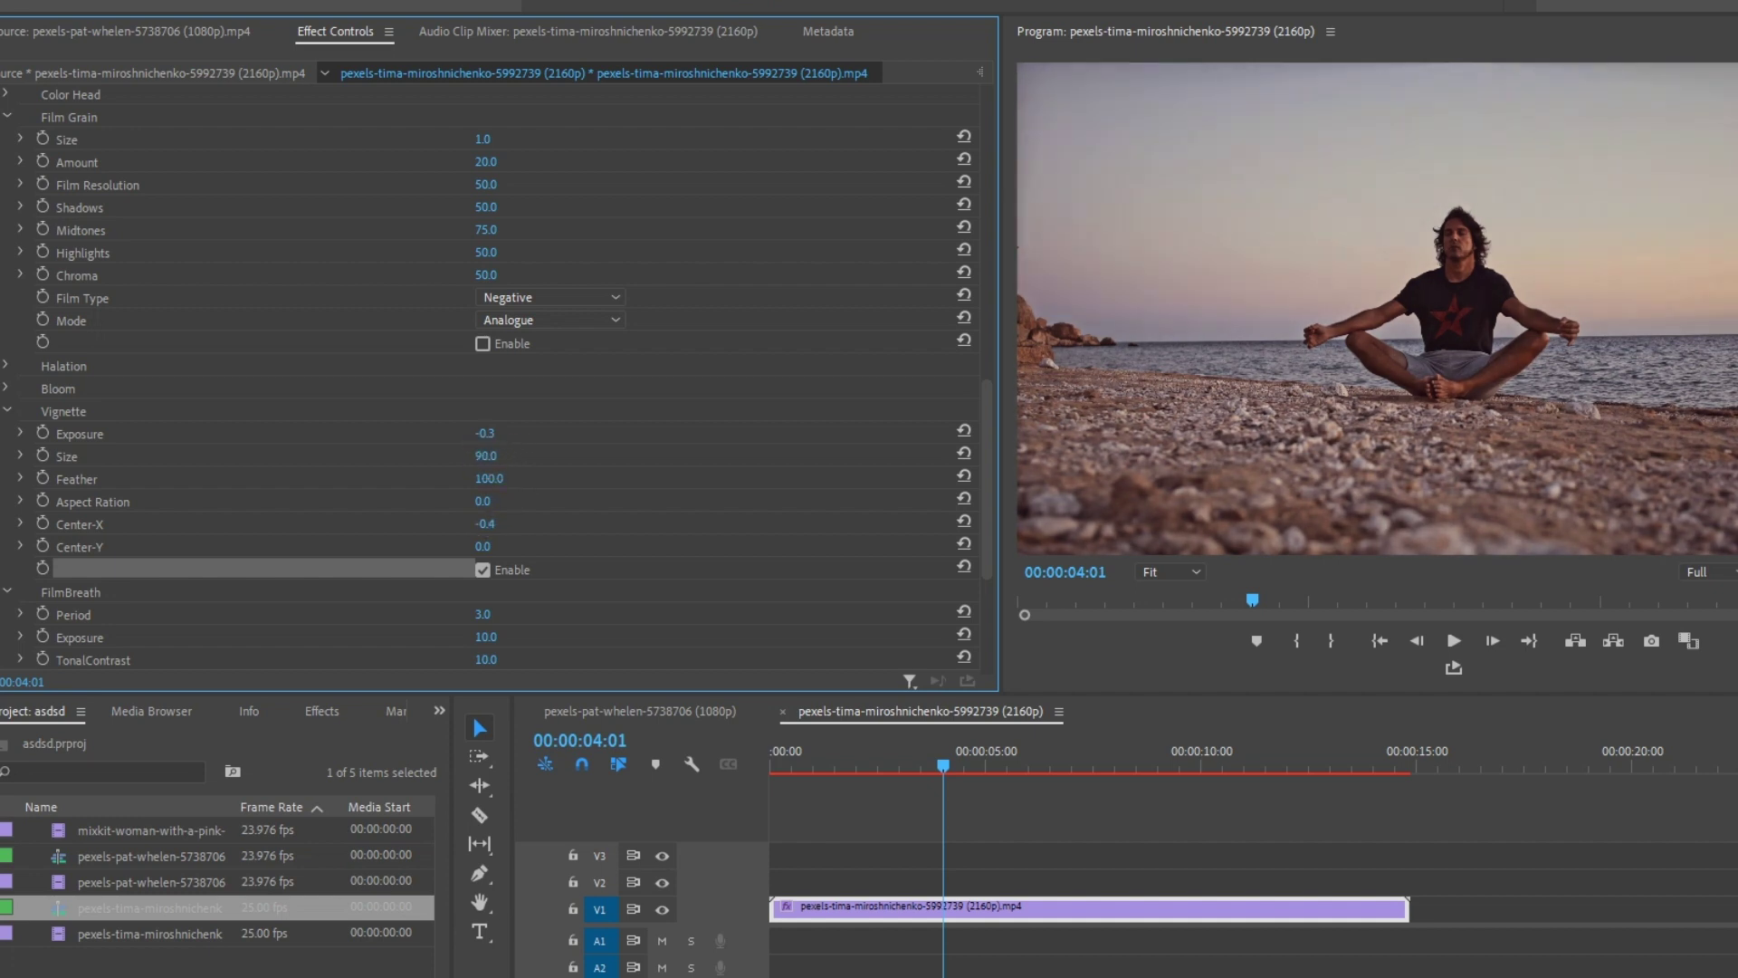
pyautogui.moveTo(485, 455); pyautogui.dragTo(485, 512)
pyautogui.click(500, 428)
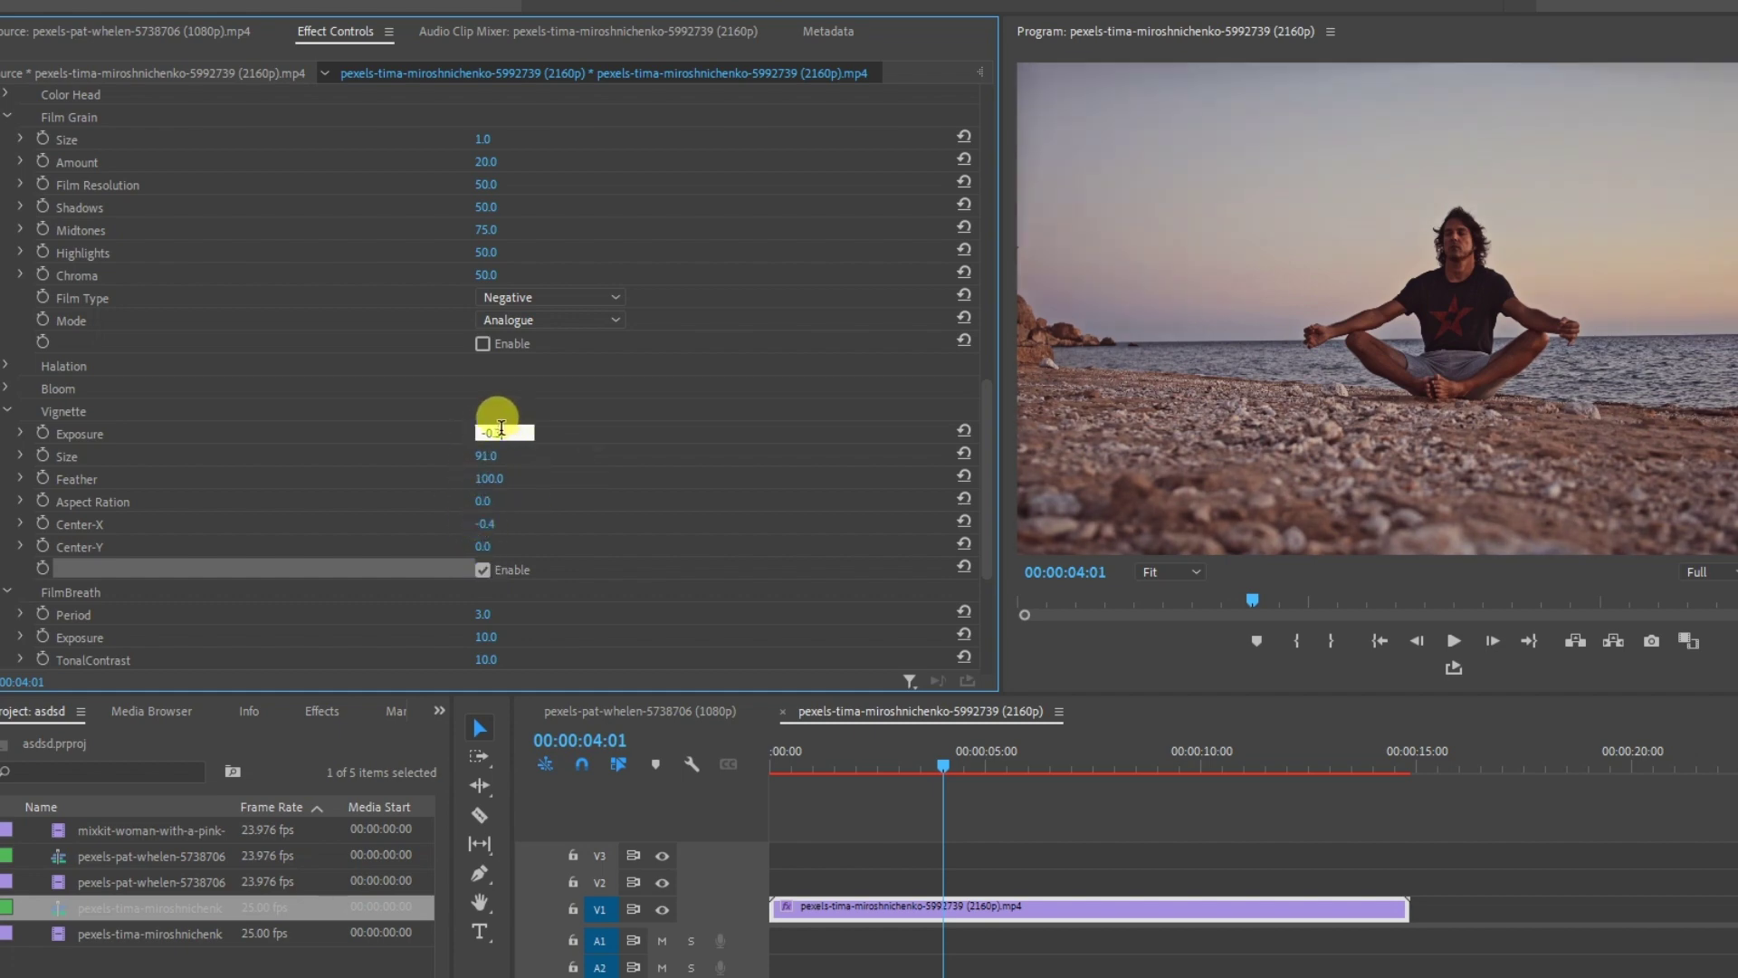
pyautogui.click(617, 458)
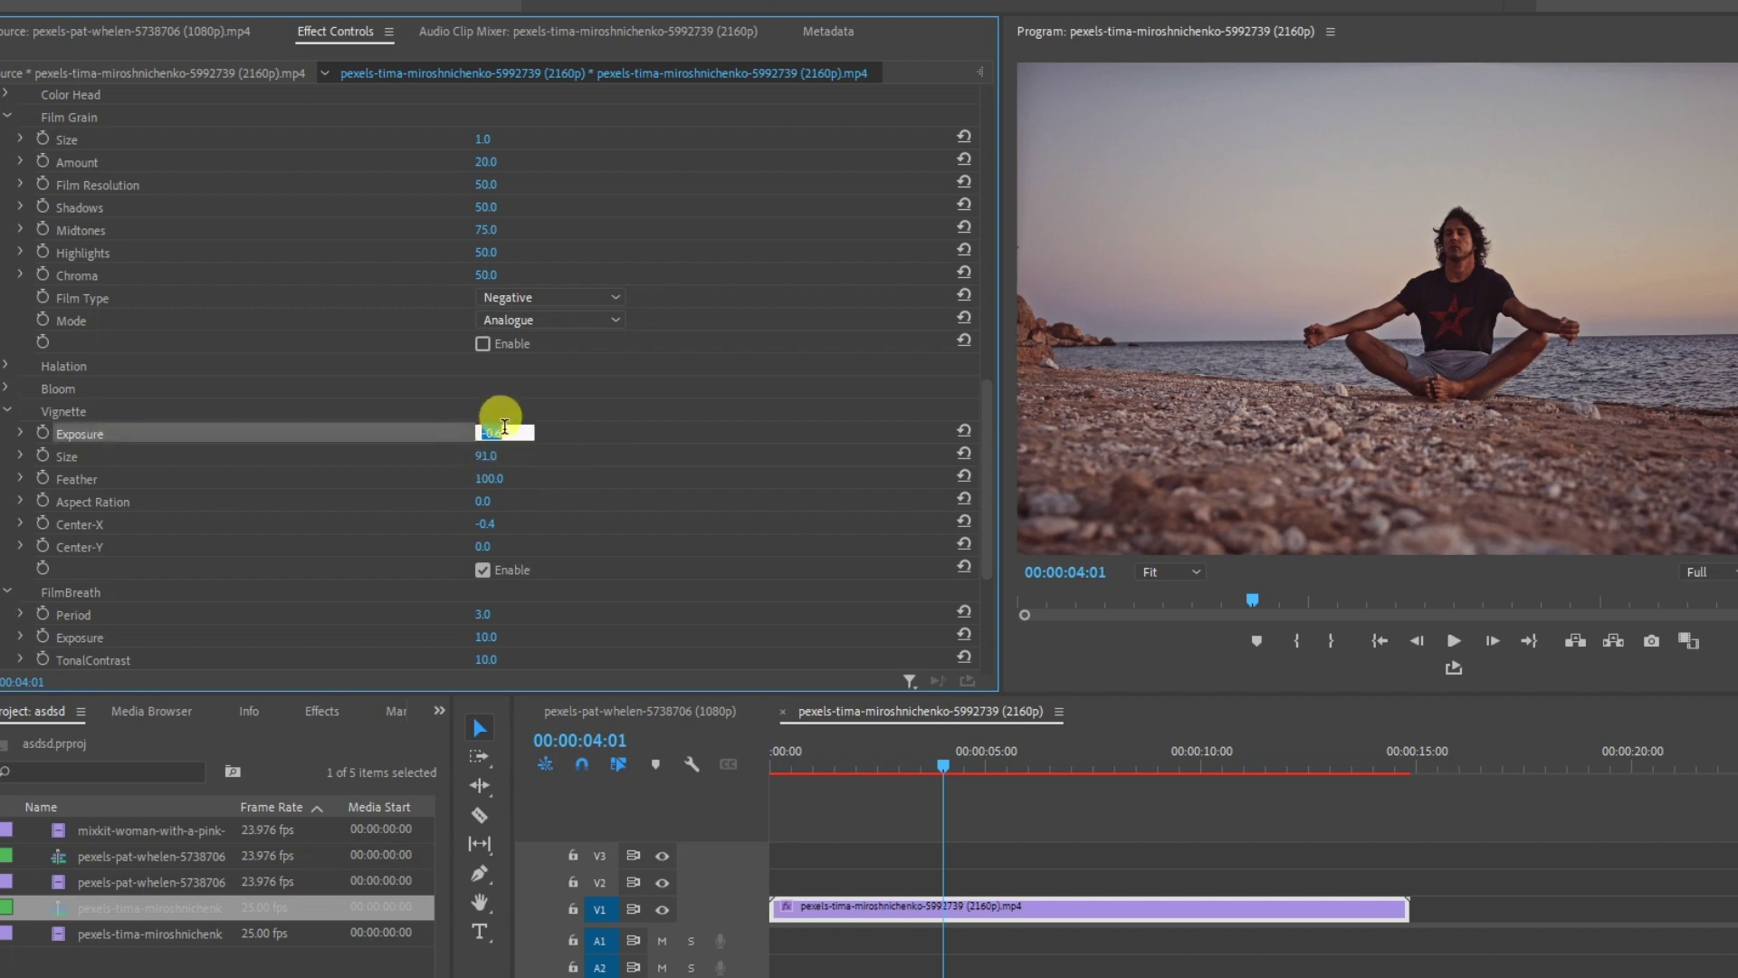
pyautogui.click(601, 430)
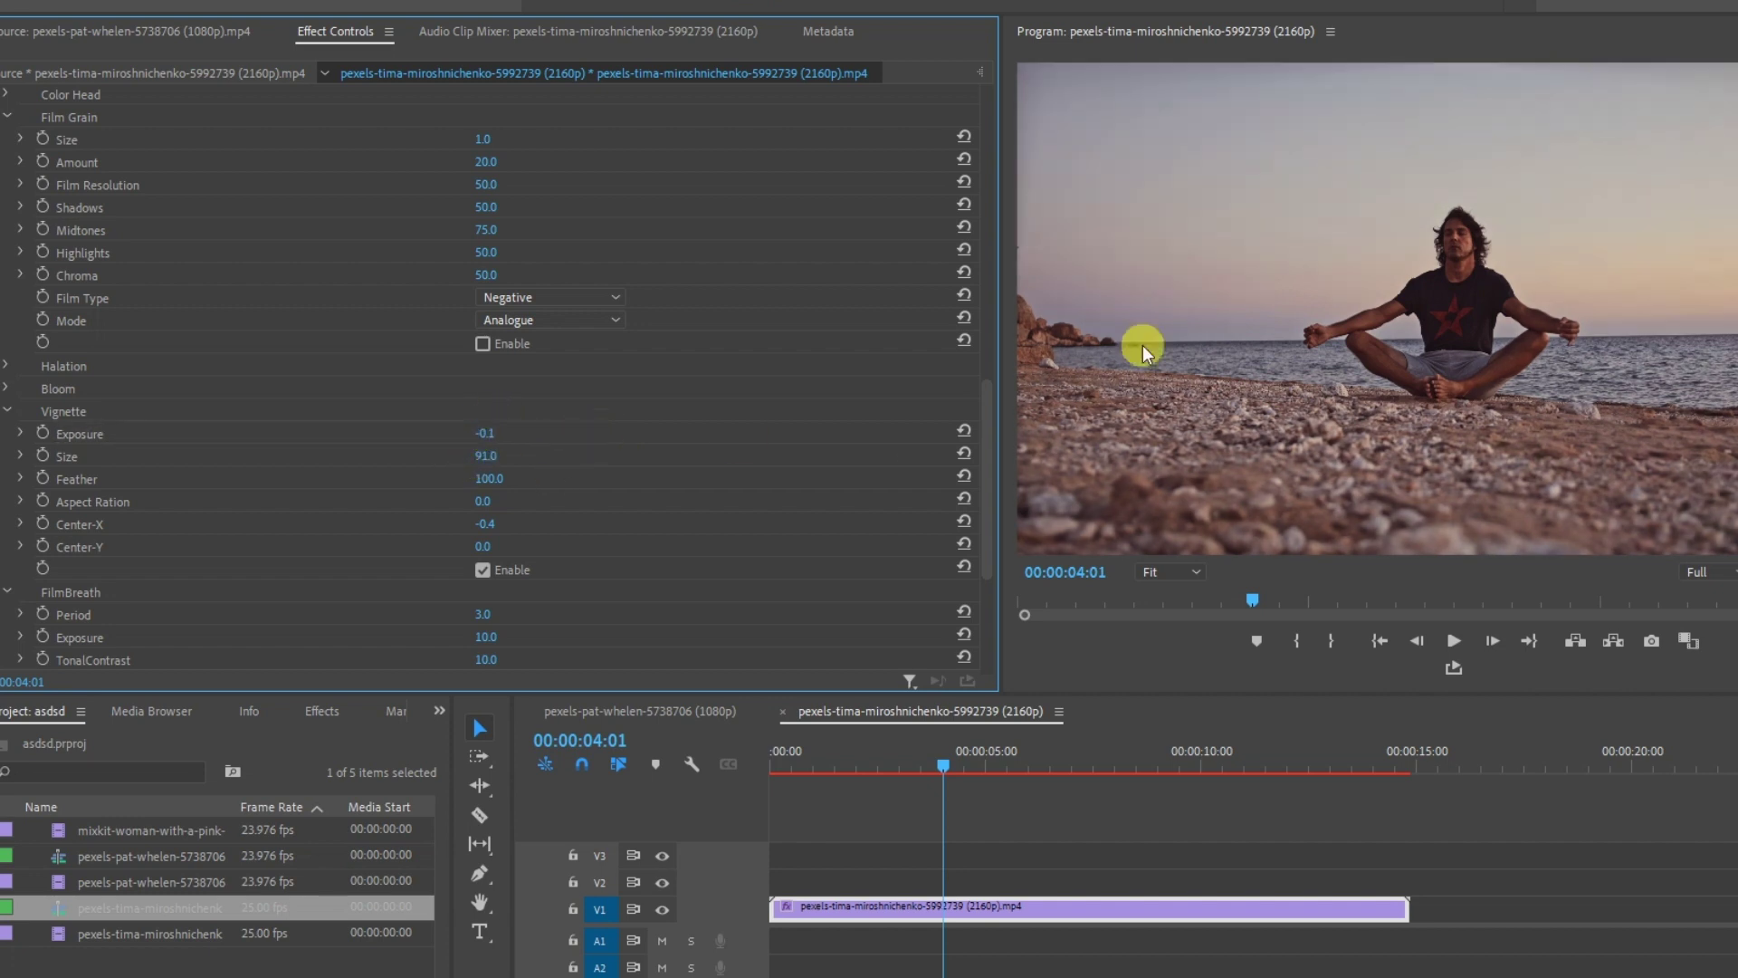
pyautogui.click(477, 430)
pyautogui.scroll(-3, 145, 559)
pyautogui.click(9, 326)
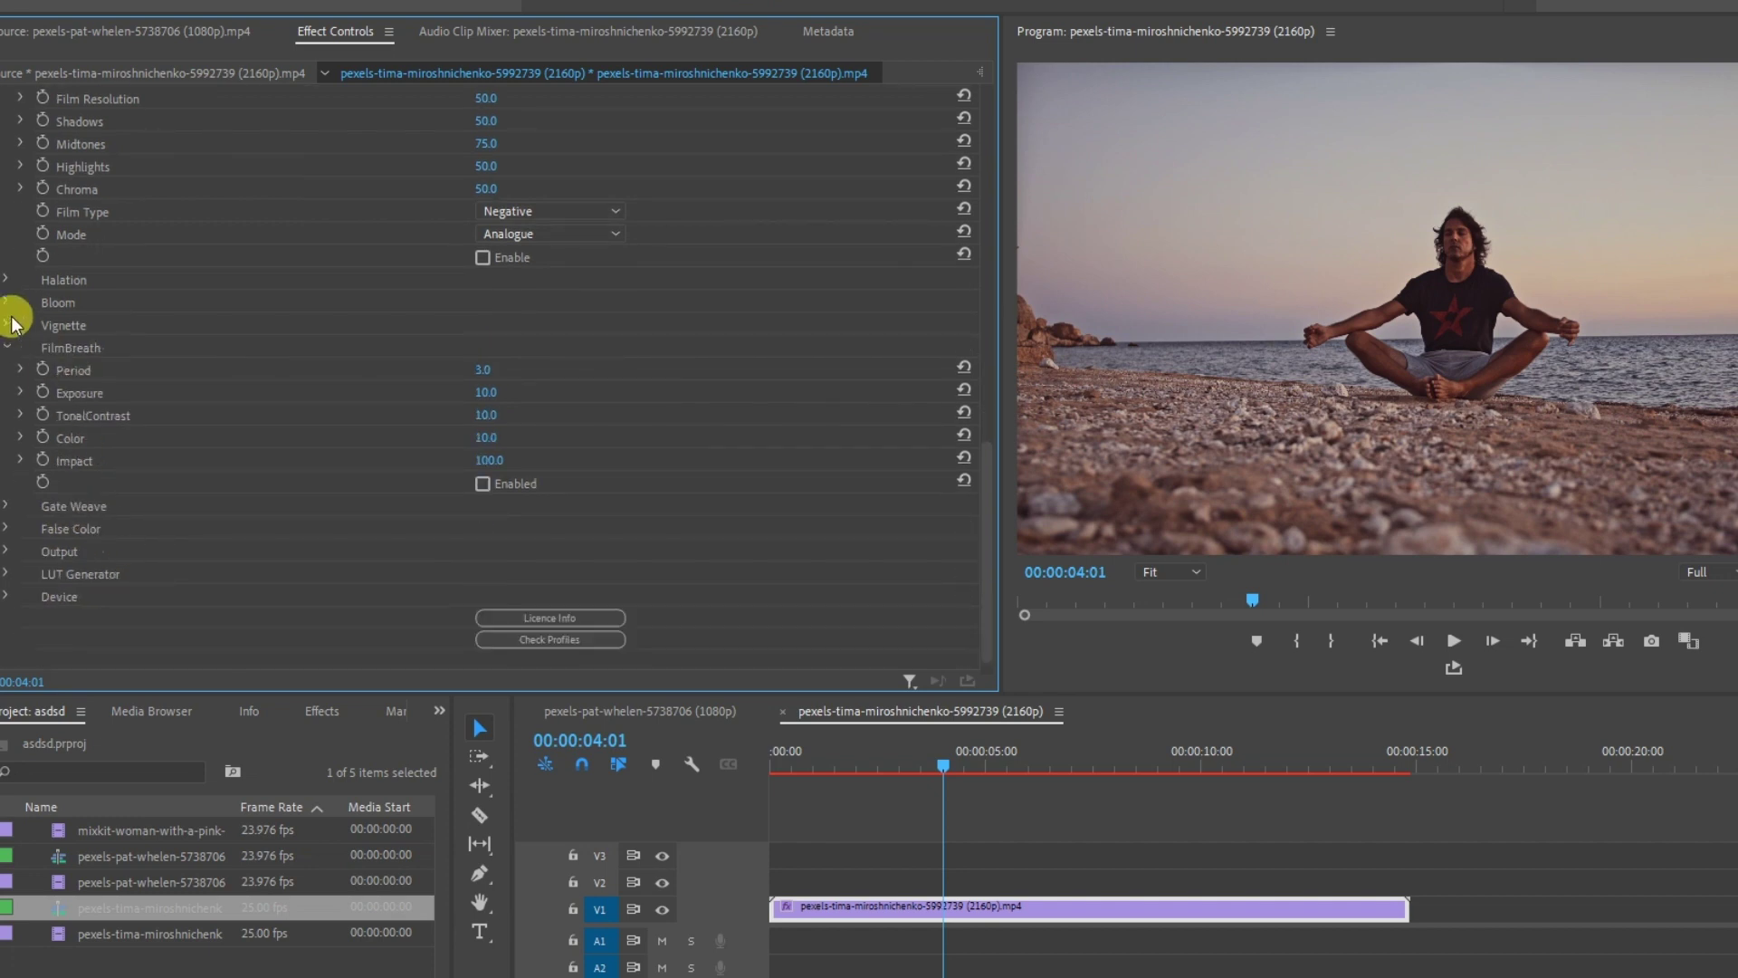
pyautogui.click(7, 303)
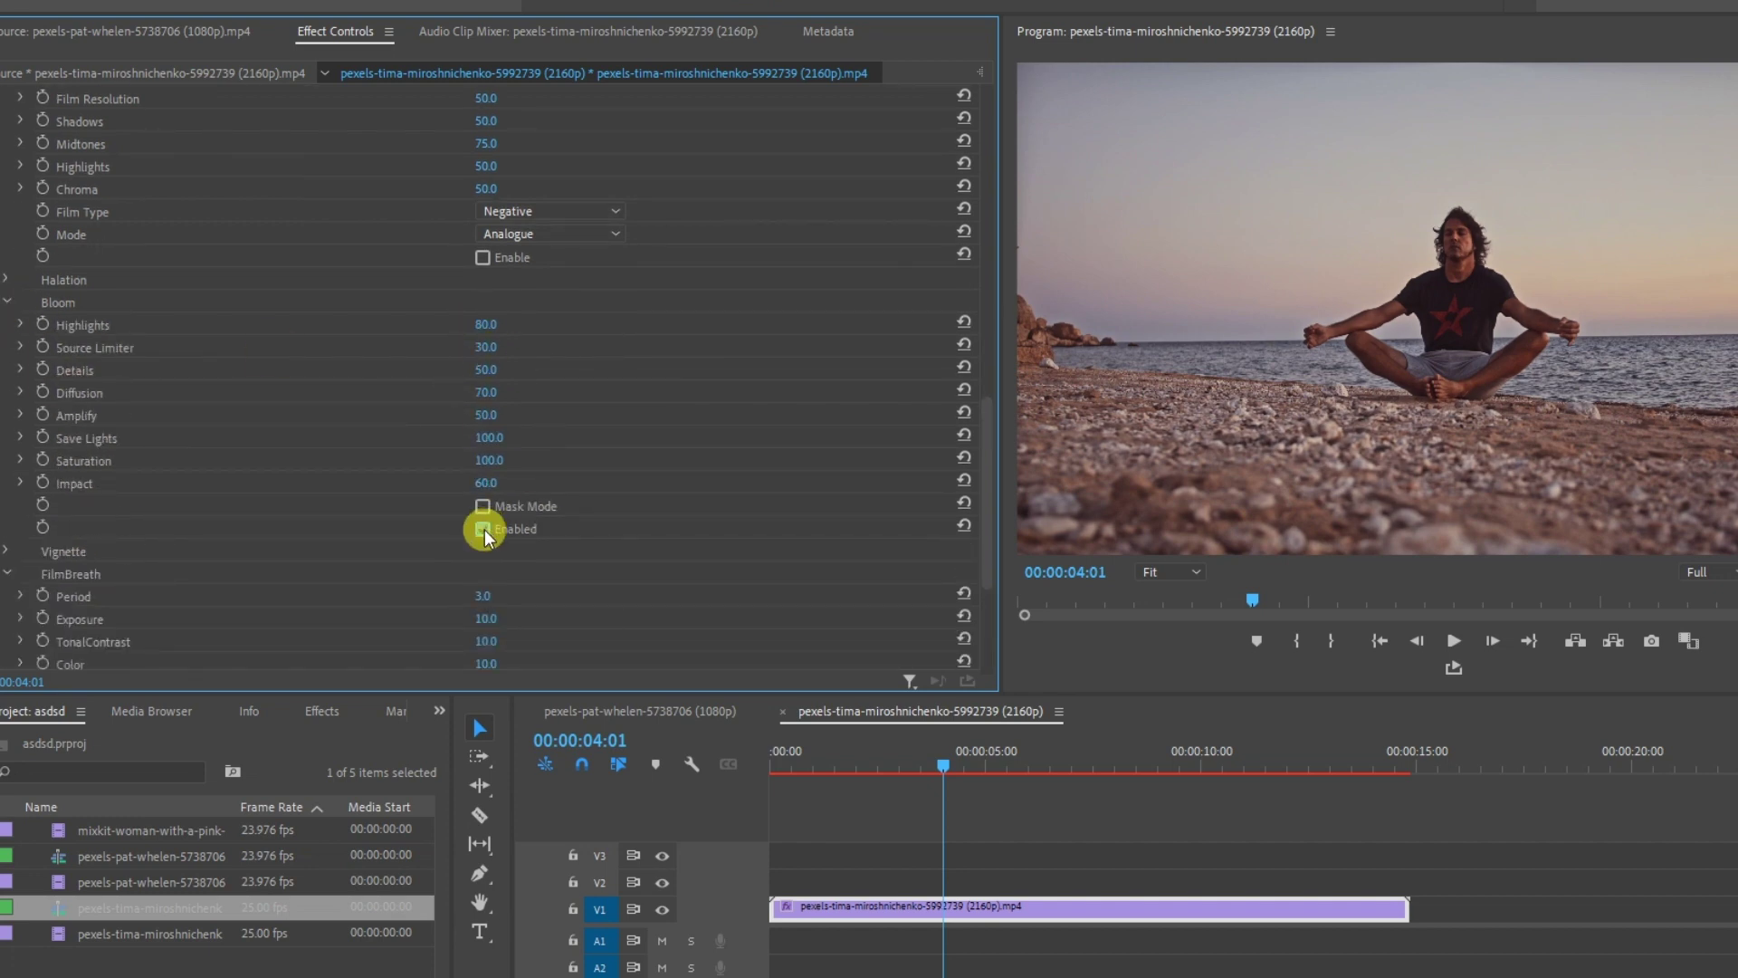
pyautogui.click(7, 302)
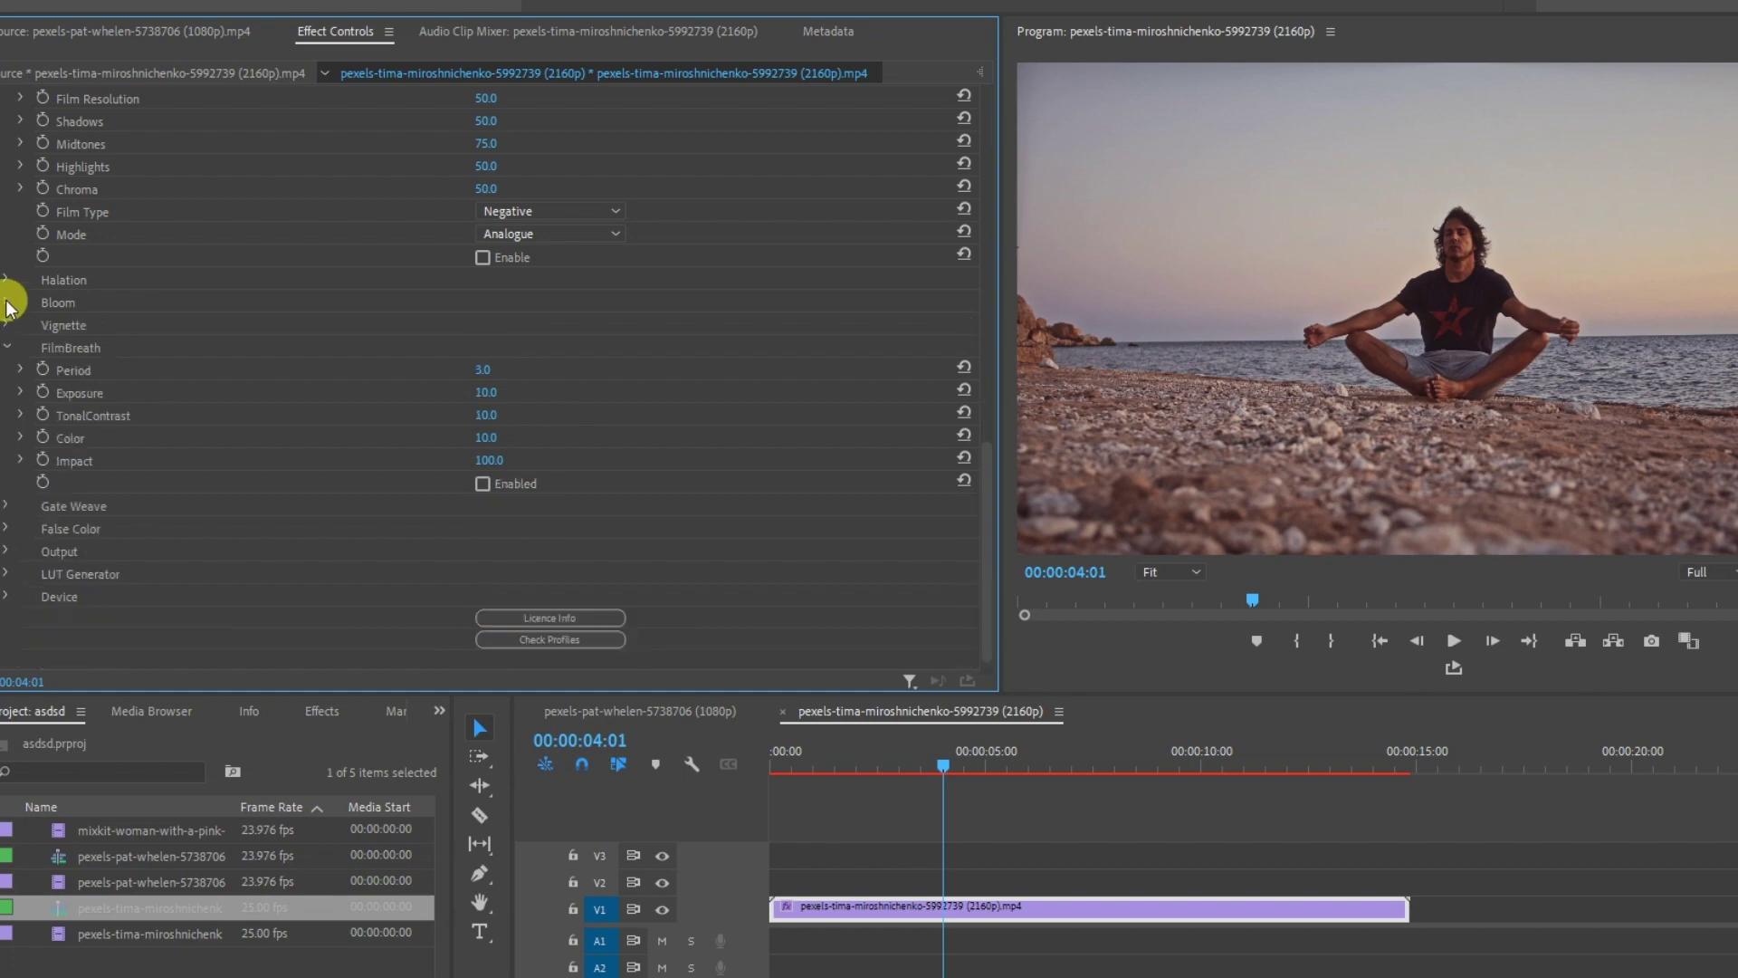
pyautogui.scroll(5, 153, 525)
pyautogui.scroll(5, 159, 541)
pyautogui.scroll(5, 122, 541)
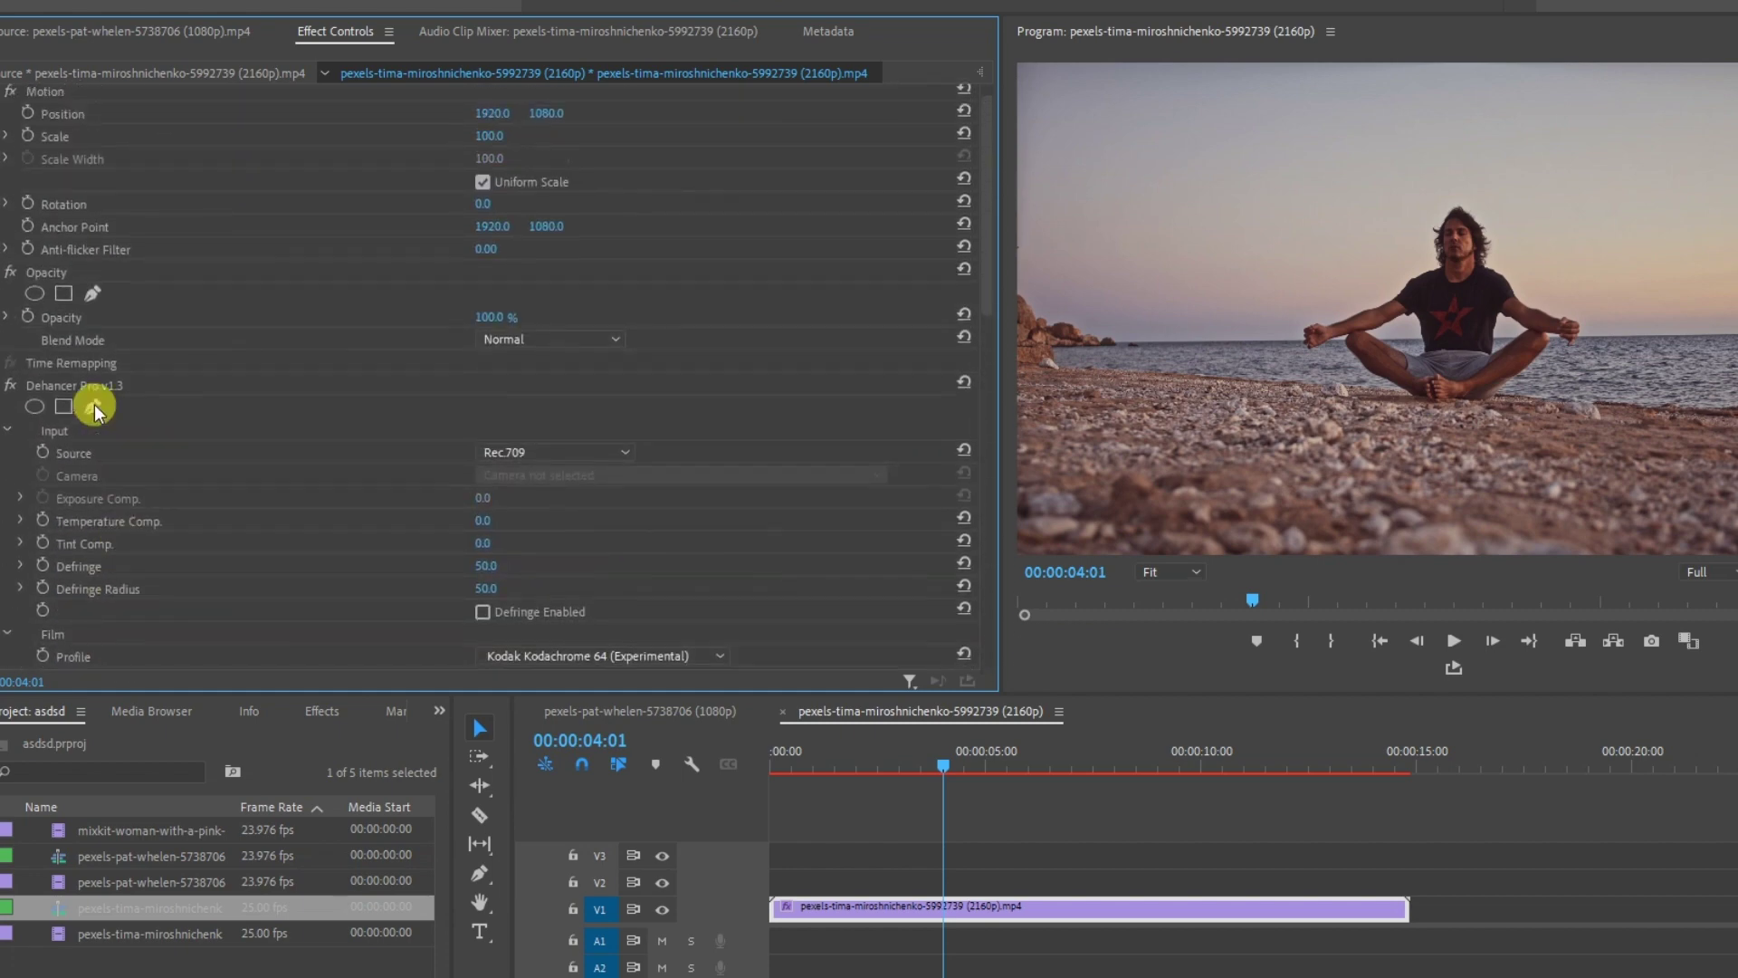
pyautogui.scroll(1, 95, 404)
pyautogui.click(14, 407)
pyautogui.click(14, 408)
pyautogui.click(15, 407)
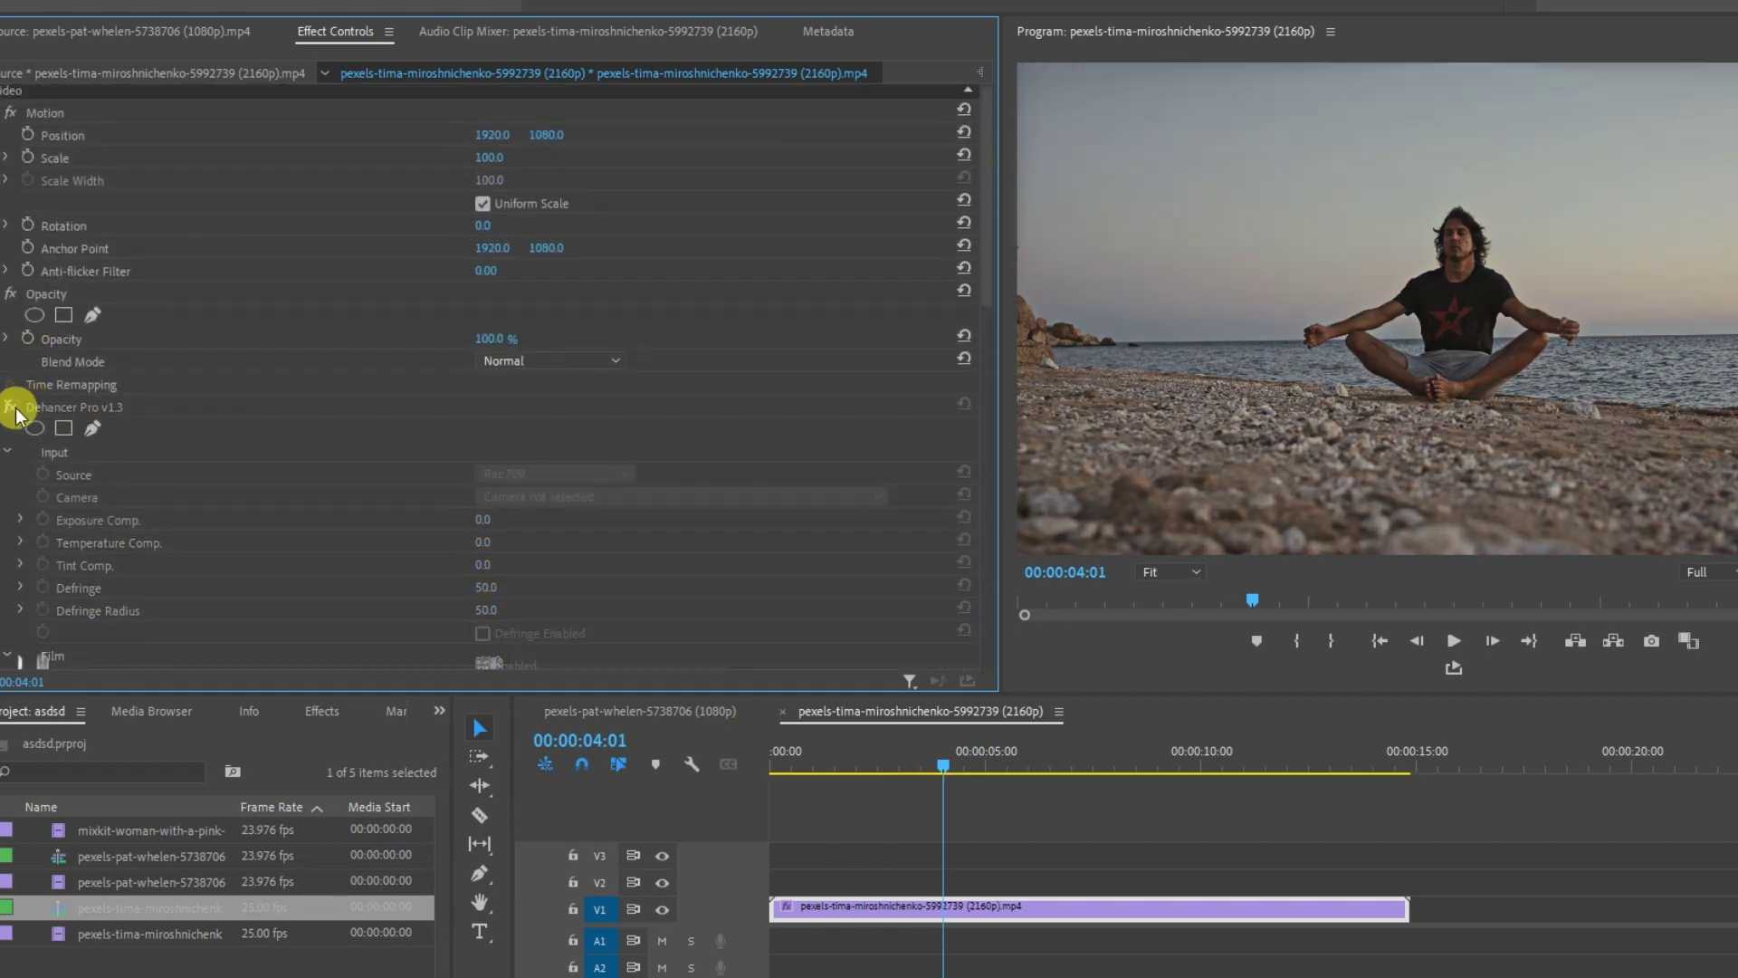
pyautogui.click(15, 407)
pyautogui.scroll(-1, 648, 509)
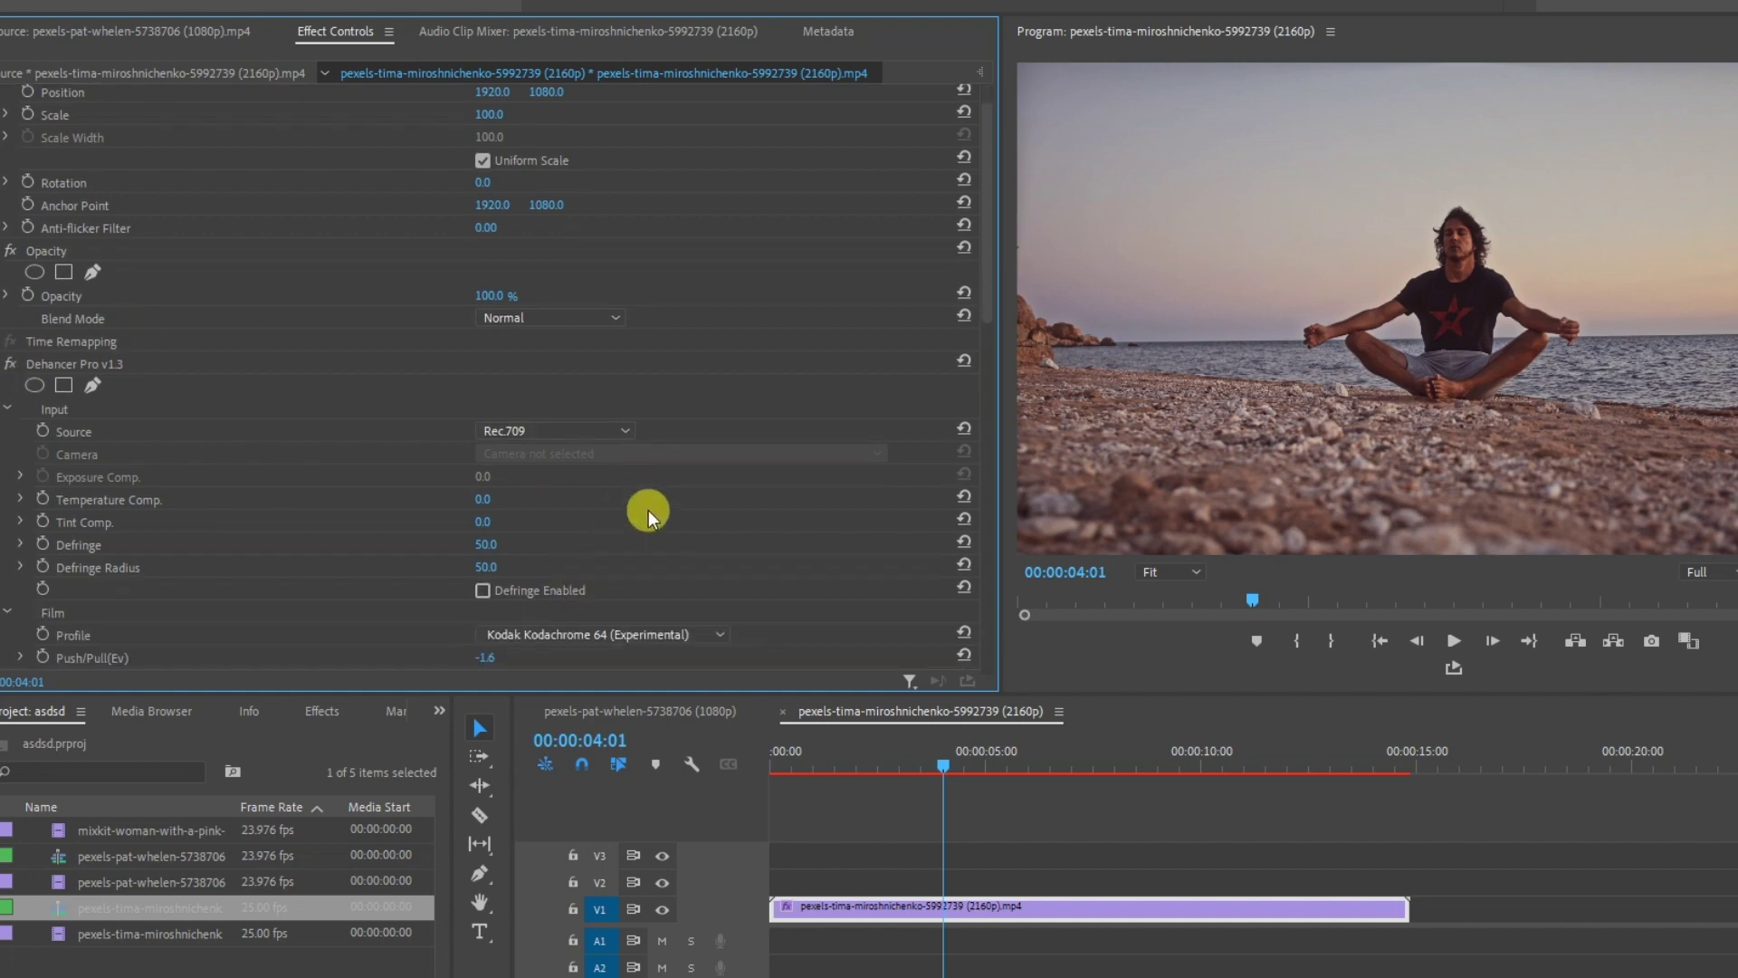
pyautogui.scroll(-3, 692, 503)
pyautogui.scroll(-2, 710, 503)
pyautogui.scroll(-1, 710, 503)
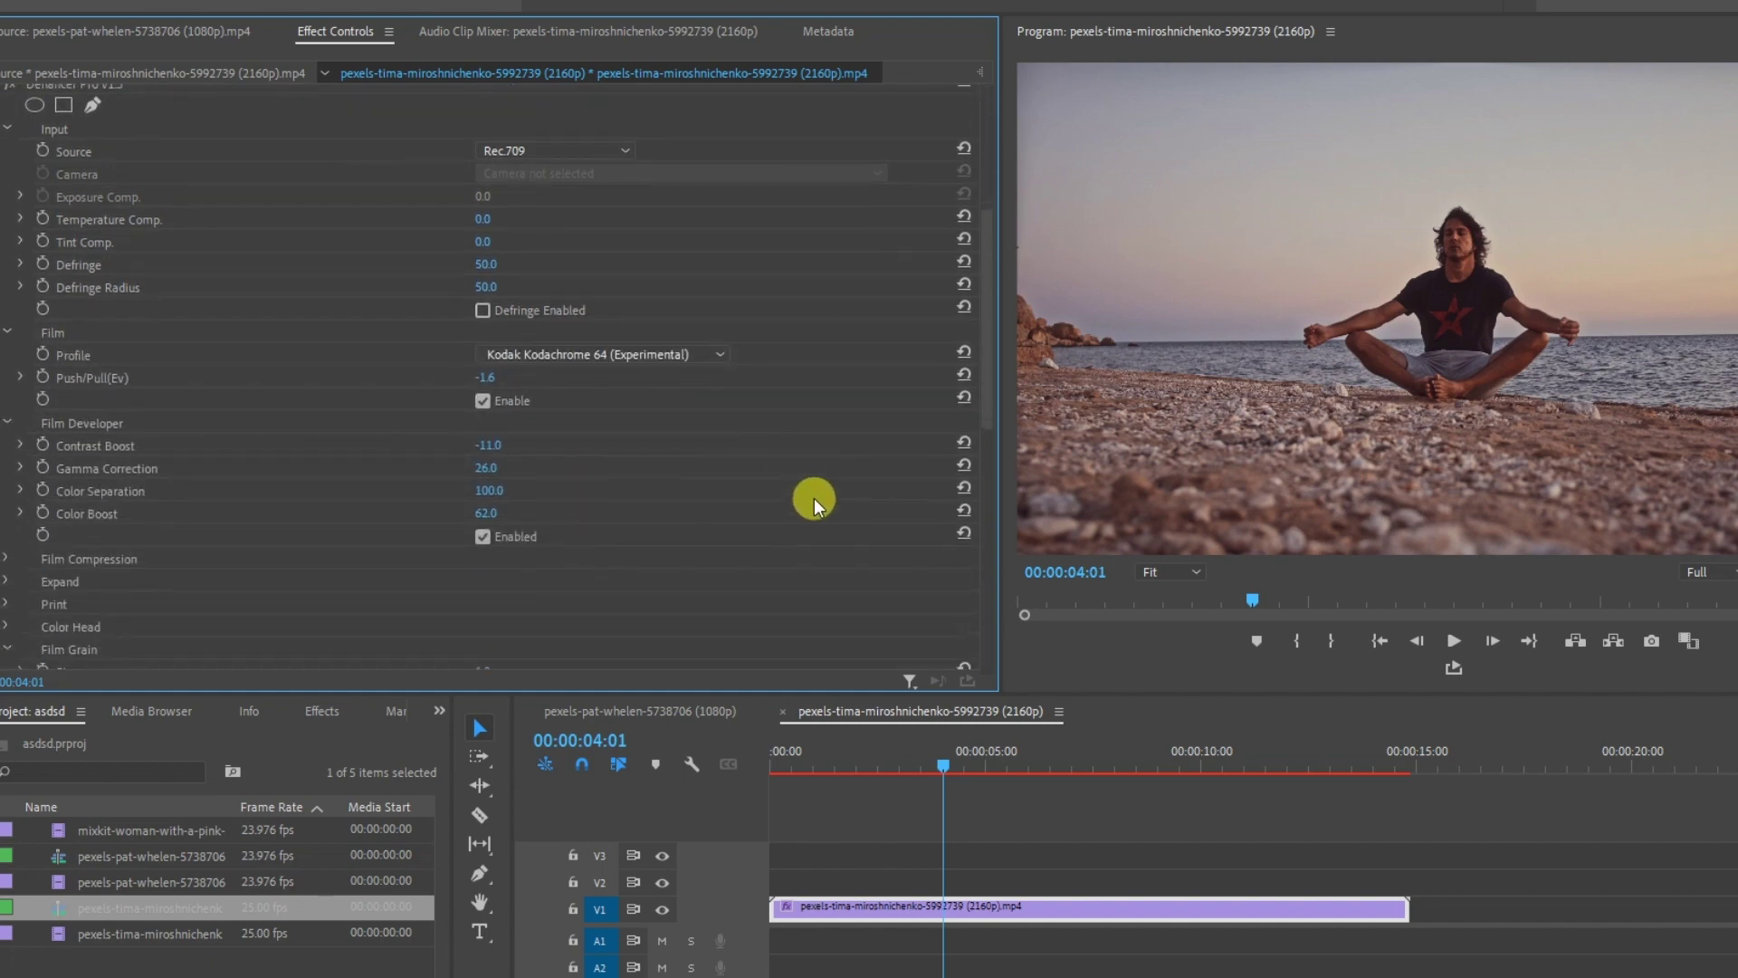
pyautogui.click(675, 353)
# Try Fujifilm Neopan Acros 100, then settle on Fujicolor 100 as the film stock.
pyautogui.click(627, 420)
pyautogui.click(660, 354)
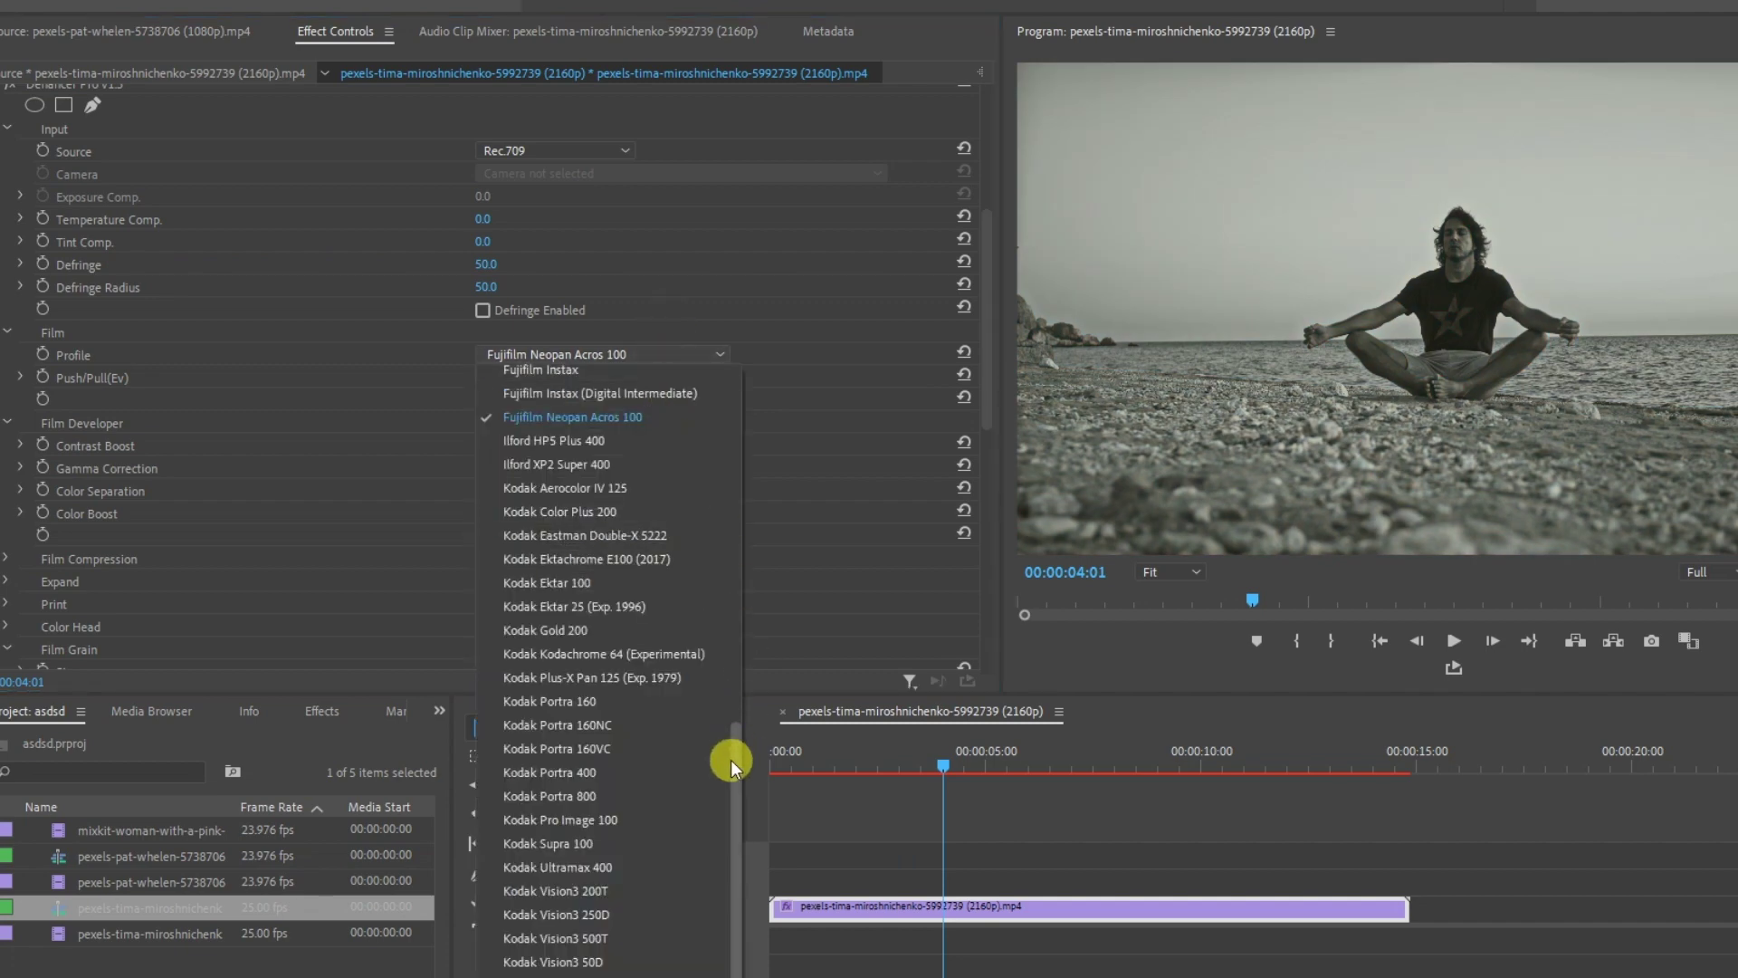
pyautogui.moveTo(730, 759); pyautogui.dragTo(737, 525)
pyautogui.click(628, 589)
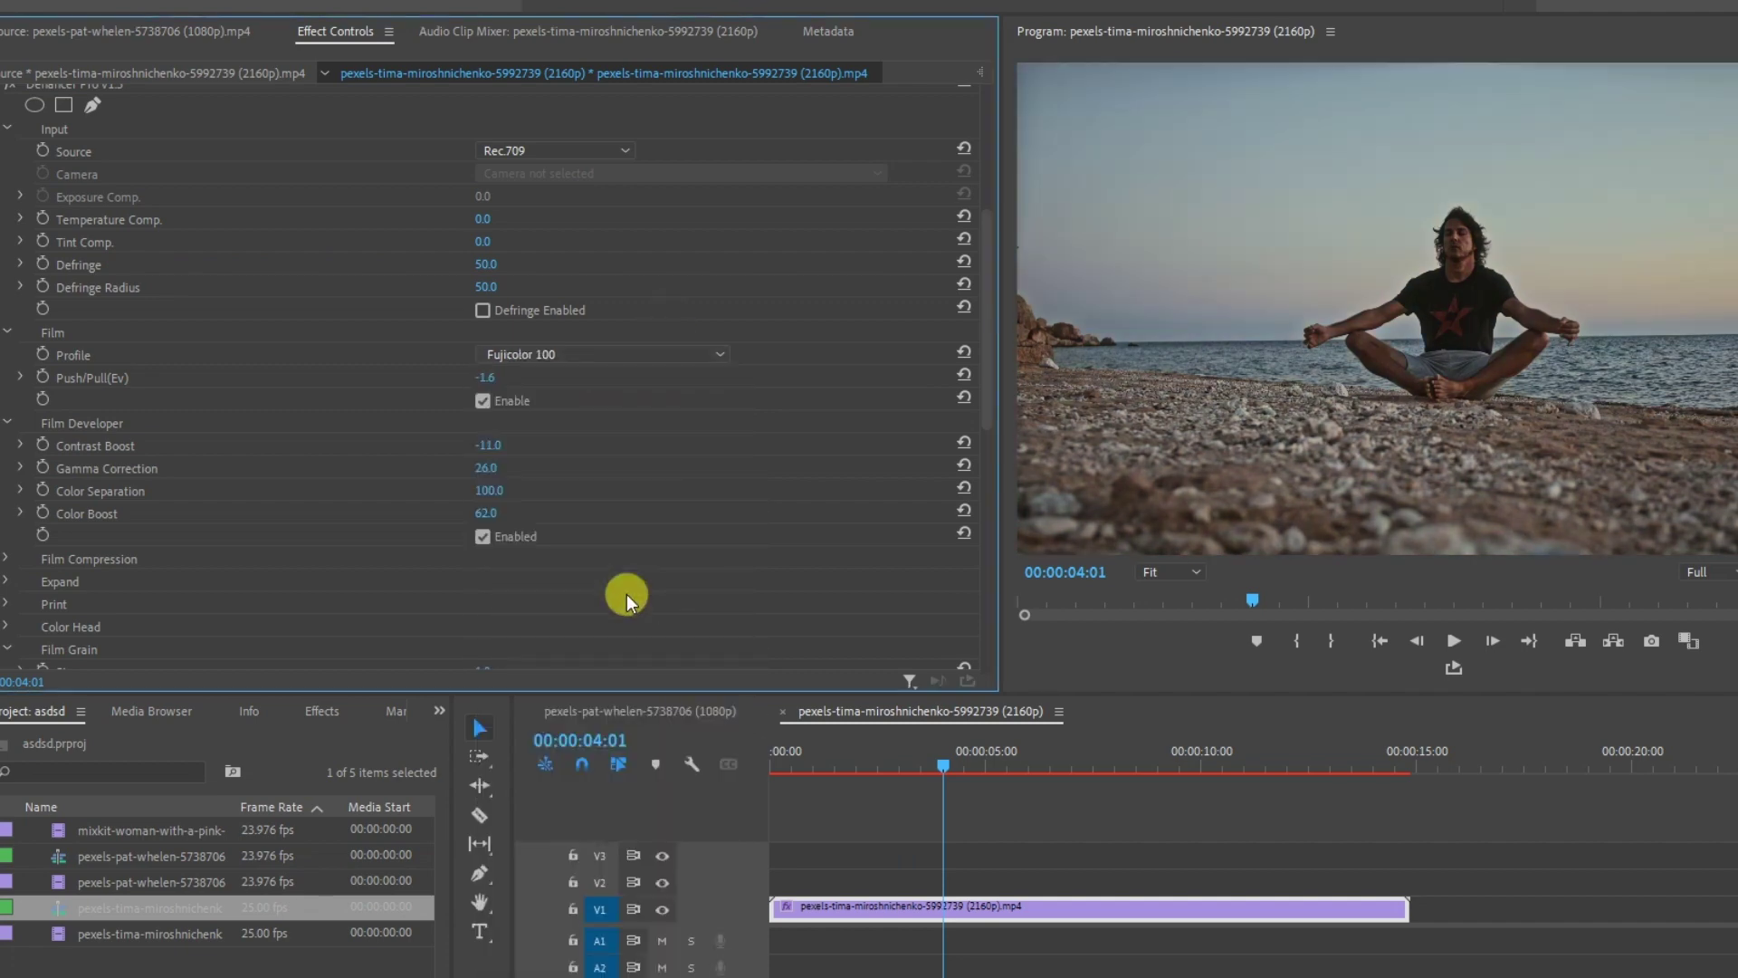
pyautogui.scroll(2, 38, 271)
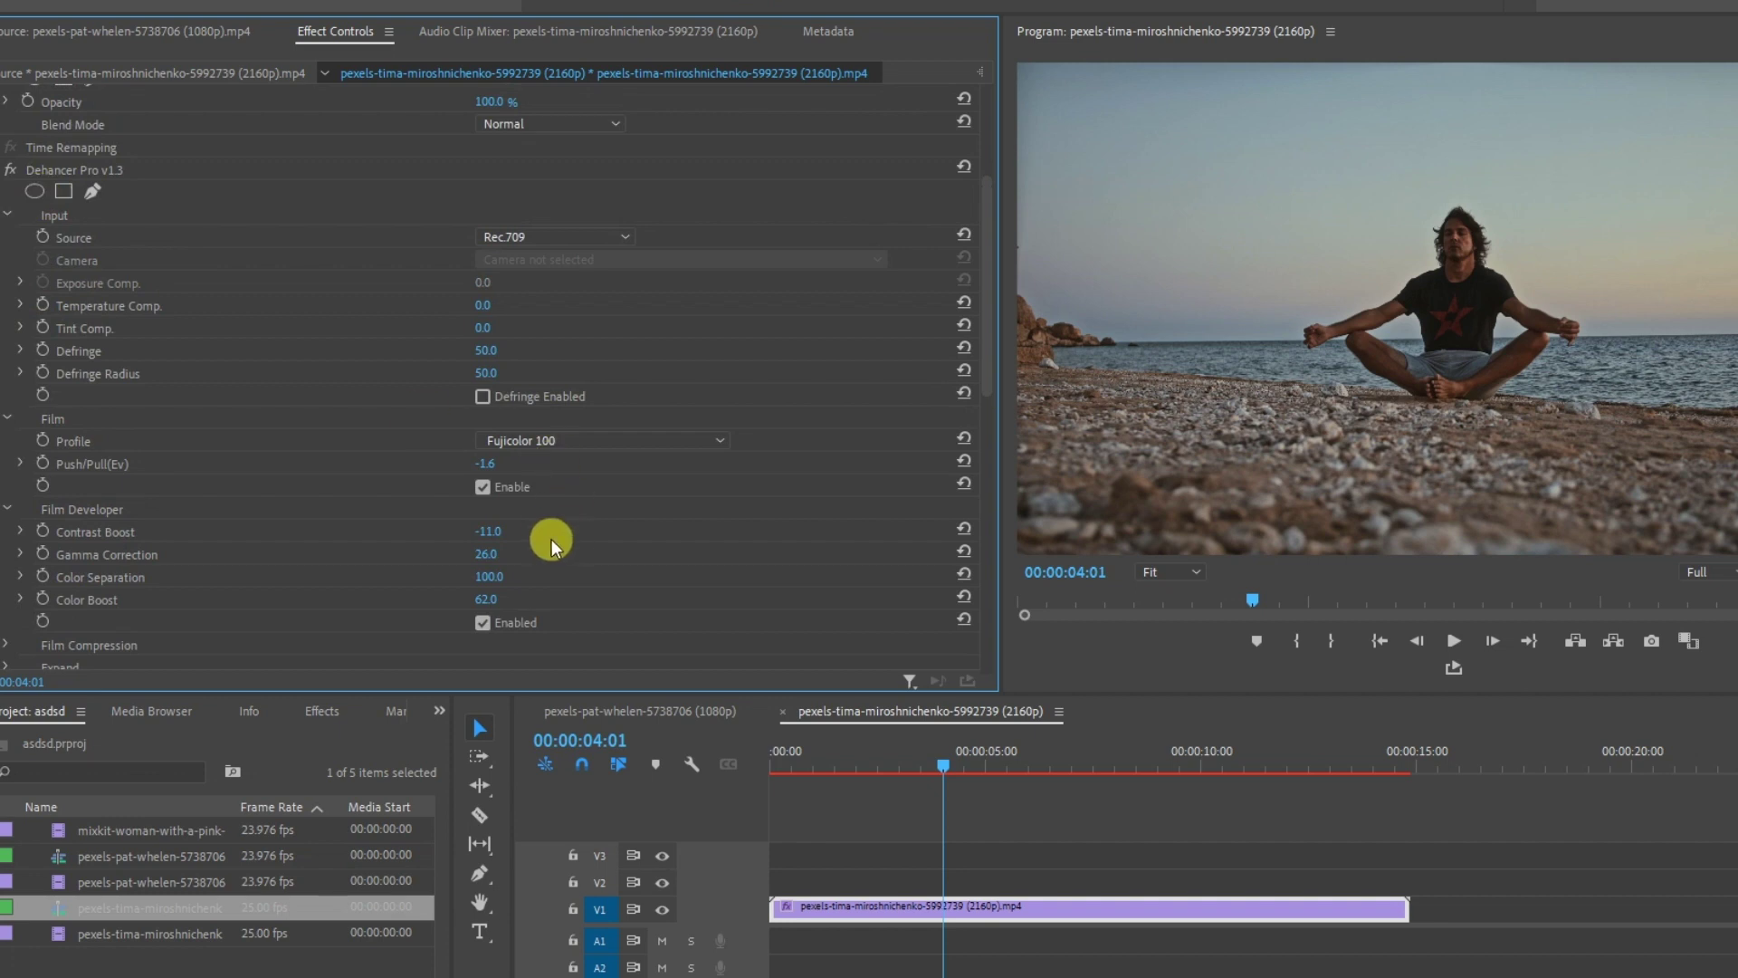
# Set Contrast Boost 21, Gamma 42, Color Boost 65, Push/Pull -2.0, then bypass Dehancer.
pyautogui.moveTo(486, 598); pyautogui.dragTo(499, 598)
pyautogui.moveTo(487, 531); pyautogui.dragTo(540, 531)
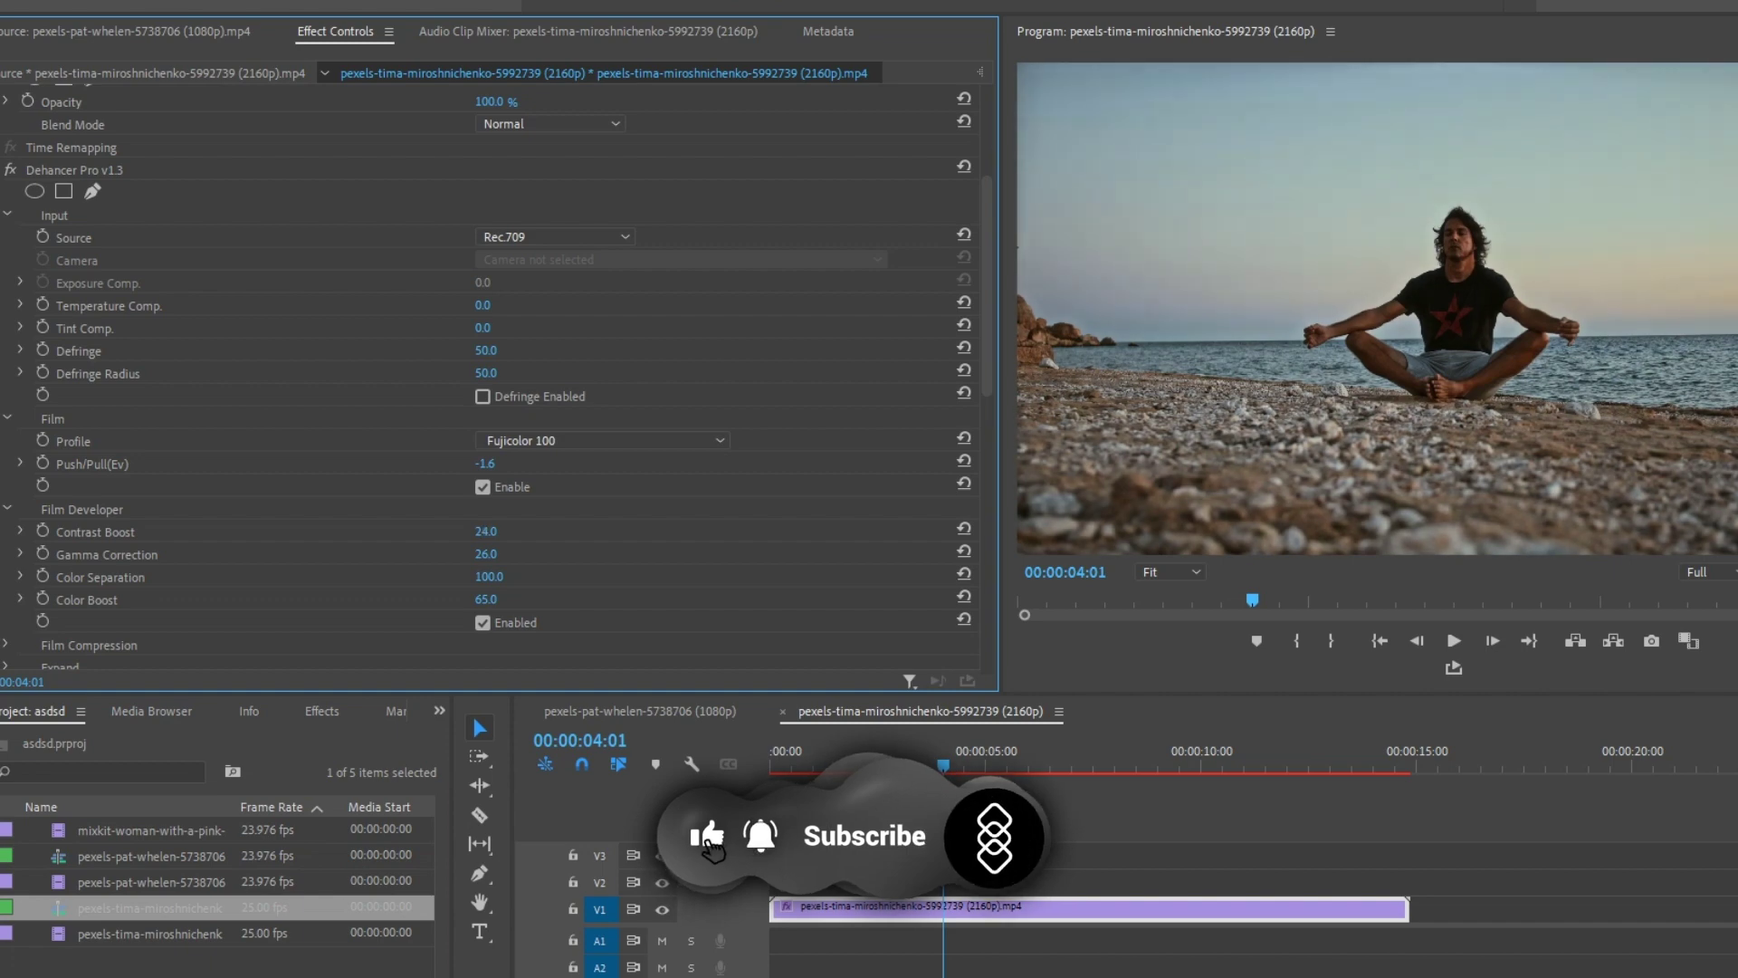
pyautogui.click(489, 554)
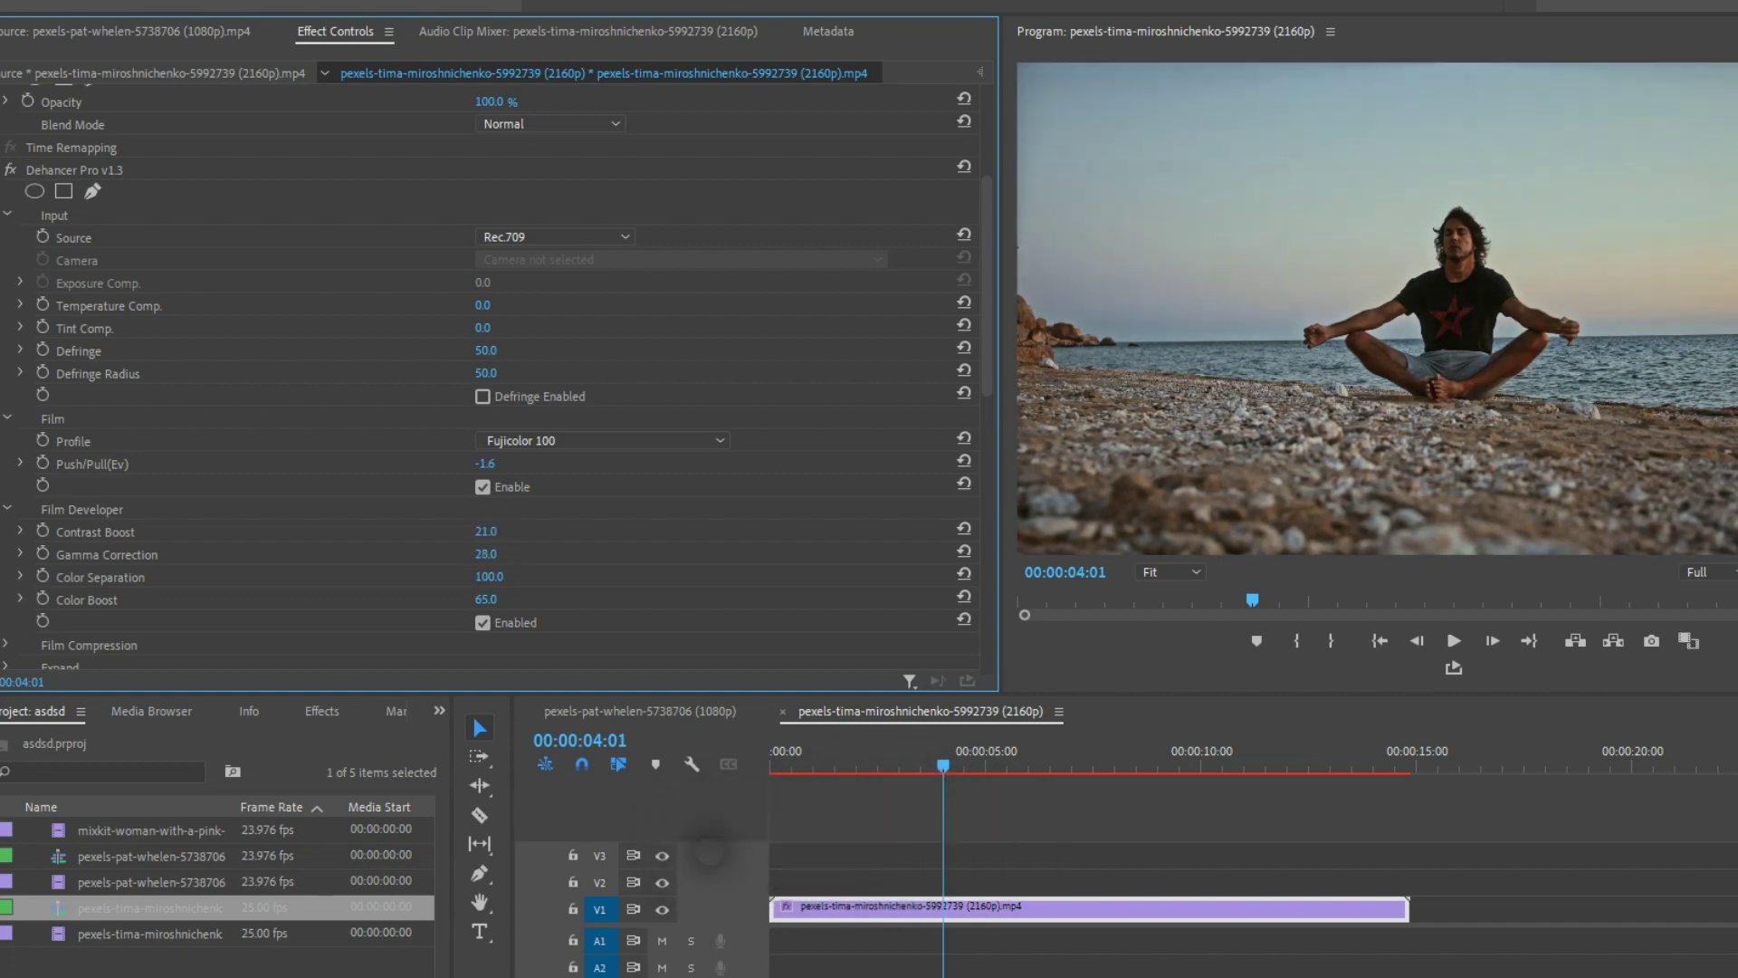
pyautogui.write('50')
pyautogui.press('Return')
pyautogui.moveTo(486, 554); pyautogui.dragTo(493, 553)
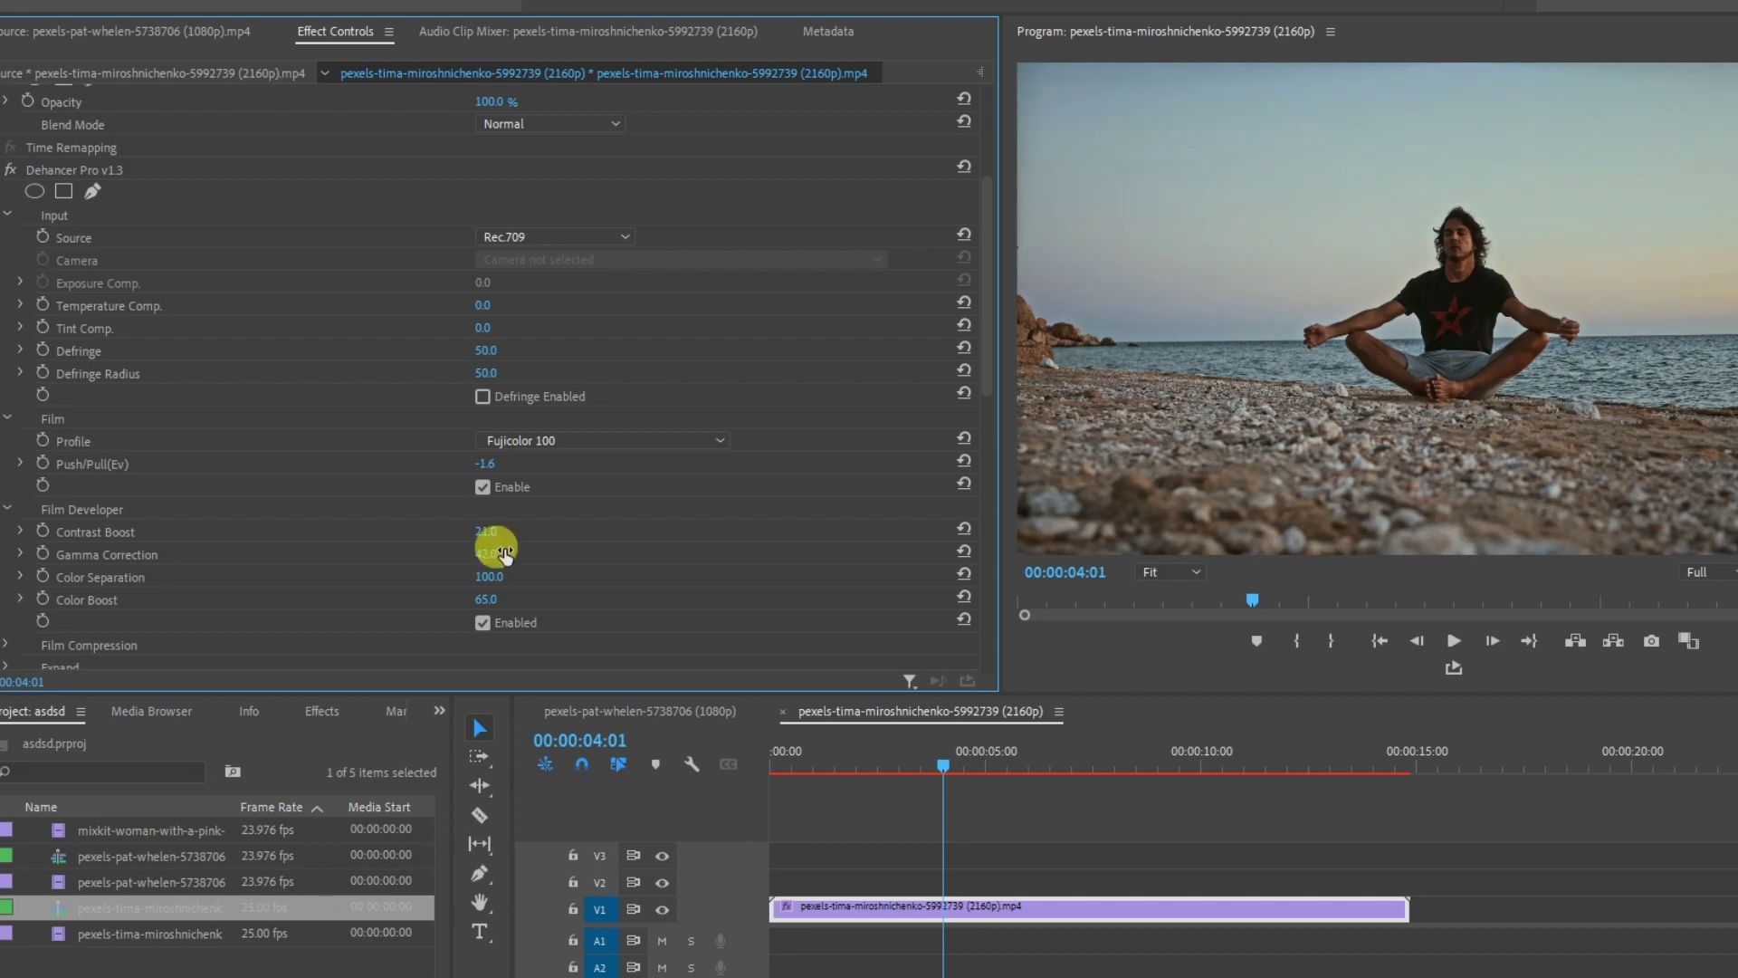
pyautogui.scroll(-3, 338, 496)
pyautogui.moveTo(501, 363); pyautogui.dragTo(480, 363)
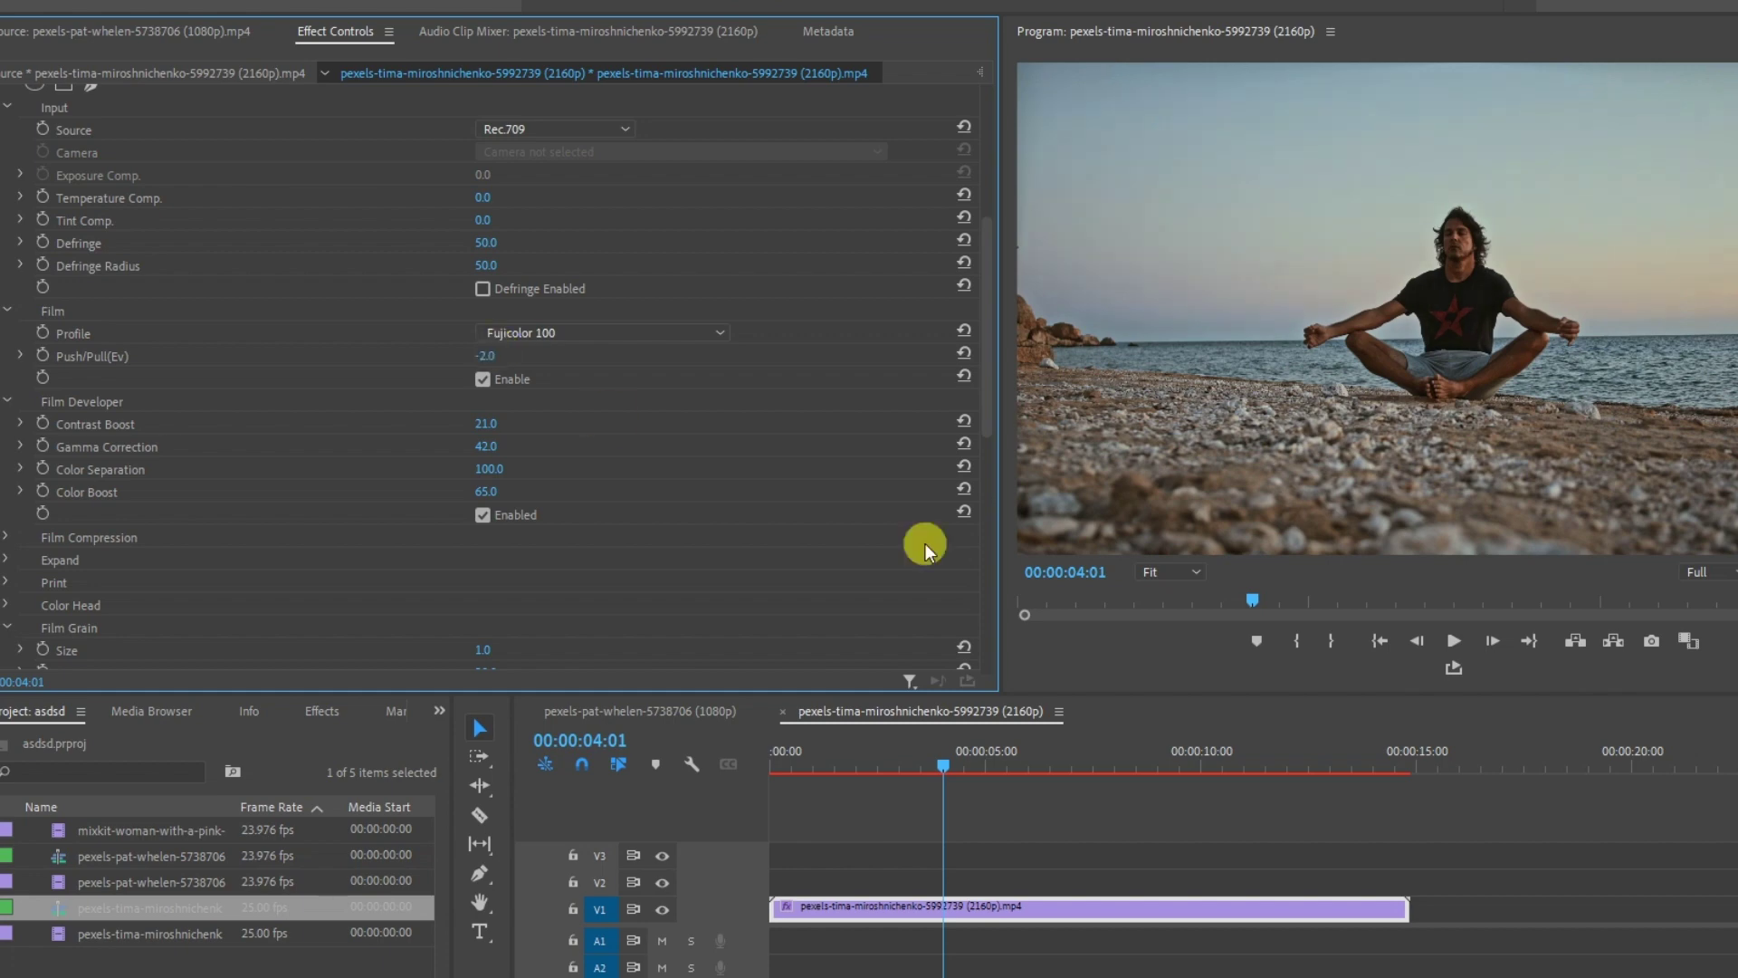
pyautogui.scroll(3, 317, 365)
pyautogui.click(10, 170)
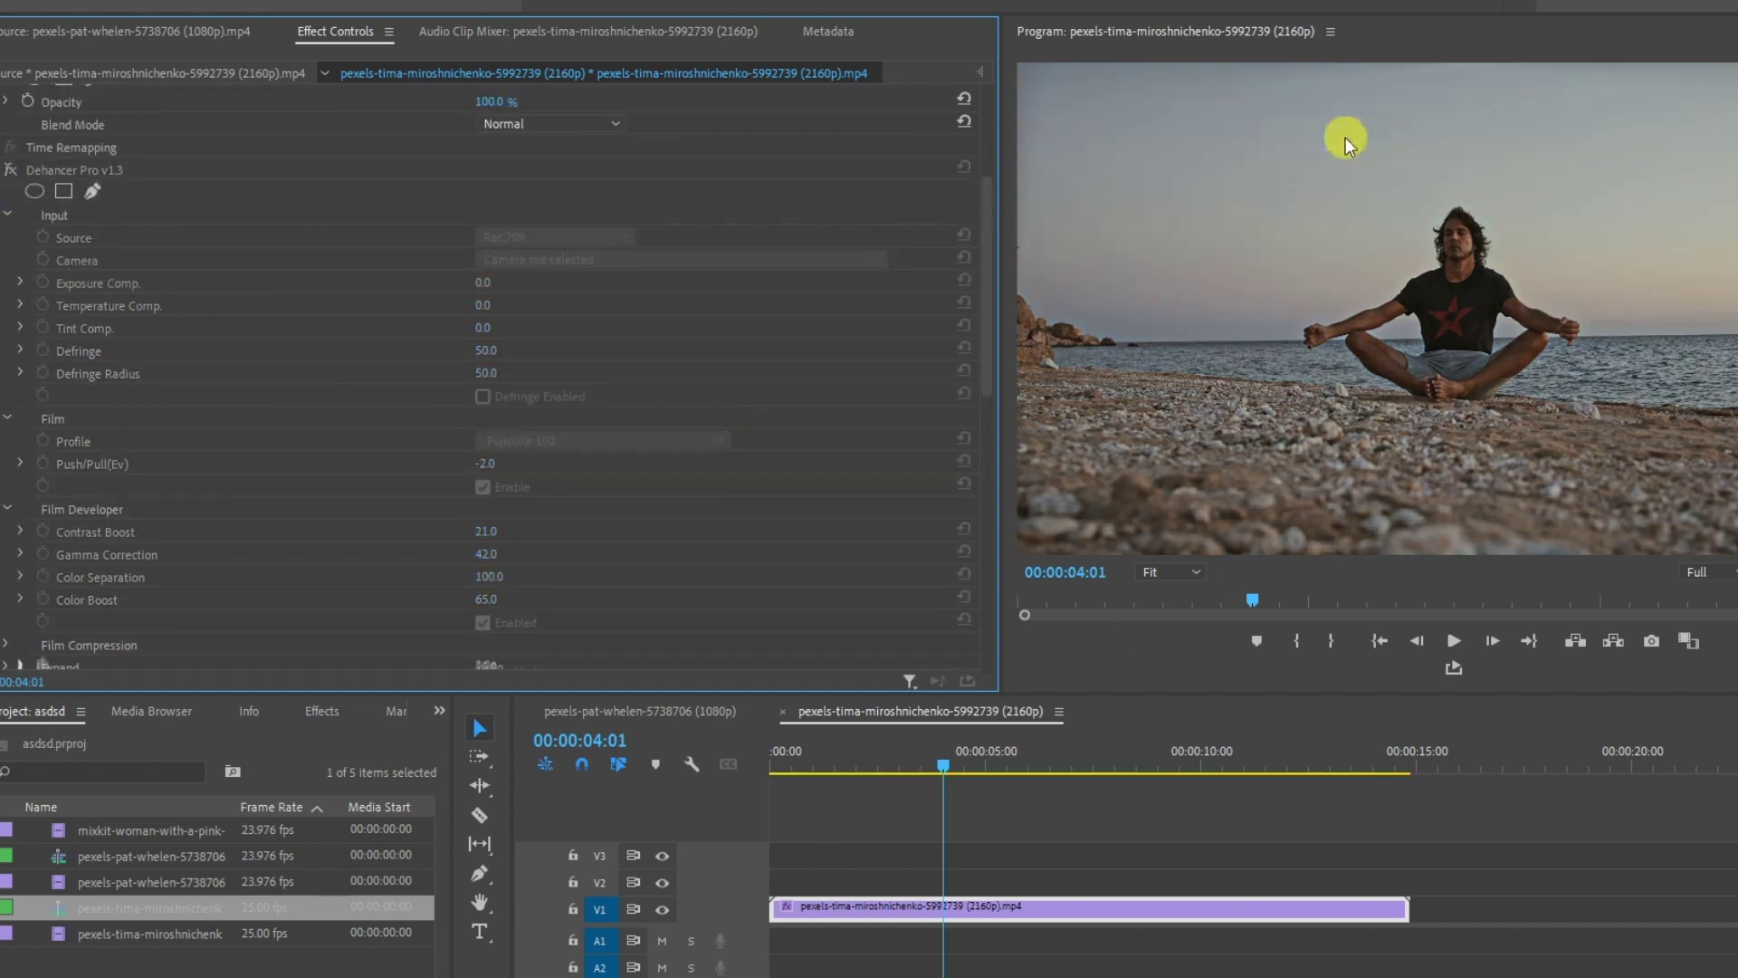
# Re-enable Dehancer Pro on the beach clip and preview the frame at 00:00:08:19.
pyautogui.click(18, 170)
pyautogui.click(26, 188)
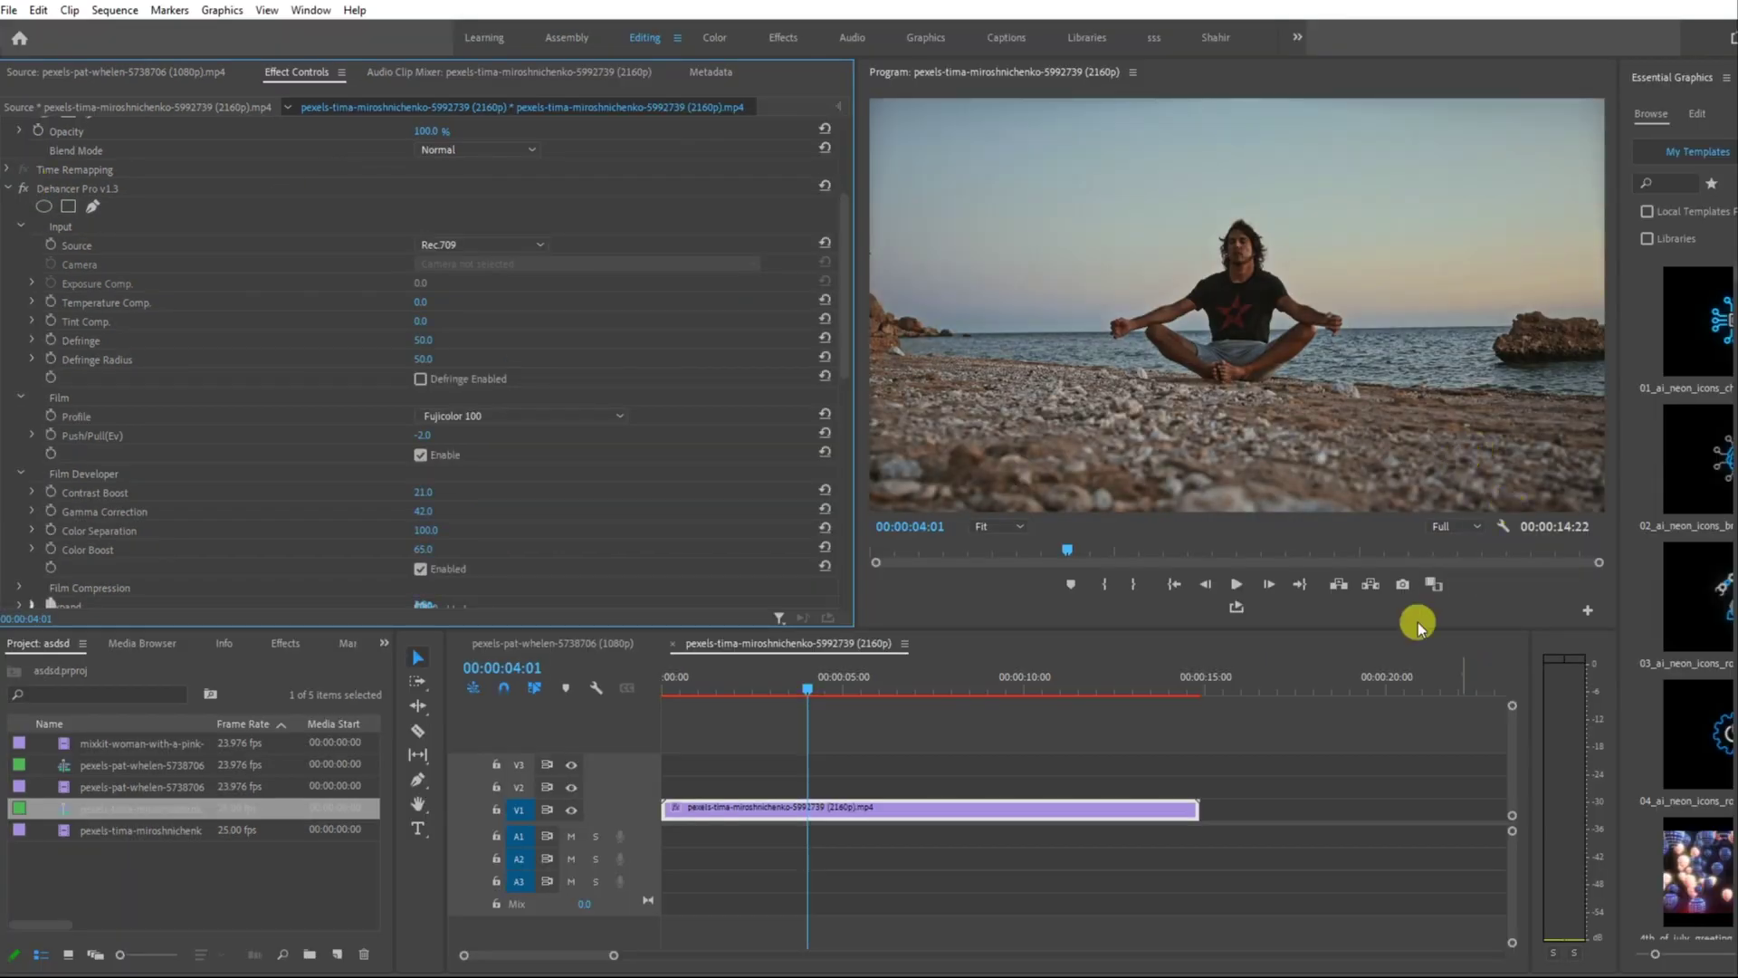
pyautogui.moveTo(806, 681); pyautogui.dragTo(980, 670)
pyautogui.click(1317, 830)
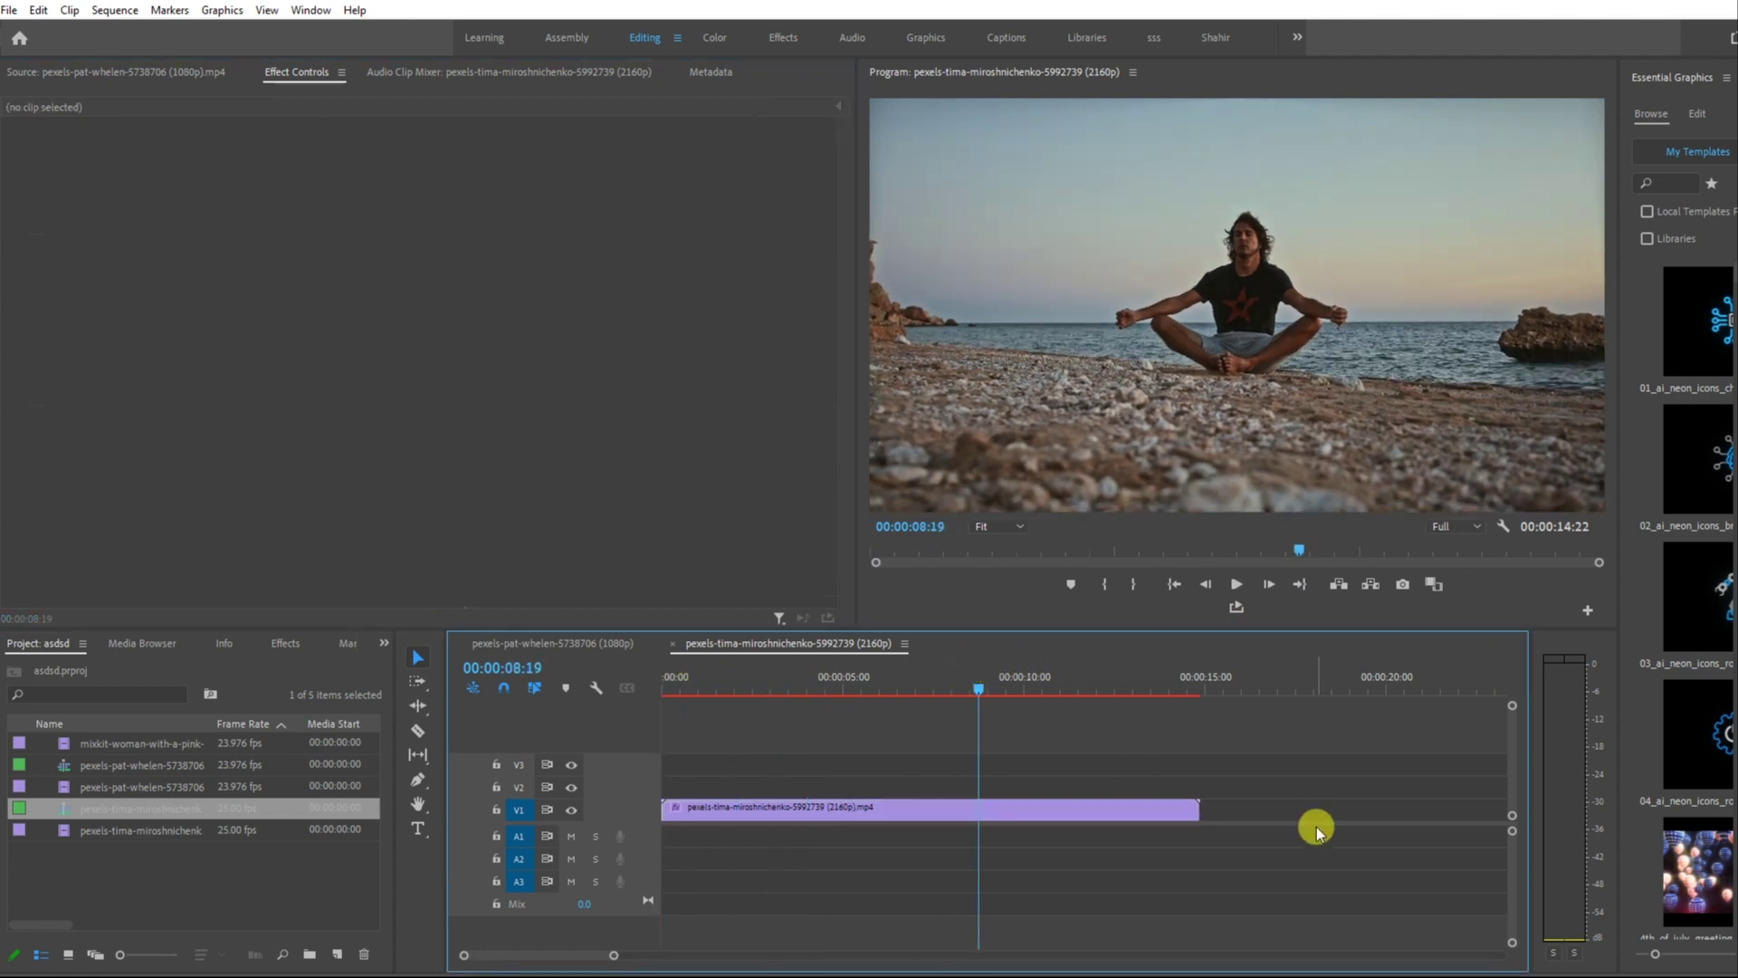